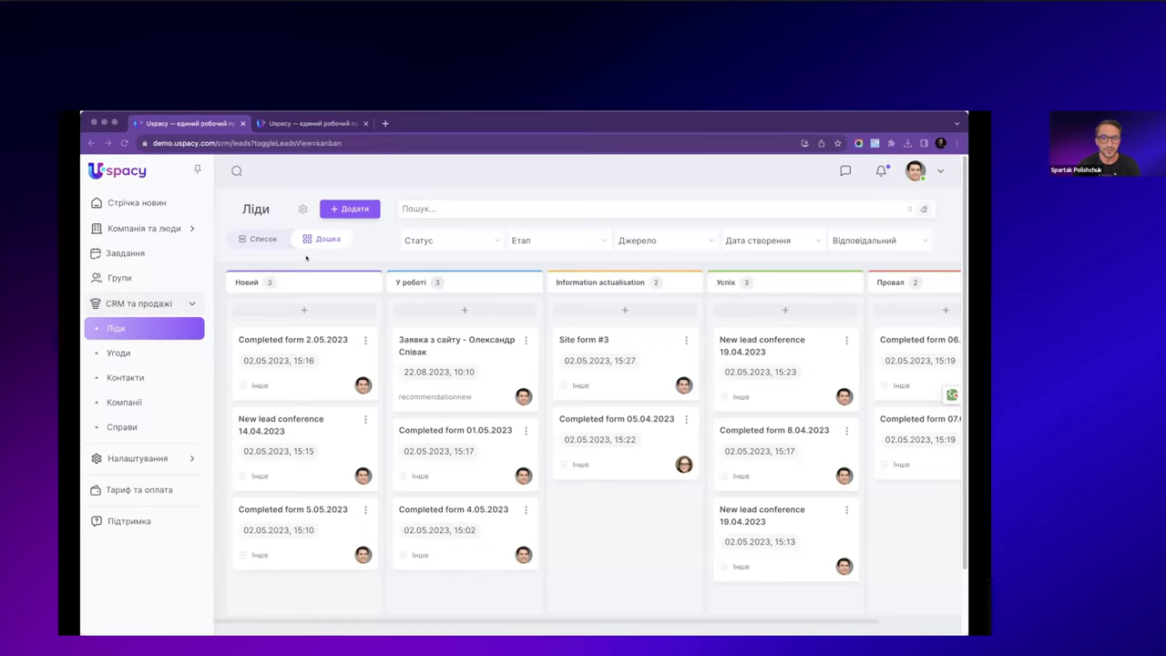
- Look over the leads board's stage columns and compare it with the list view before returning to the board
scroll(471, 439, right, 2)
scroll(447, 410, left, 2)
mouse_move(542, 283)
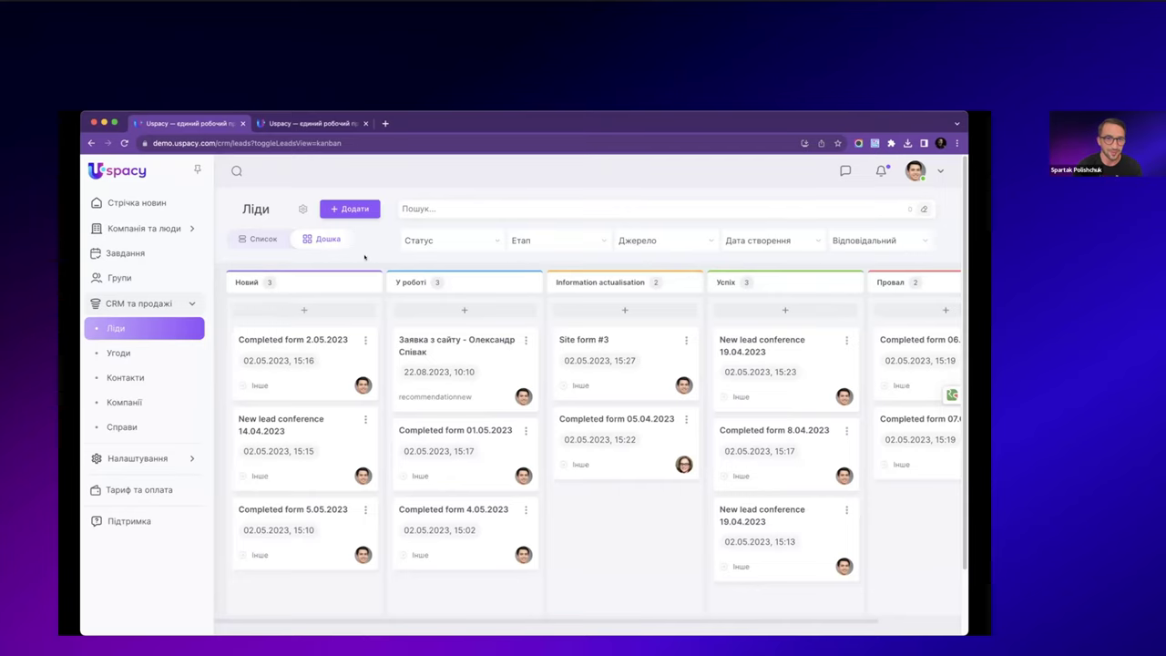
click(263, 238)
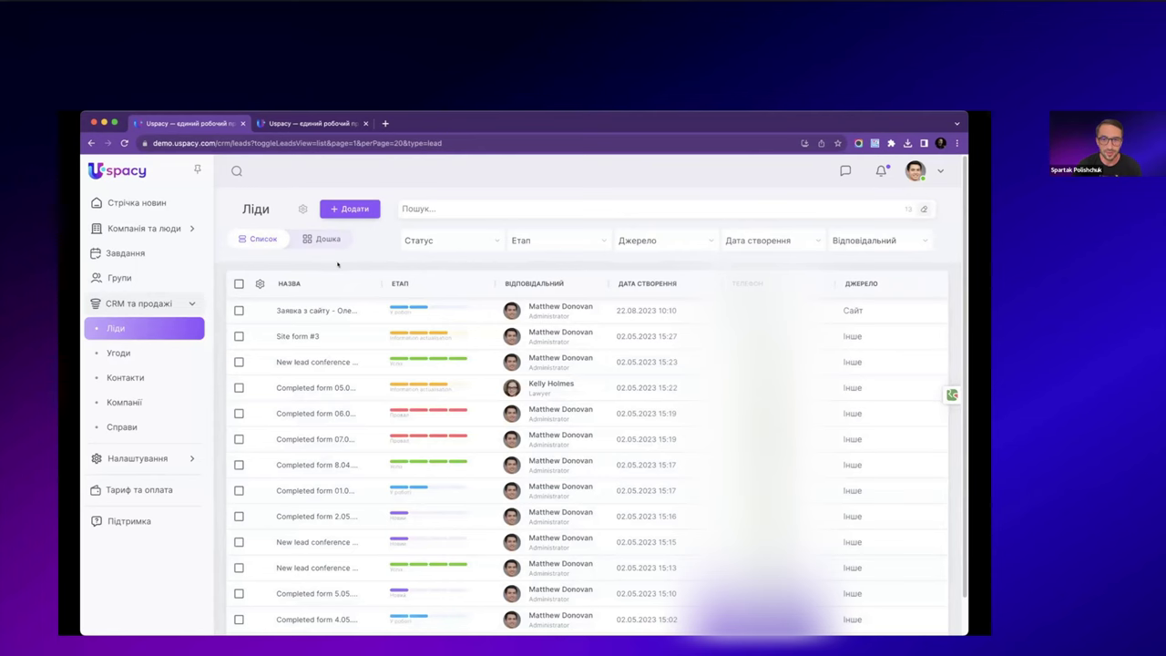
click(317, 242)
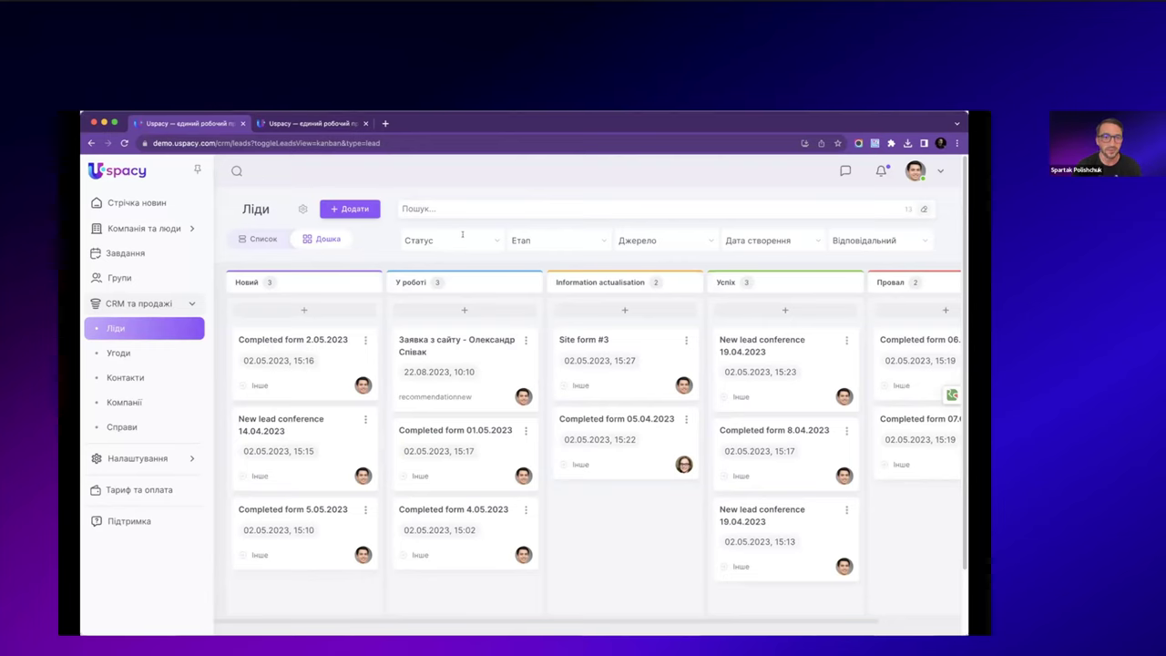
- Check the options offered by the Статус and Етап filters on the leads board
click(469, 238)
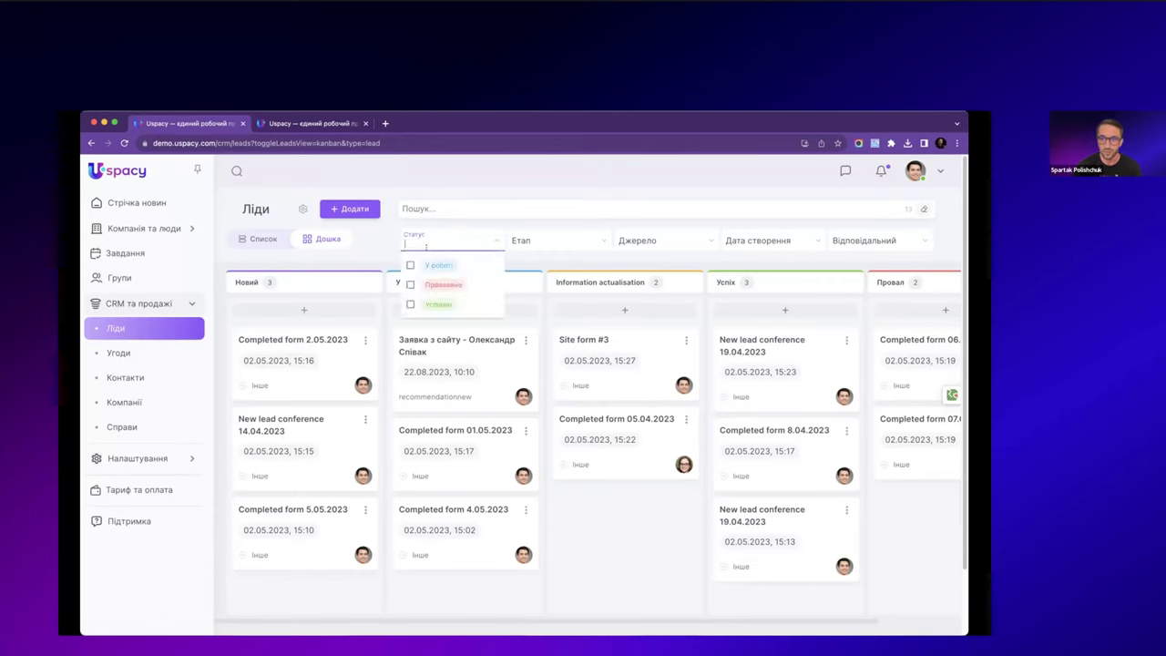
click(382, 233)
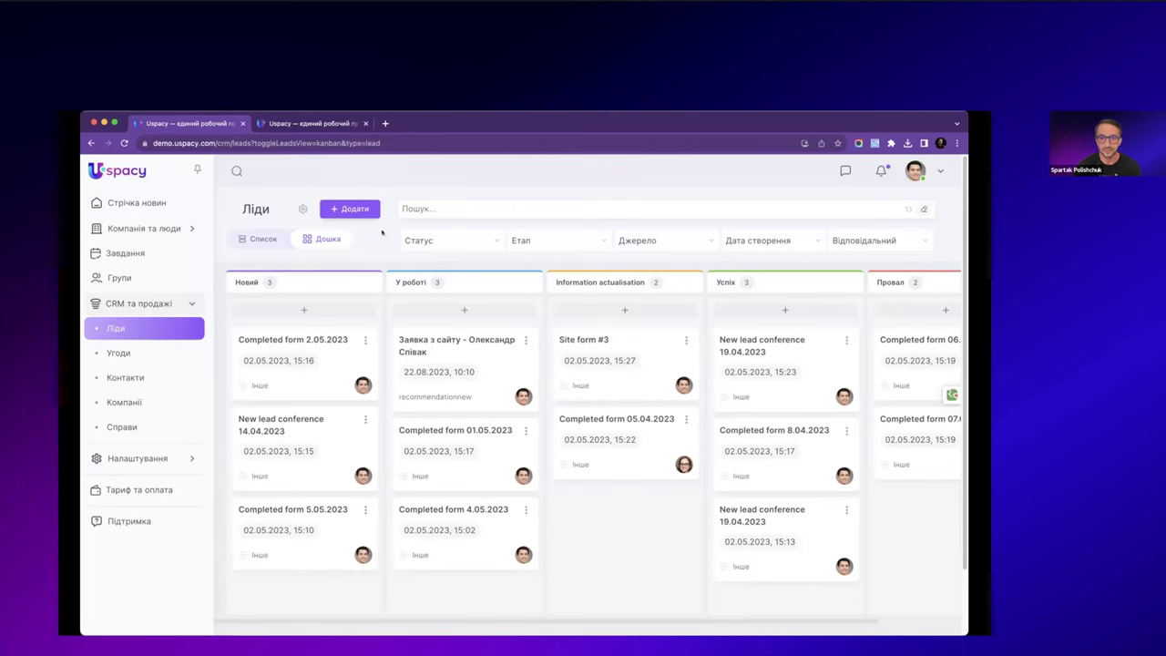
click(545, 239)
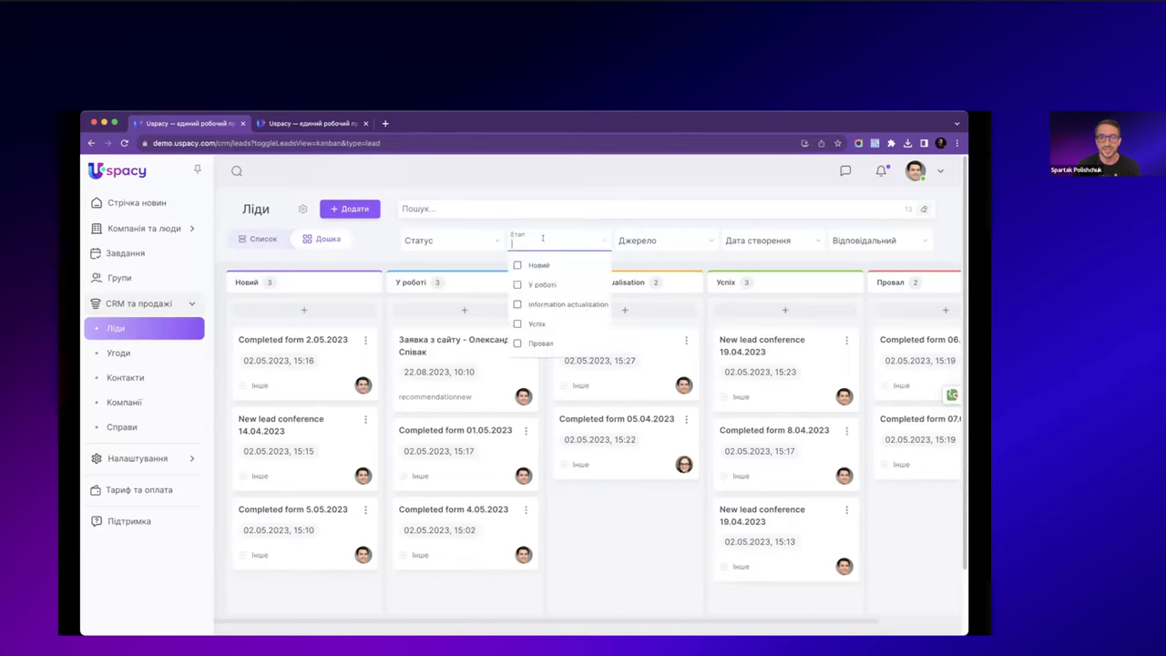
click(388, 230)
- Show the leads as a list filtered to the stages У роботі and Новий, and check the Джерело filter options
click(262, 238)
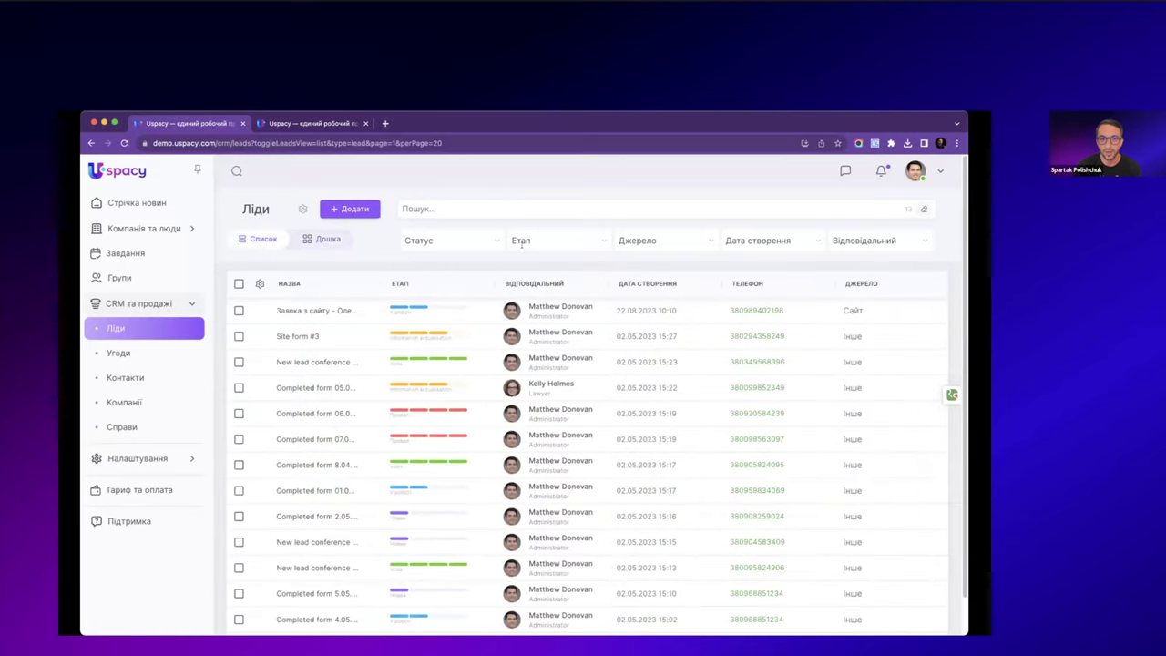
click(522, 241)
click(537, 284)
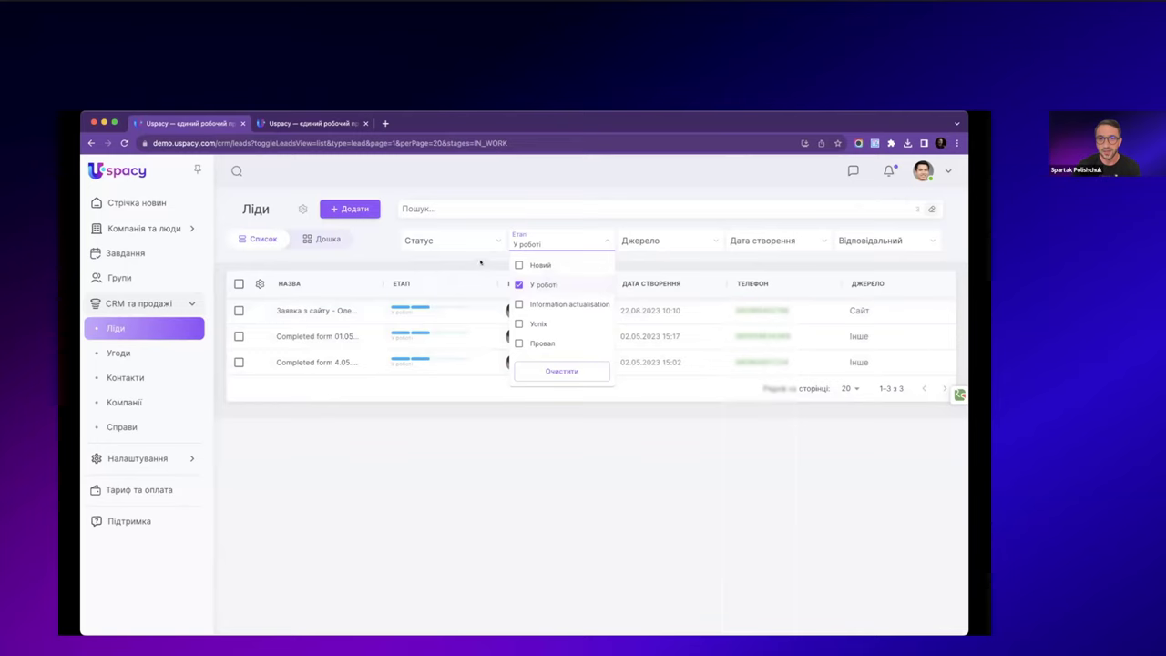
click(482, 262)
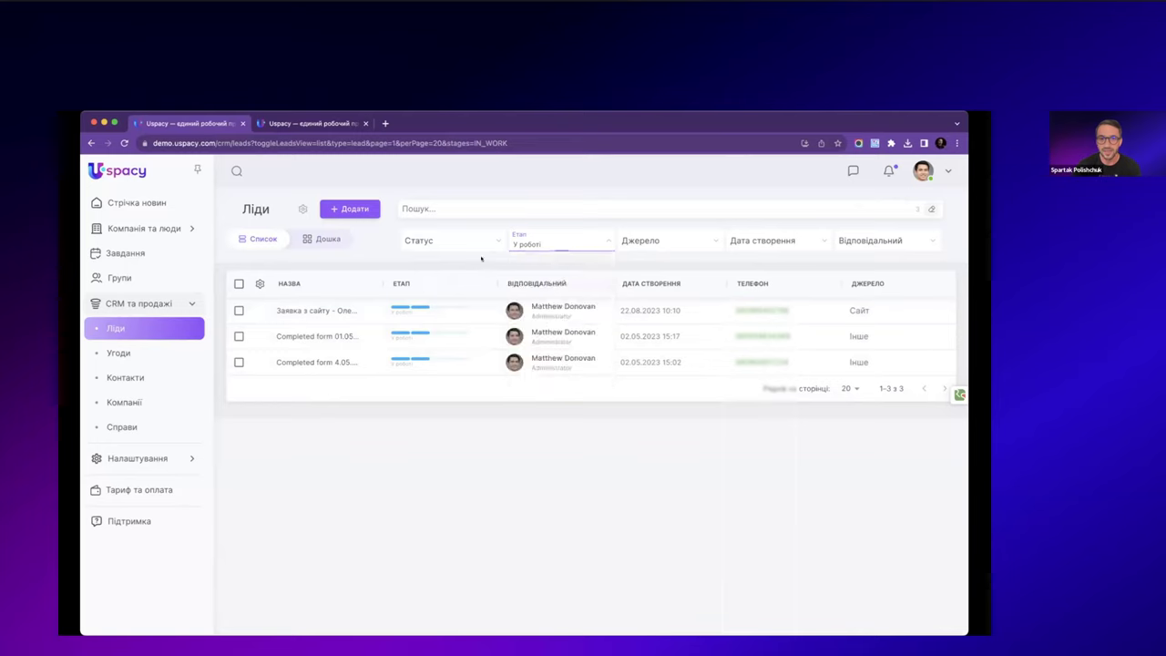
click(553, 246)
click(518, 265)
click(497, 257)
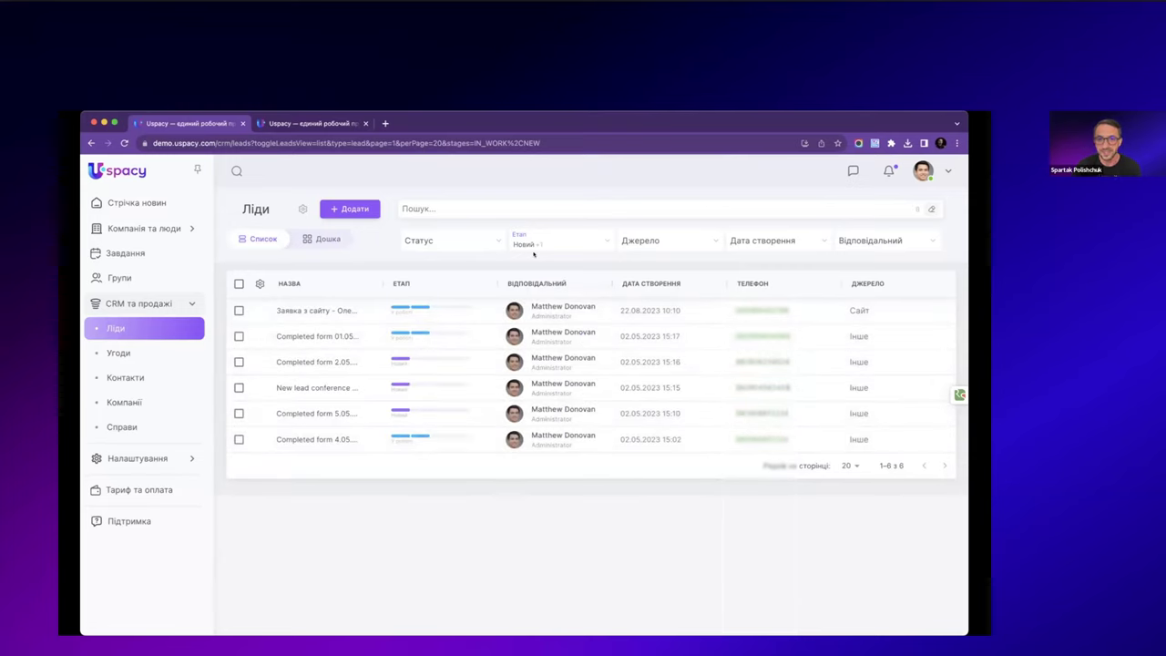
click(658, 239)
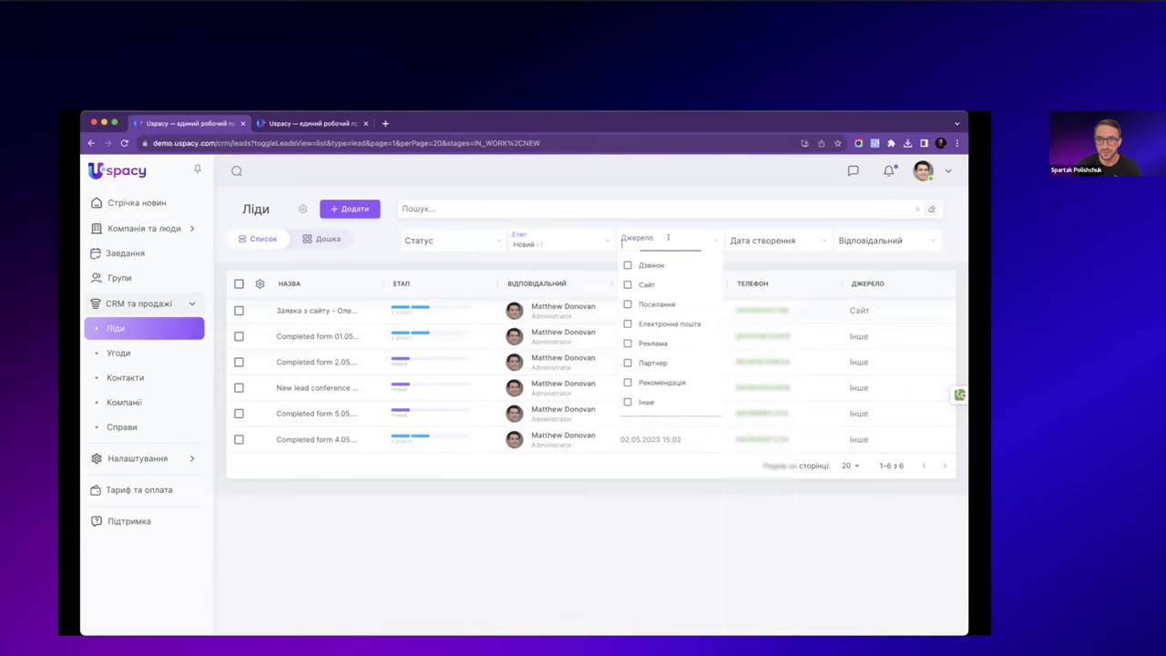
click(606, 256)
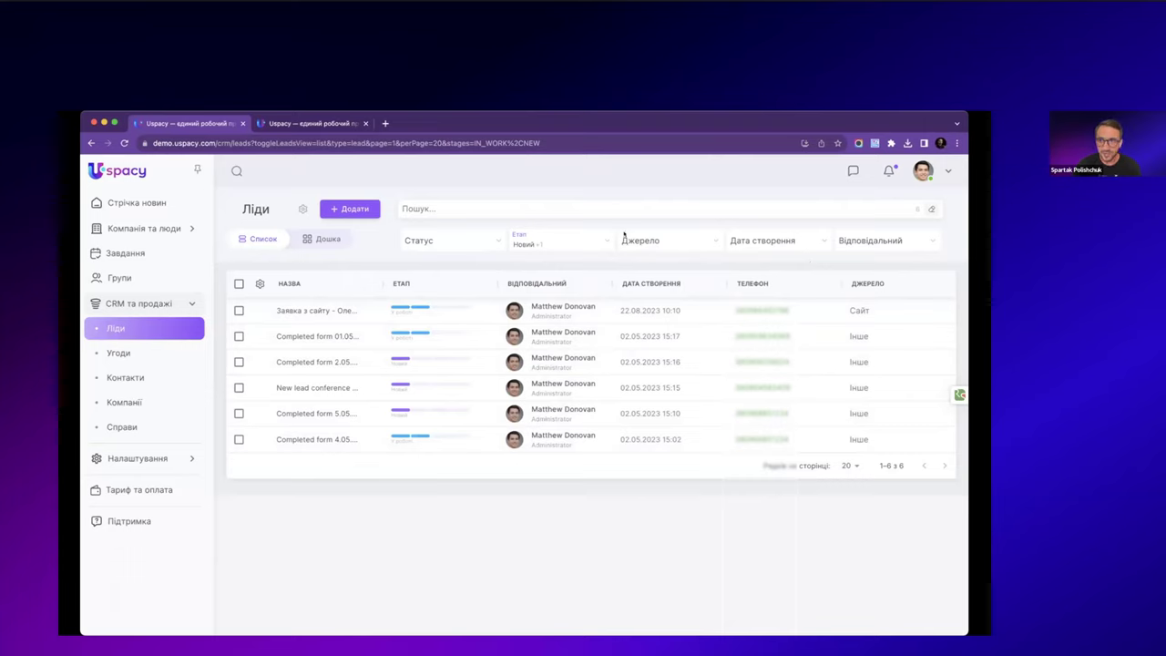
- Clear all lead filters and return to the board view
click(932, 208)
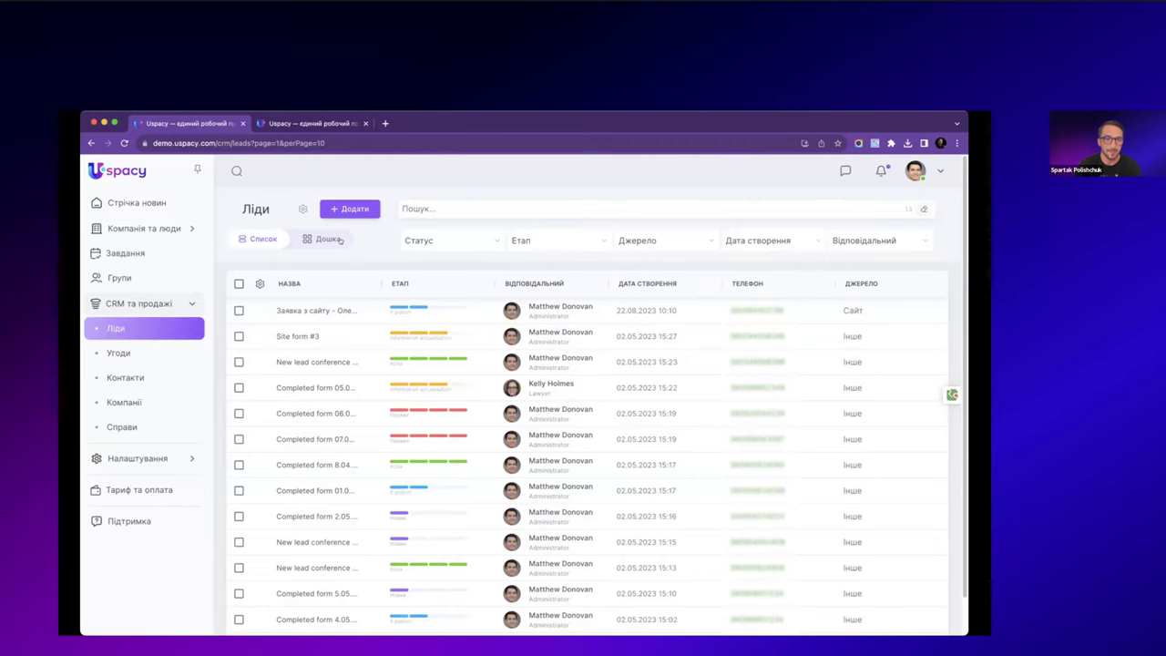
click(340, 239)
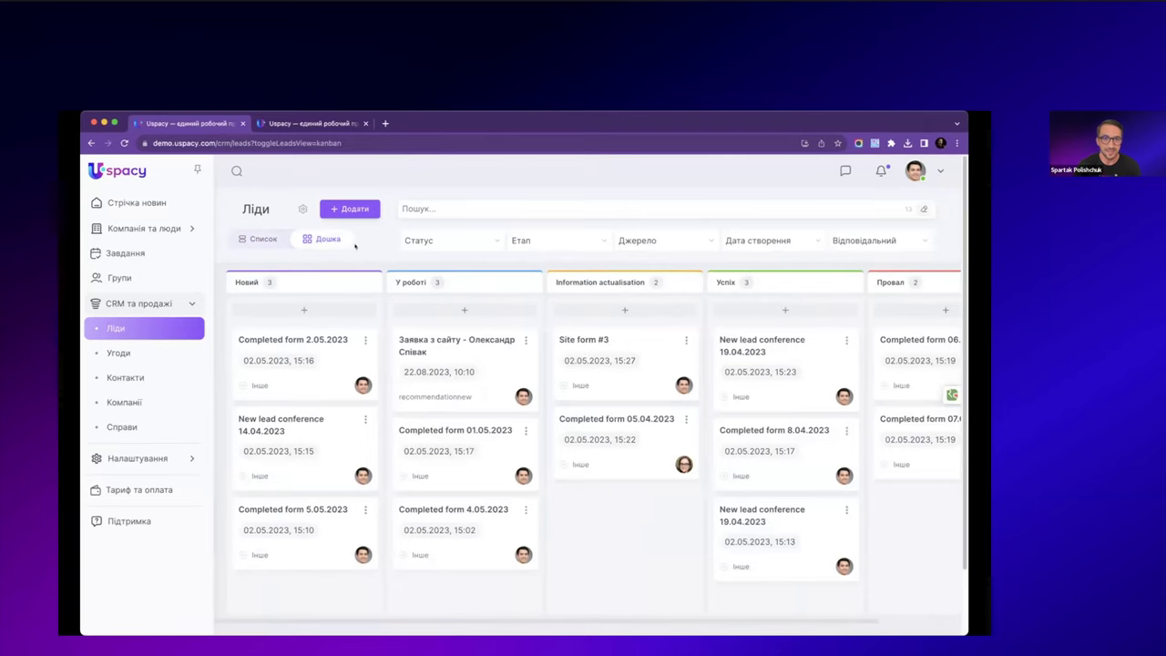
- Open the website request lead in the У роботі column and play its incoming call recording, skipping ahead
click(419, 344)
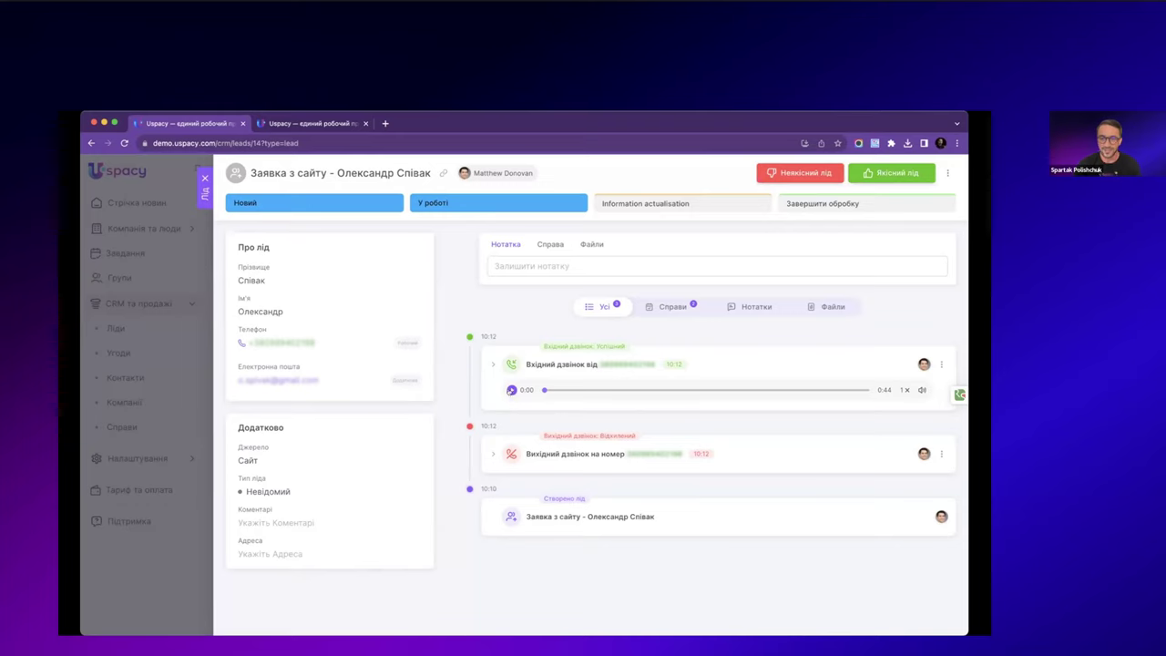
click(511, 390)
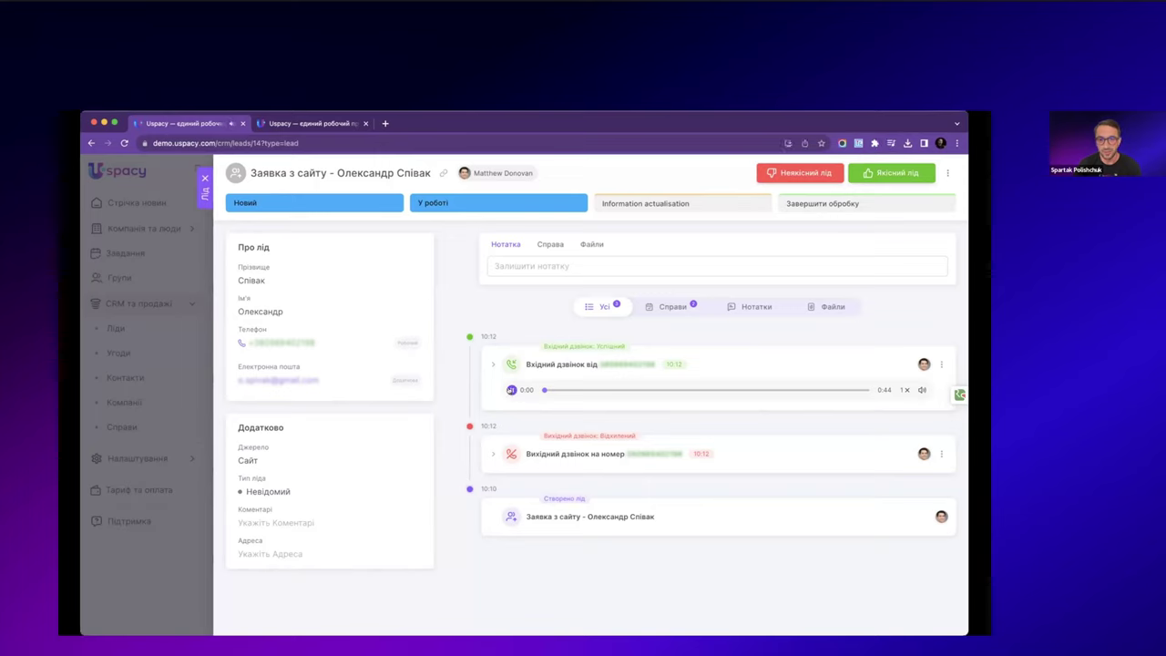
drag(550, 389, 610, 389)
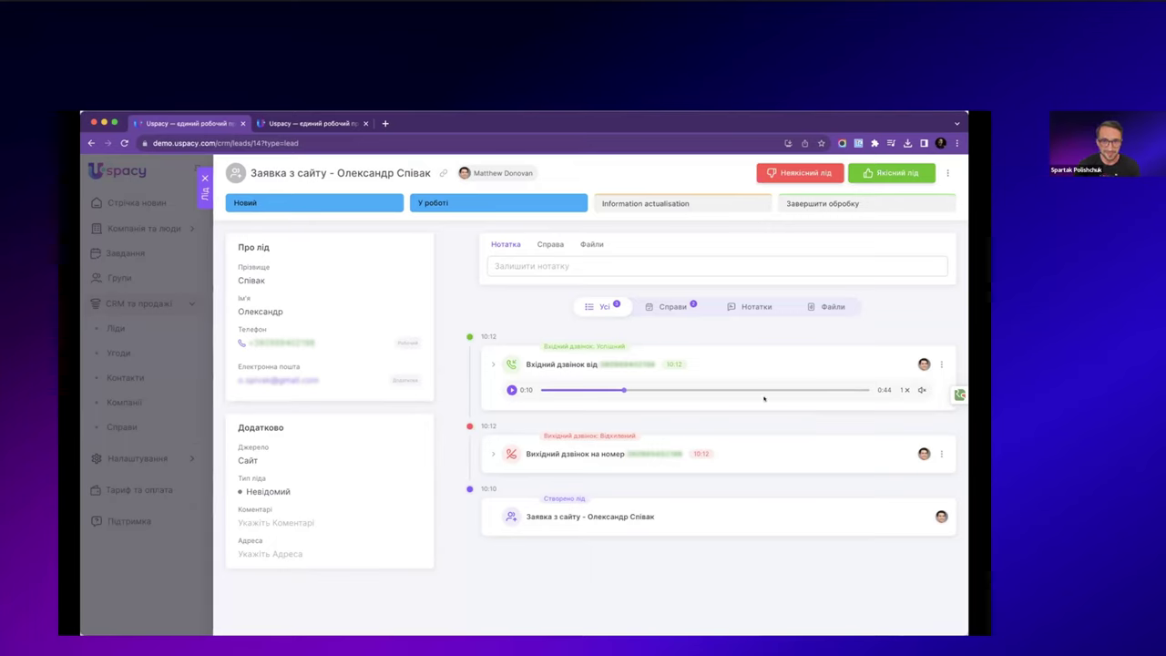
- Move the lead to the Information actualisation stage and save the note "Цікавився вебінаром Усе ясно" on it
click(668, 205)
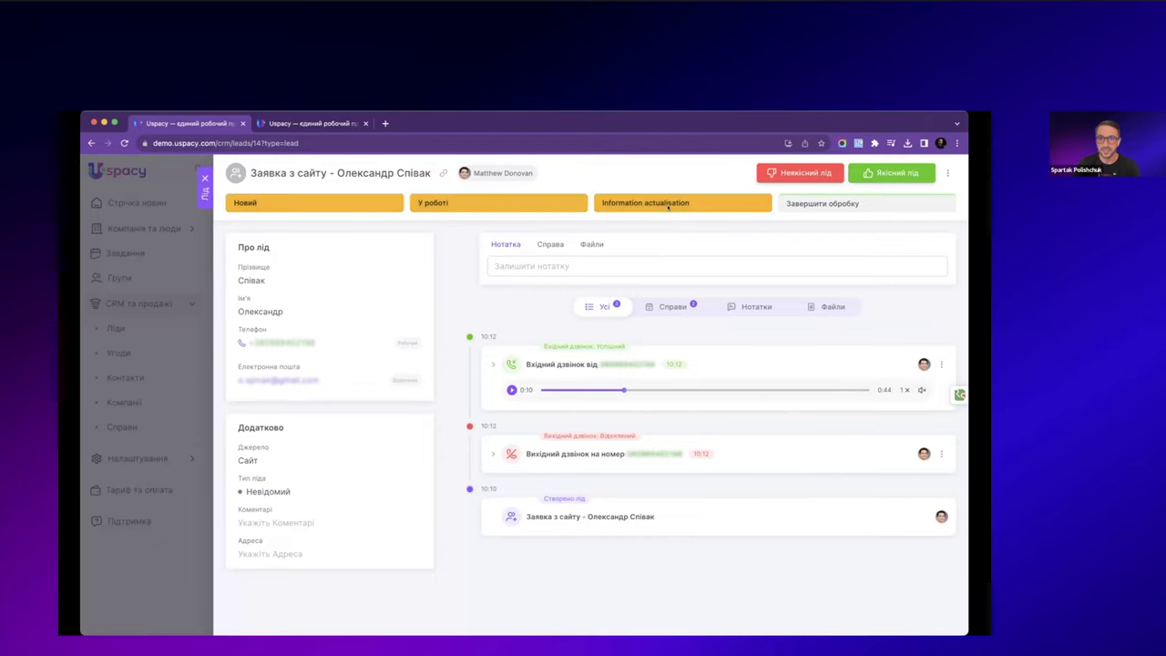
click(538, 266)
click(537, 288)
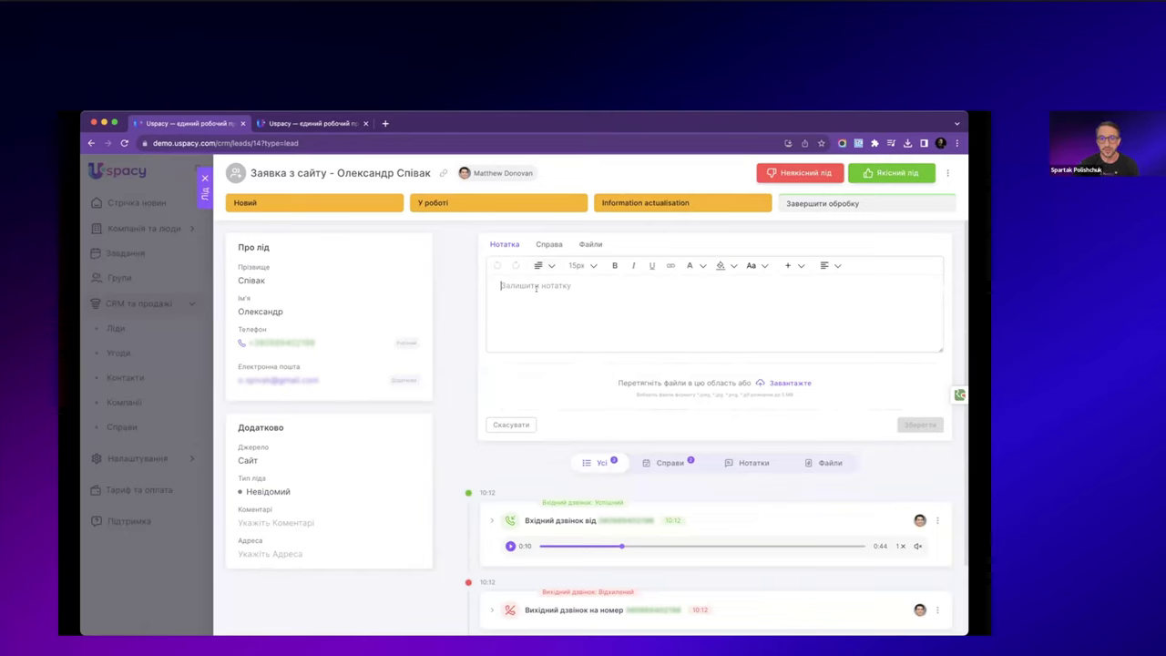
text(Ці)
key(BackSpace)
key(BackSpace)
text(Ціка)
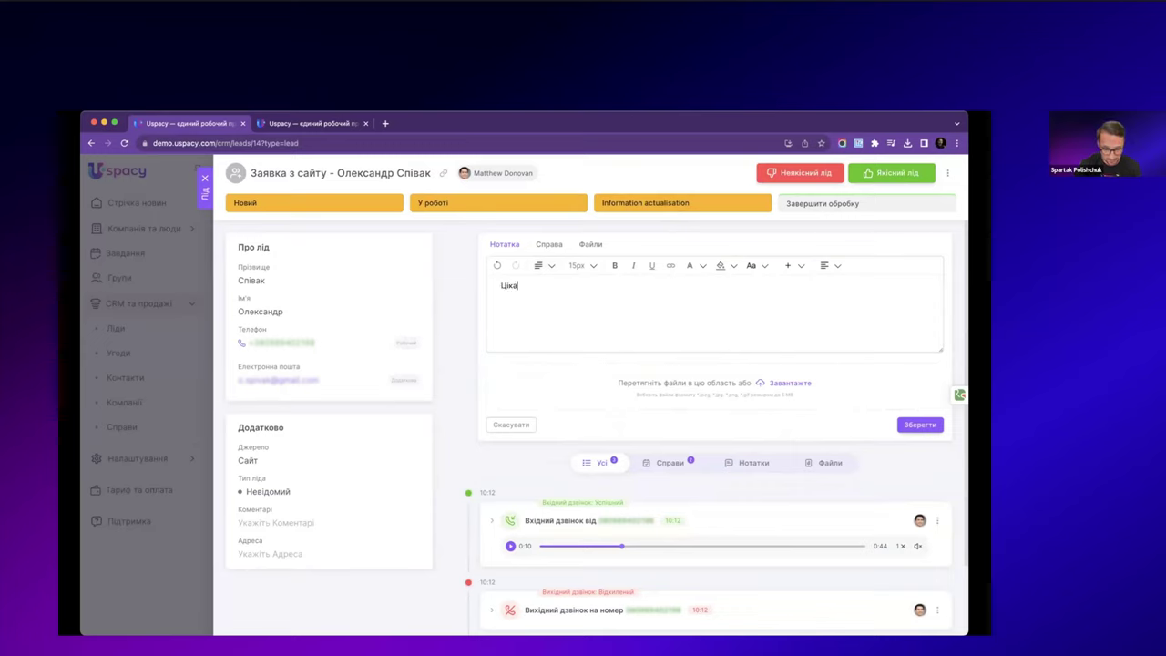
text(вився вебінаром Усе ясно)
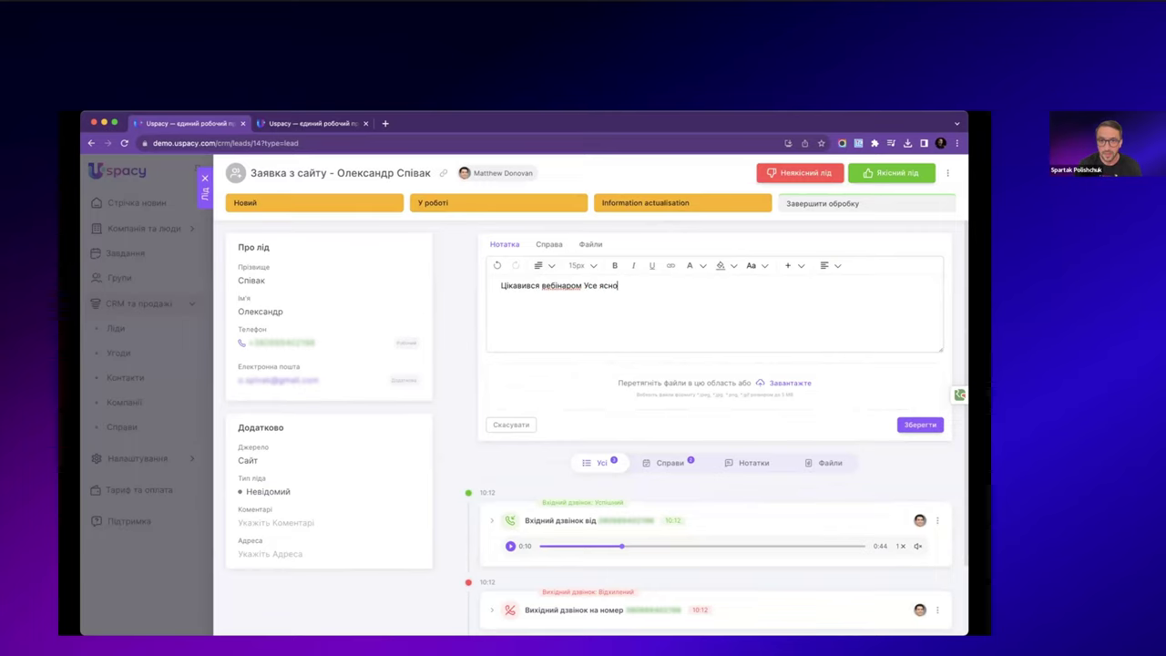
click(911, 423)
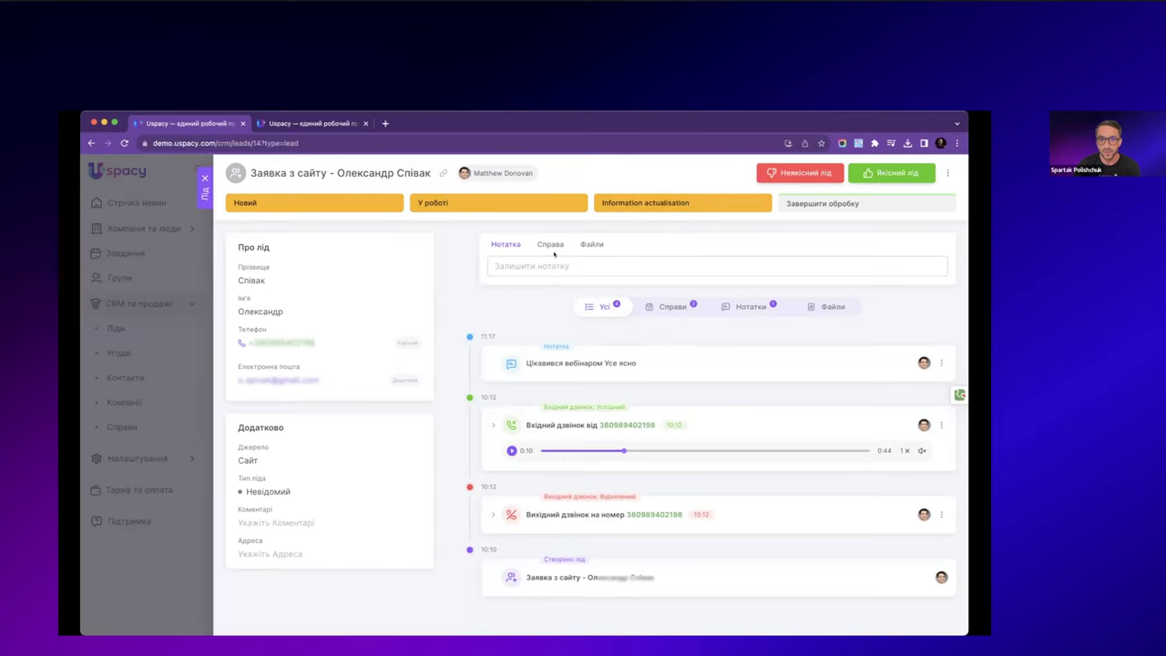
- Start a new activity for the lead titled "Передзвонити і підтвердити участь" with the type Дзвінок
click(549, 246)
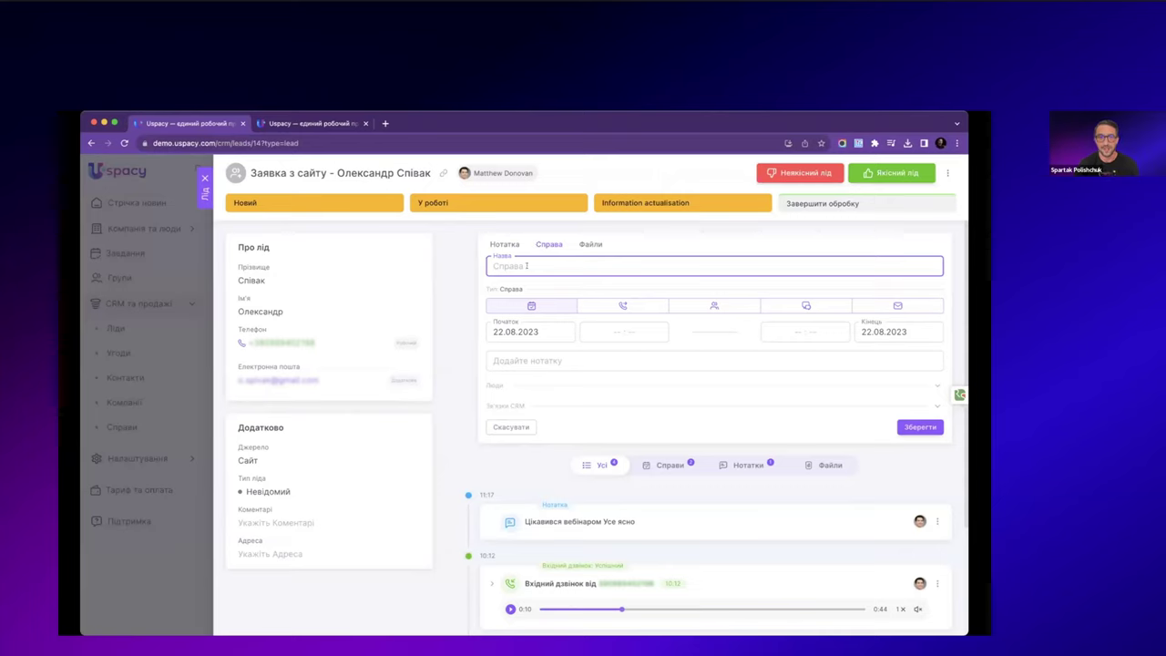
text(Пере)
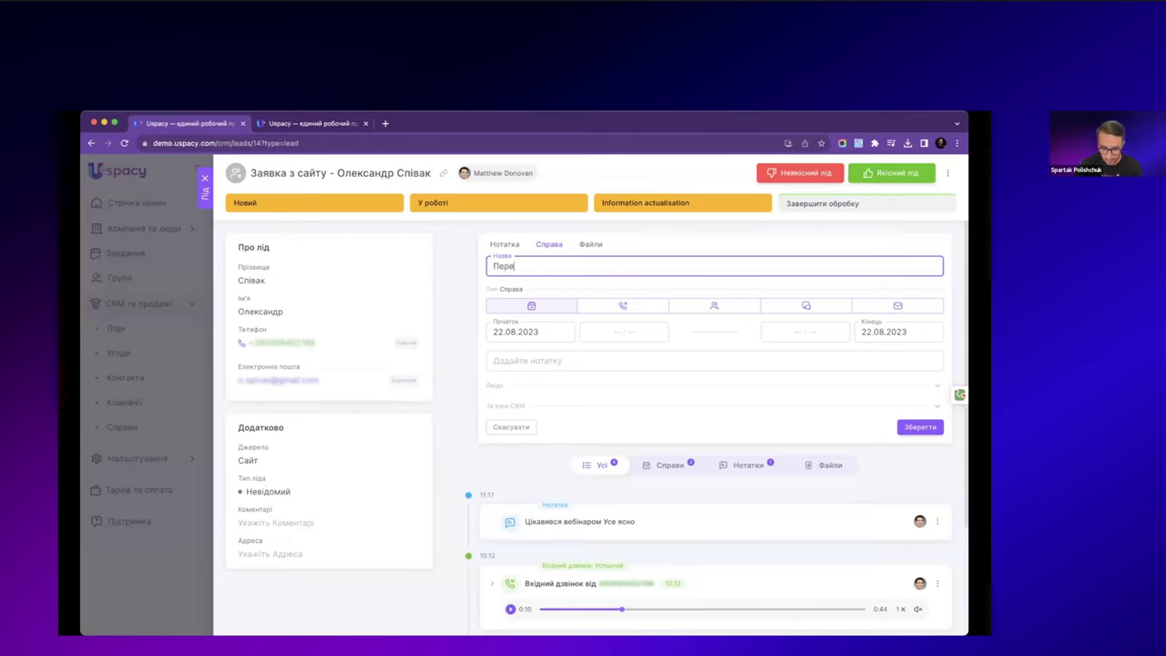
text(дзвонити)
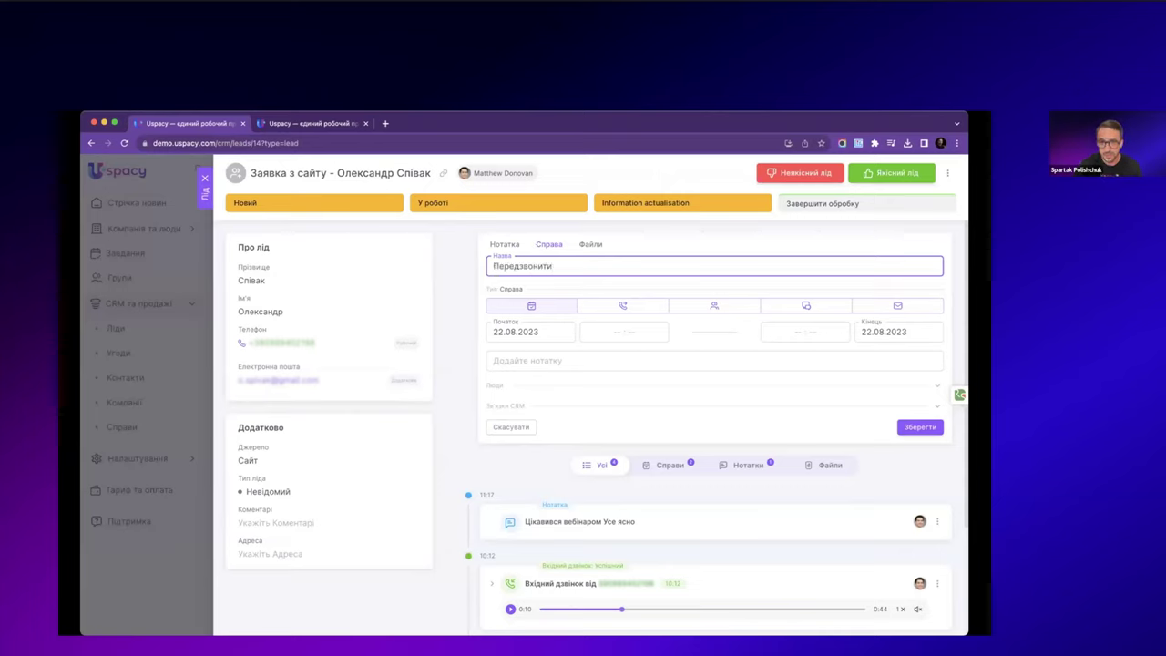
text( і п)
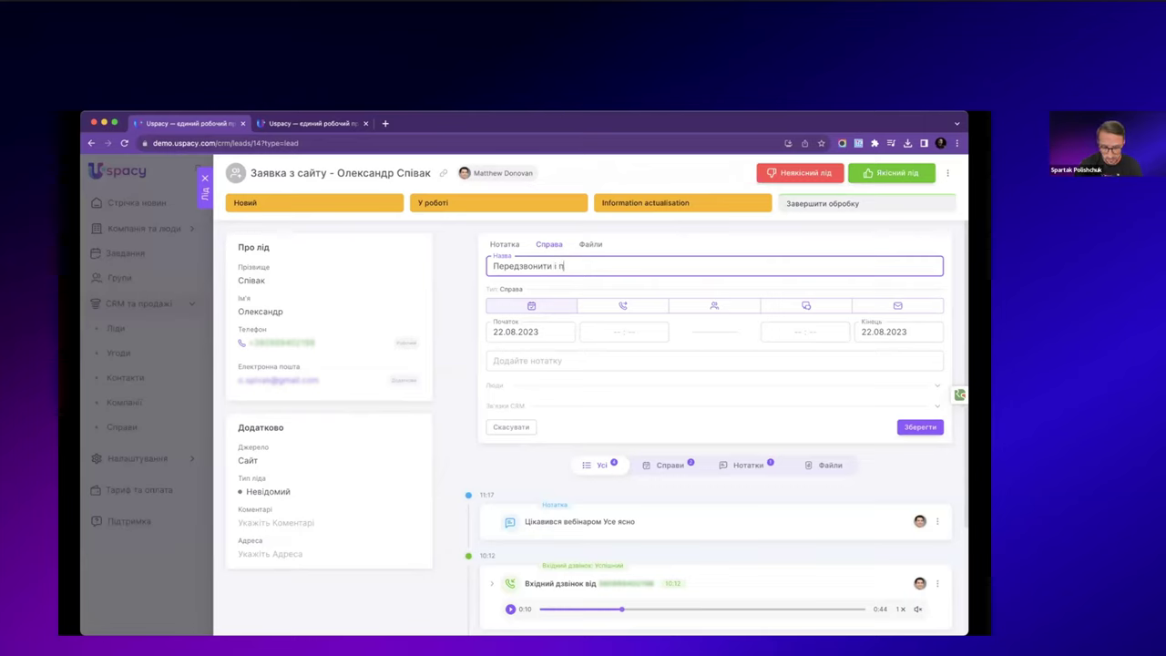
text(ідтвердити участь)
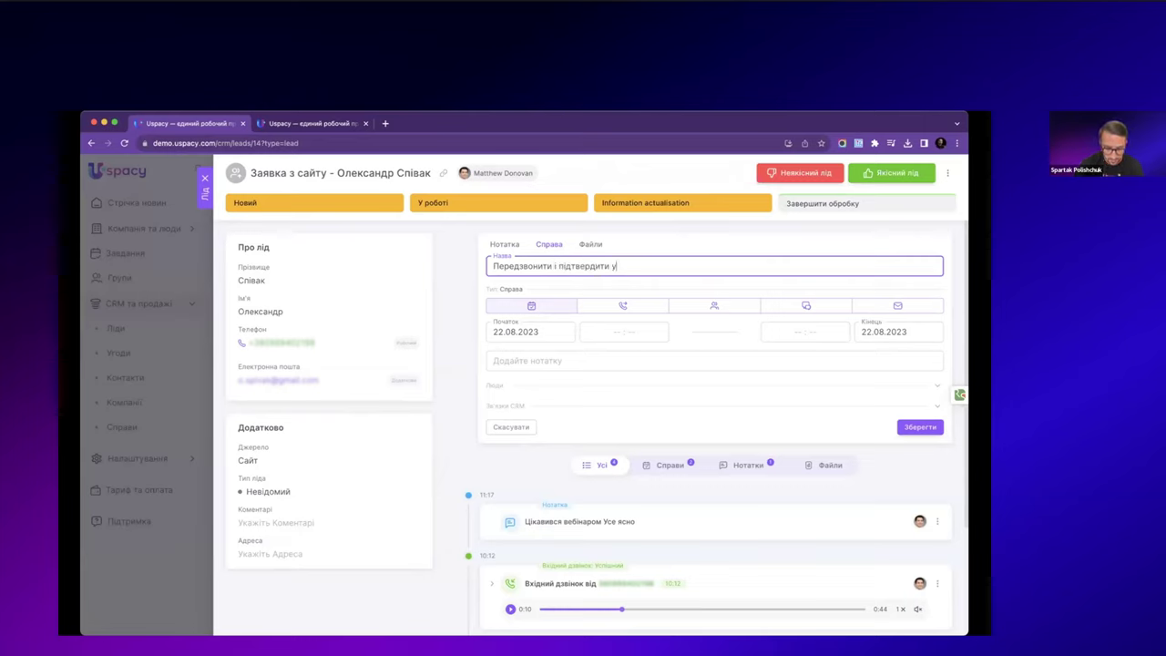
click(607, 303)
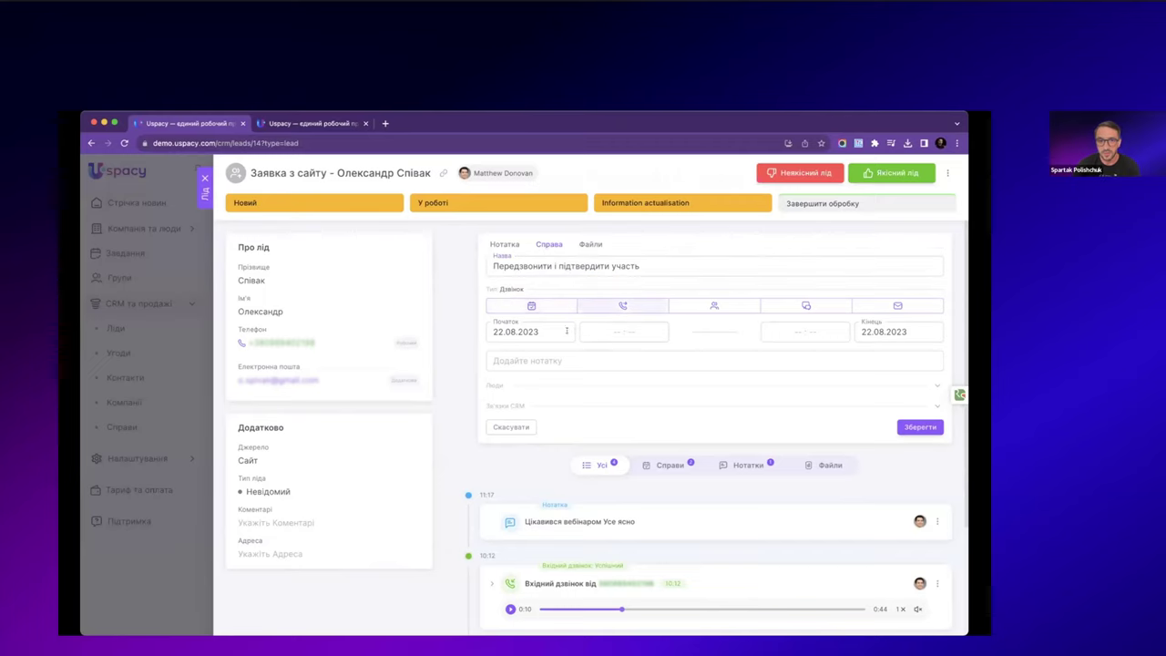
- Set the call activity's start time to 10:45 and its end time to 11:15
click(607, 330)
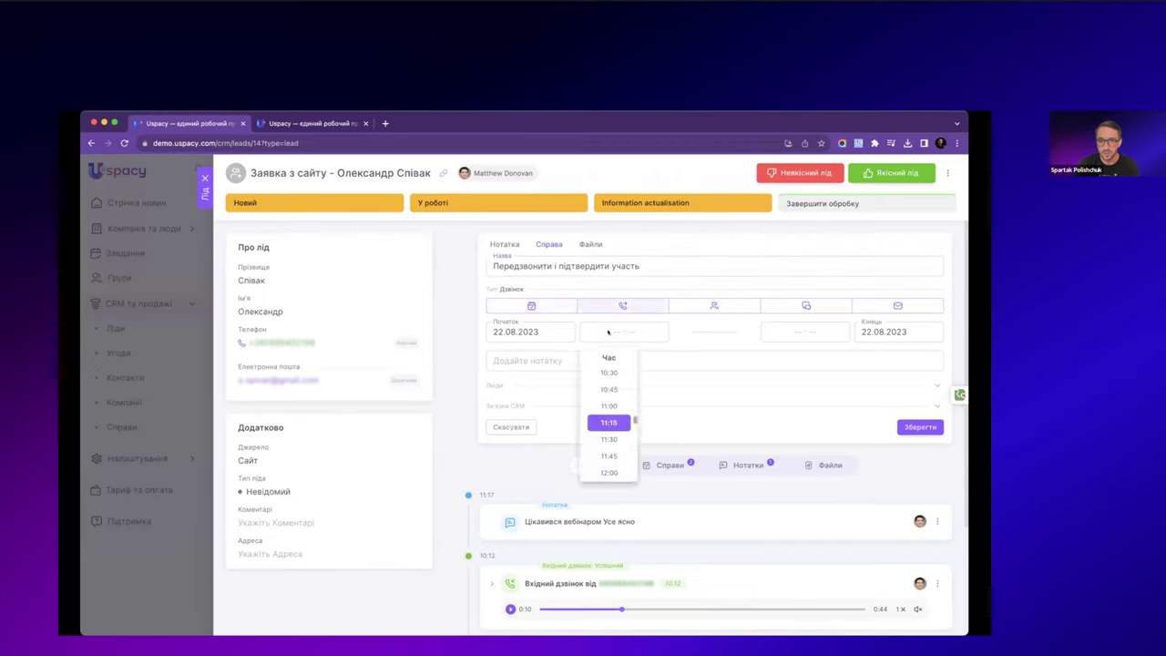
click(608, 419)
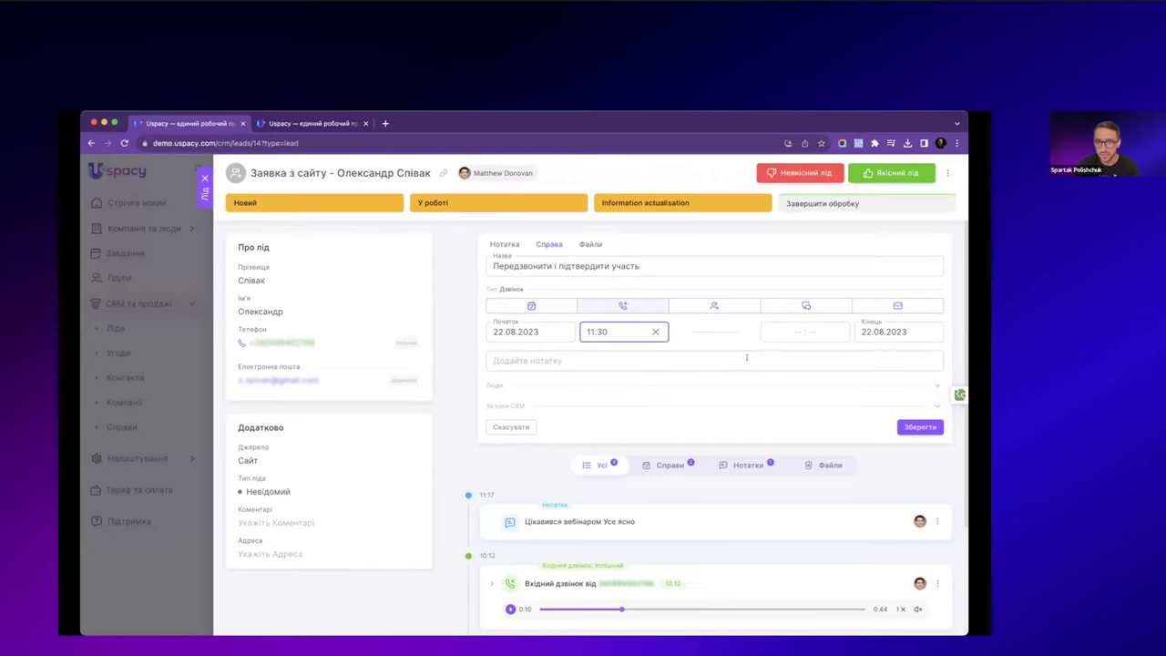
click(799, 331)
click(789, 373)
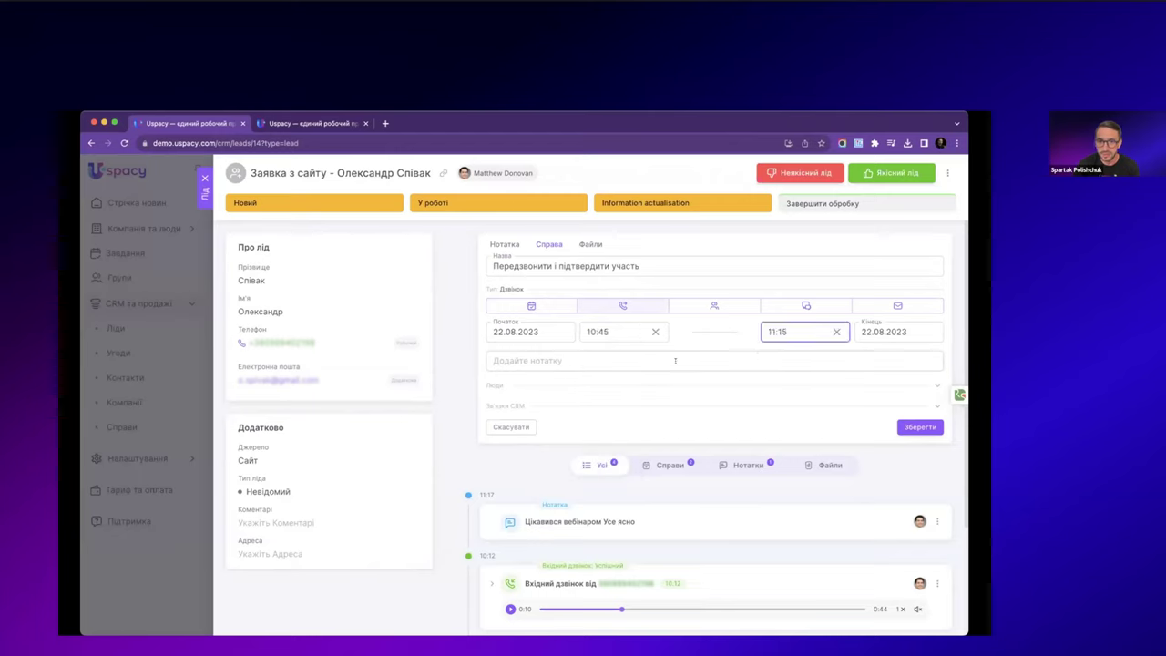
- Add the note "Нотата" to the call activity, check its people section and save the activity
click(610, 375)
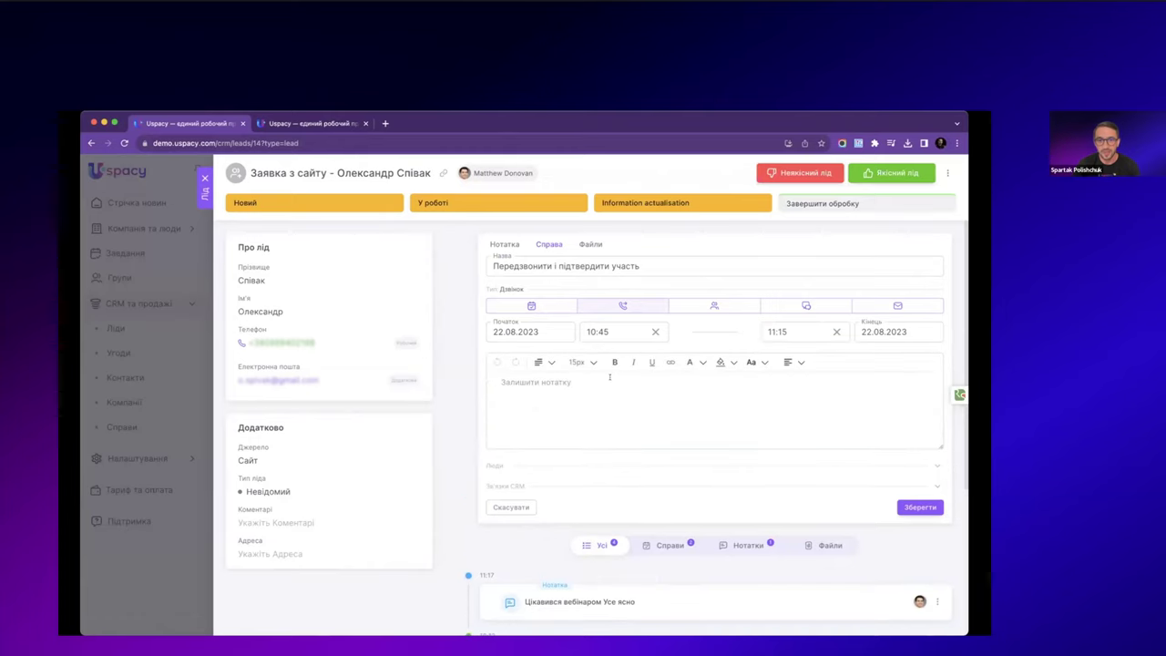
text(Нотата)
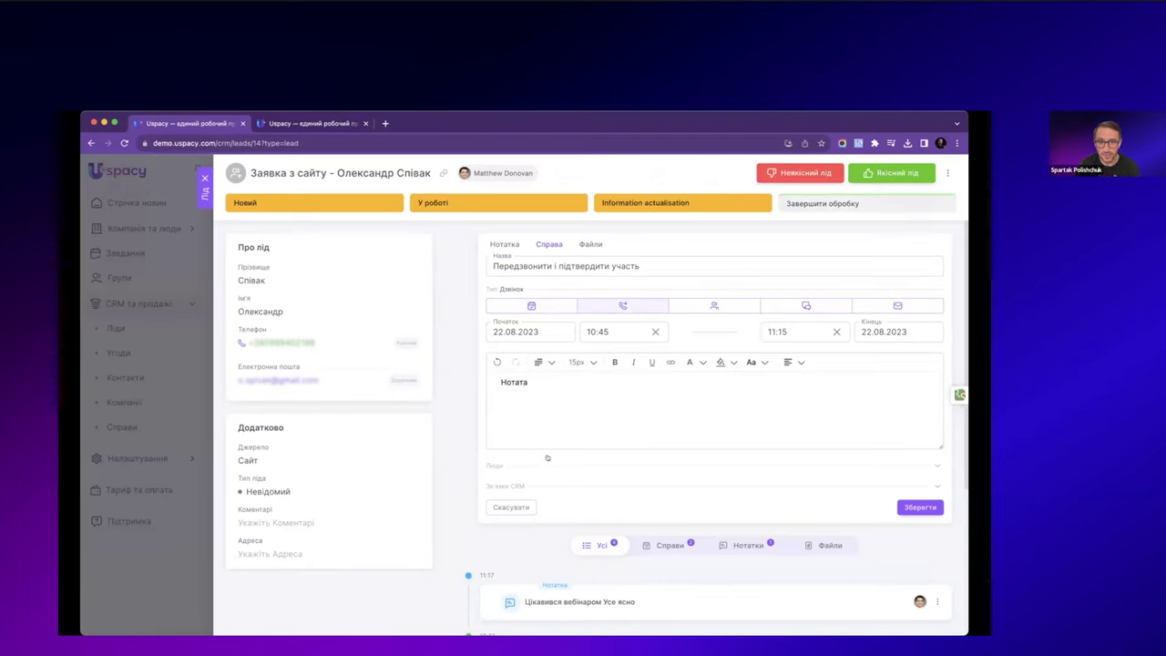
click(548, 465)
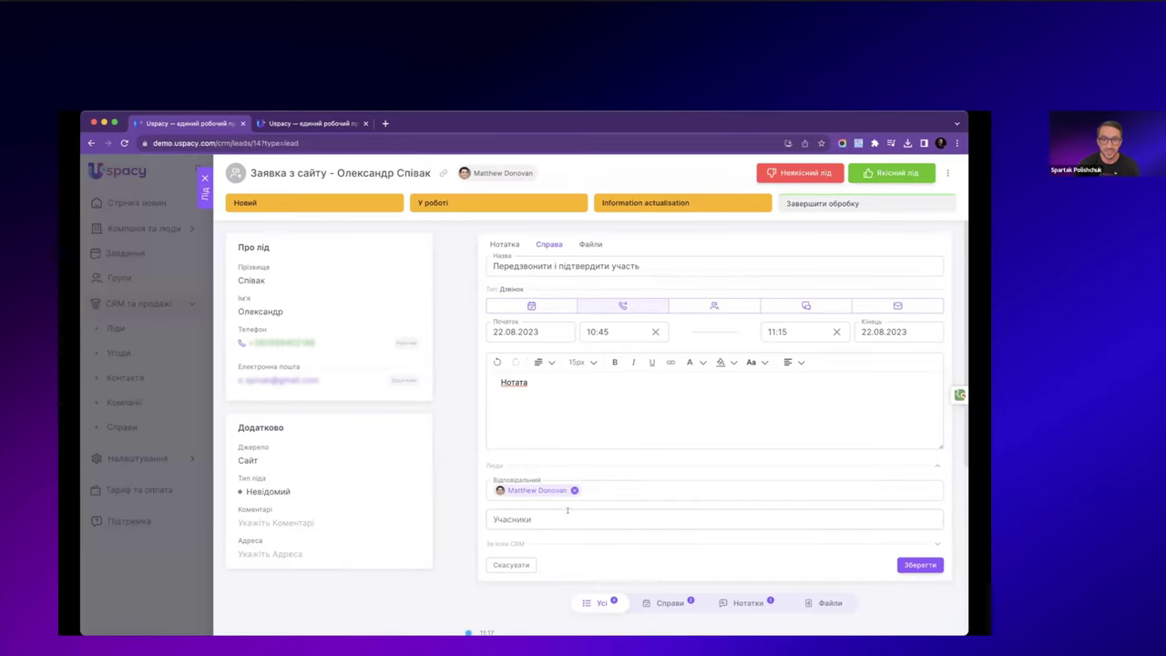
click(928, 565)
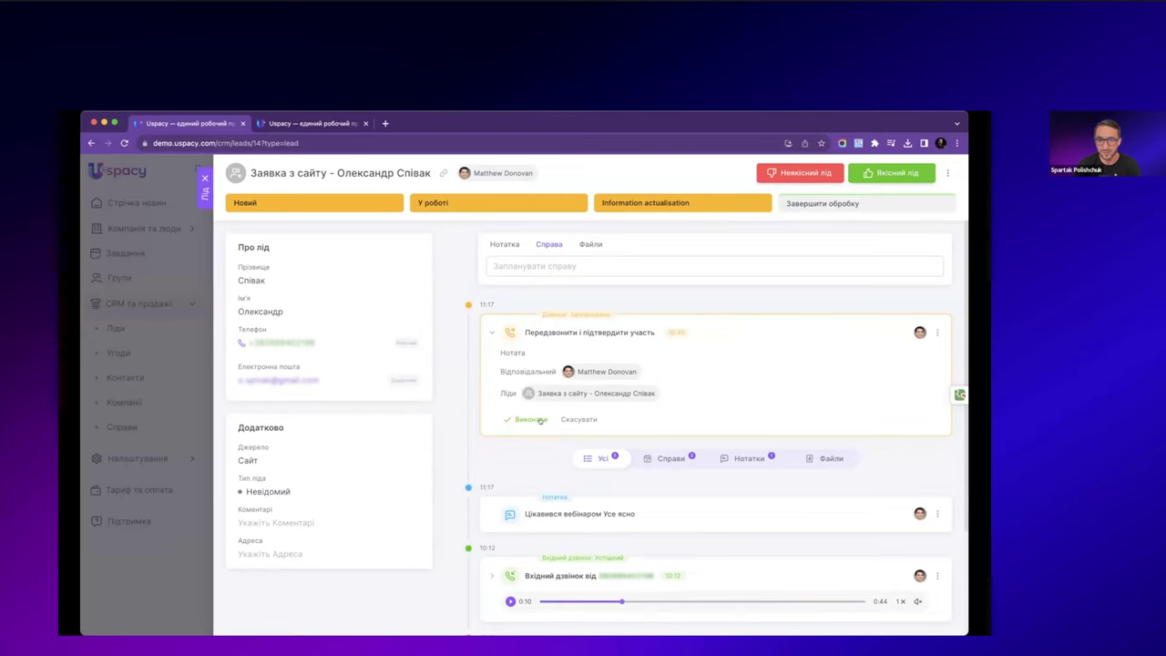
- Mark the planned call "Передзвонити і підтвердити участь" as completed and review the lead's activity timeline
click(536, 419)
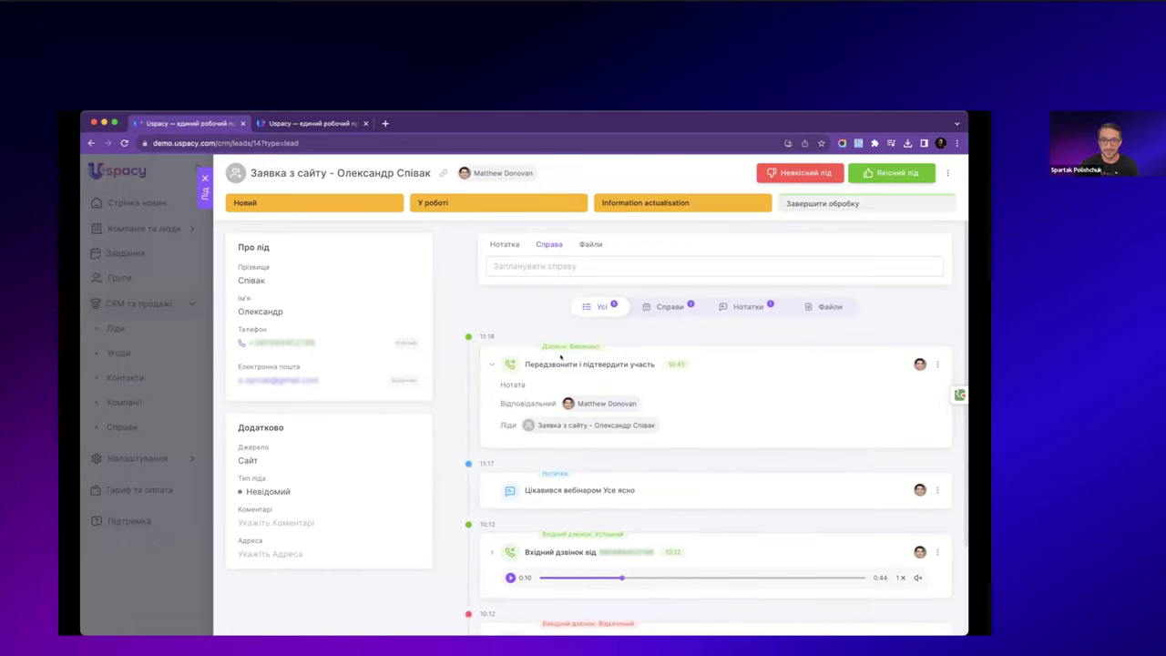
scroll(562, 360, down, 2)
scroll(566, 374, down, 1)
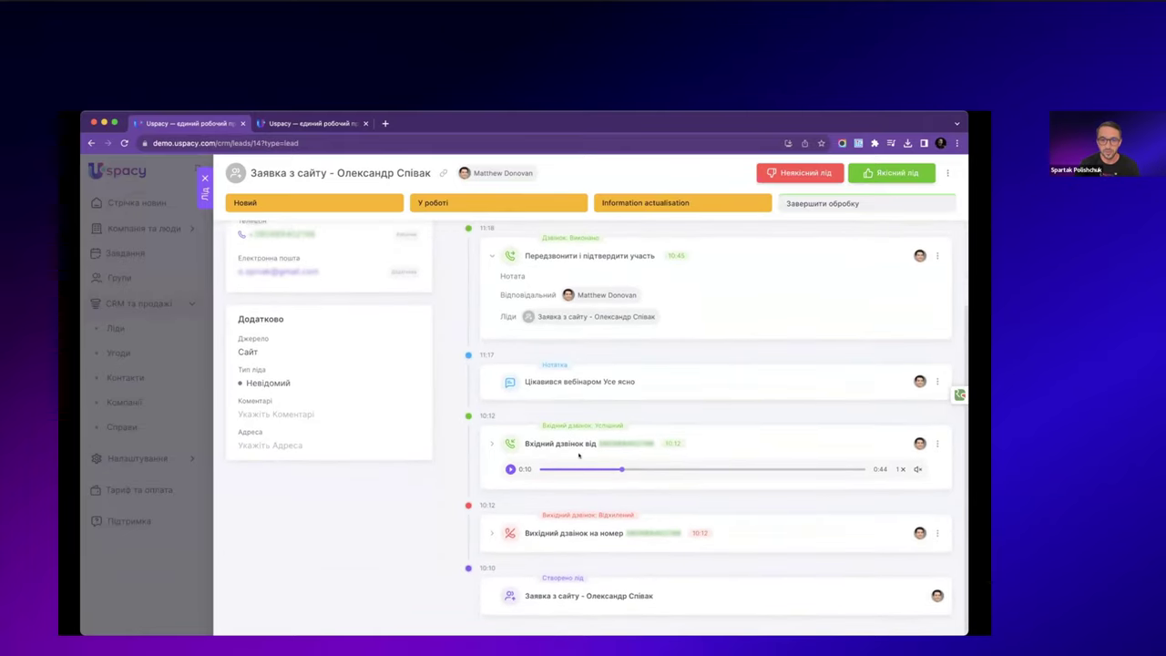
scroll(579, 460, up, 1)
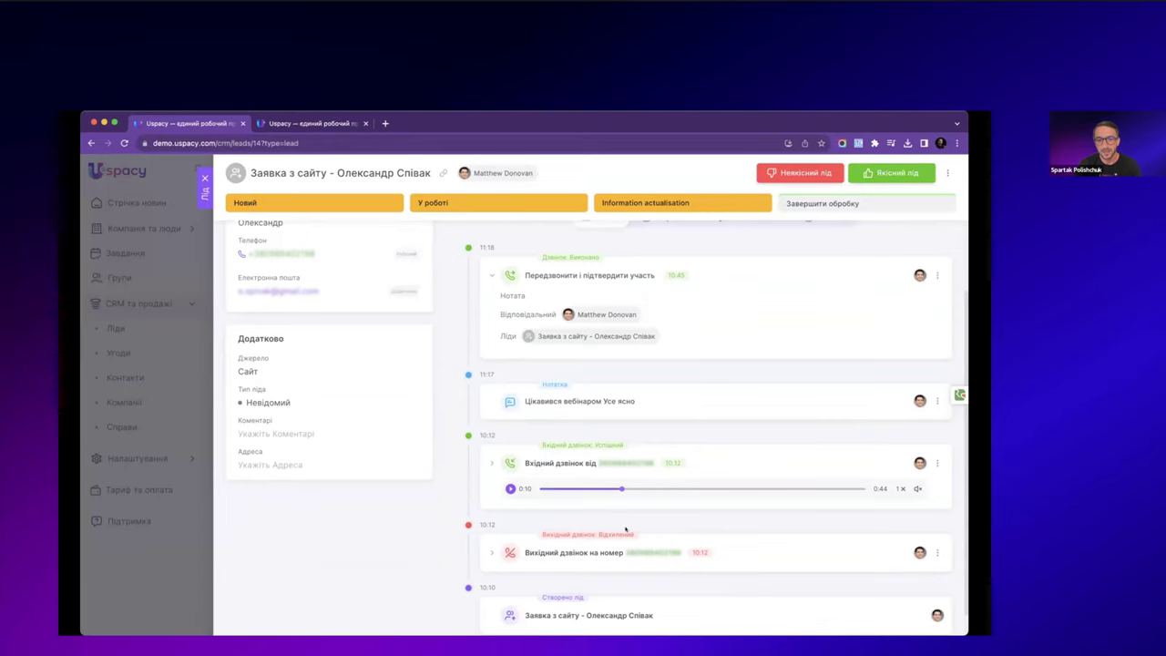
scroll(625, 529, up, 3)
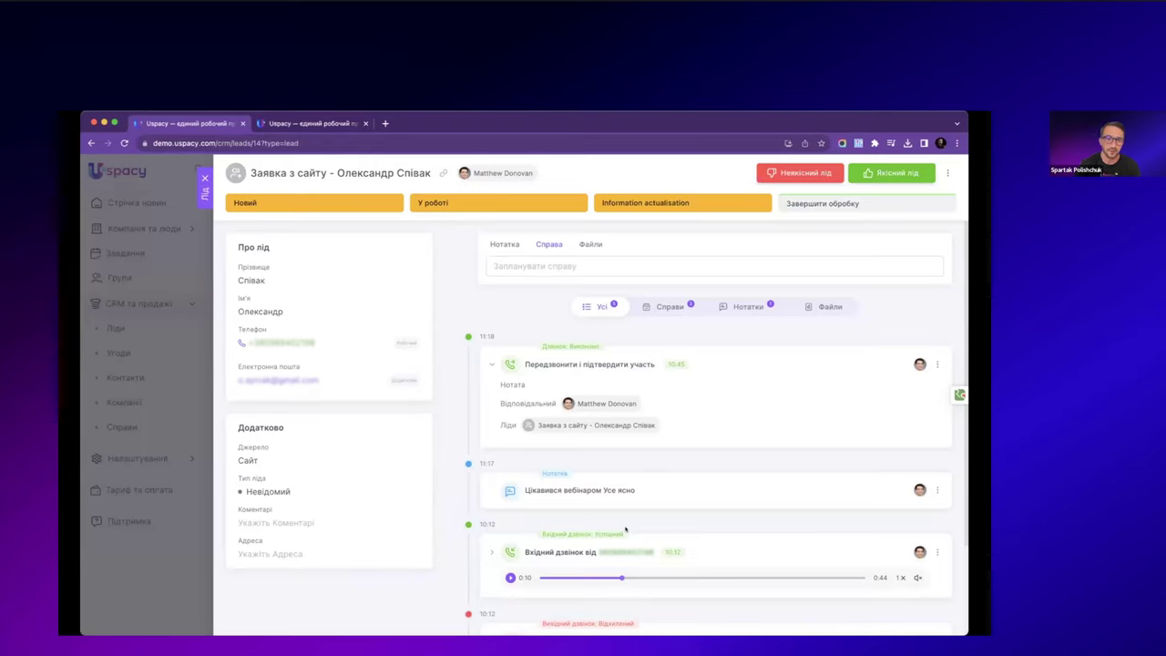
- Filter the lead's timeline by activities, notes and files, return to all entries and show the file upload area
click(670, 308)
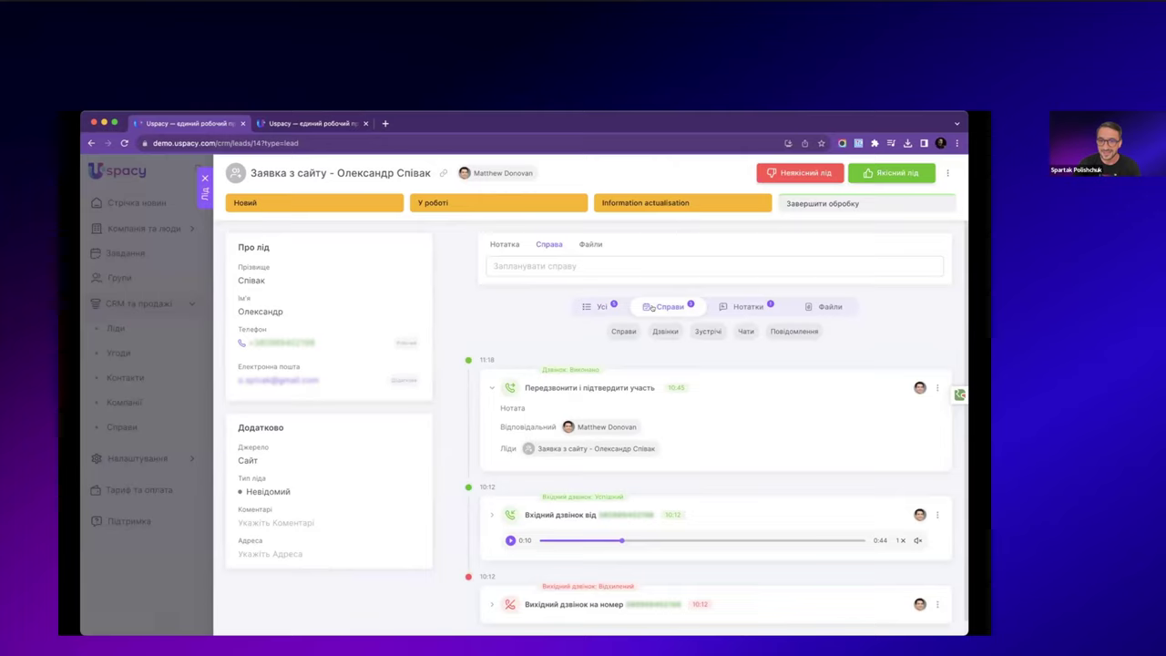
click(715, 308)
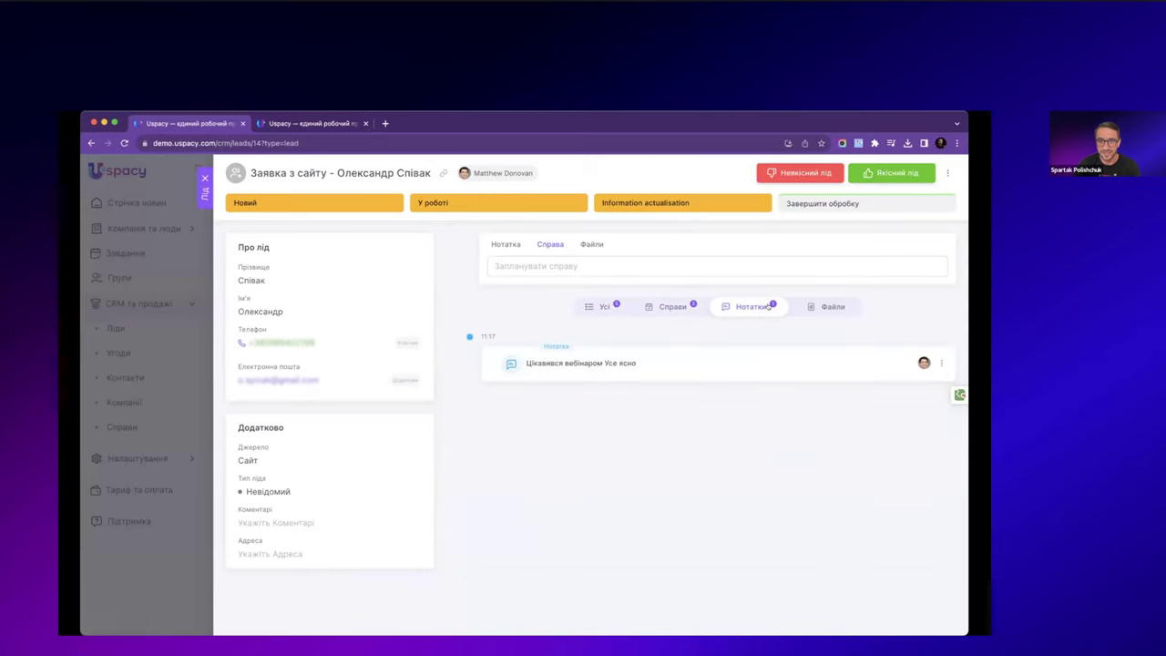
click(829, 307)
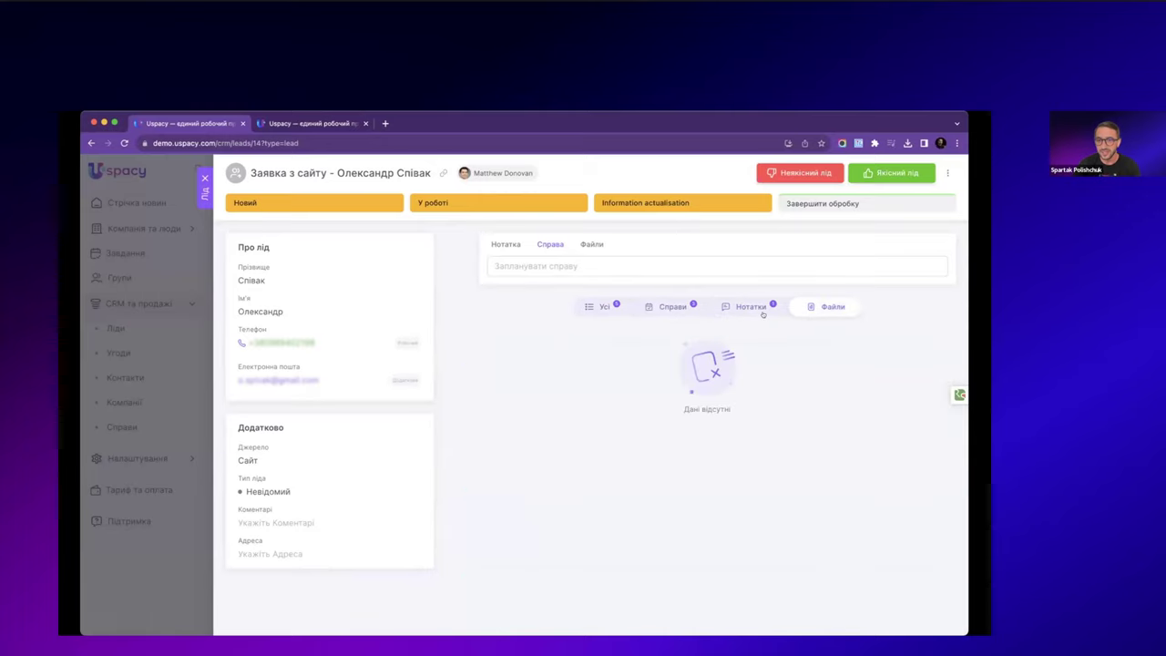
click(603, 308)
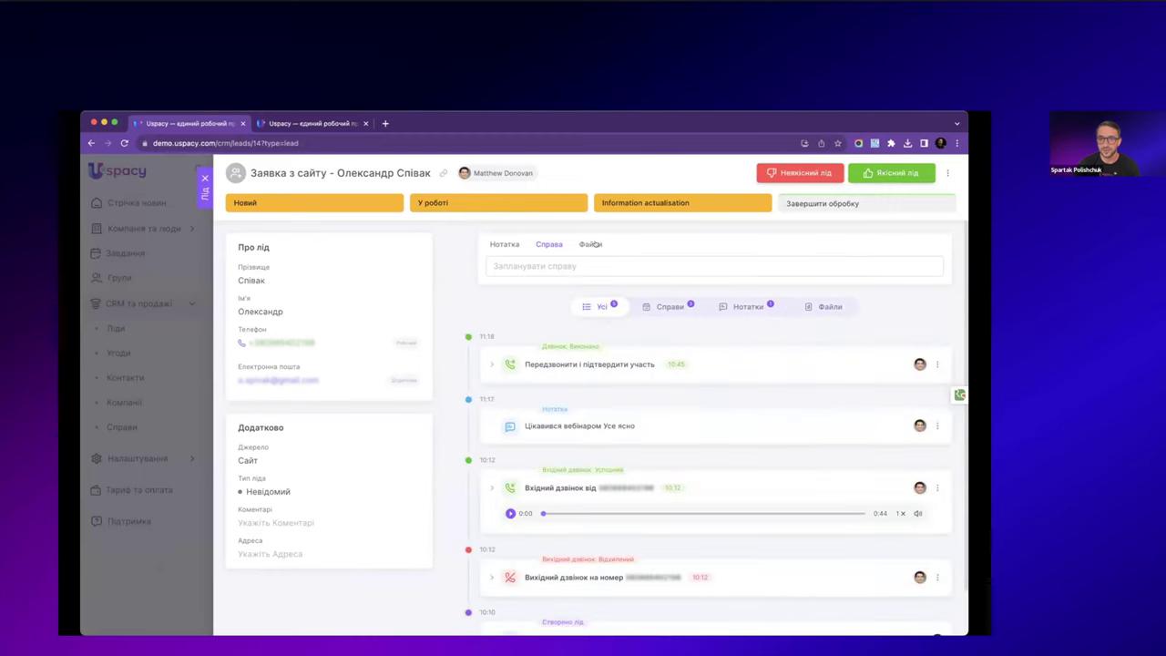
click(594, 245)
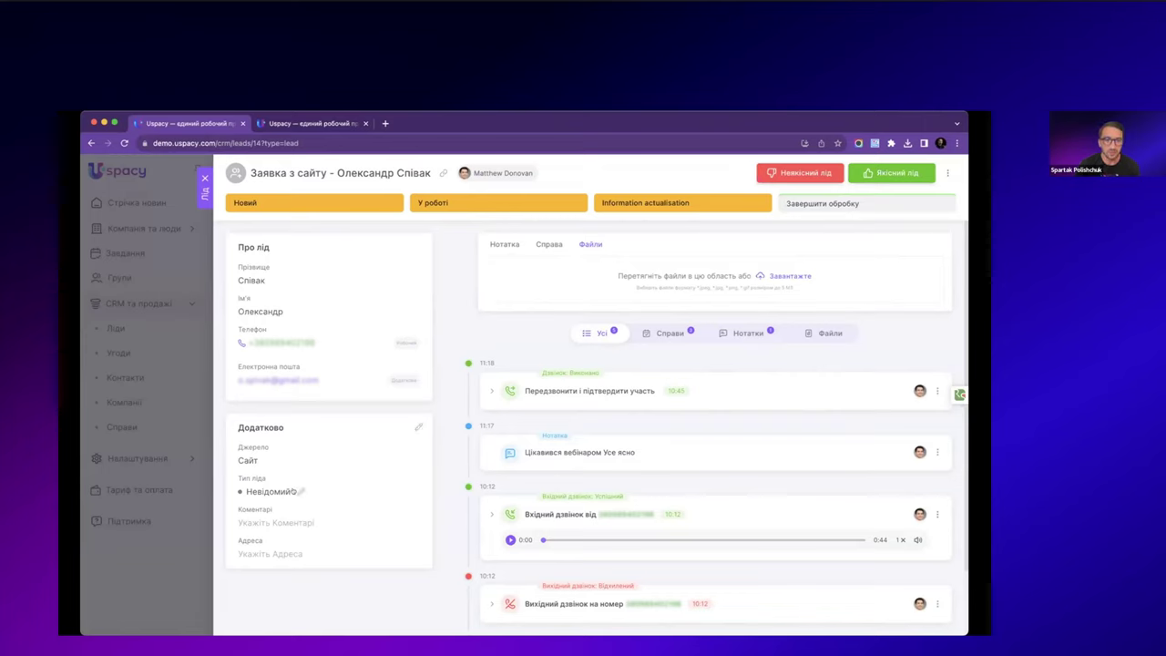
- Set the lead's type to Гарячий лід
click(293, 491)
click(294, 494)
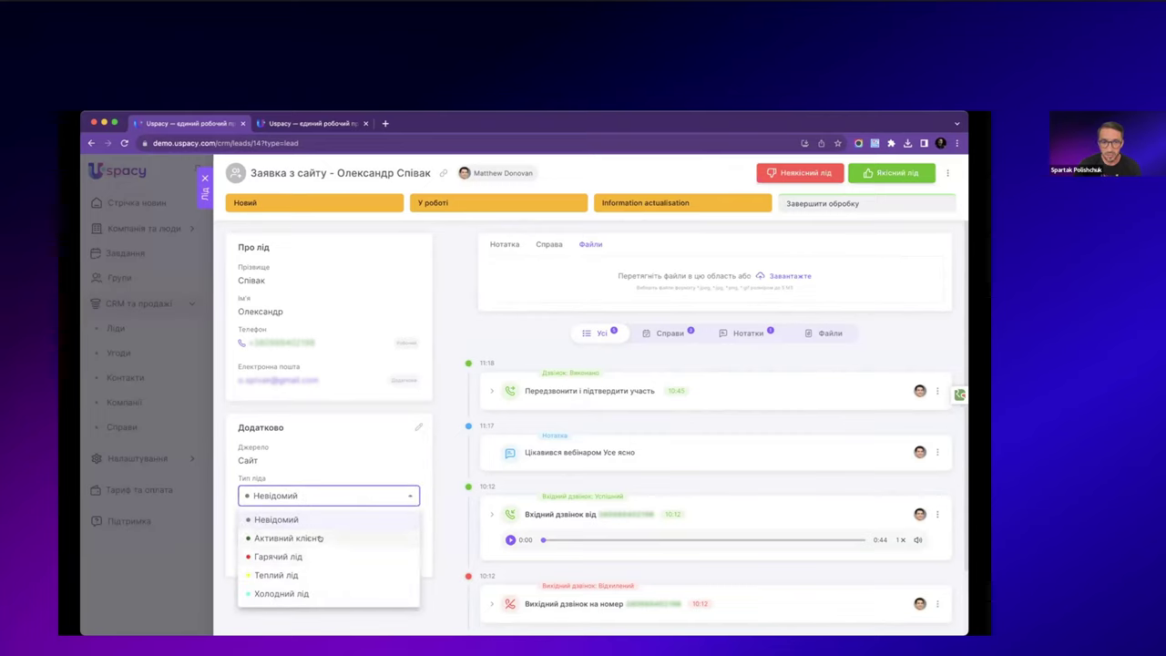
click(290, 554)
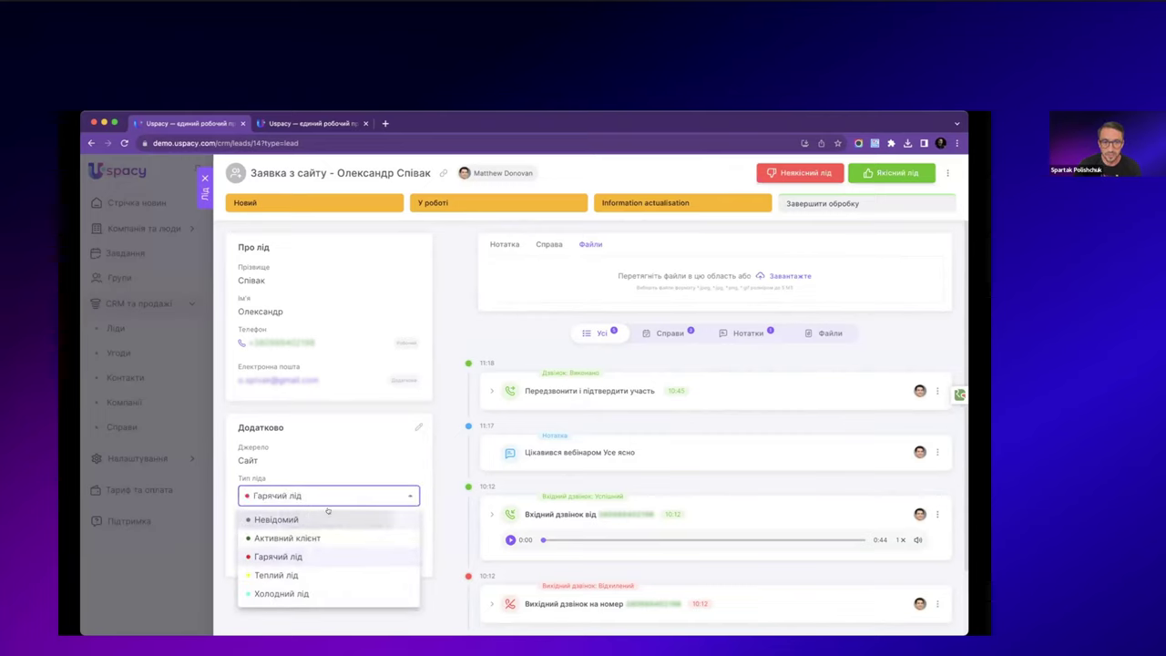
click(444, 489)
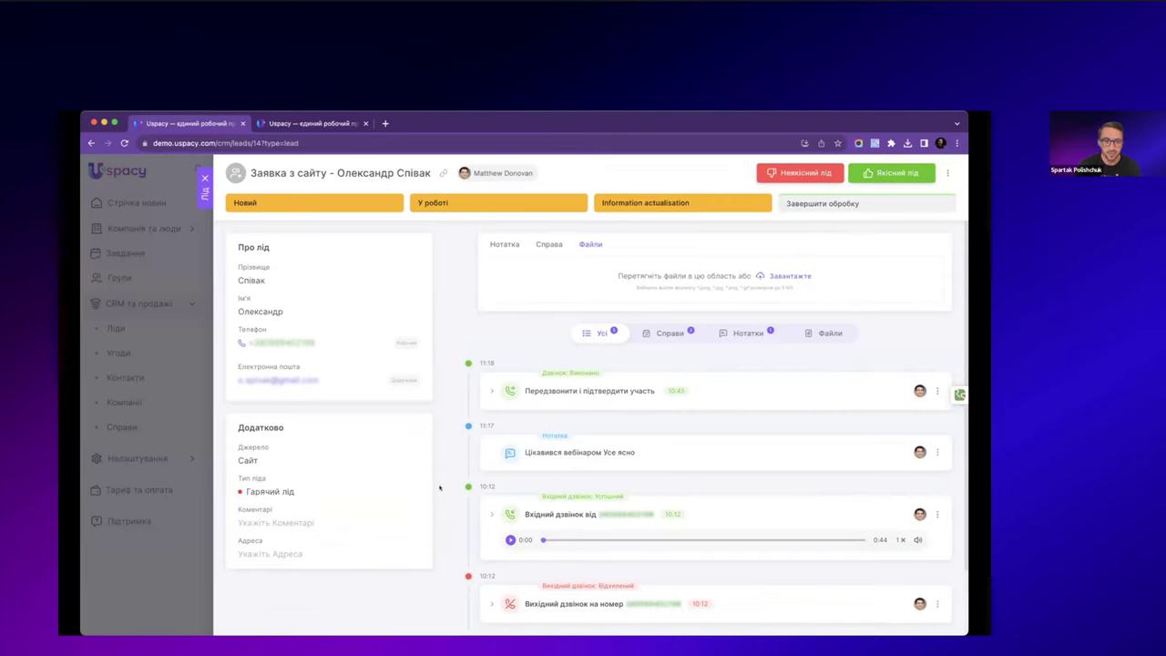
- Add the comment "123" to the lead's additional information and save it
click(424, 429)
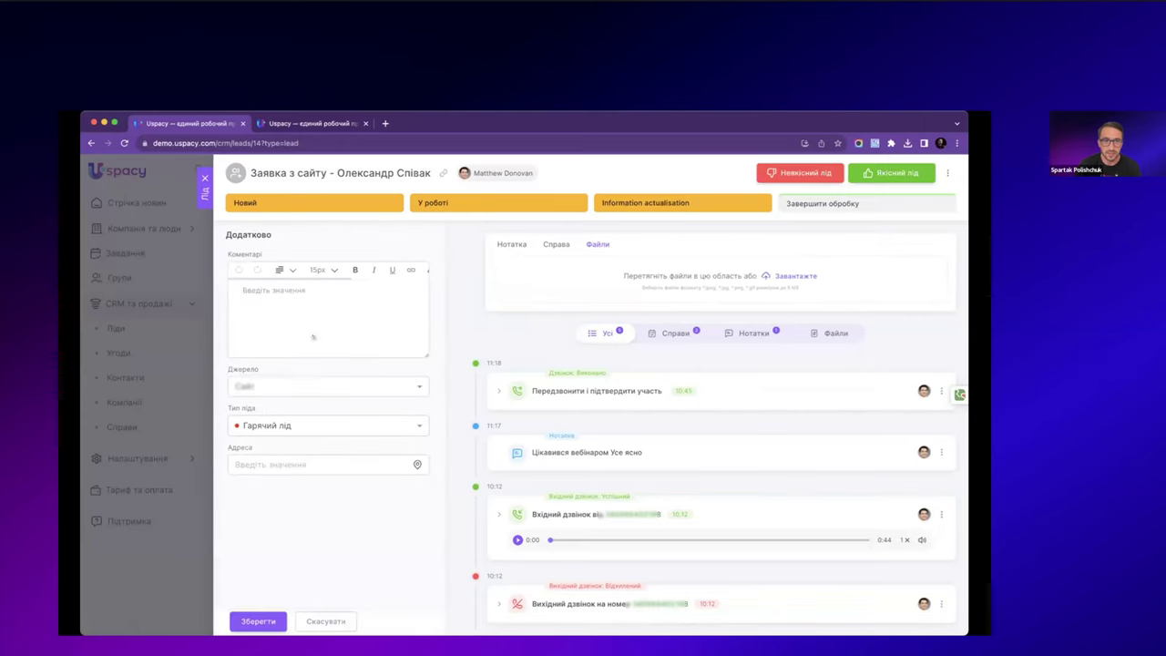
click(307, 295)
text(123)
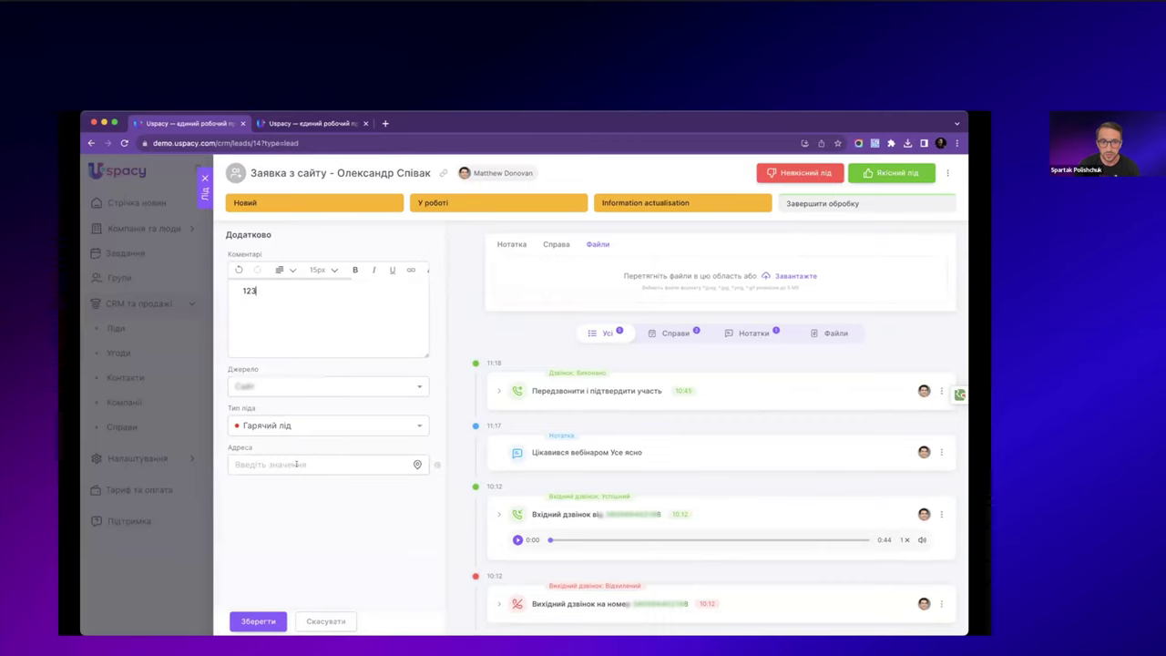
click(260, 621)
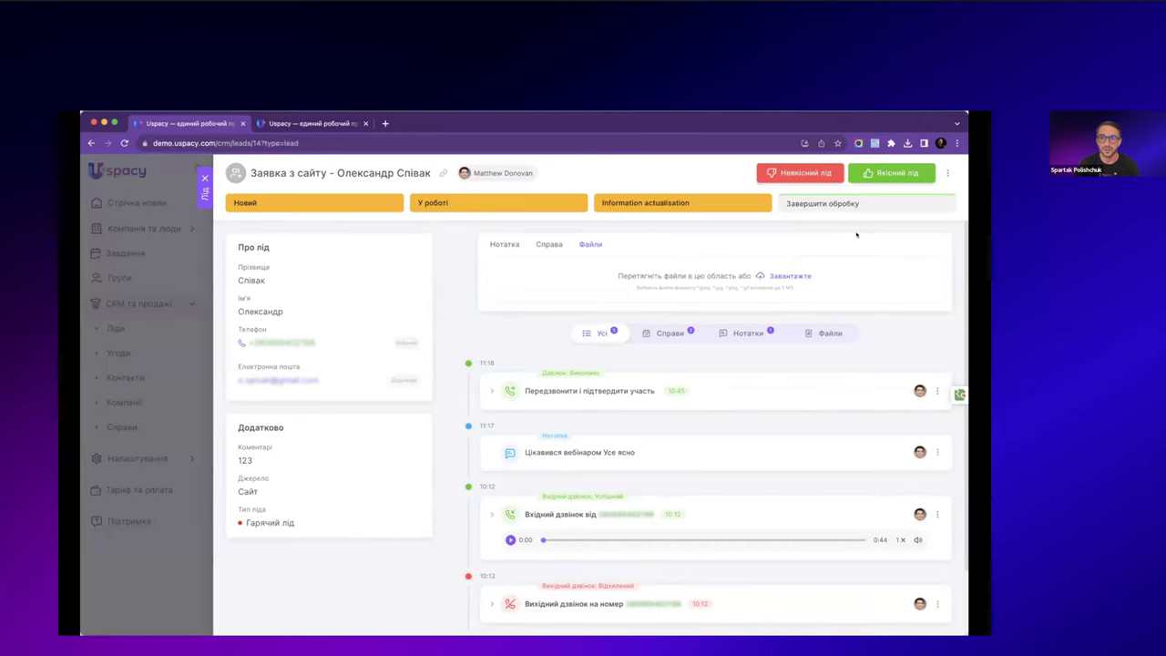
- Convert the lead as qualified into Угода + Контакт, creating the new deal in the Sales funnel
click(877, 174)
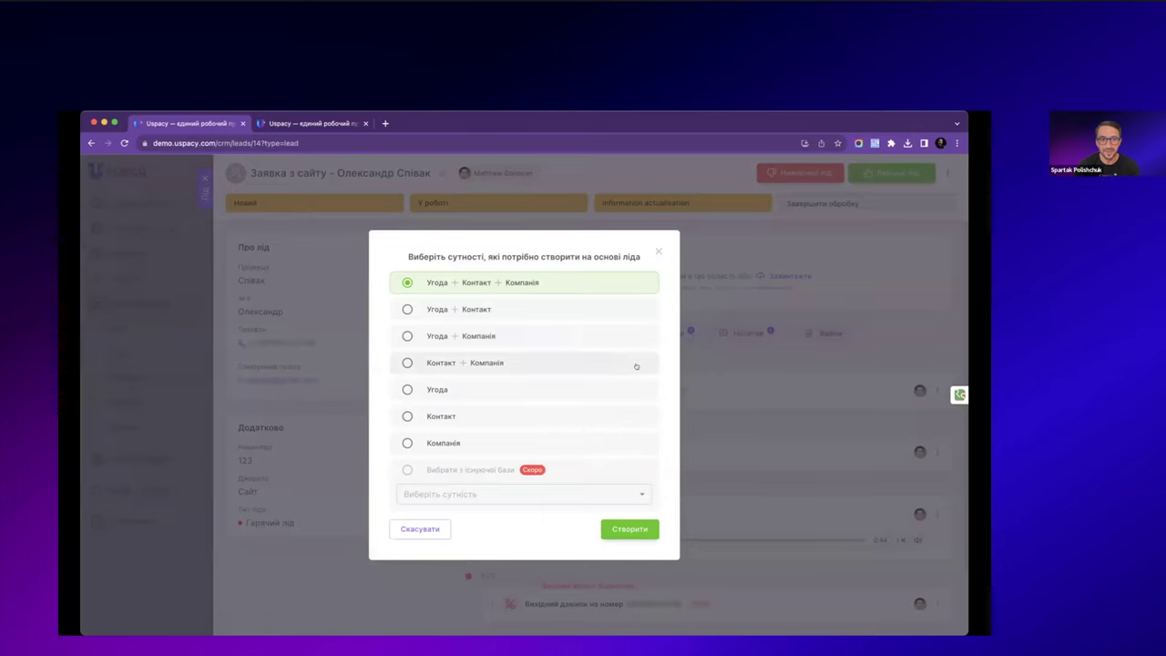
click(597, 309)
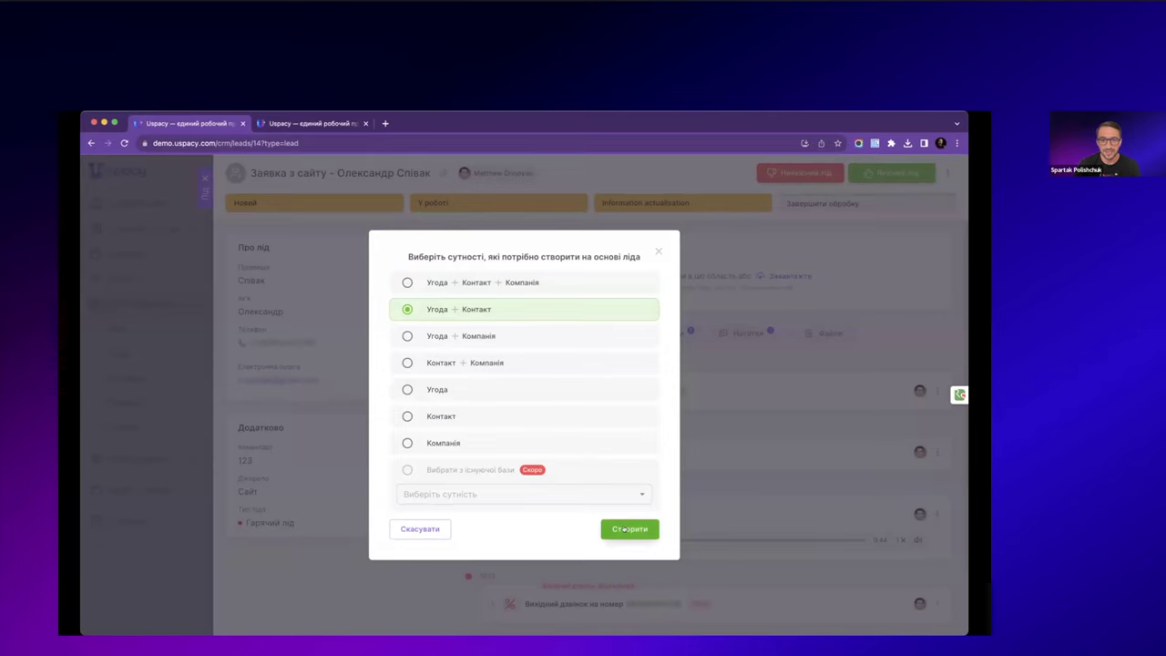
click(624, 529)
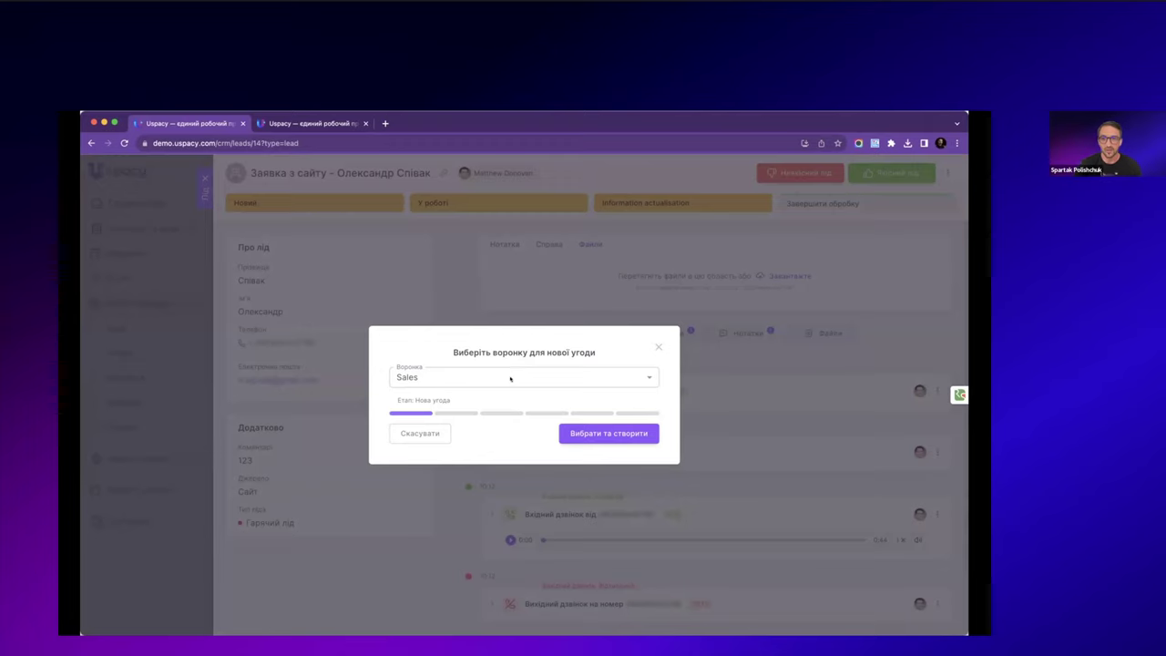
click(510, 380)
click(432, 357)
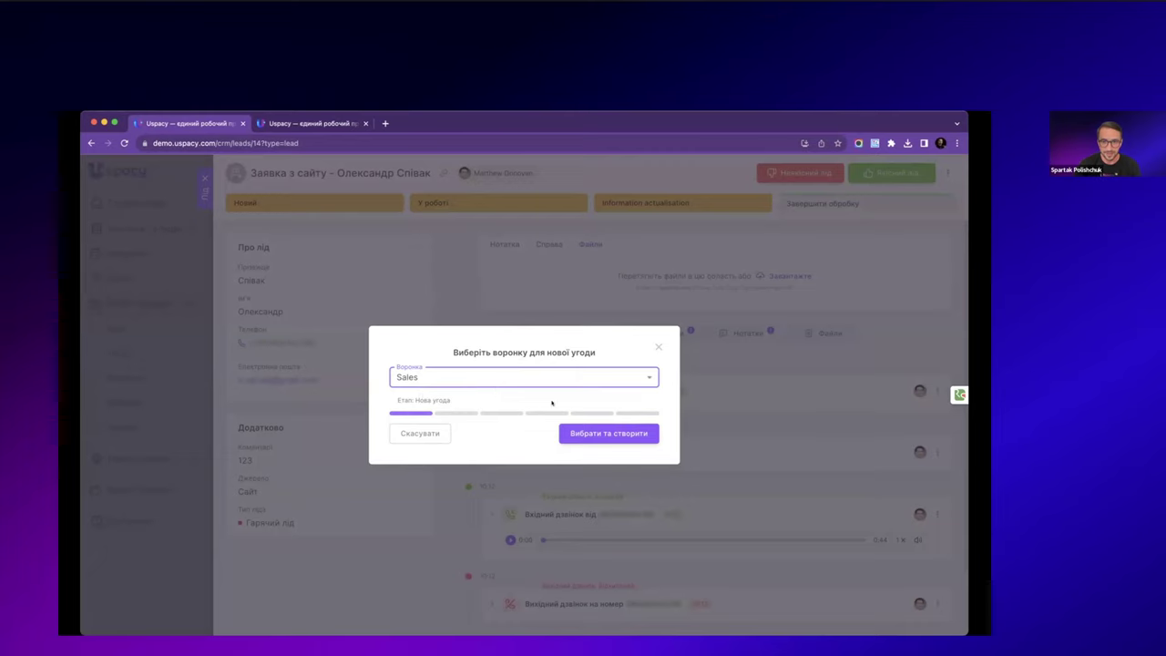
click(603, 433)
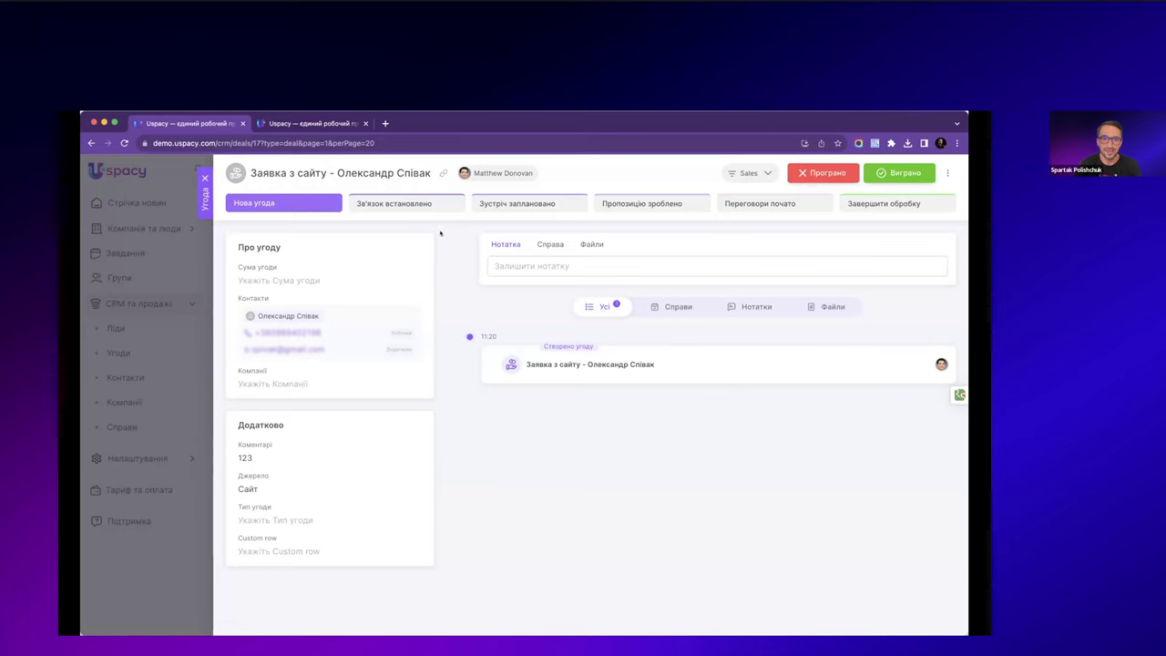
- Close the new deal's card and view the deals as a list and as a kanban board
click(203, 177)
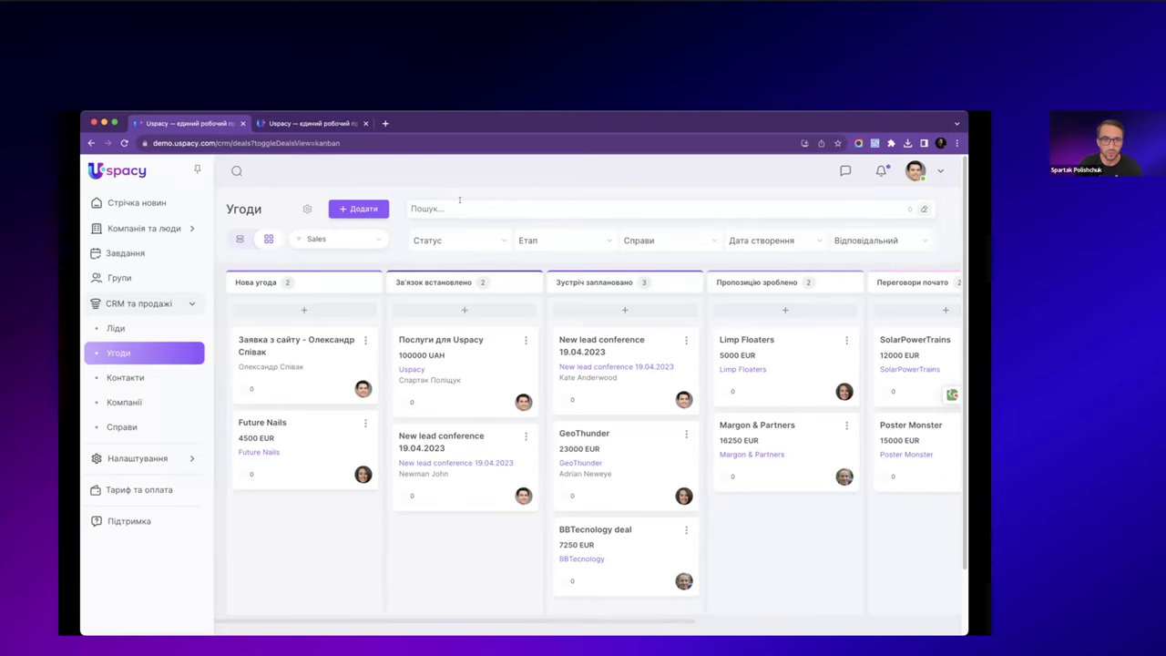
click(241, 238)
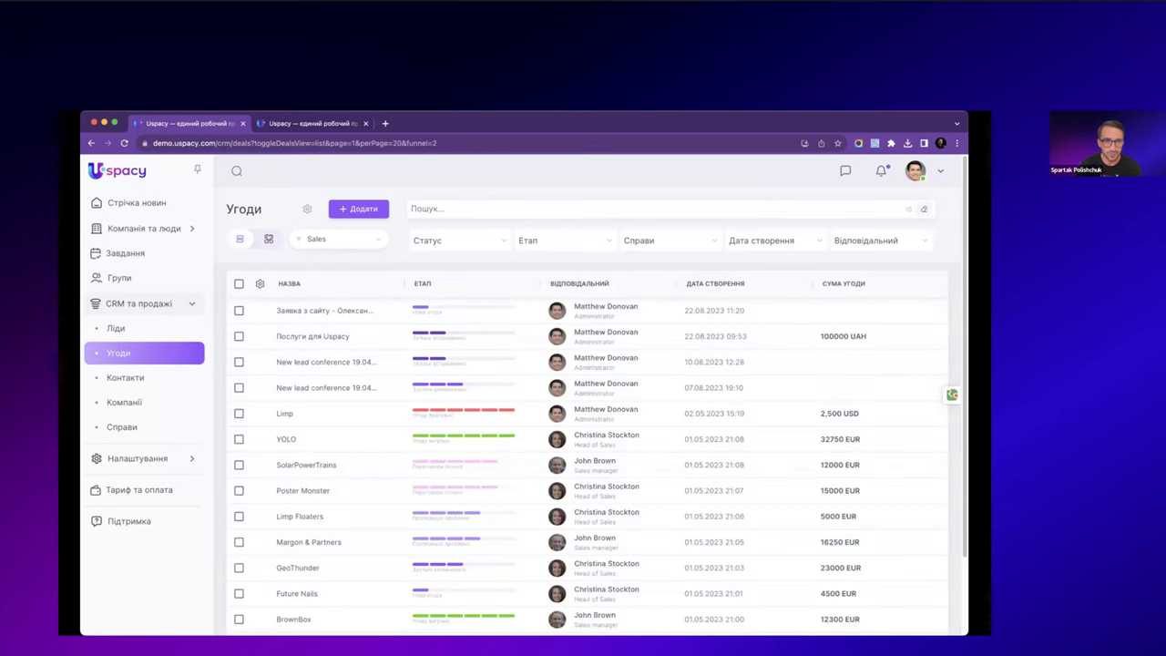
click(268, 239)
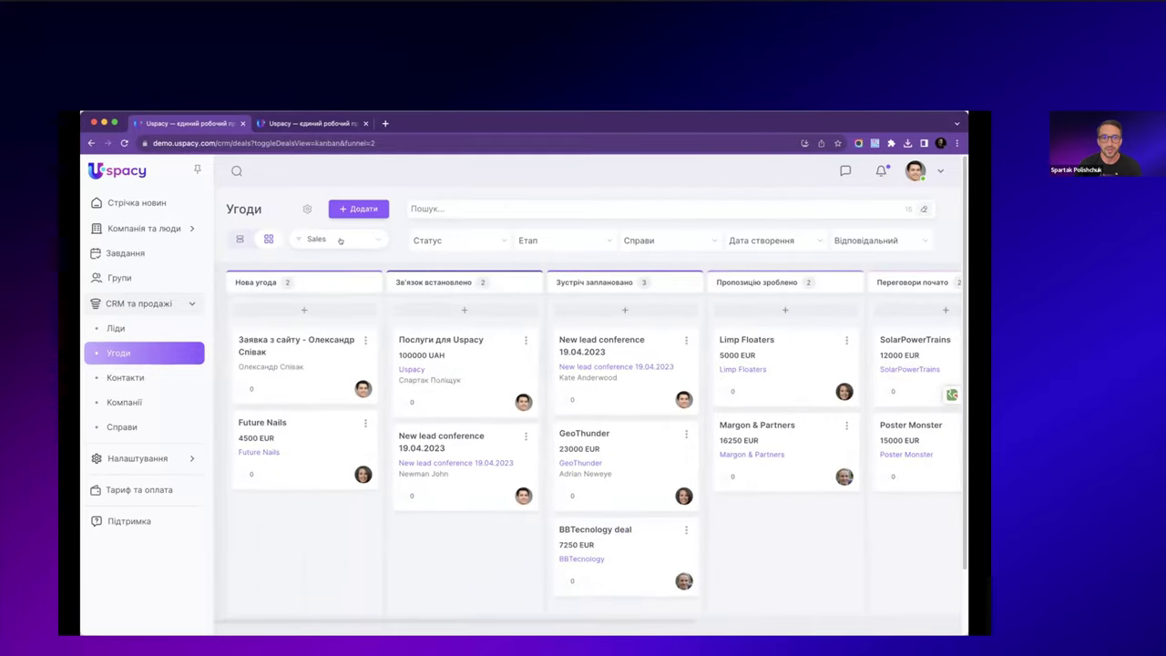
- View the deals of the Support funnel and return to the Sales funnel
click(340, 240)
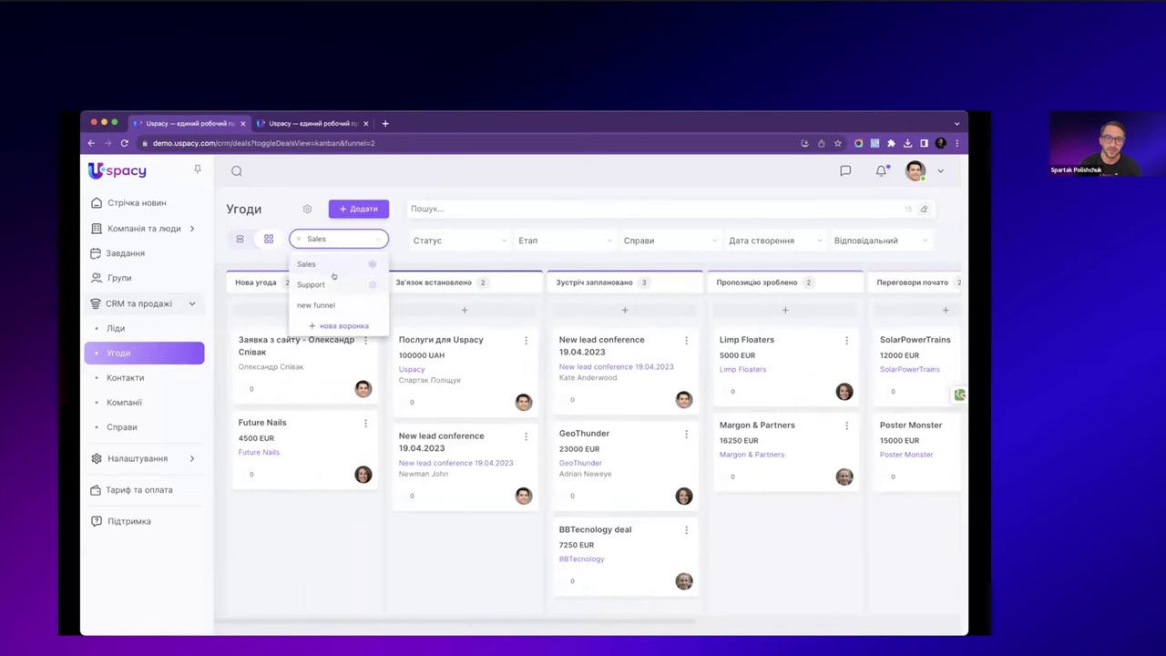
click(311, 284)
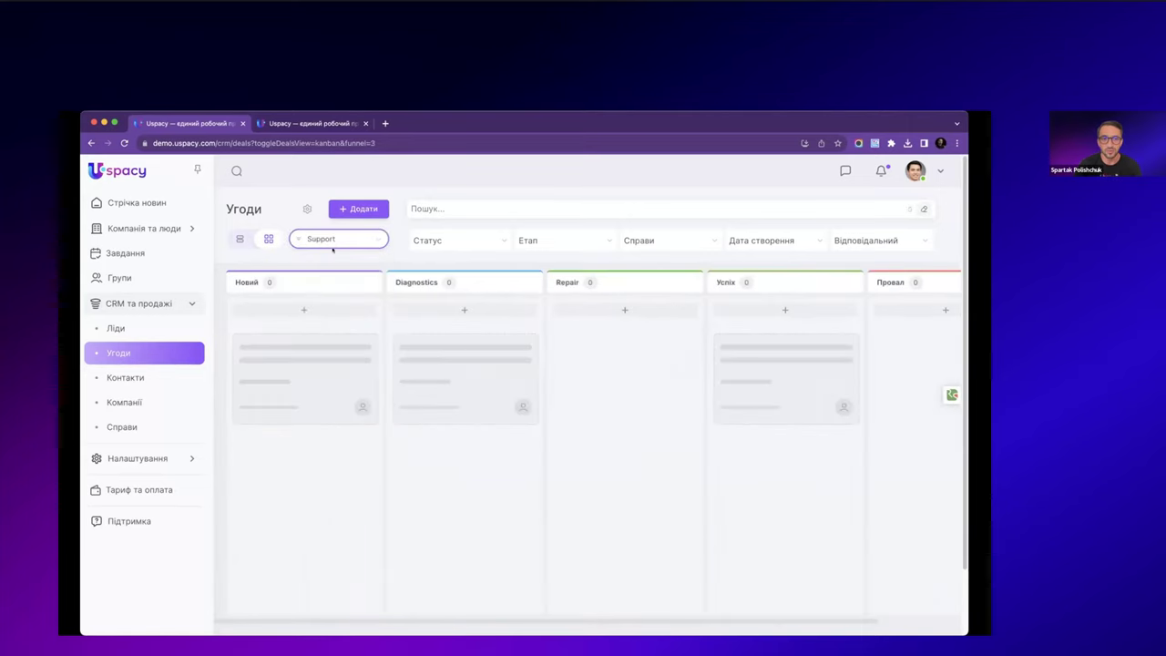
click(336, 240)
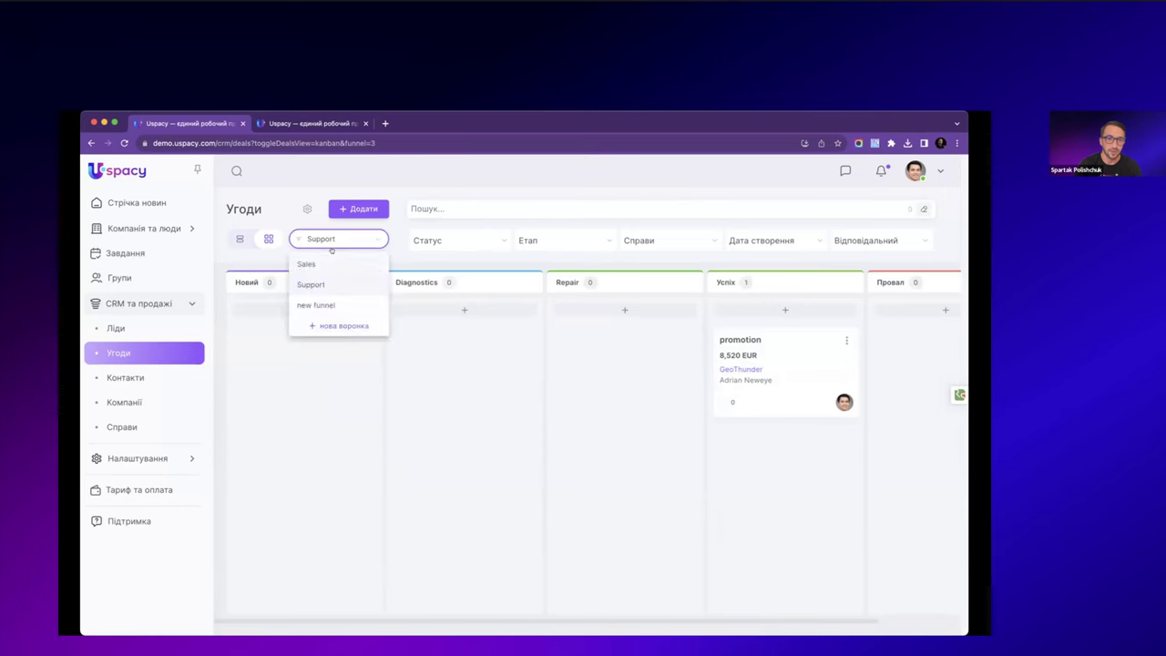
click(321, 262)
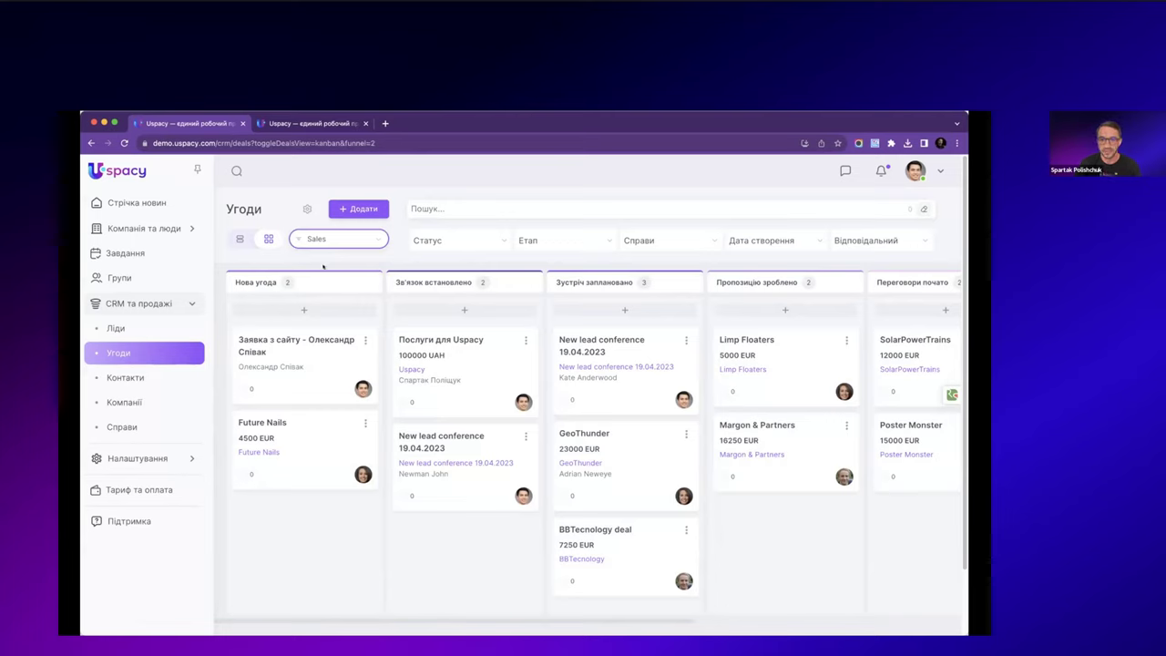
- Open the deal "Послуги для Uspacy" and examine its details, linked contact and company, planned call and notes
click(410, 341)
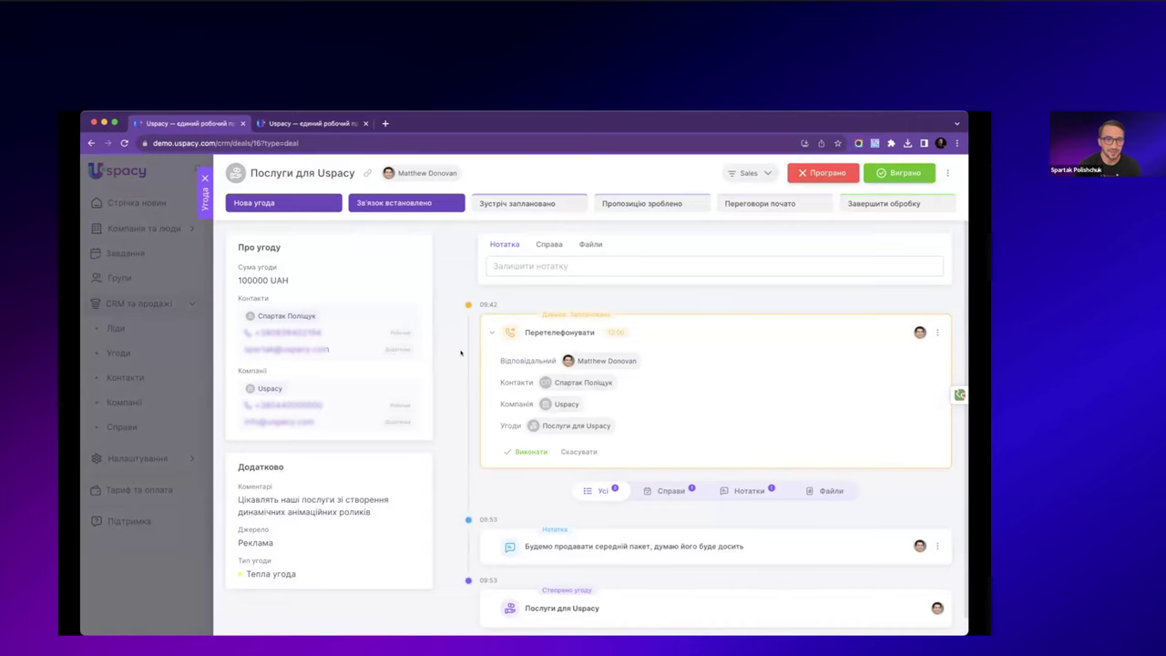
scroll(452, 393, down, 1)
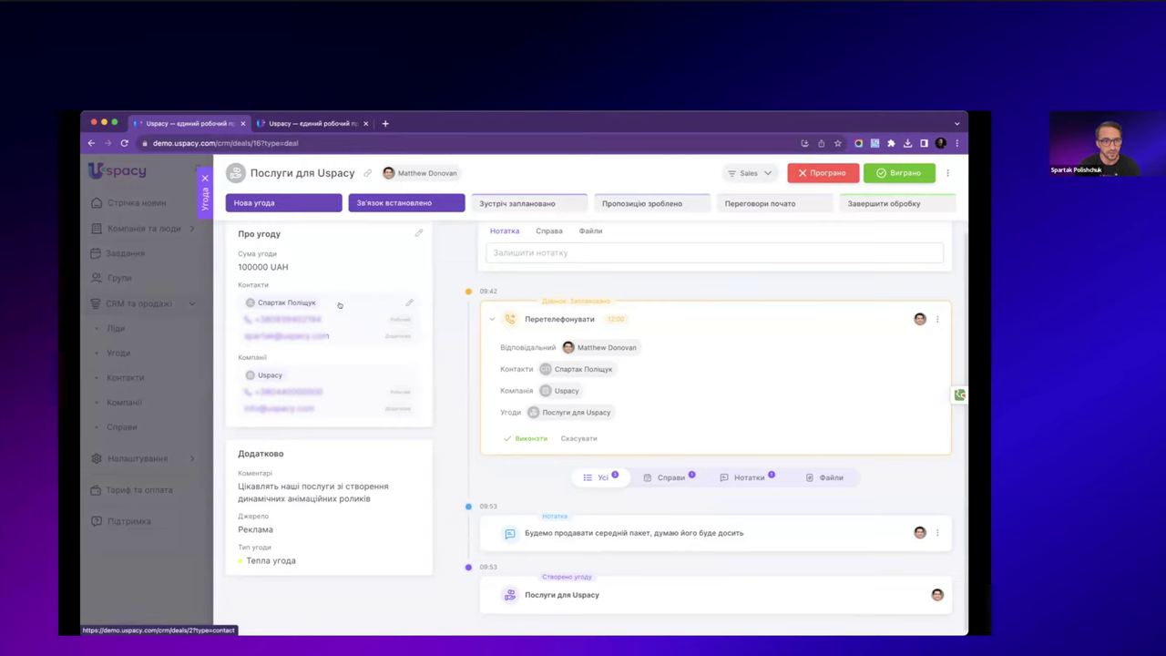
scroll(356, 386, down, 1)
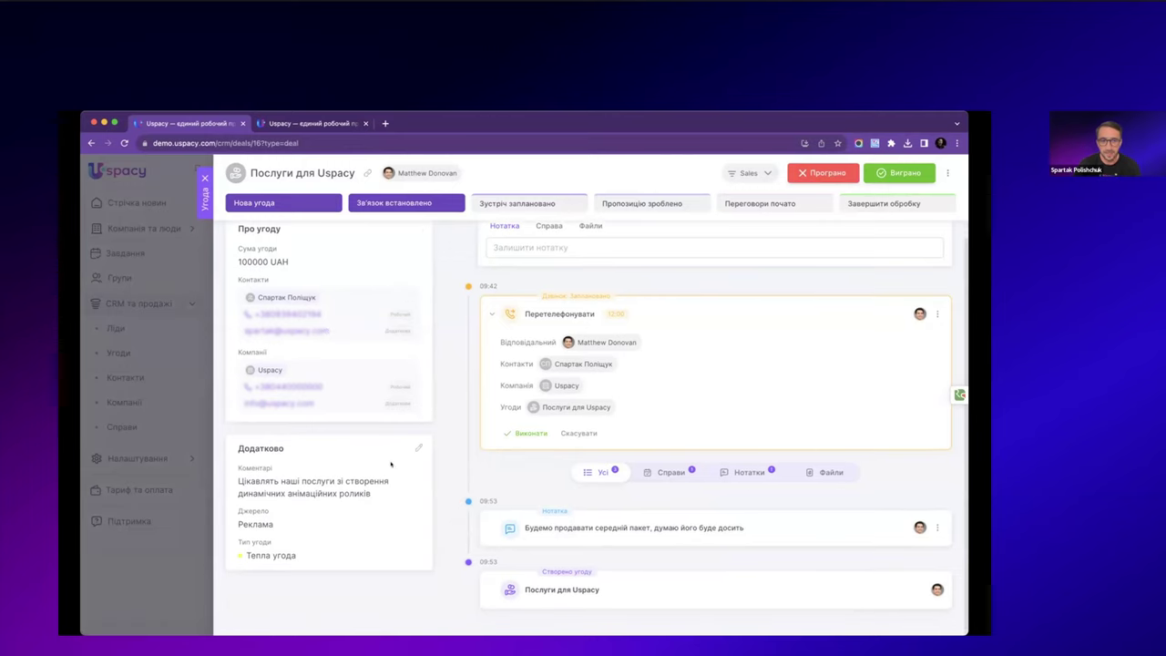
scroll(382, 473, up, 2)
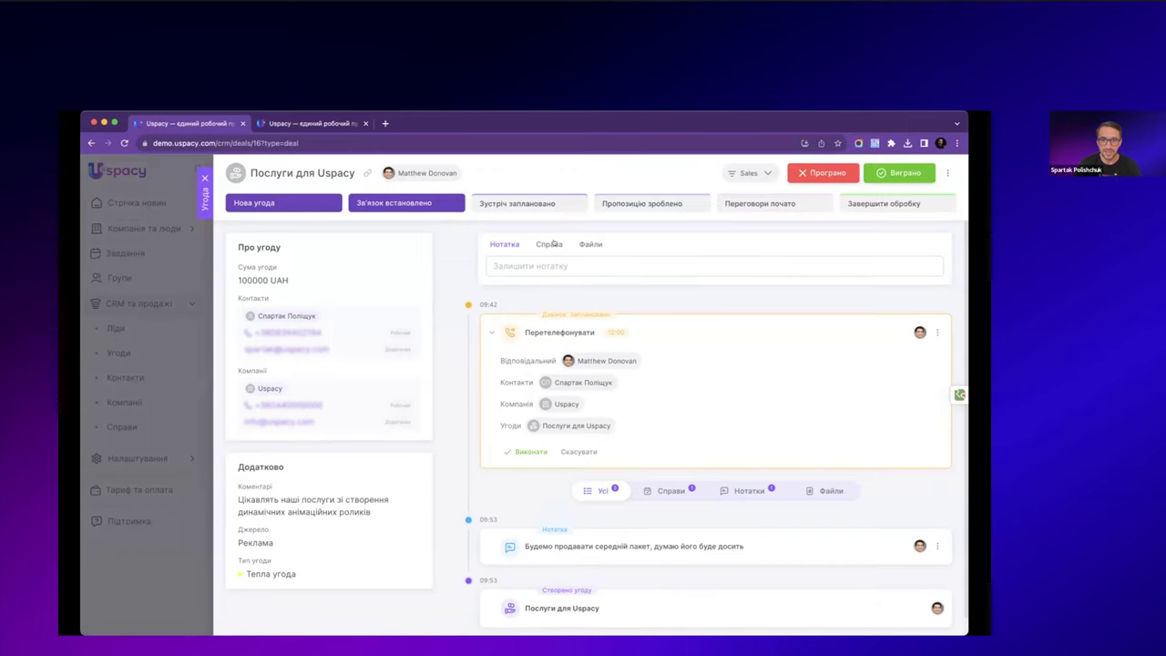
scroll(592, 327, down, 1)
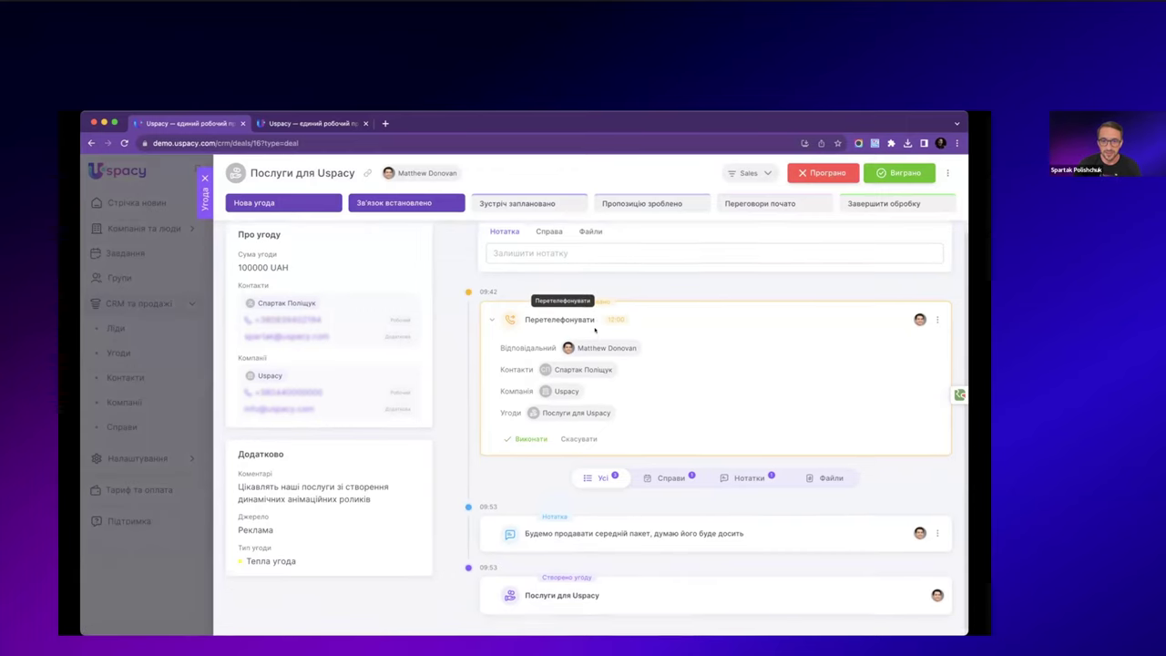
scroll(473, 310, up, 1)
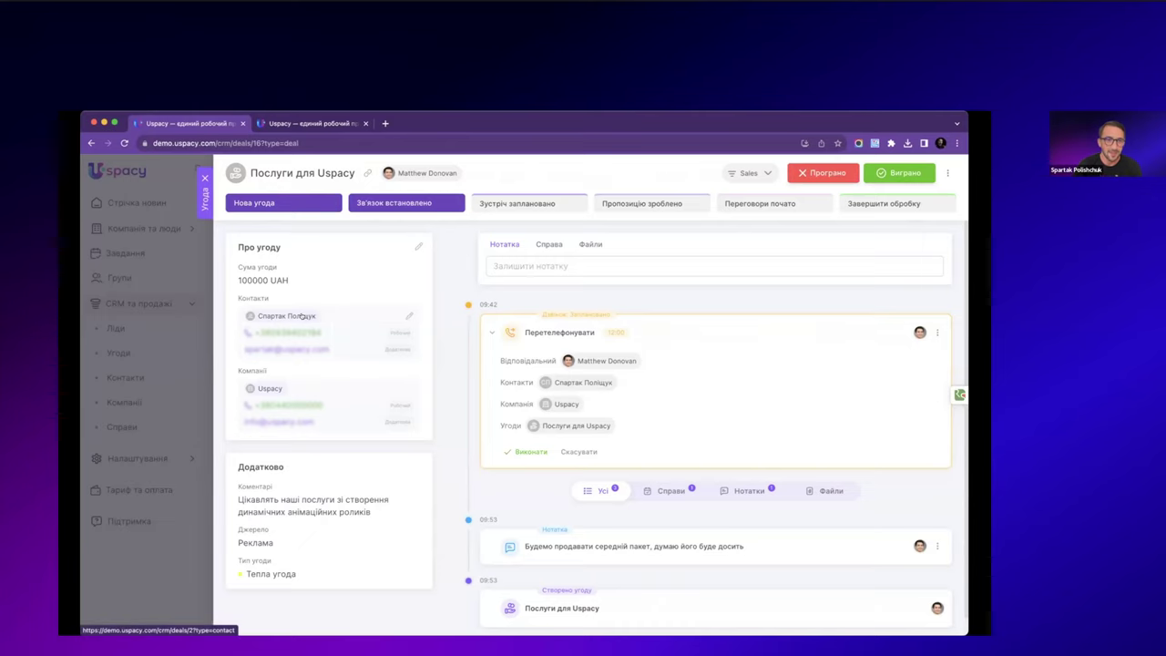
- Open the contact linked to the deal and examine its details and timeline of calls, notes and files
click(301, 316)
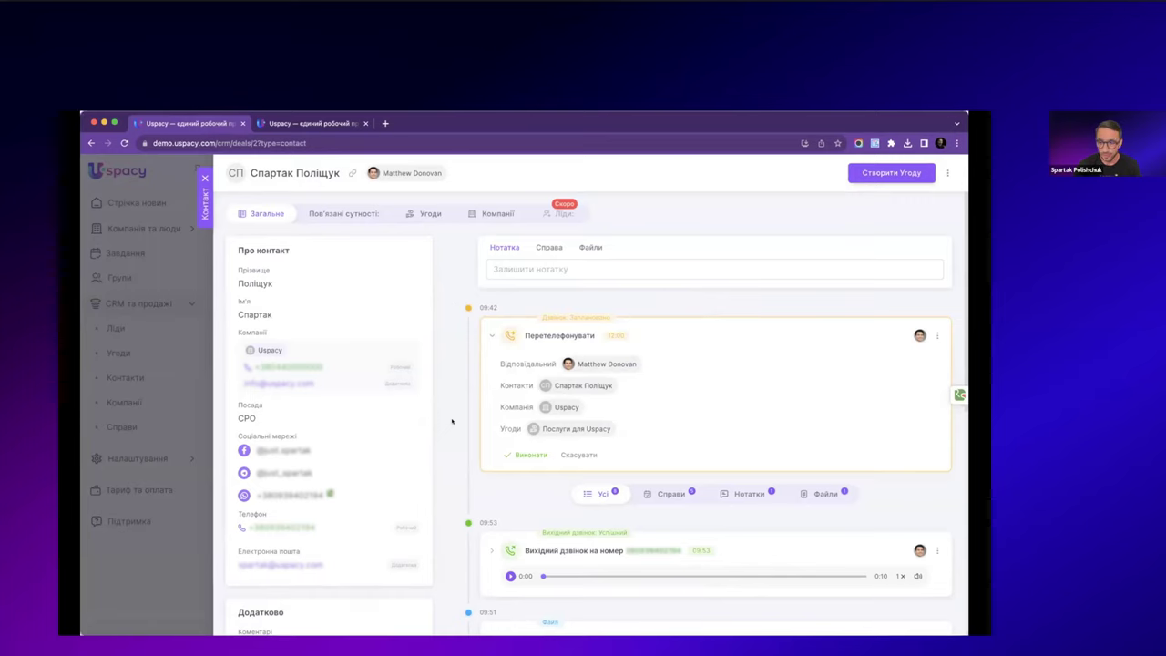
scroll(453, 420, down, 9)
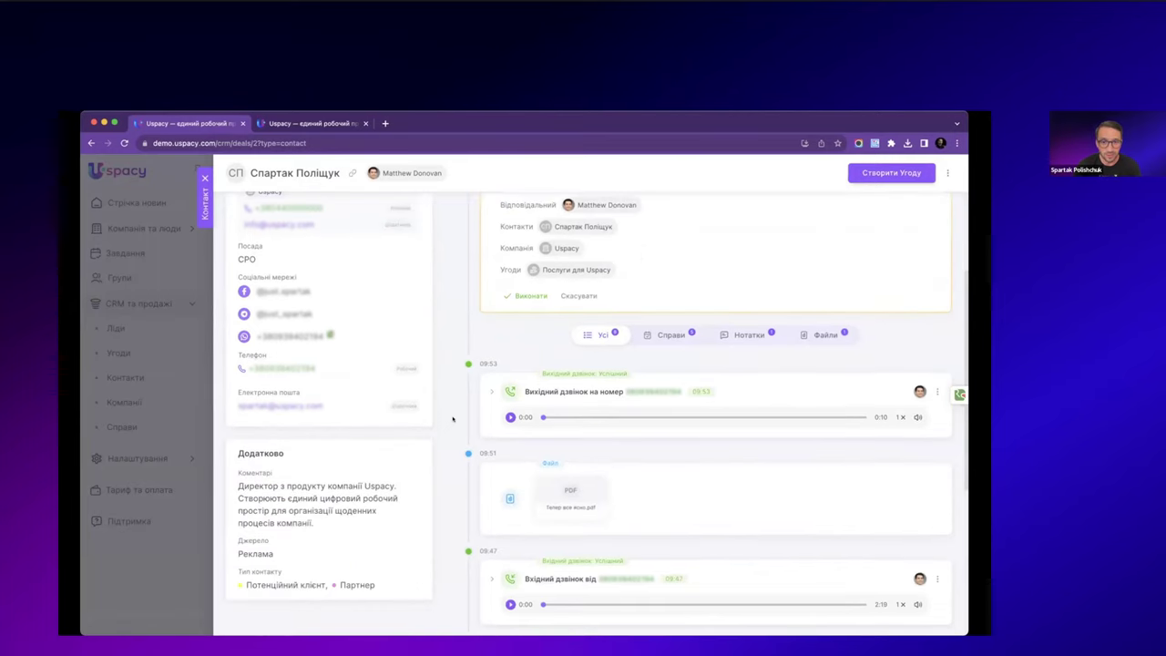
scroll(453, 422, down, 1)
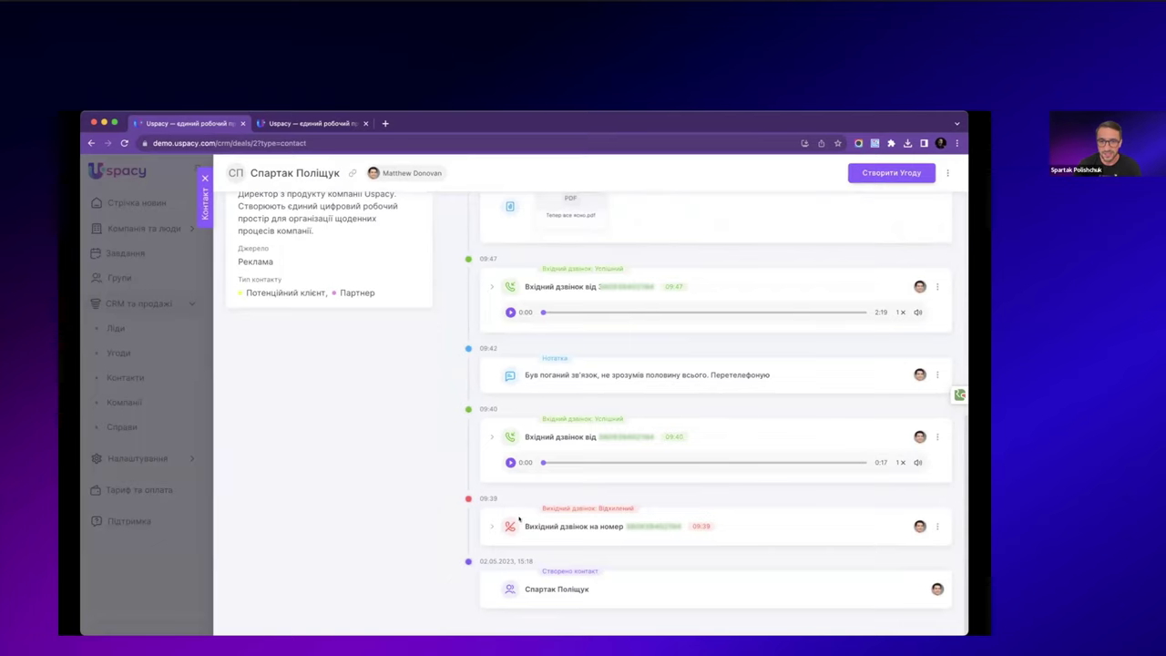
scroll(587, 456, up, 1)
scroll(612, 410, up, 1)
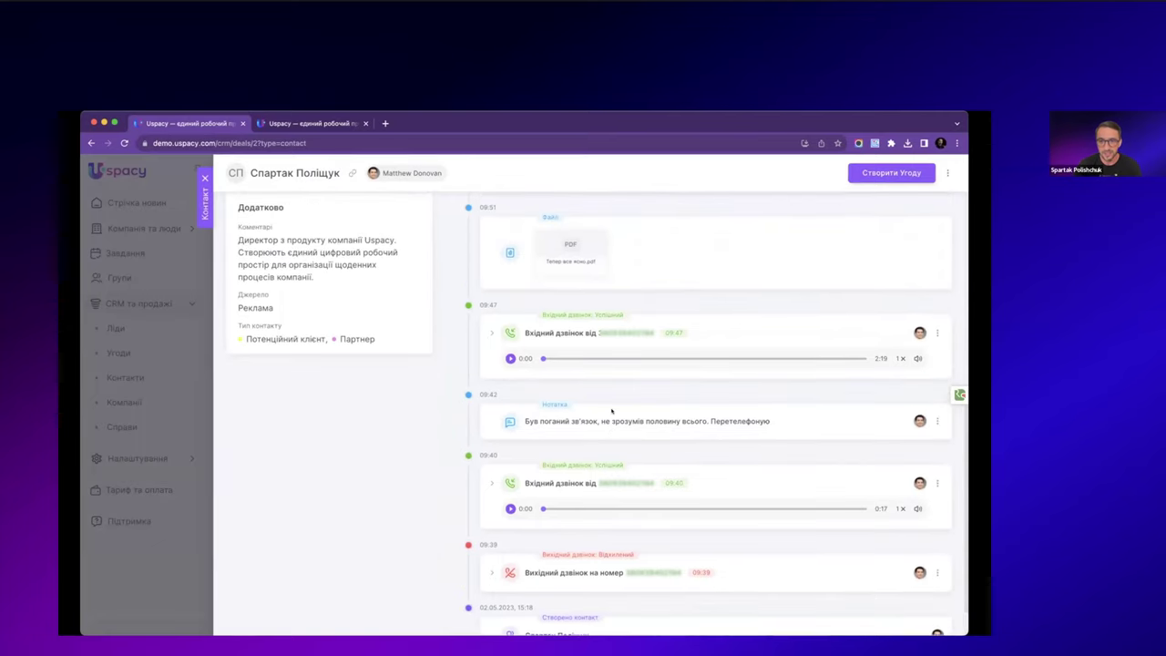
scroll(601, 415, up, 5)
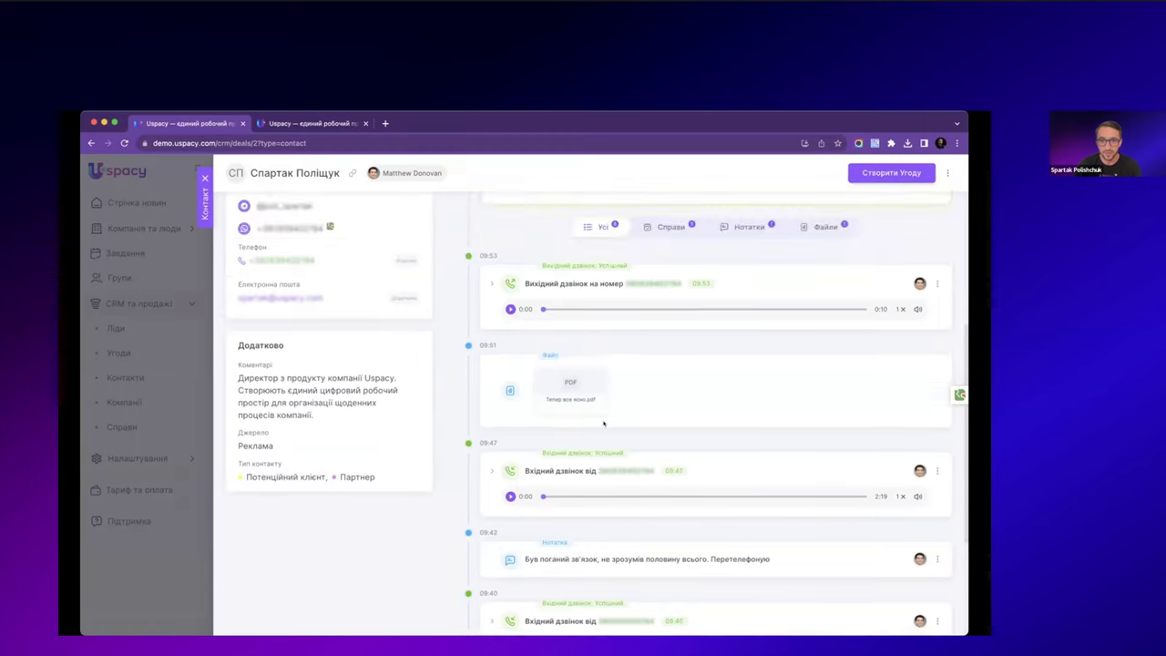
scroll(565, 398, up, 1)
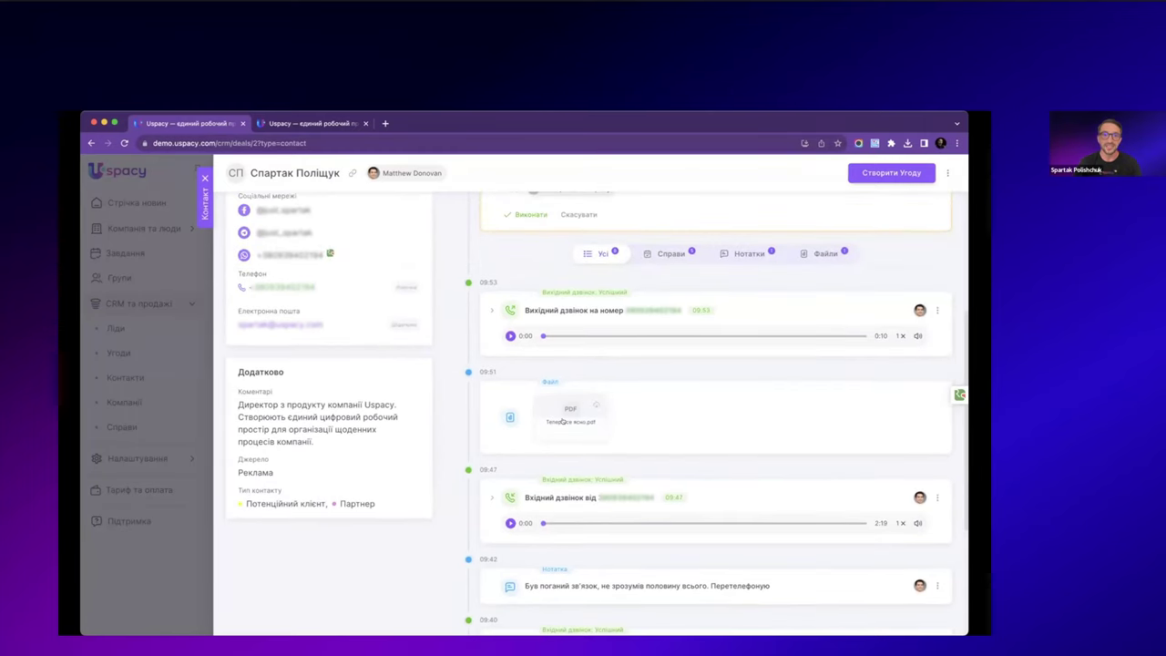
- Preview the PDF attached in the contact's timeline, view its page 2 and close the preview
click(563, 421)
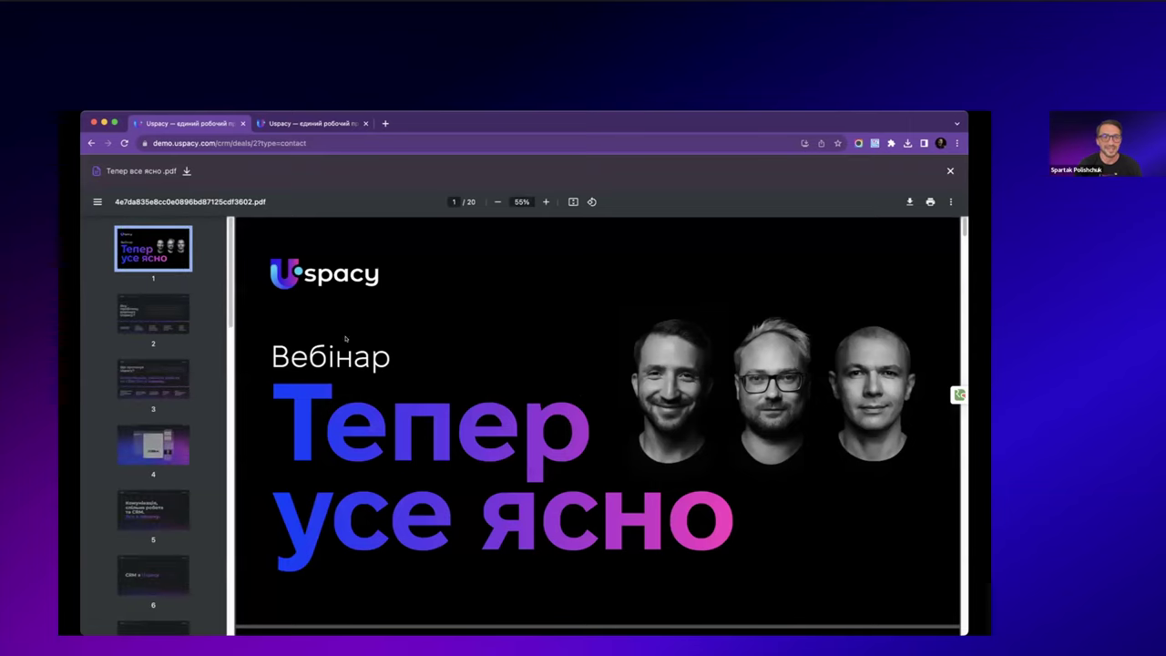
click(166, 313)
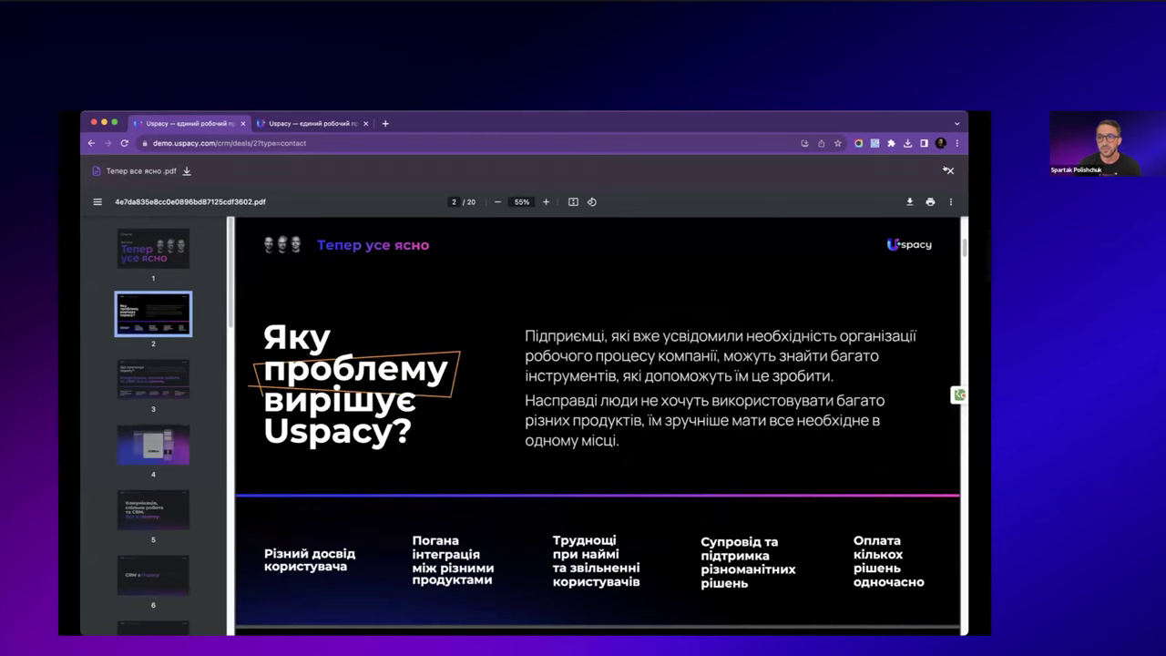
click(948, 169)
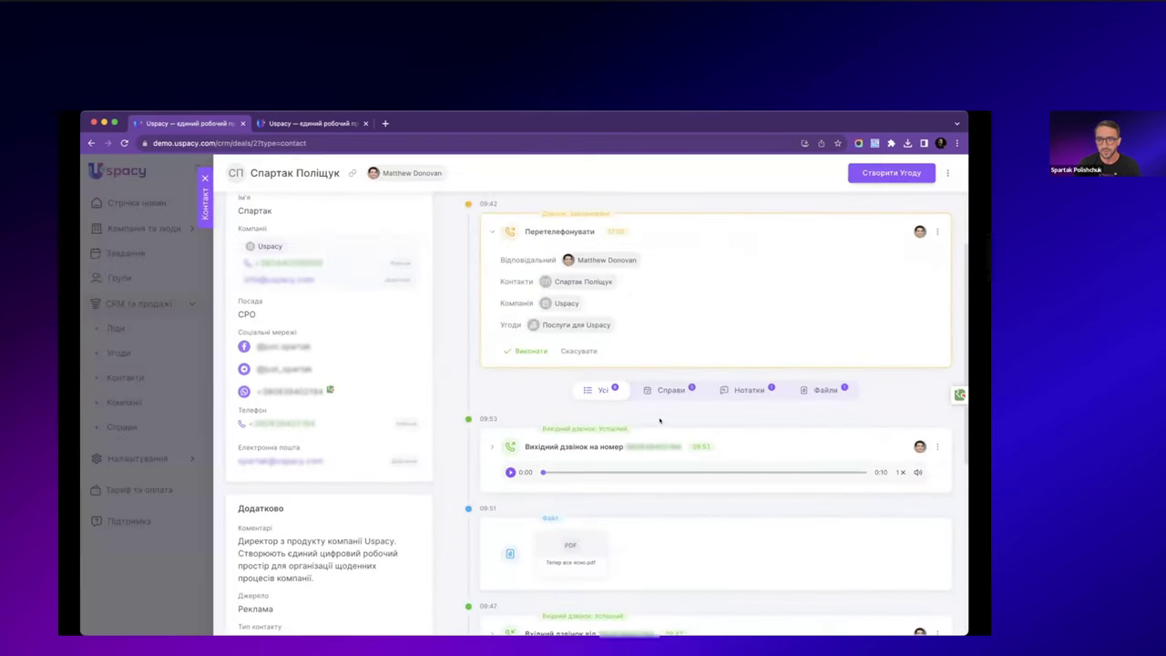
- Review the contact card's planned call, contact information and additional fields, including comments, source and contact type
scroll(658, 428, up, 1)
scroll(651, 440, up, 2)
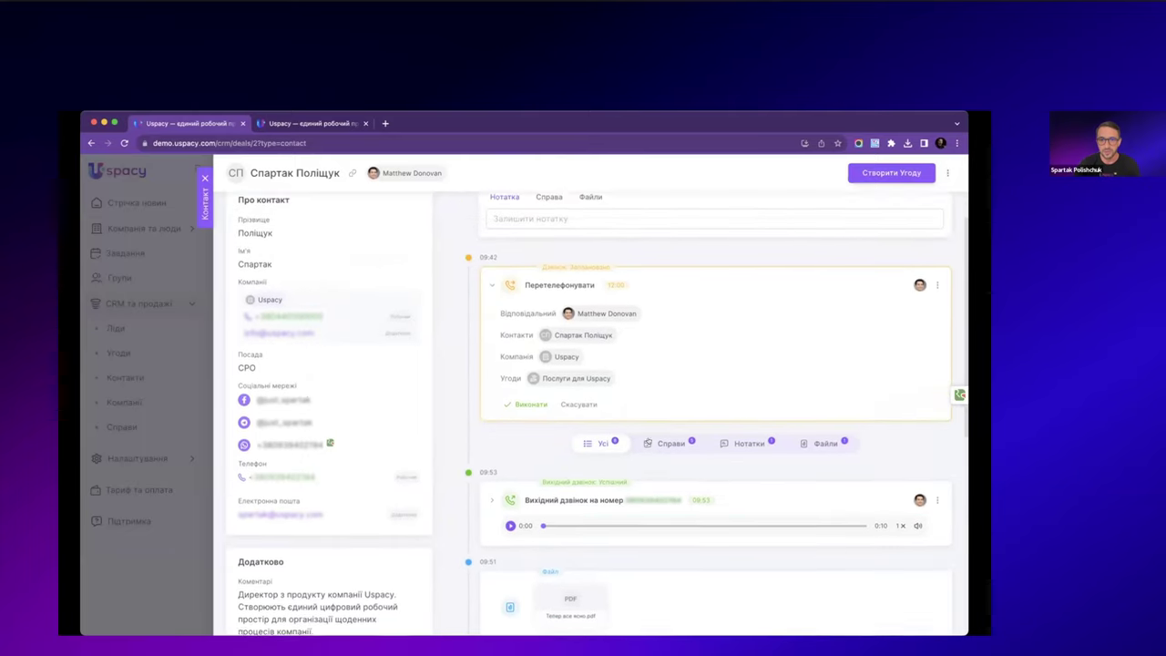
scroll(527, 492, up, 1)
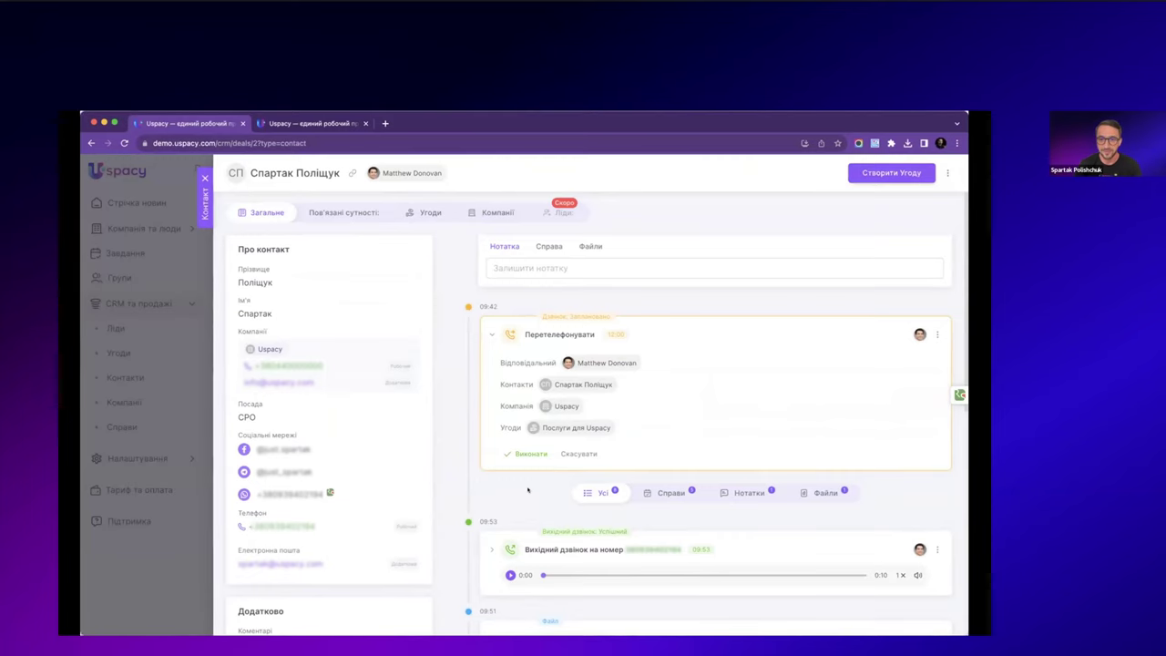
scroll(528, 492, up, 1)
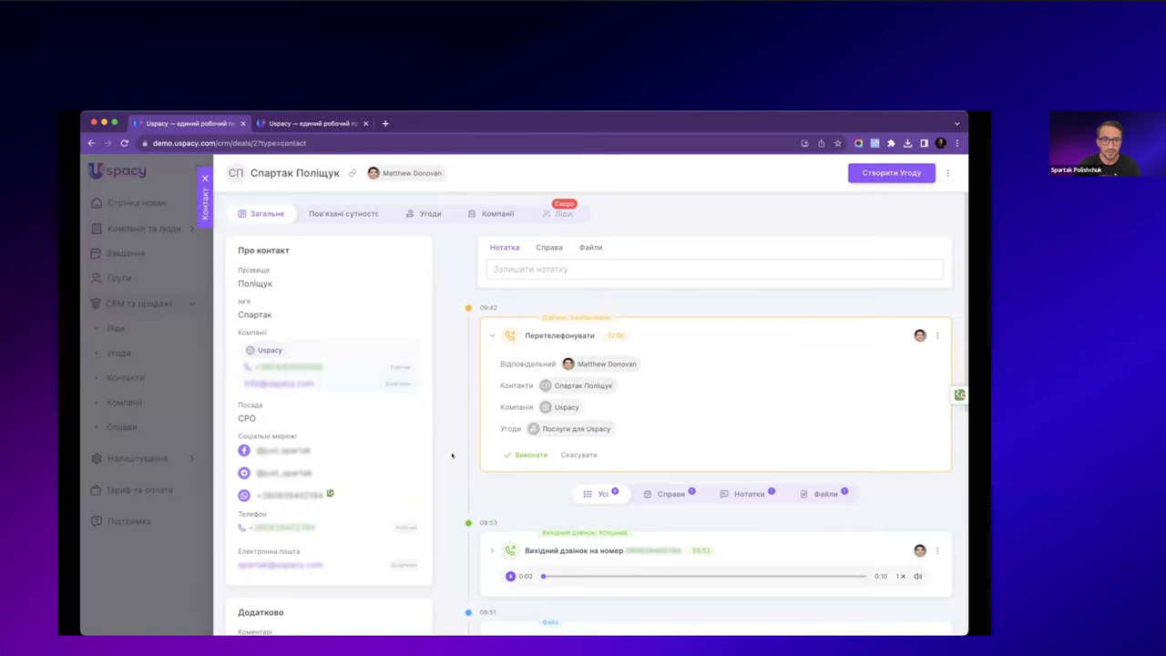
scroll(428, 506, down, 4)
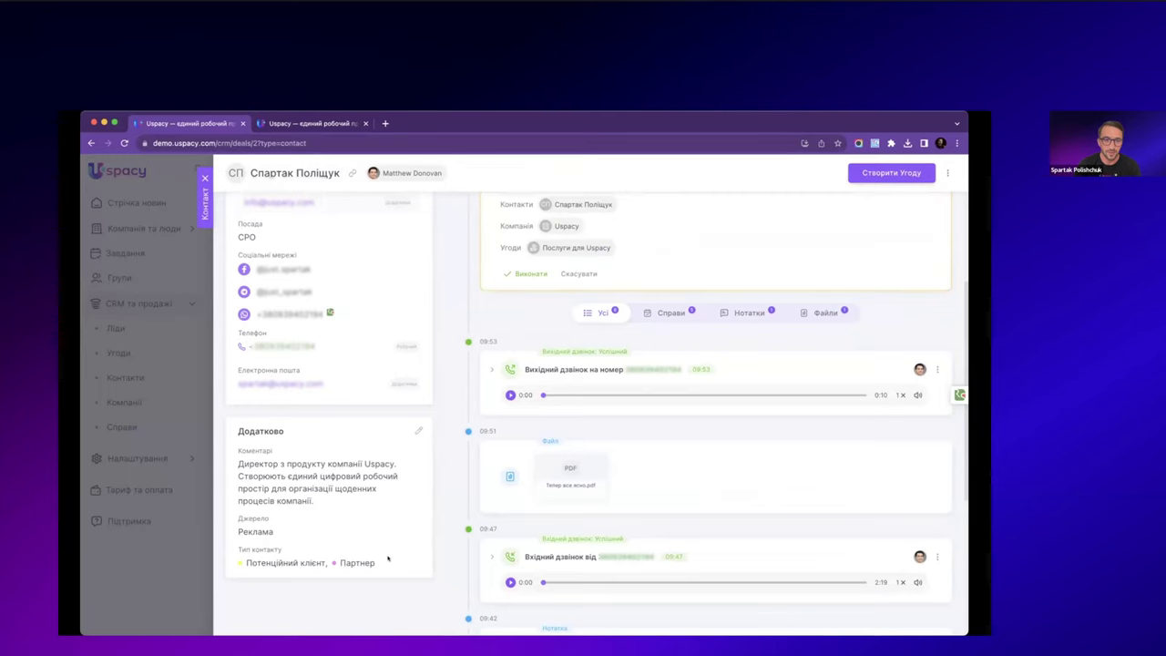
scroll(396, 529, up, 2)
scroll(402, 504, up, 2)
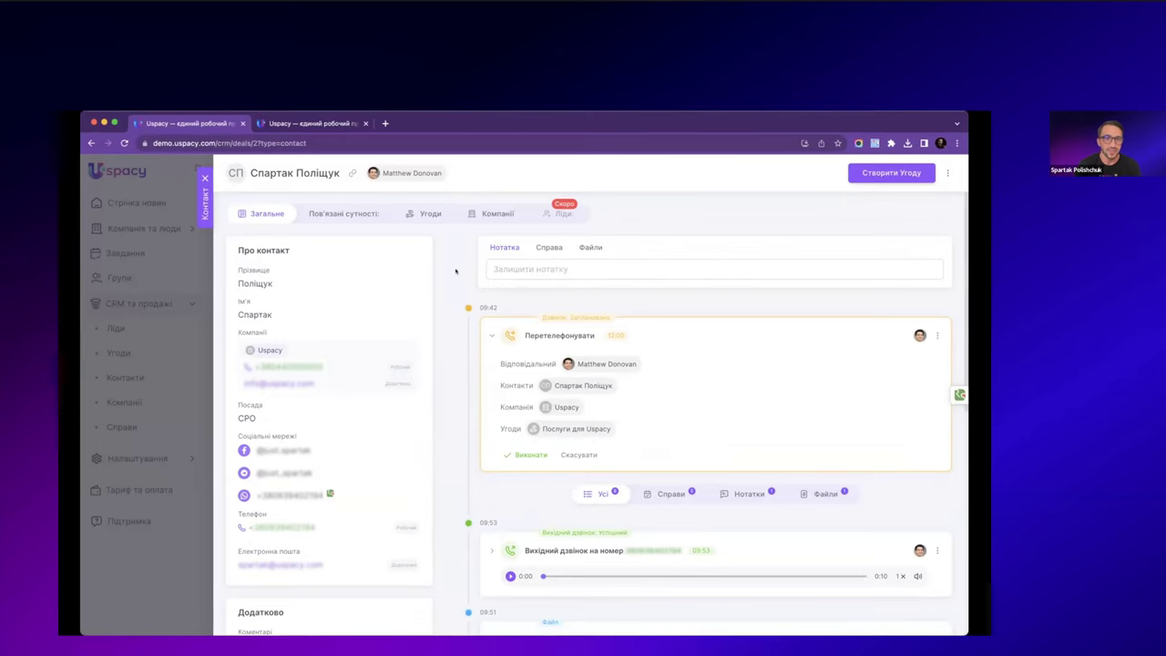
- View the contact's related deals, open the deal "Послуги для Uspacy" from there and close its card
click(428, 215)
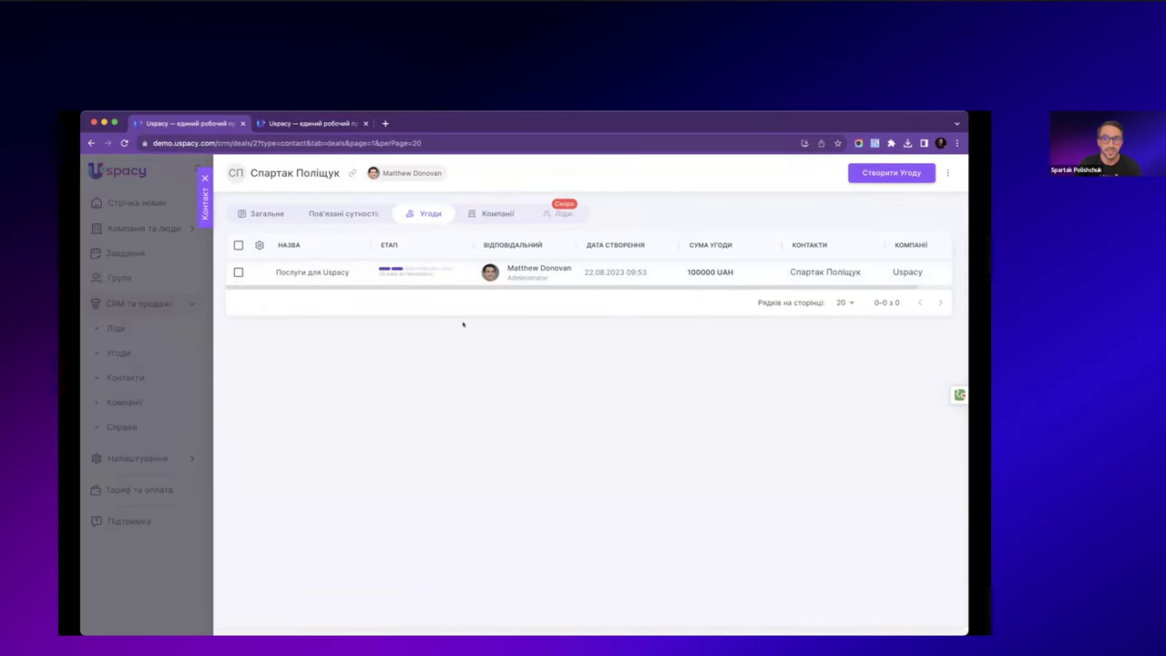
click(305, 271)
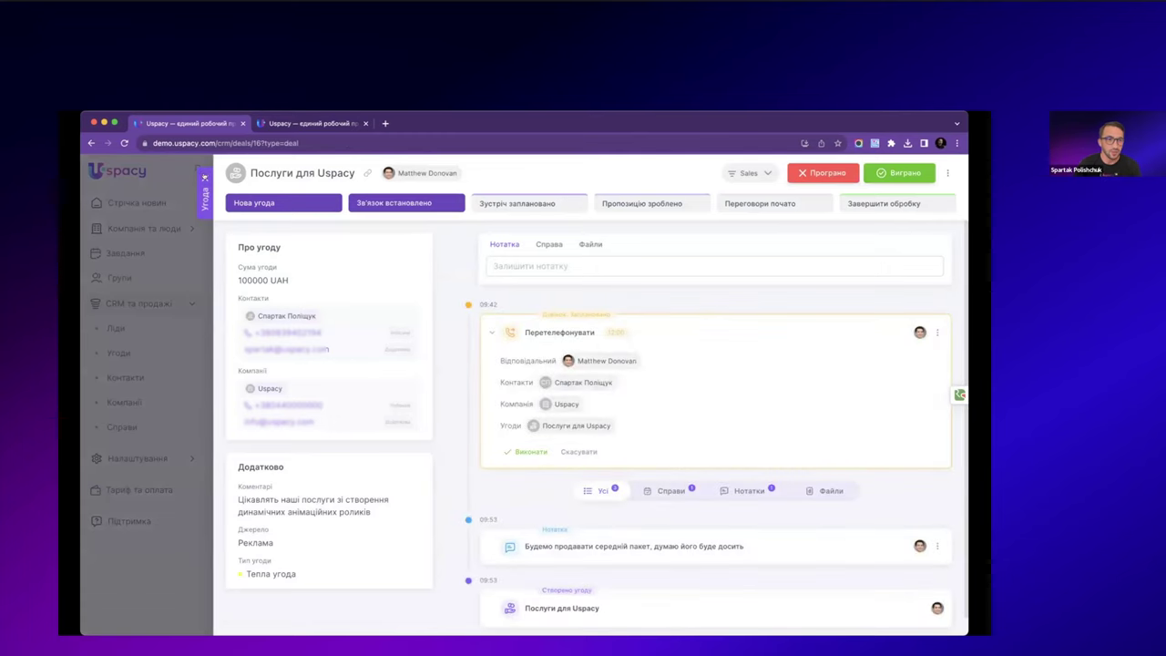
click(205, 177)
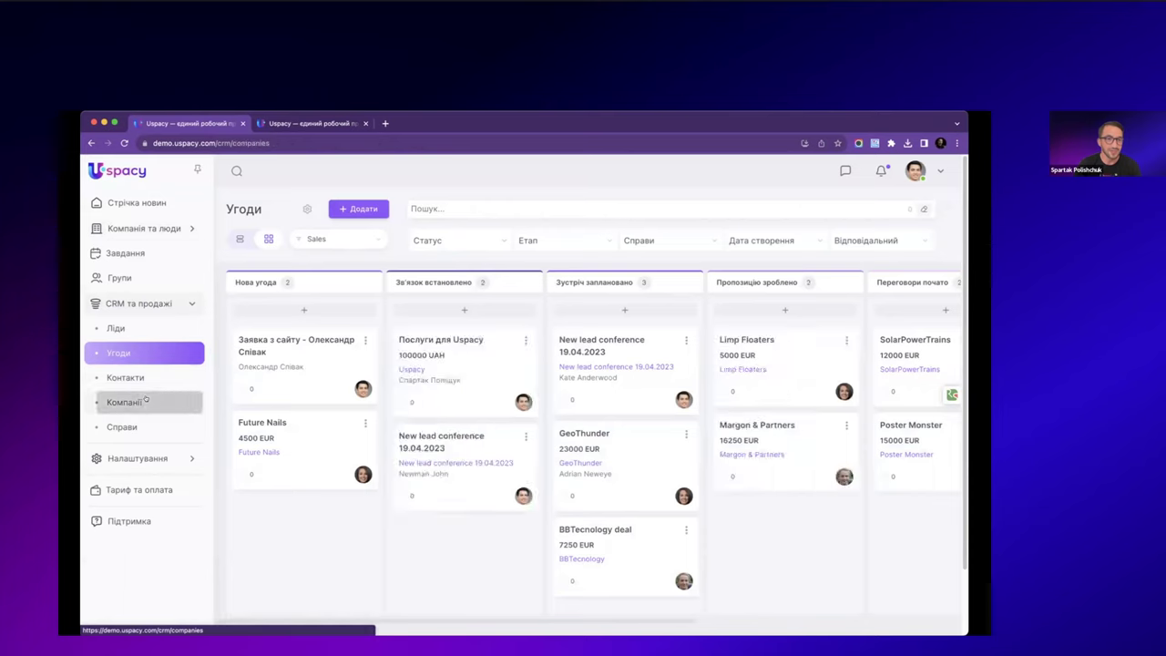
- View the companies as a board and as a list, and examine the card of the Uspacy company created 22.08.2023 09:50
click(168, 402)
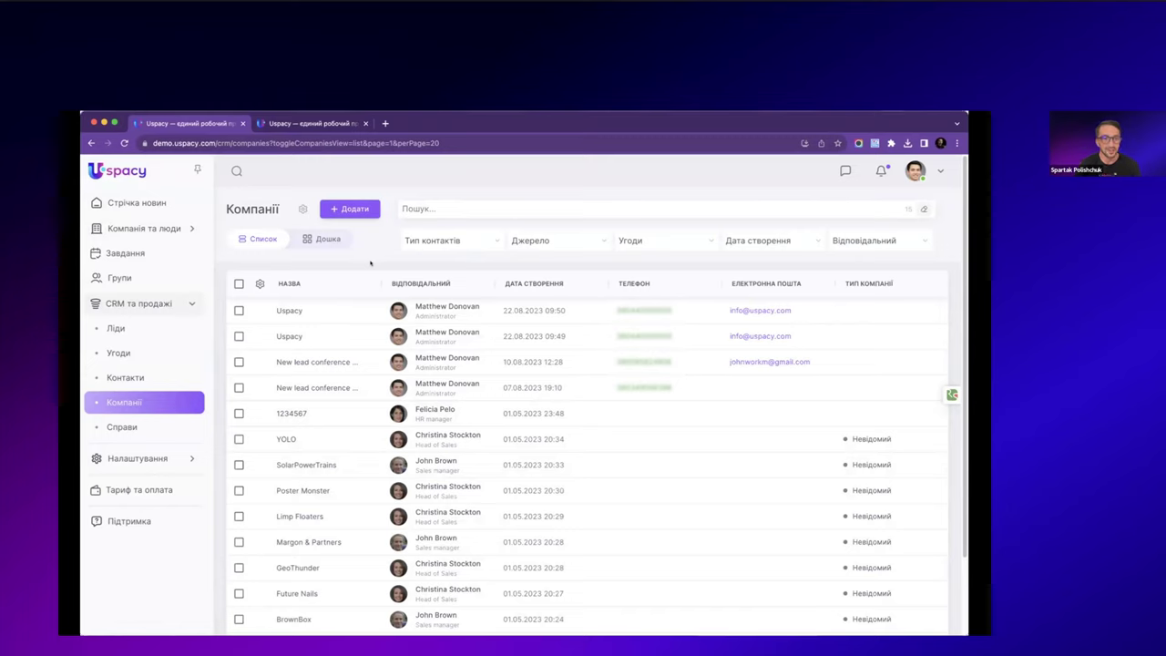
click(328, 238)
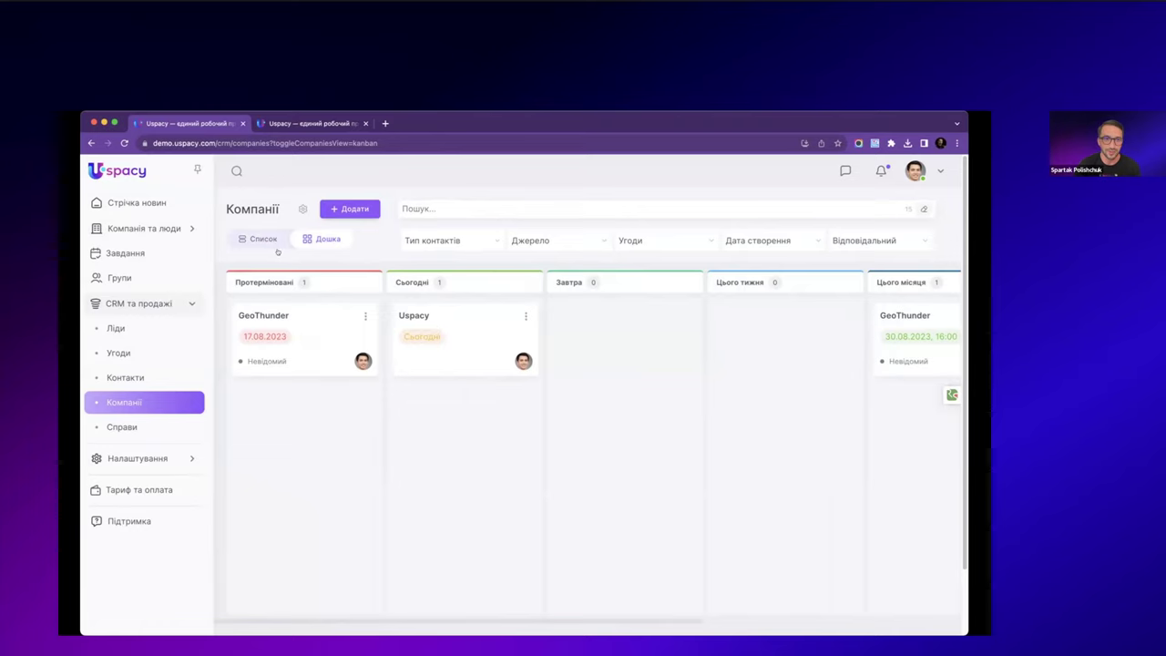
click(251, 238)
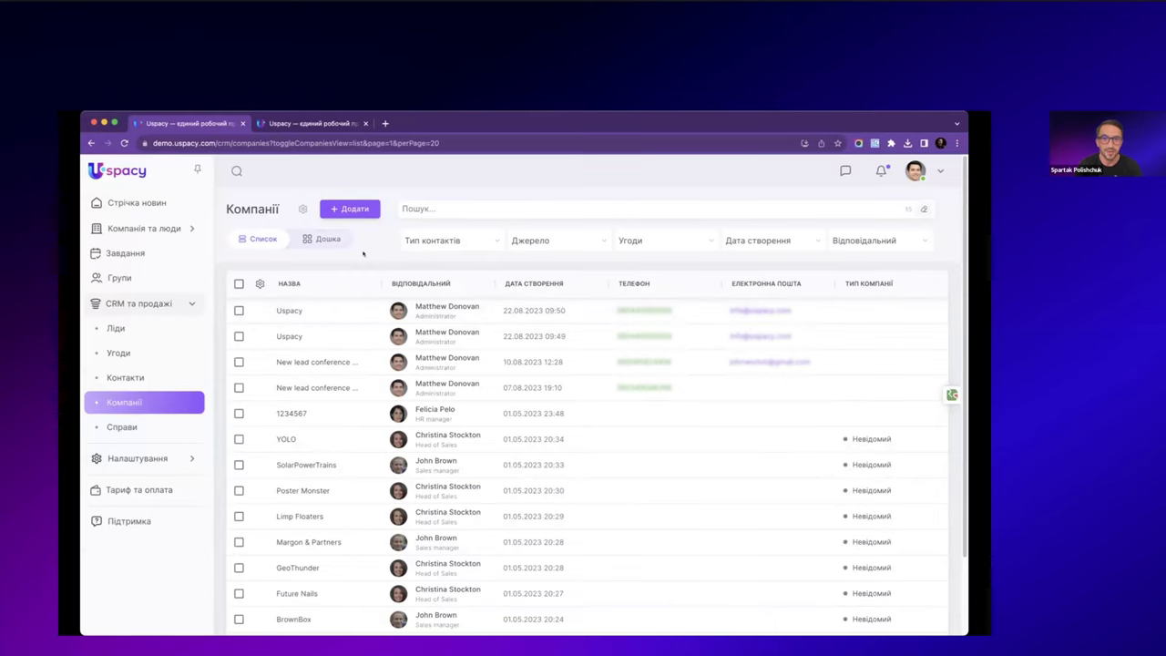
click(294, 310)
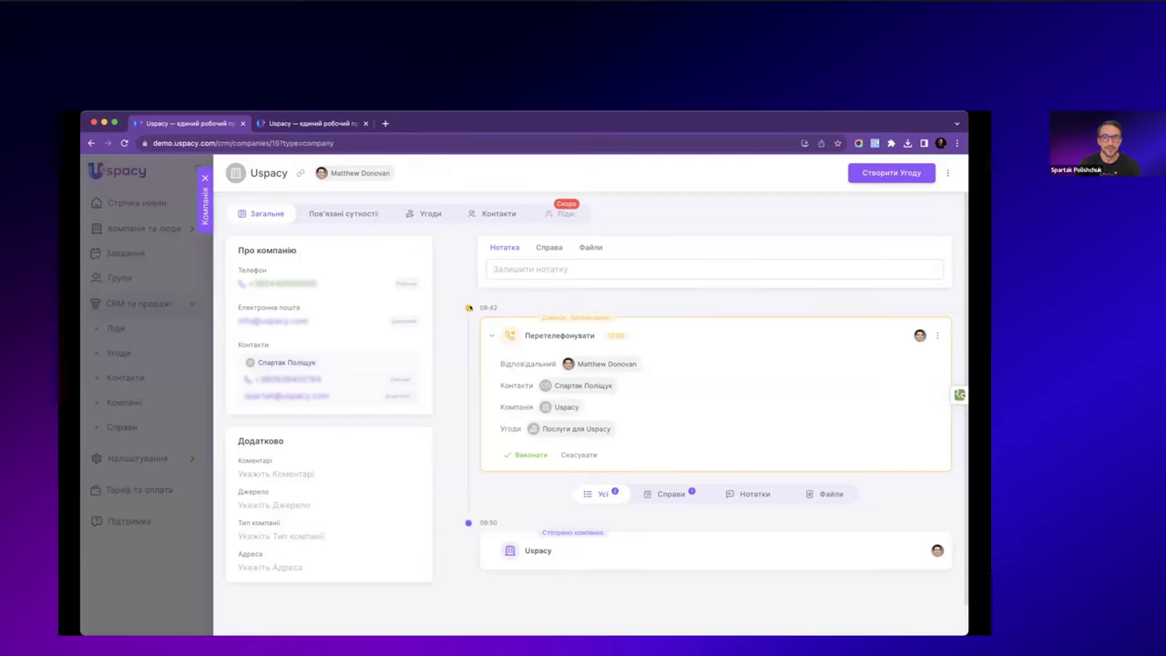
click(205, 177)
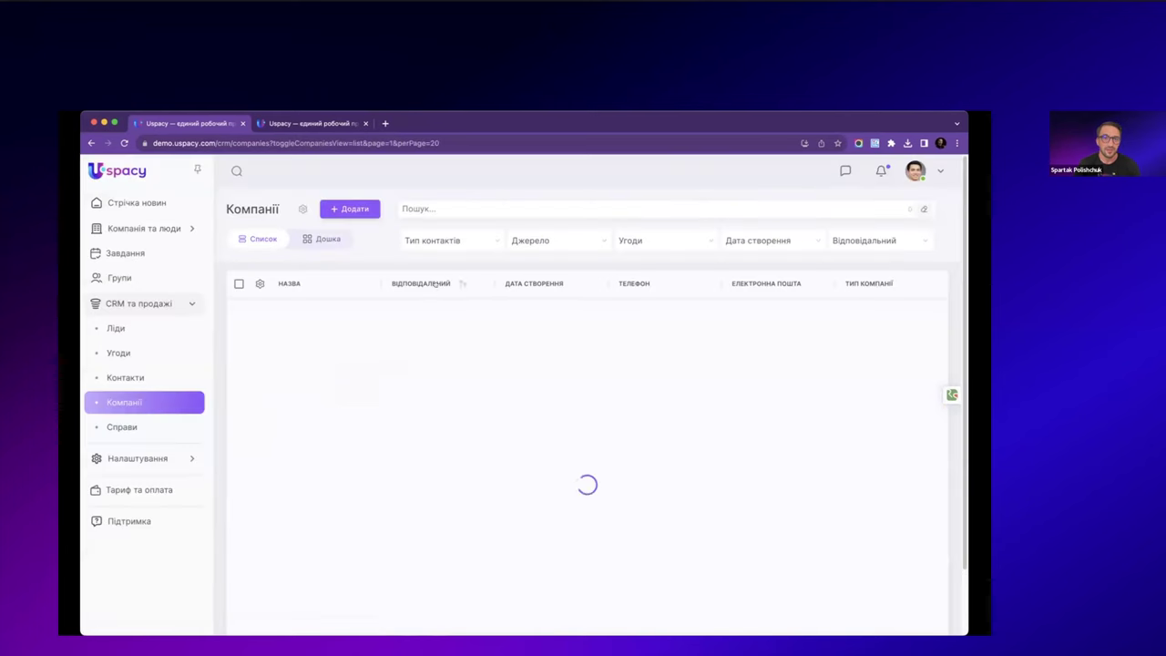
- Open the CRM activities list (Справи) and toggle its sorting by start date
click(176, 424)
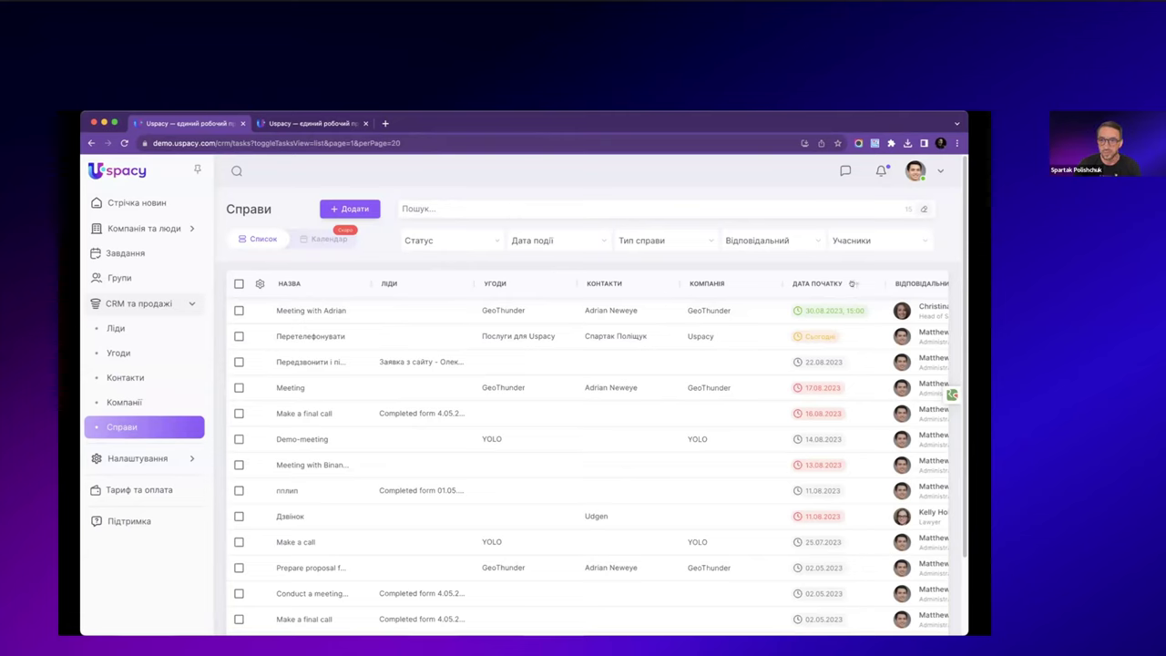
click(853, 284)
click(852, 283)
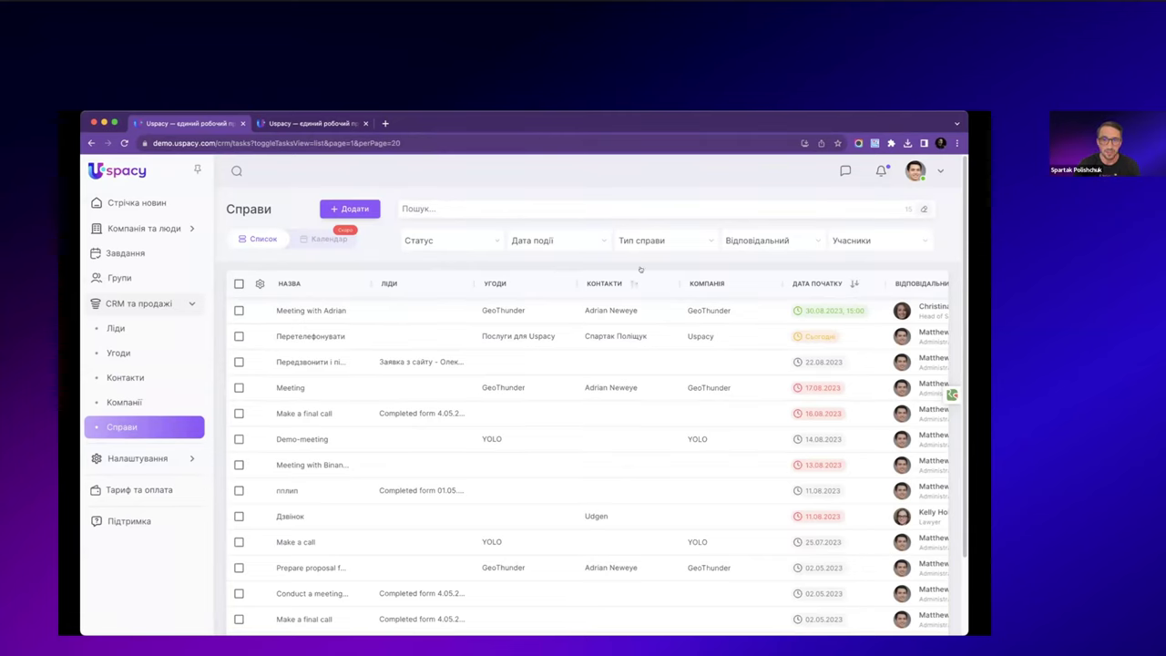
- Filter the activities by the status Заплановано, and view the contact card linked to the "Перетелефонувати" activity
click(442, 240)
click(410, 265)
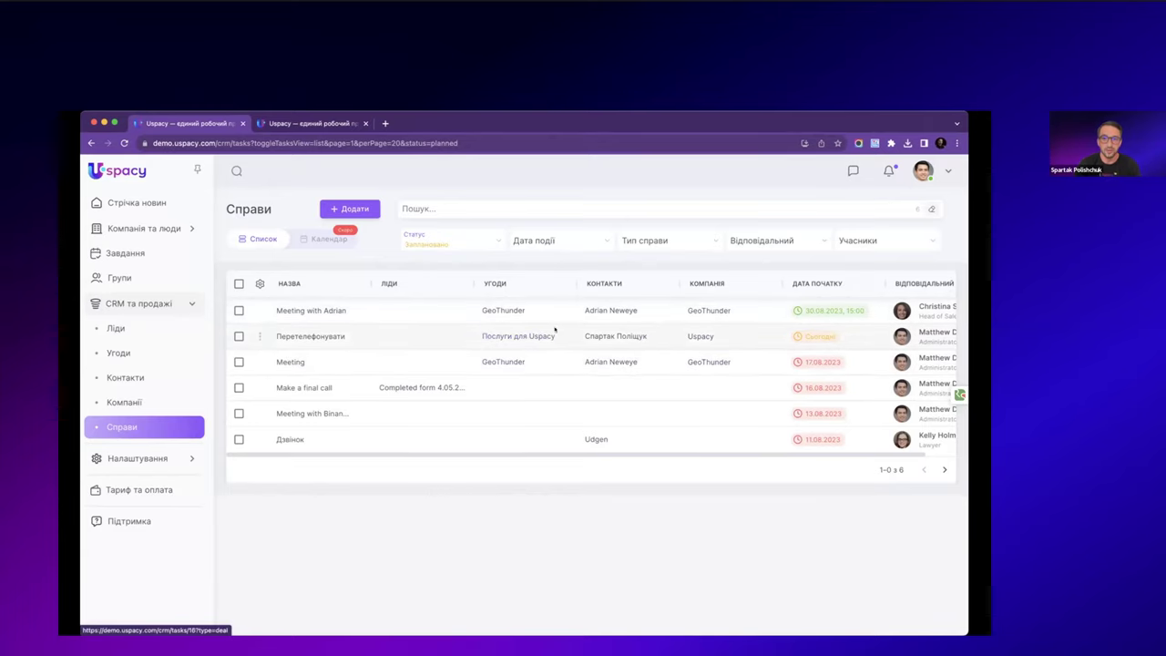
click(592, 337)
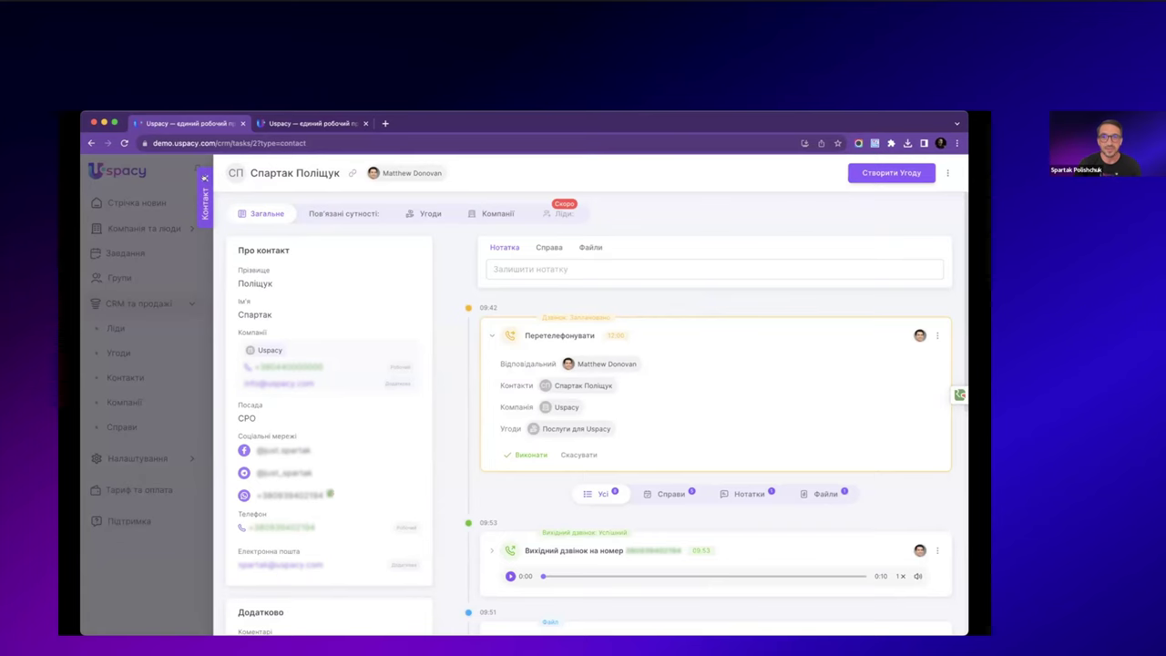
key(Escape)
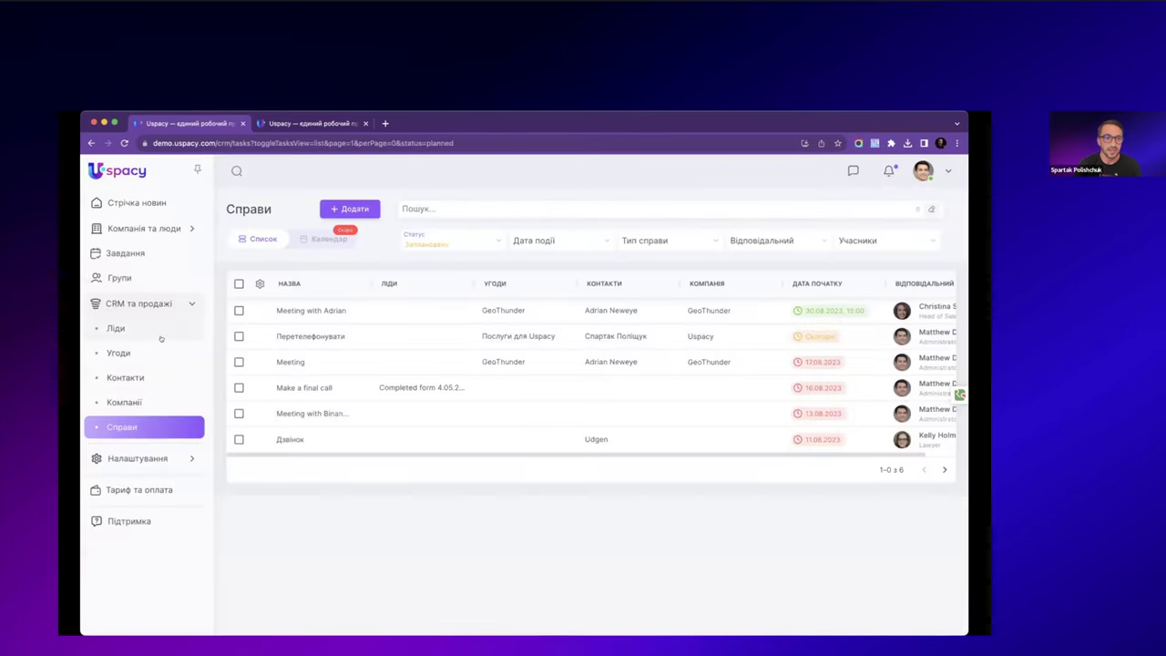
- Show the Sales funnel deals as a list and add the Джерело column to the table
click(157, 352)
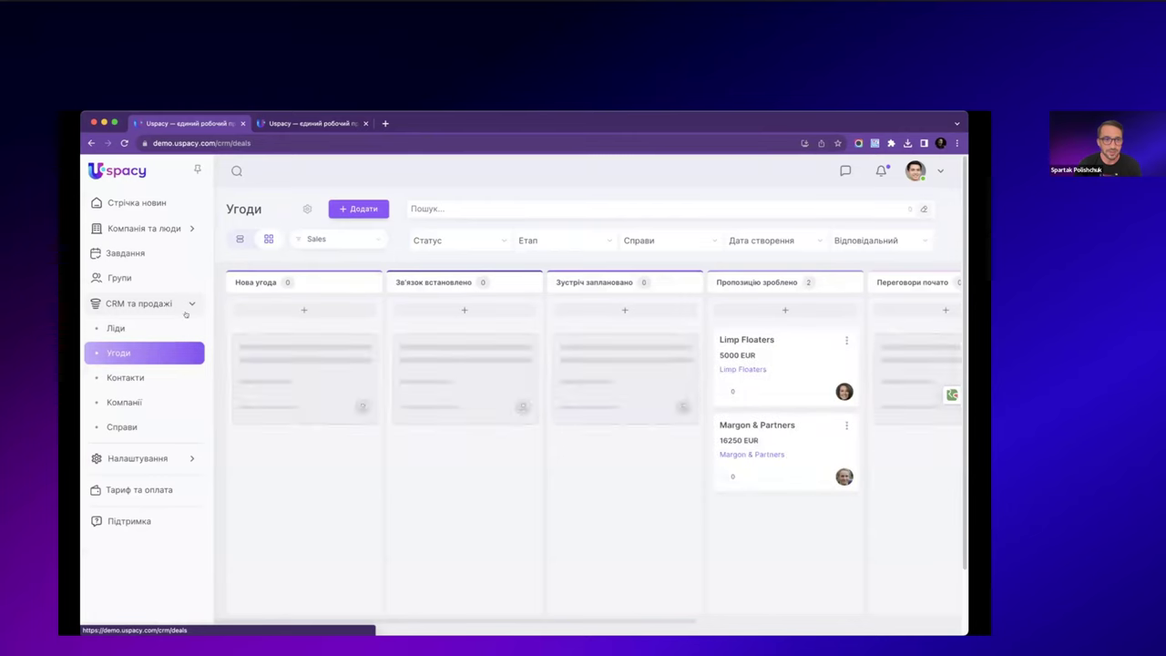
click(241, 240)
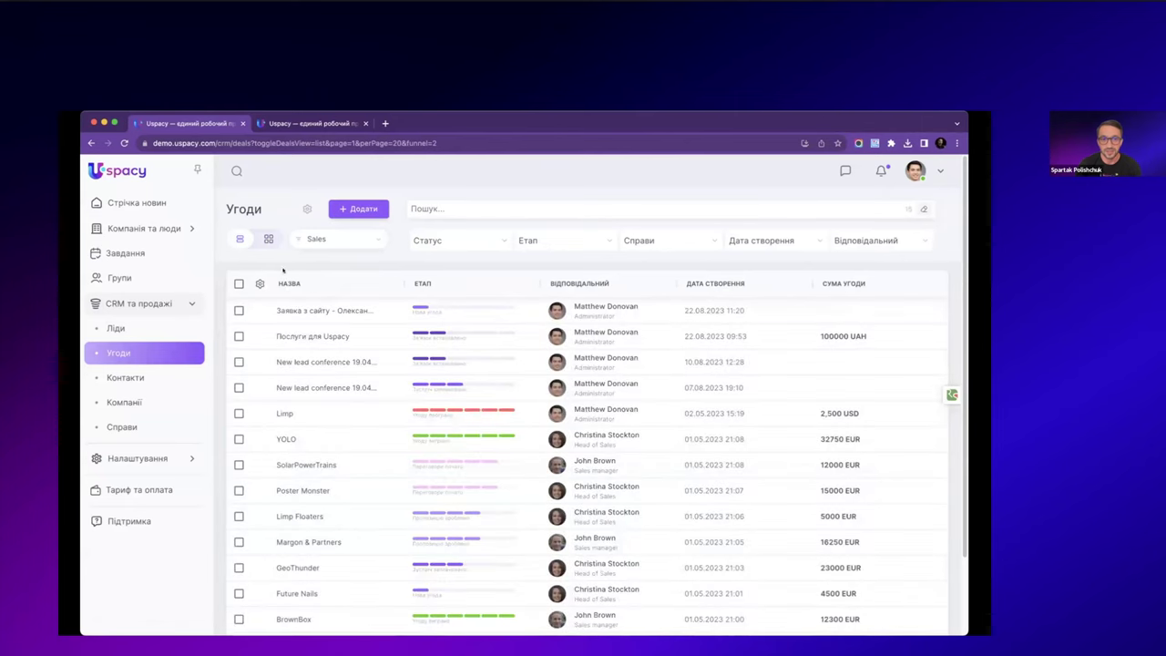
click(259, 283)
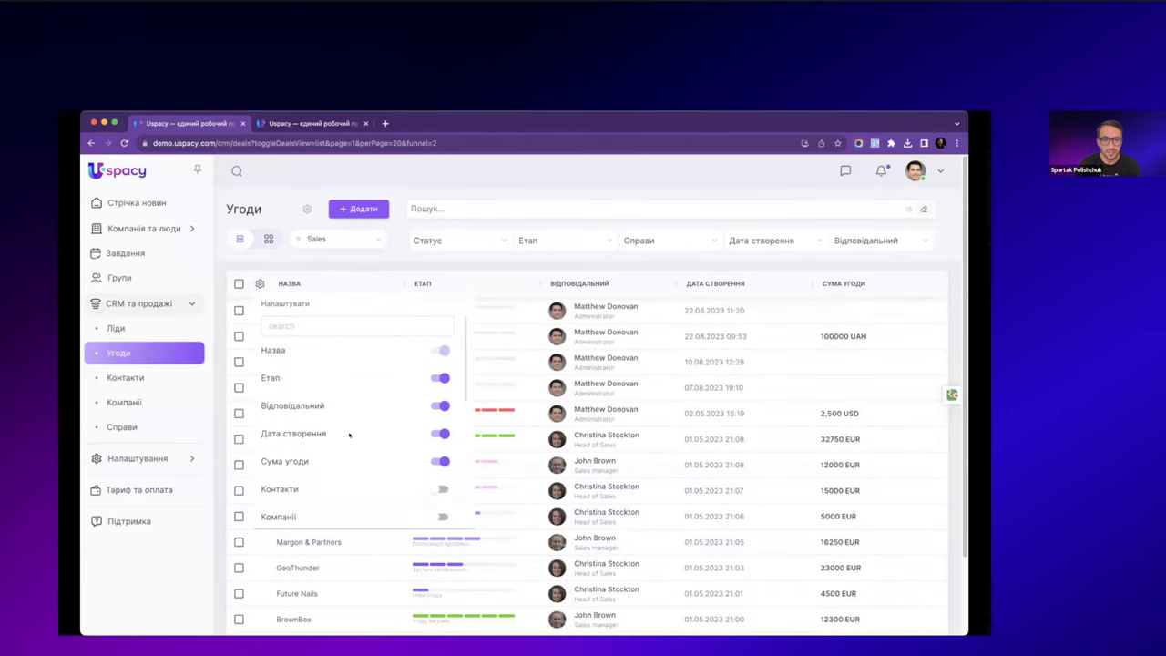
scroll(358, 462, down, 3)
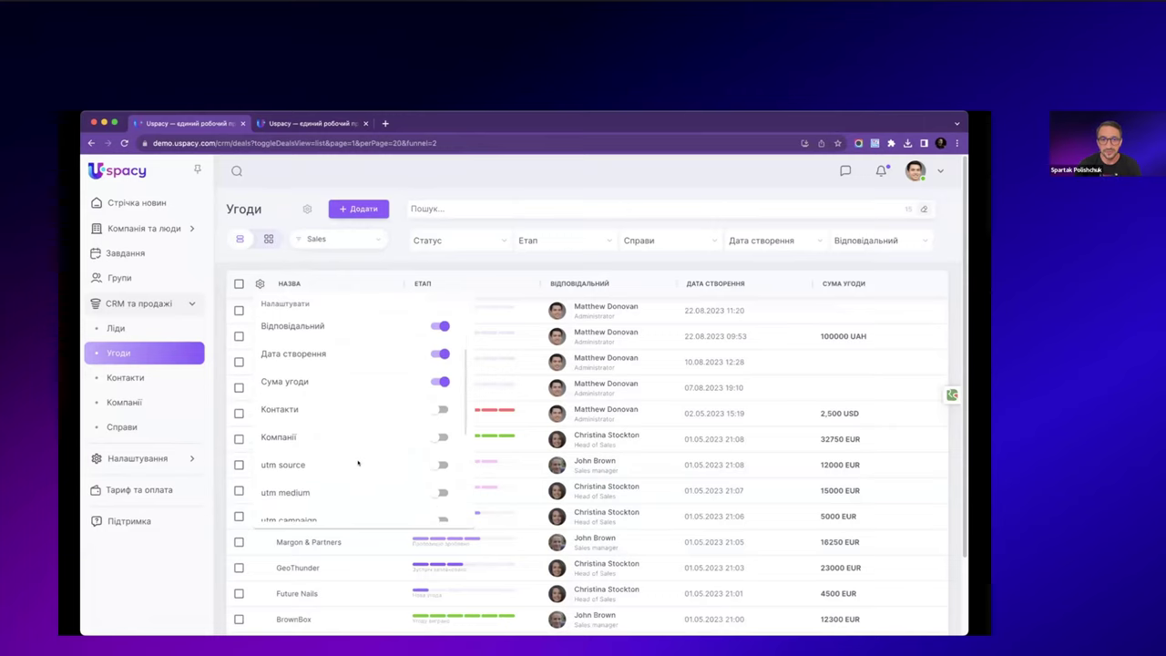
scroll(369, 407, down, 3)
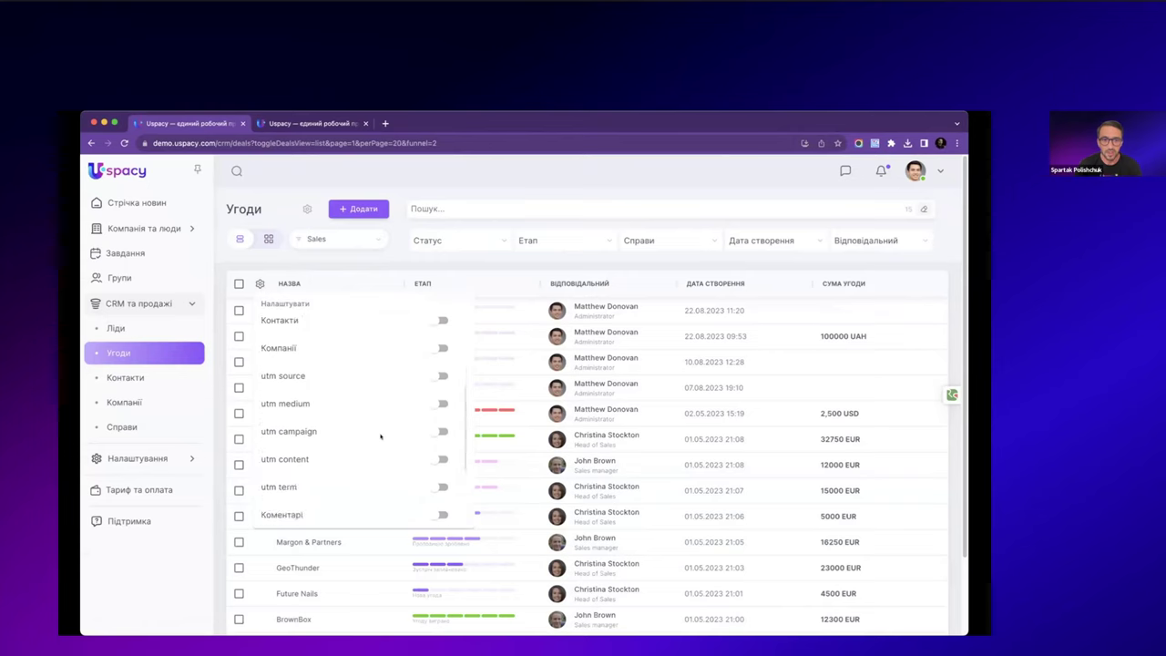
scroll(381, 437, down, 2)
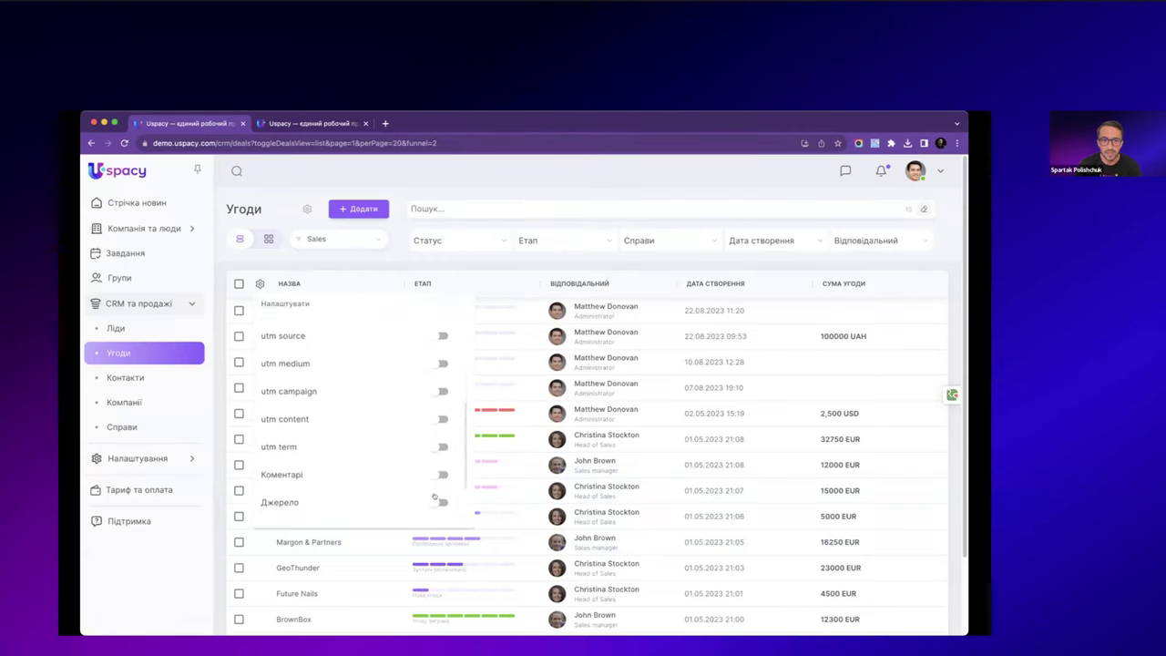
click(436, 500)
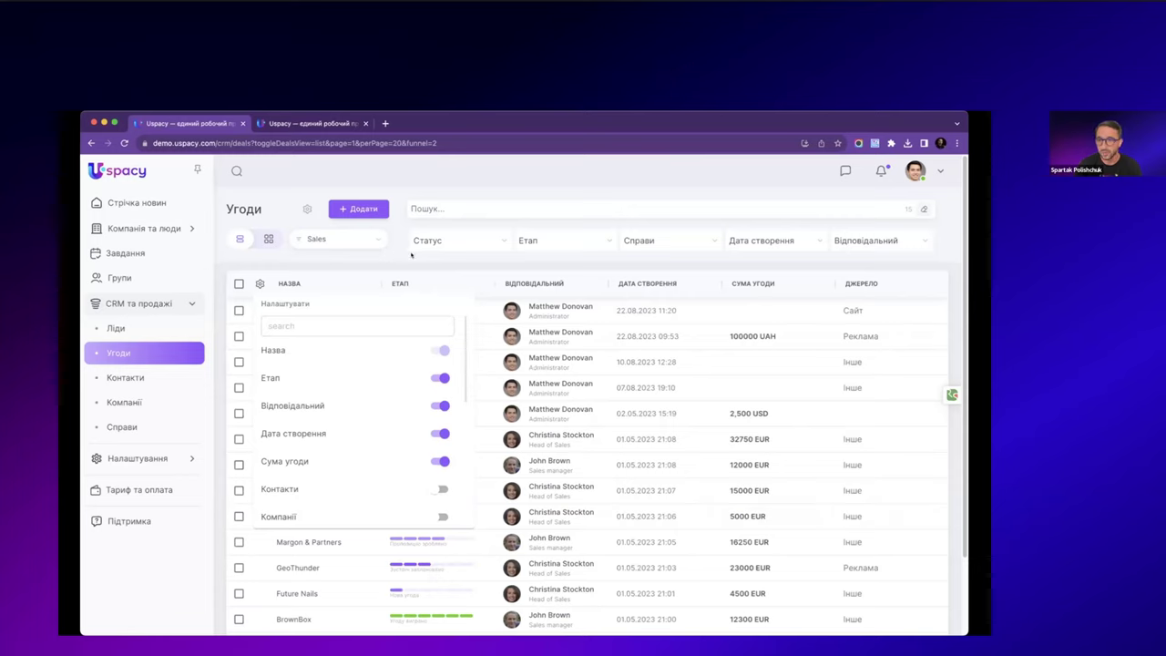
click(410, 255)
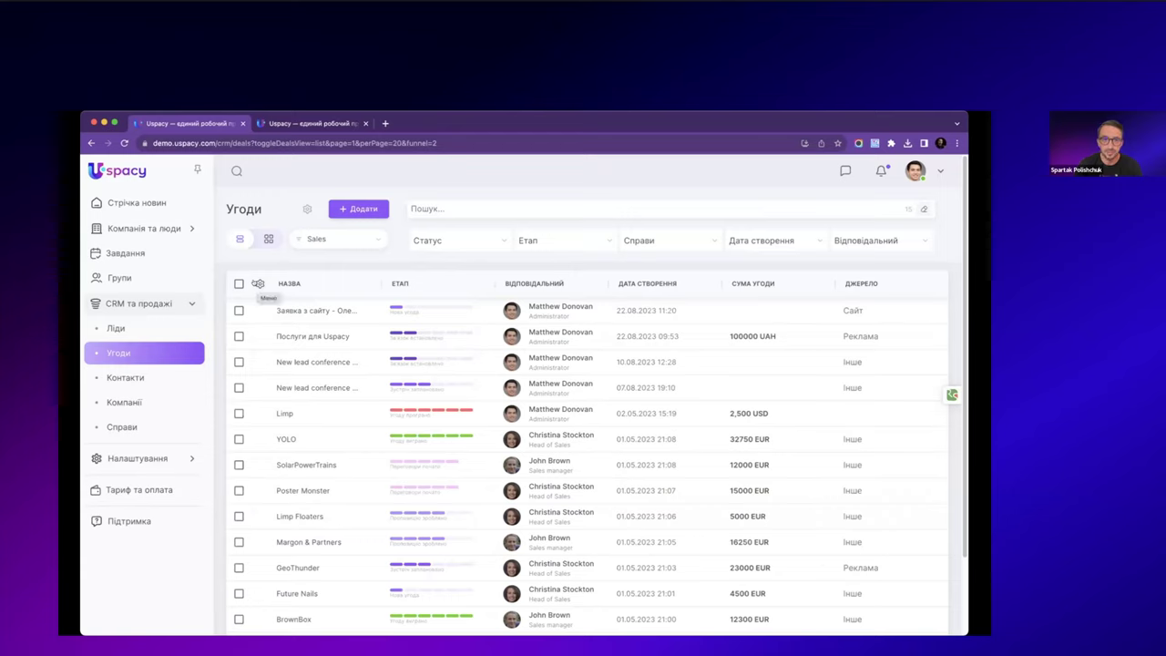
- Hide the Дата створення column in the Sales deals table and show it again
click(258, 283)
click(436, 432)
click(435, 433)
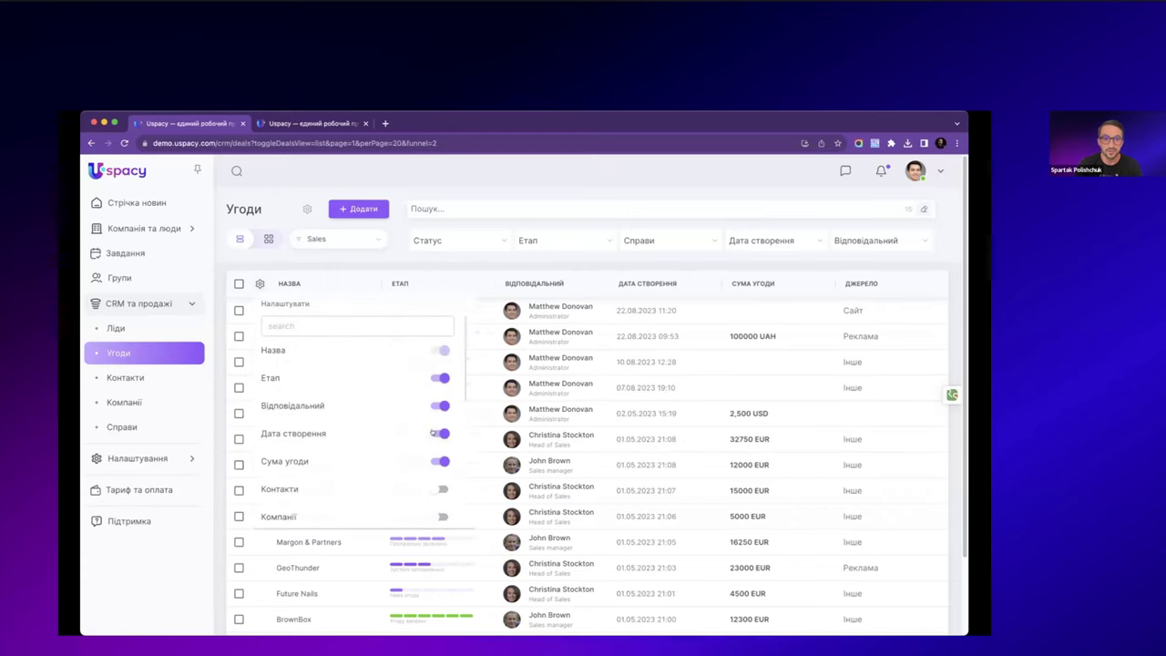
click(345, 264)
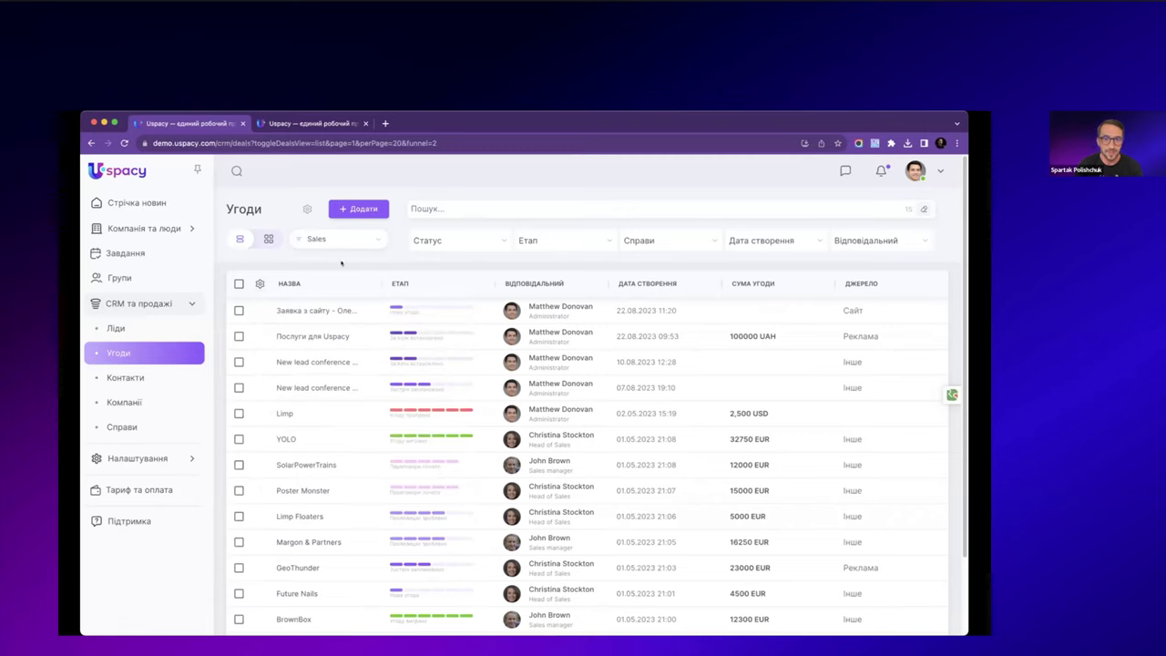
- Show the deals as a board and start creating a new funnel named Вебінари
click(270, 241)
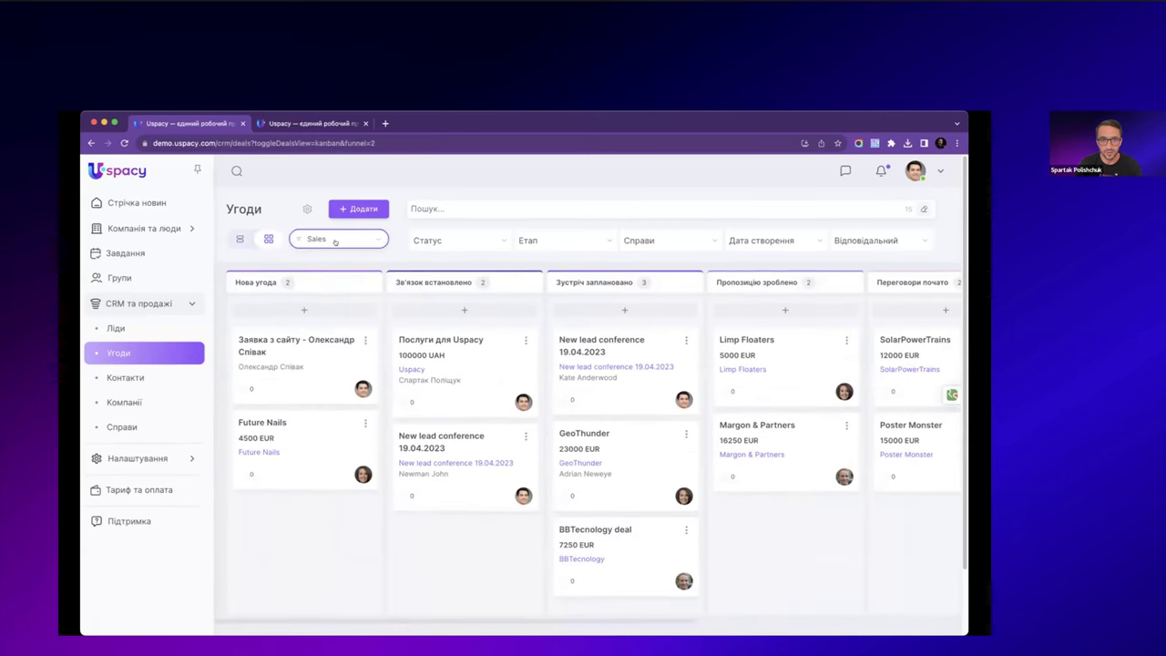
click(335, 240)
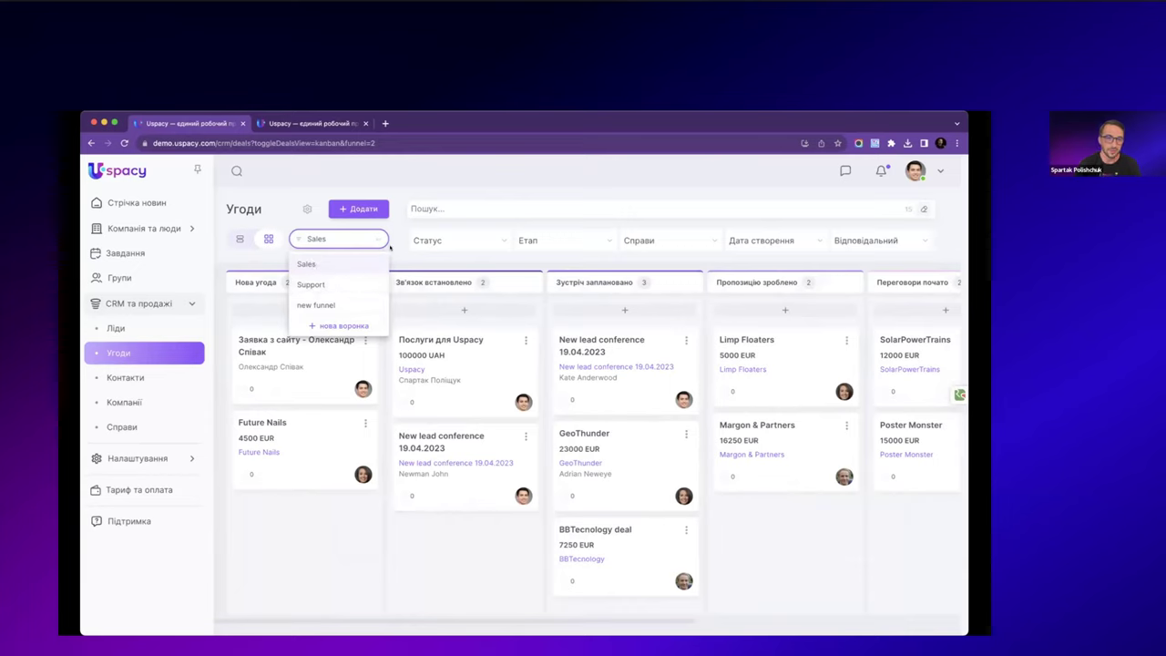
click(352, 326)
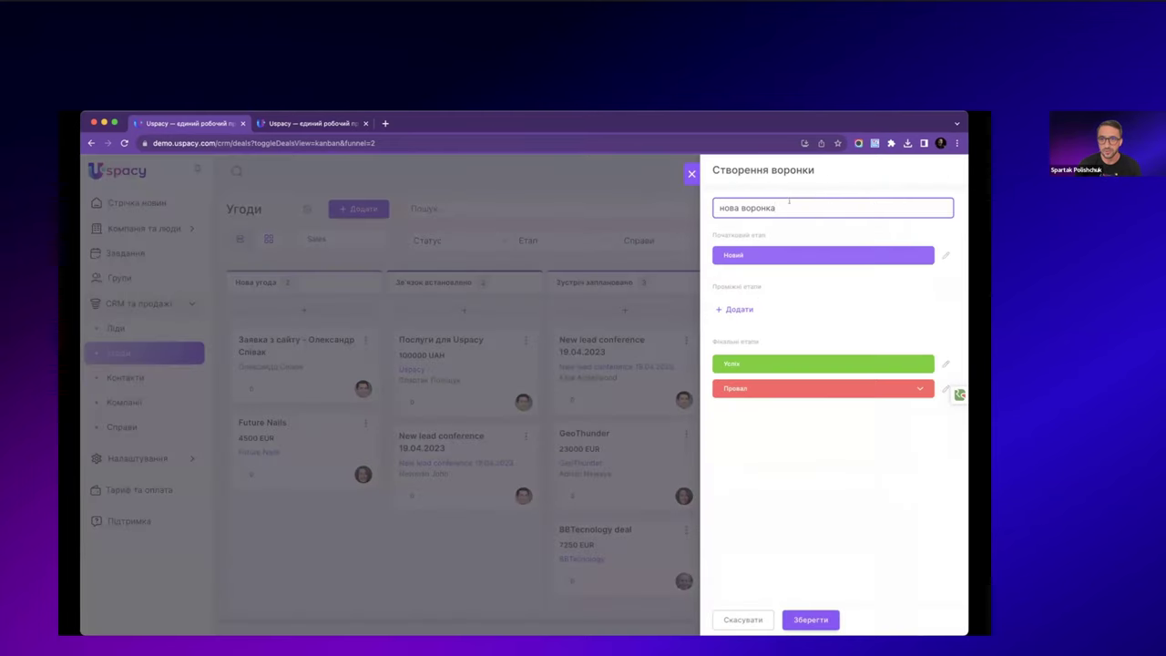
drag(789, 203, 714, 200)
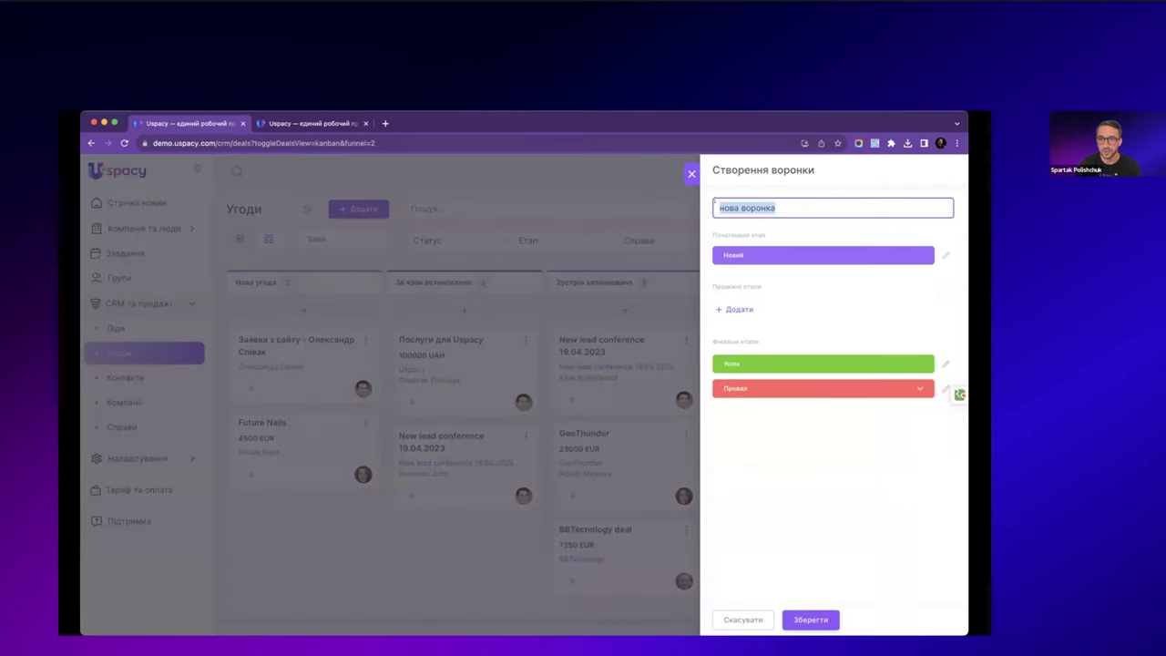
text(Вебі)
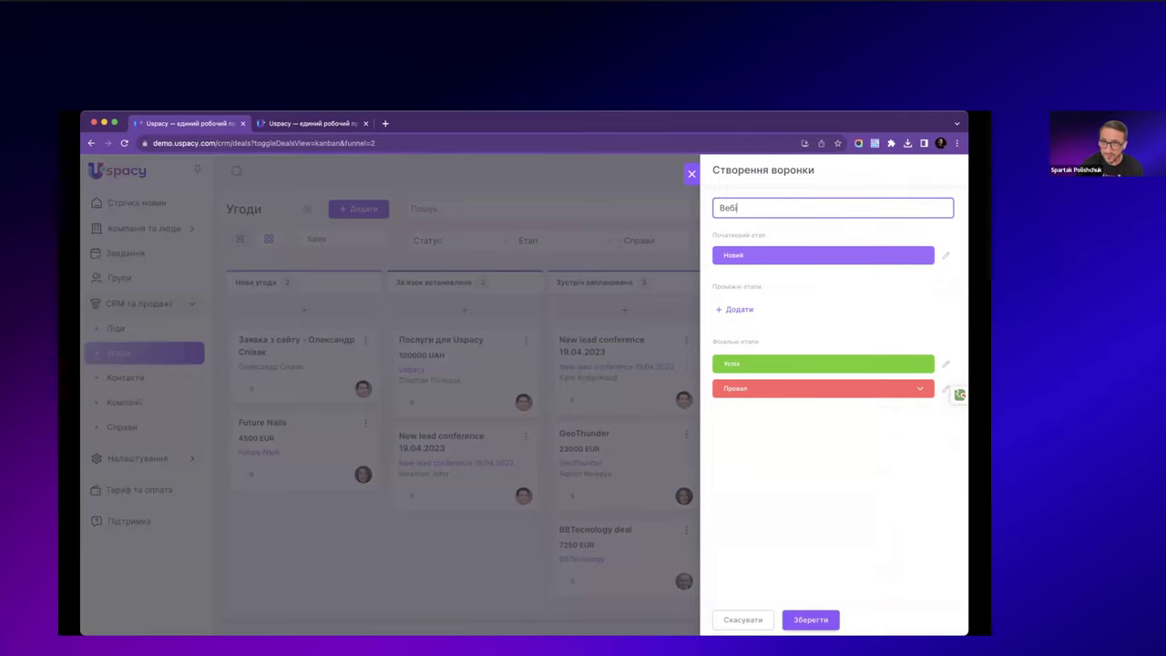
text(нари)
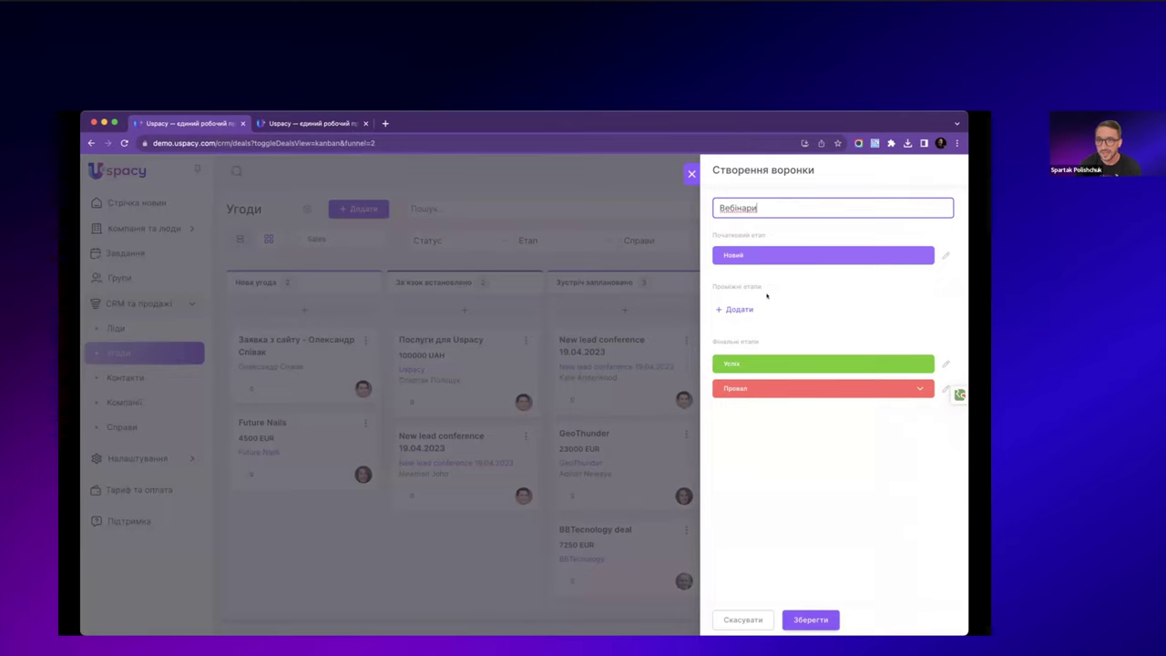
- Add an intermediate stage named "Реєстрацію підтверджено" to the Вебінари funnel
click(740, 309)
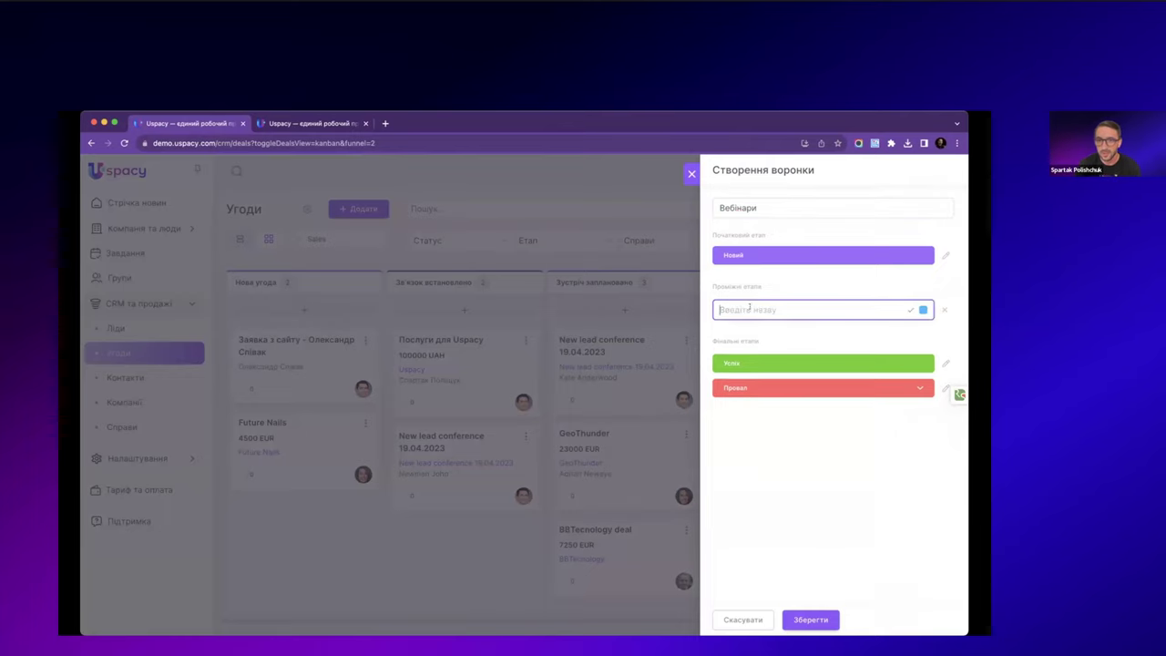
text(Реєстрація)
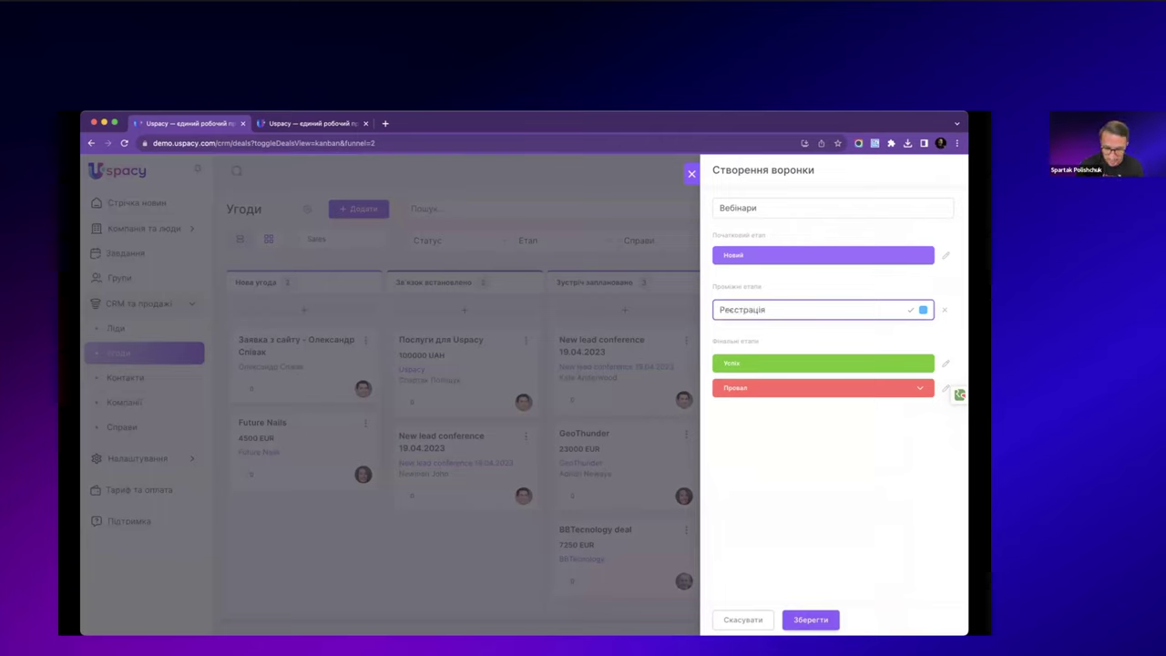
key(BackSpace)
text(ю підтверджено)
key(Return)
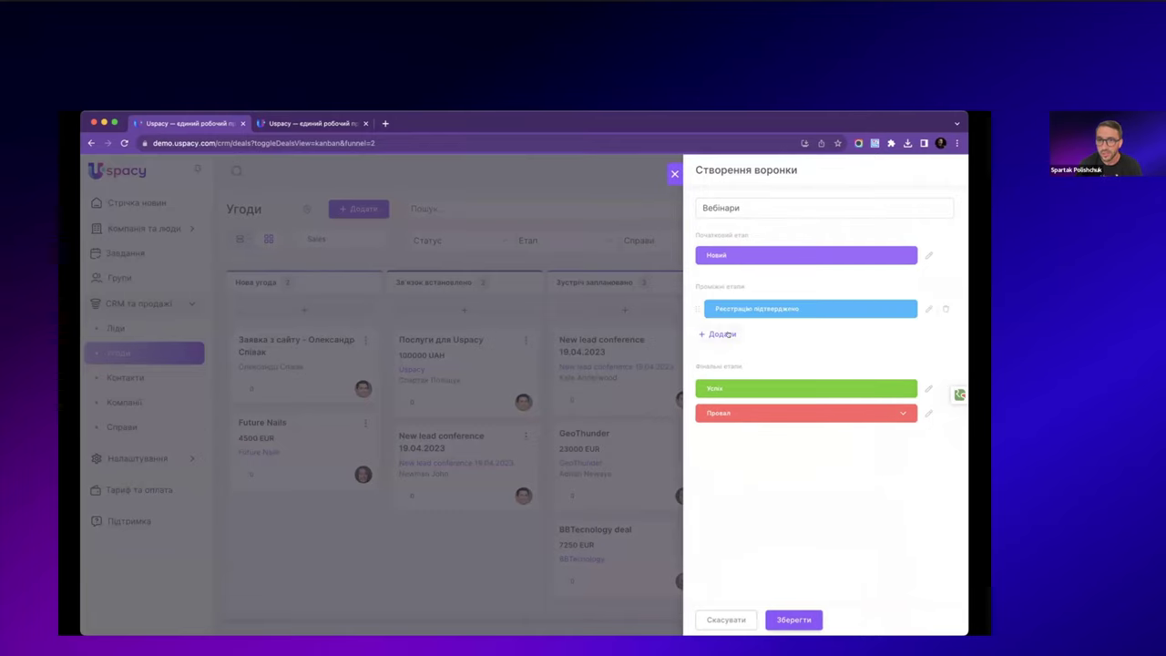
- Add a second intermediate stage named "День вебінару" in teal to the funnel
click(726, 333)
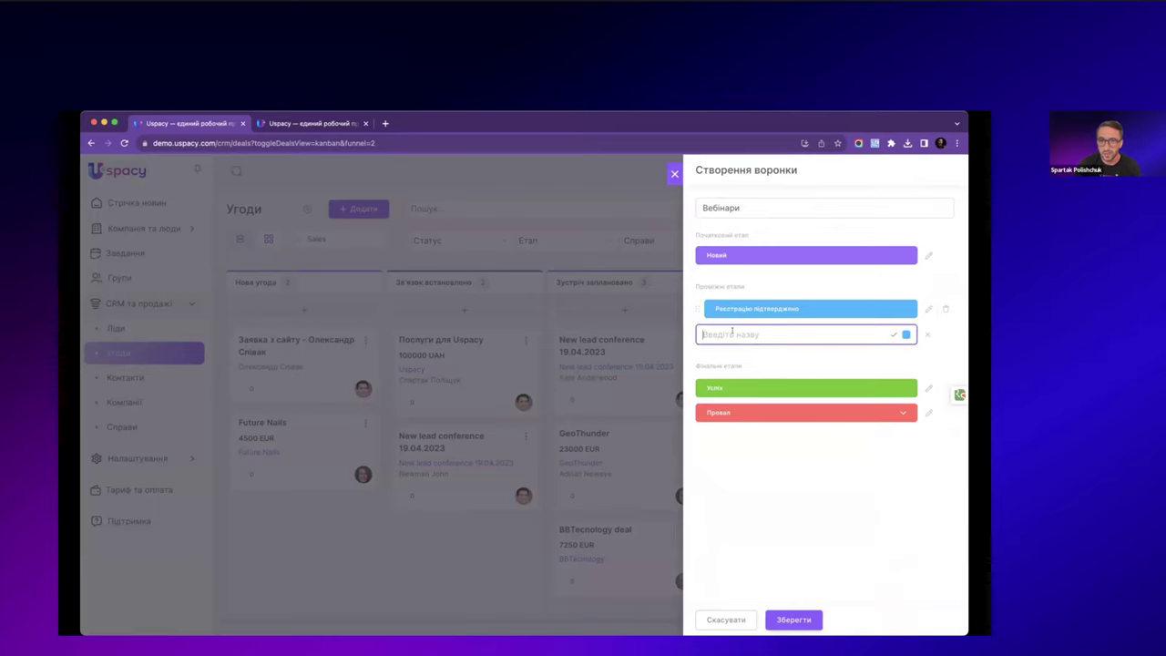
text(День вебінару)
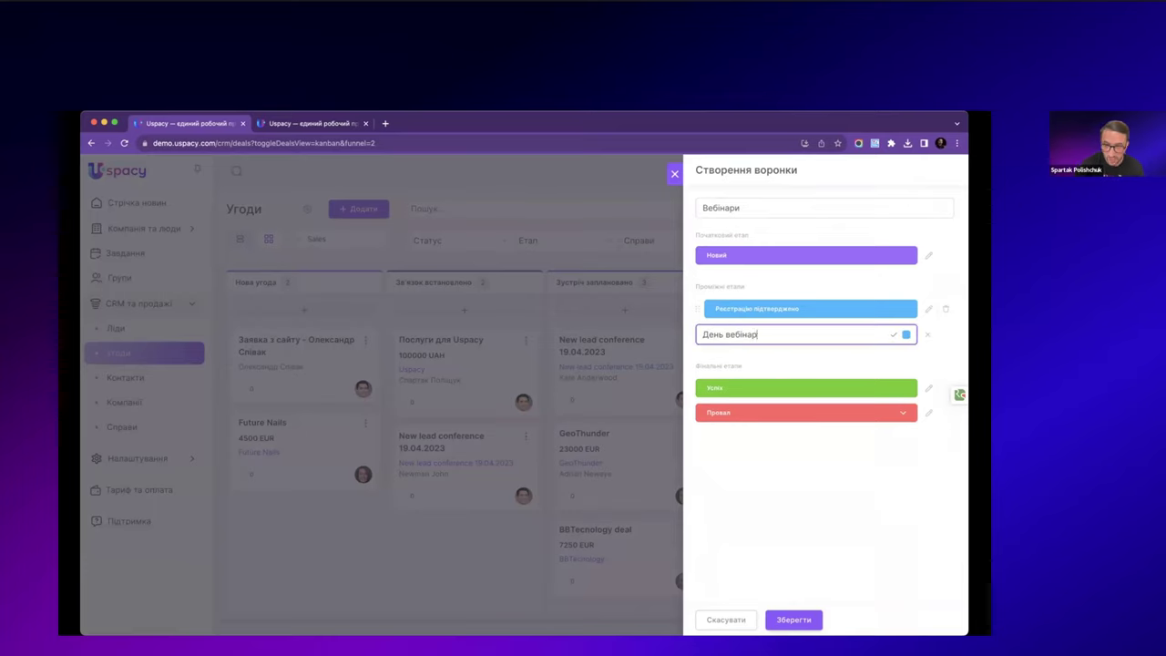
click(906, 334)
click(552, 409)
click(596, 480)
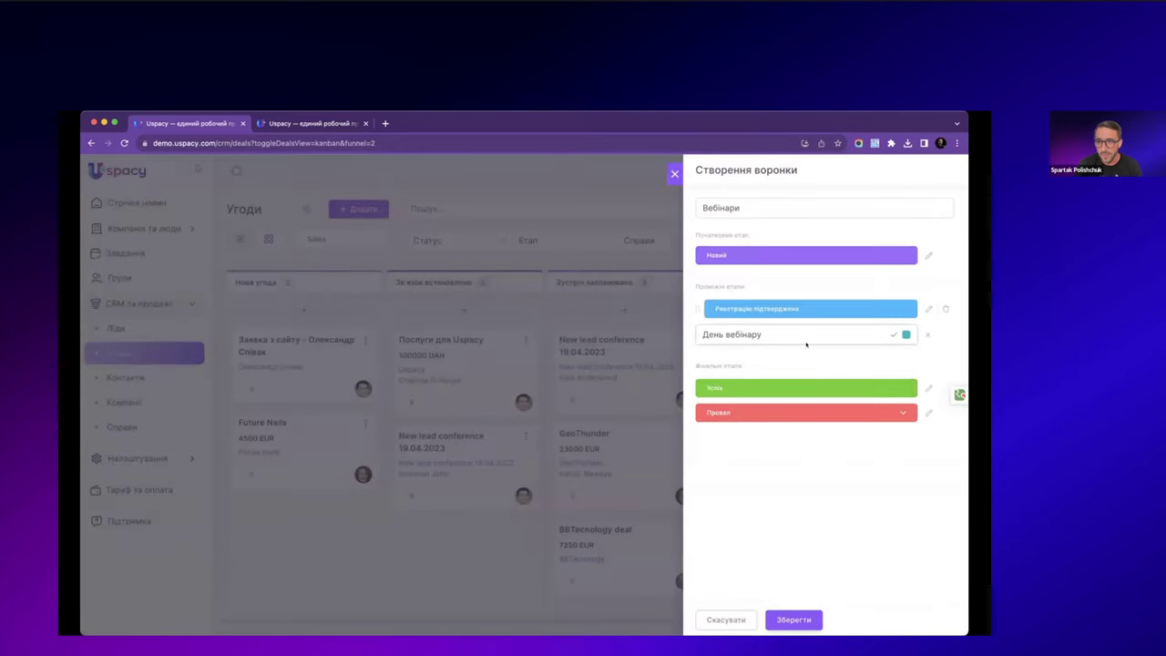
click(892, 334)
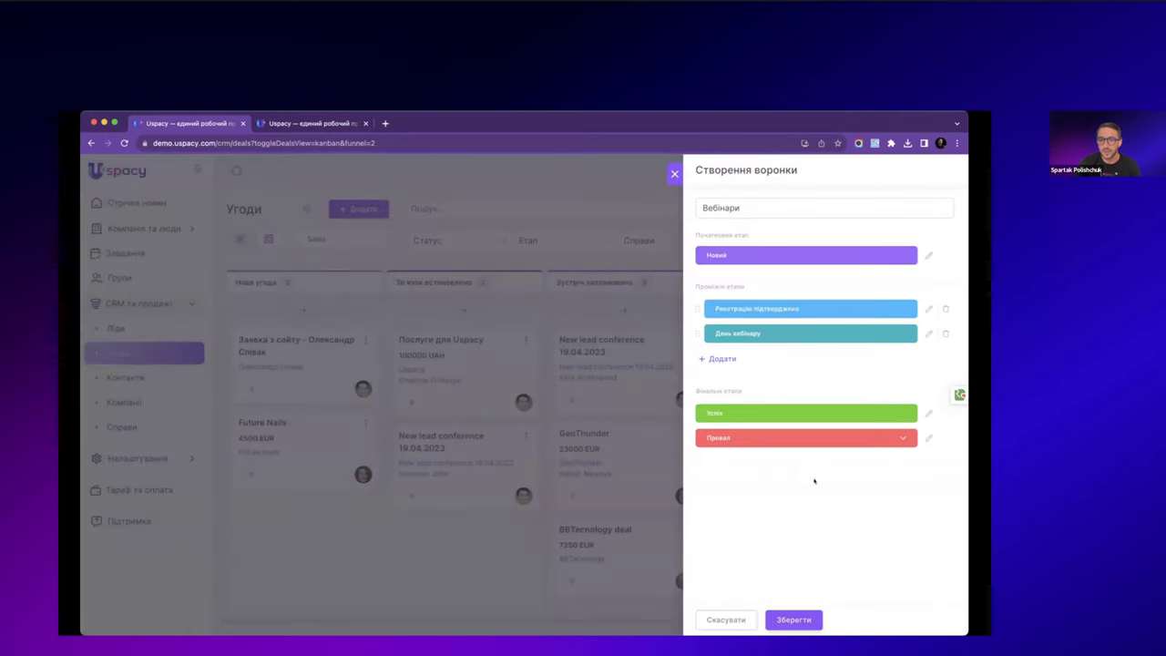
- Add the failure reason "Не відвідав" under the Провал stage and save the Вебінари funnel
click(903, 437)
click(756, 482)
text(Не відвідав)
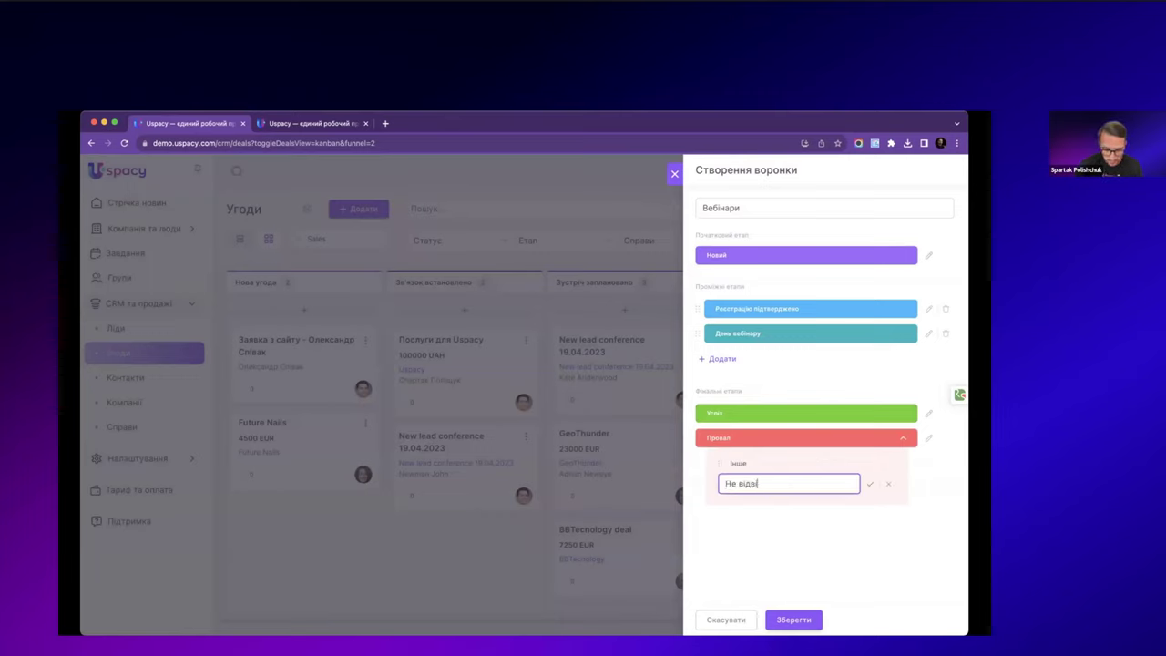
click(869, 484)
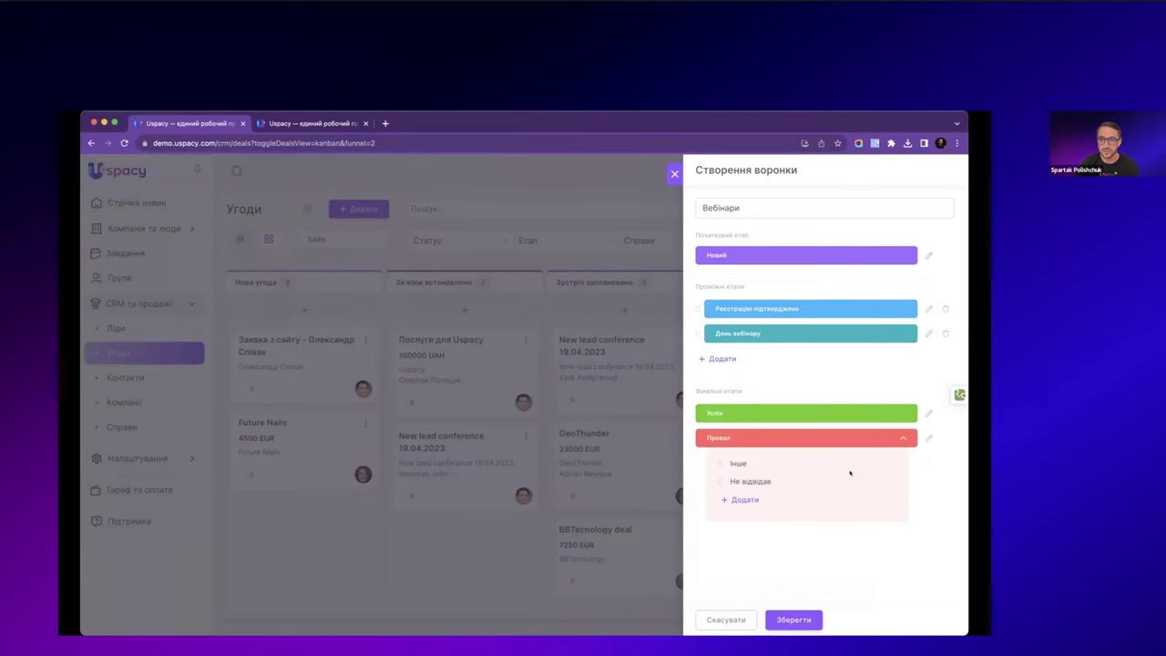
click(791, 620)
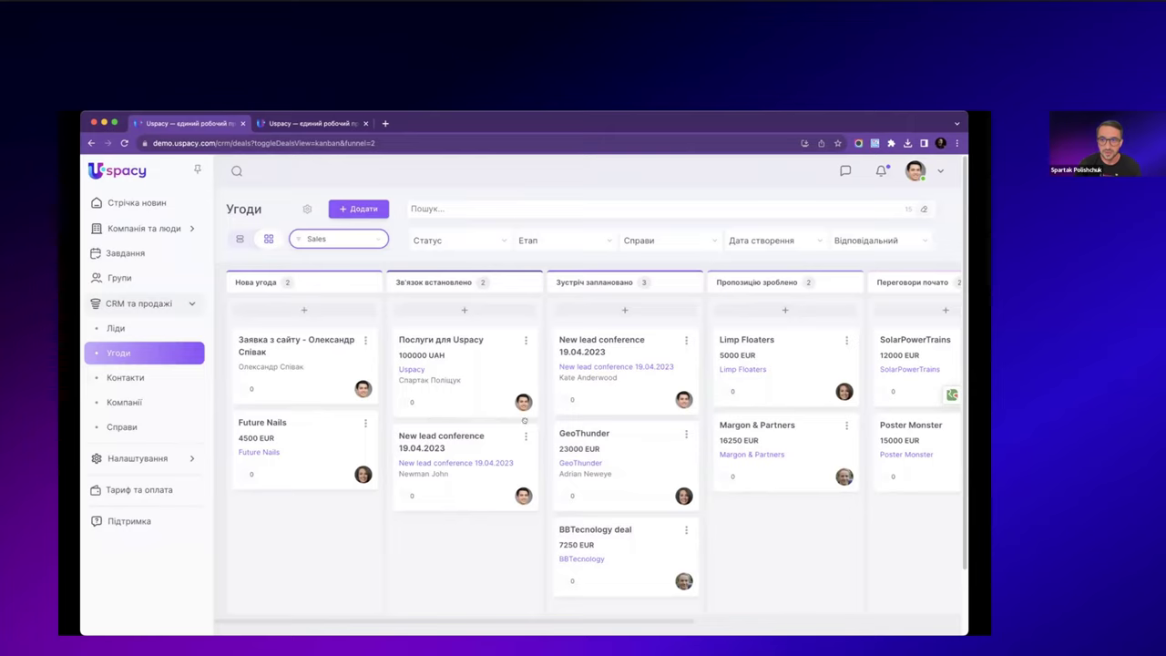
- Show the Вебінари funnel board and change the День вебінару stage colour to dark blue (095CBE)
click(348, 242)
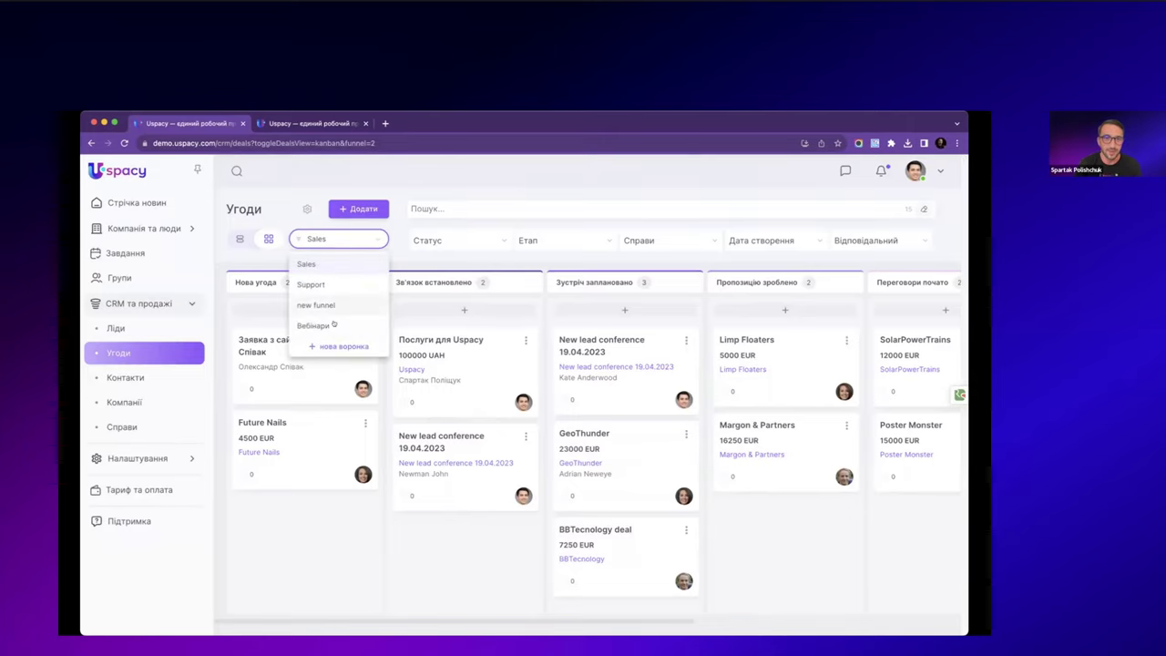
click(342, 322)
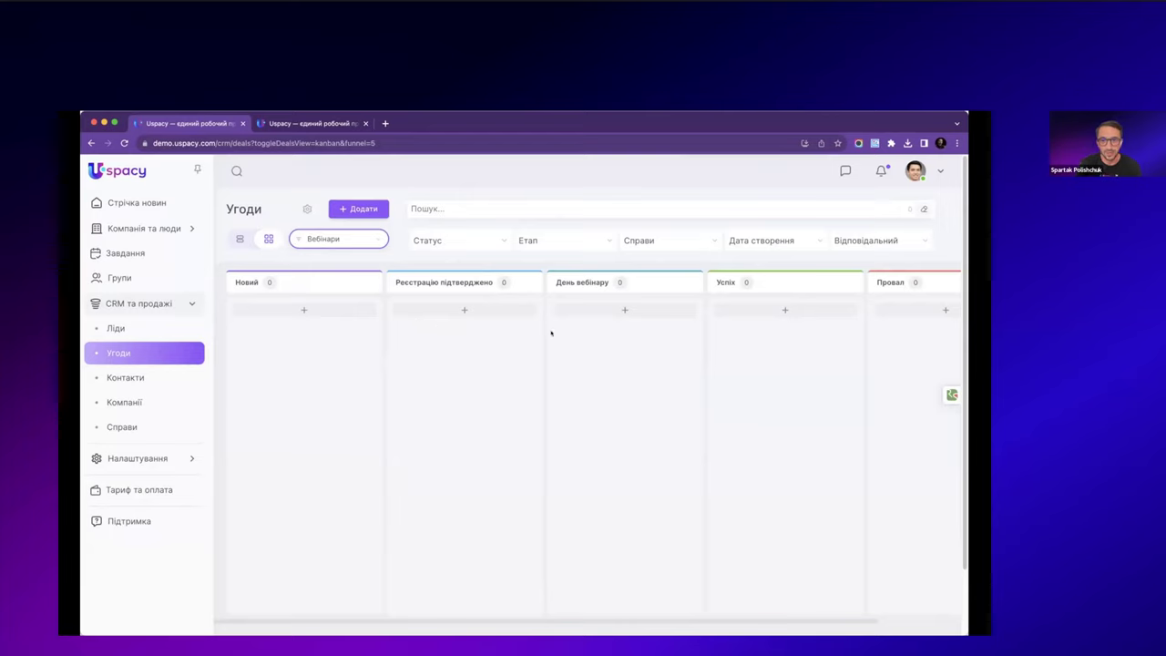
mouse_move(699, 282)
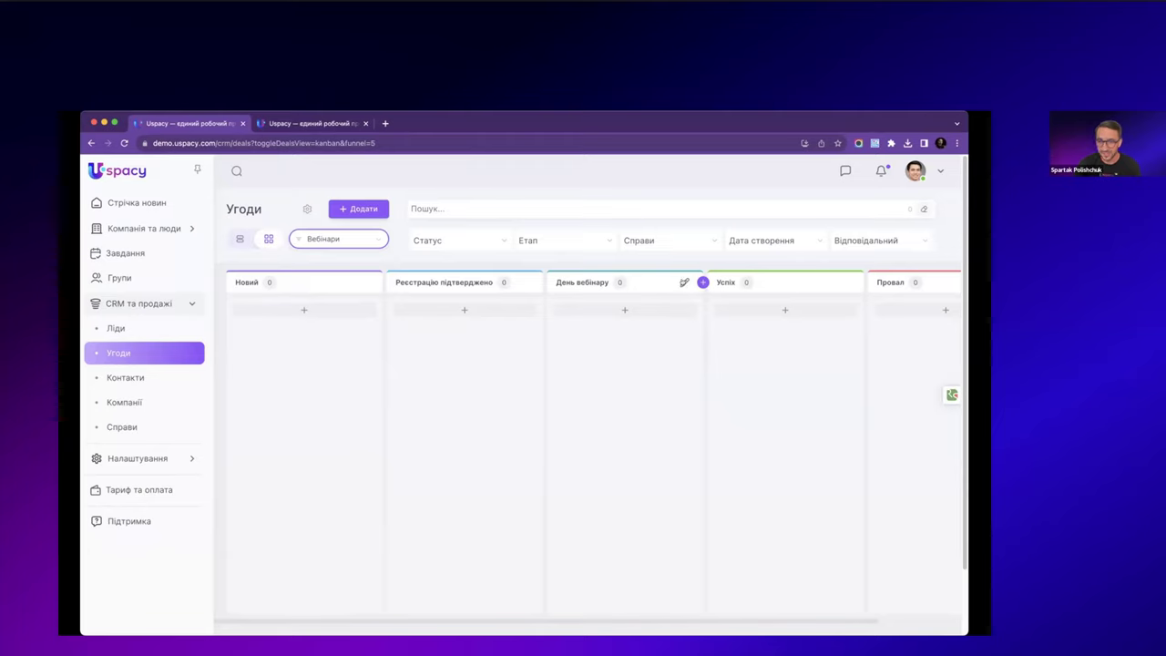
click(683, 282)
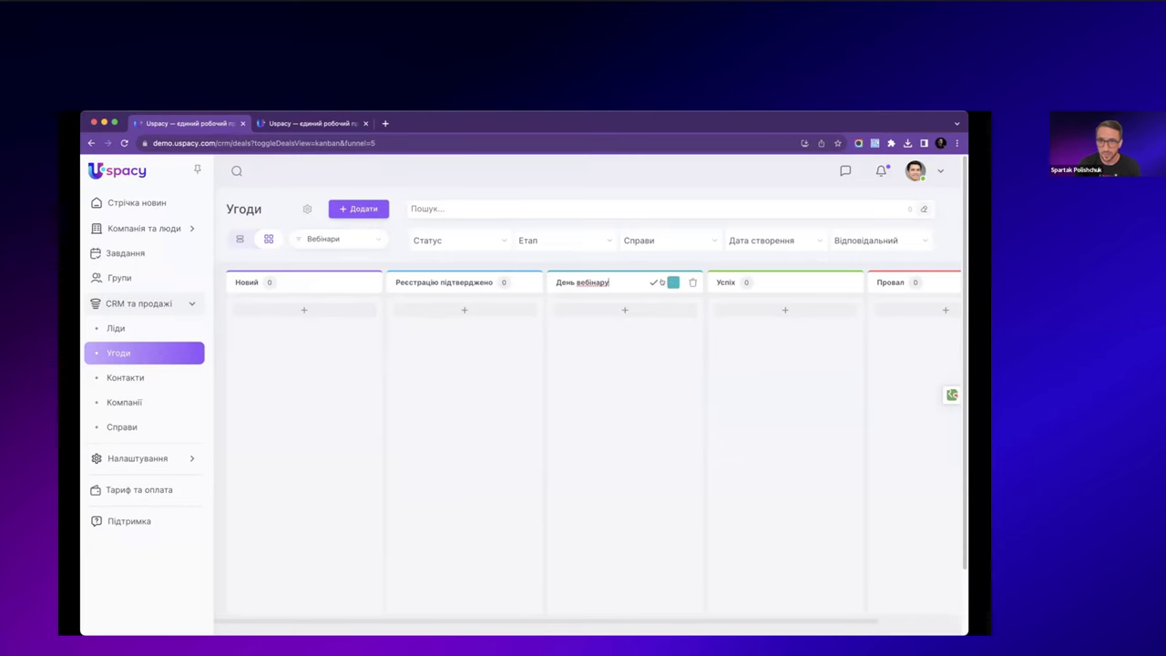
click(672, 283)
click(639, 356)
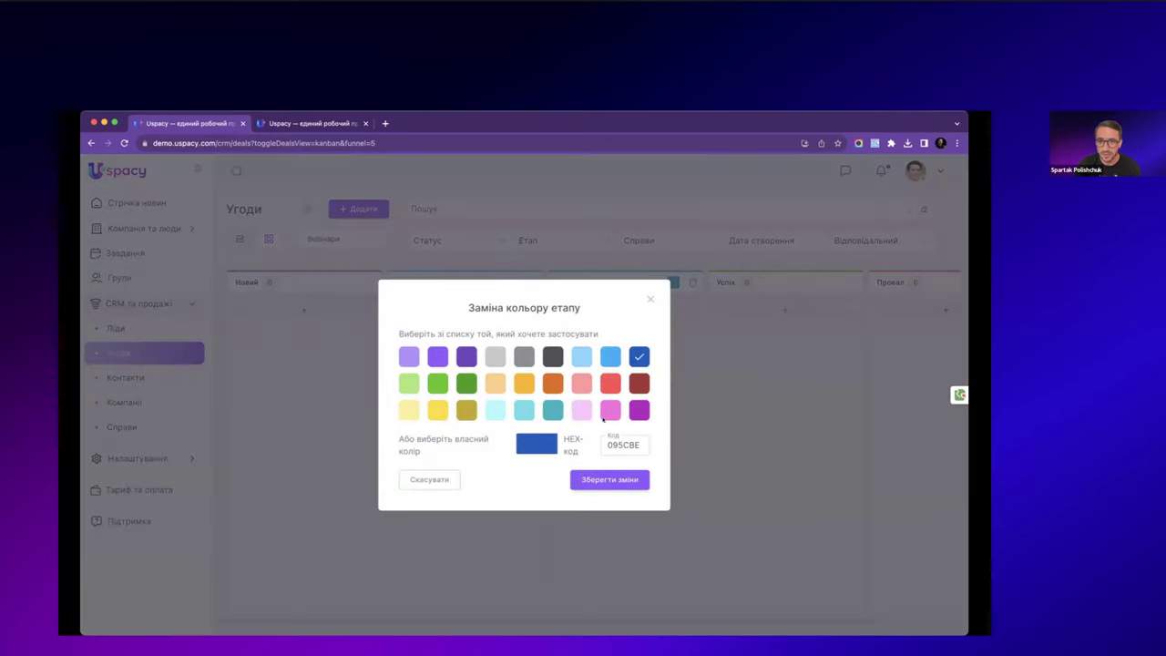
click(609, 479)
click(653, 282)
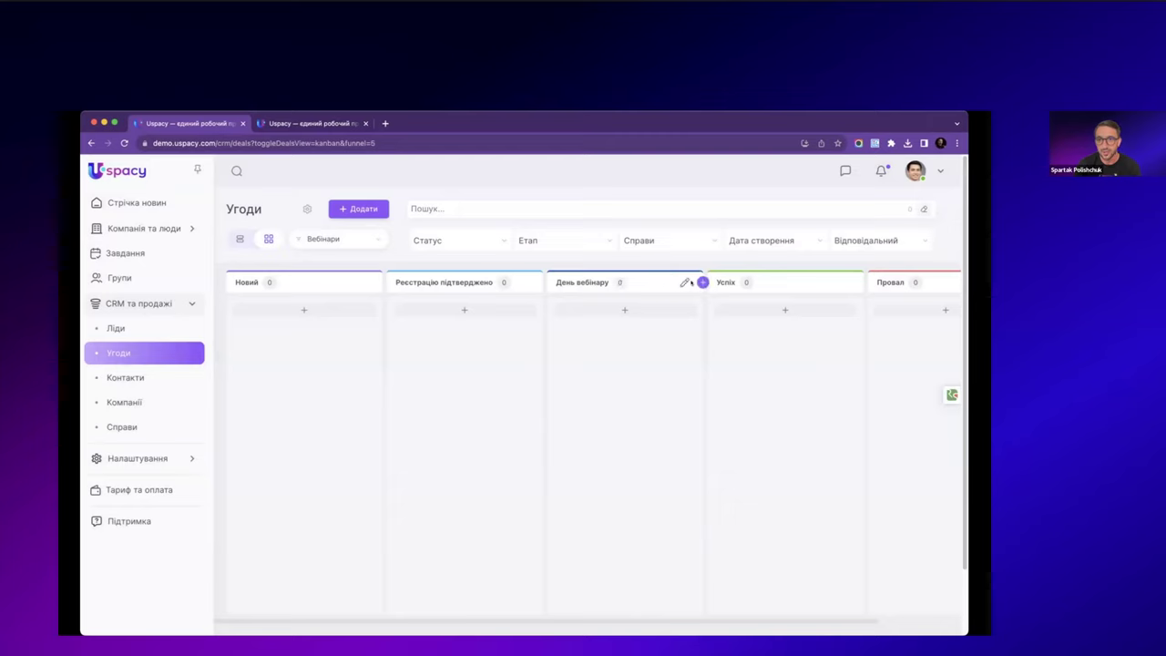
click(701, 281)
click(853, 282)
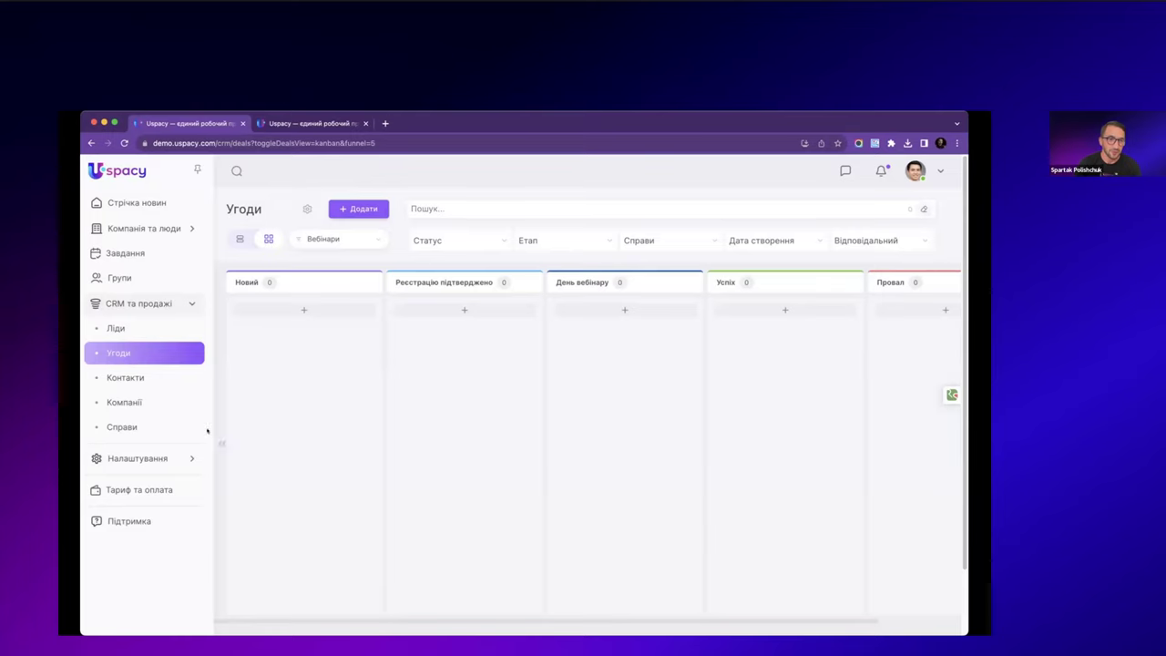
- Open the section settings and expand the CRM funnel settings for Ліди and Угоди
click(166, 457)
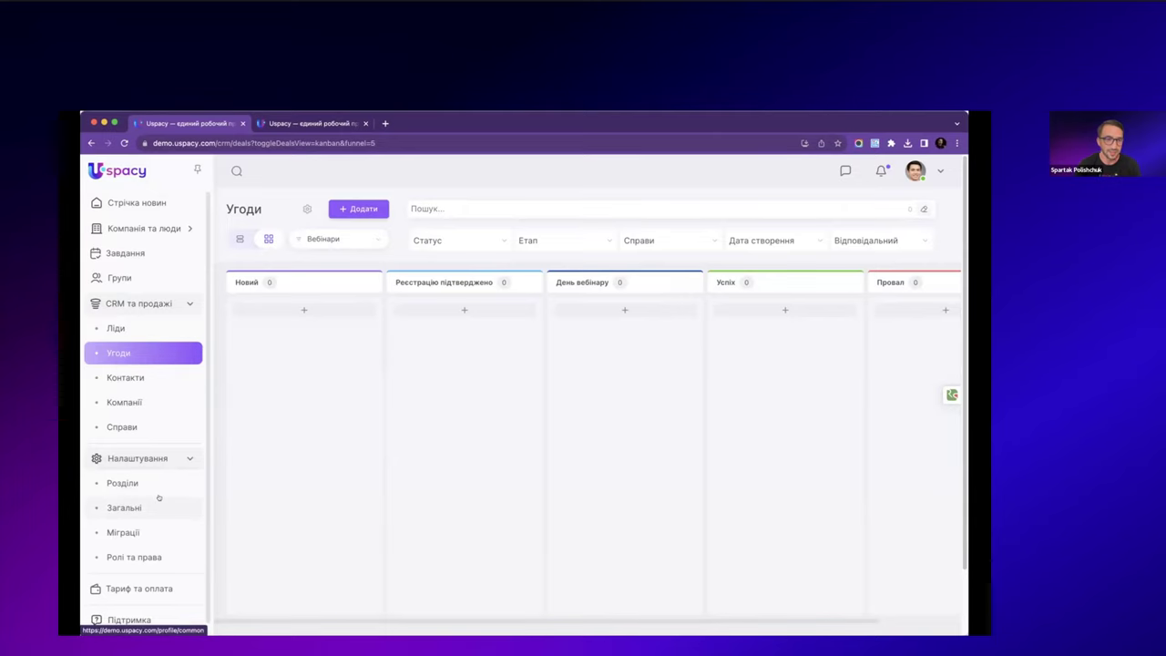
click(160, 482)
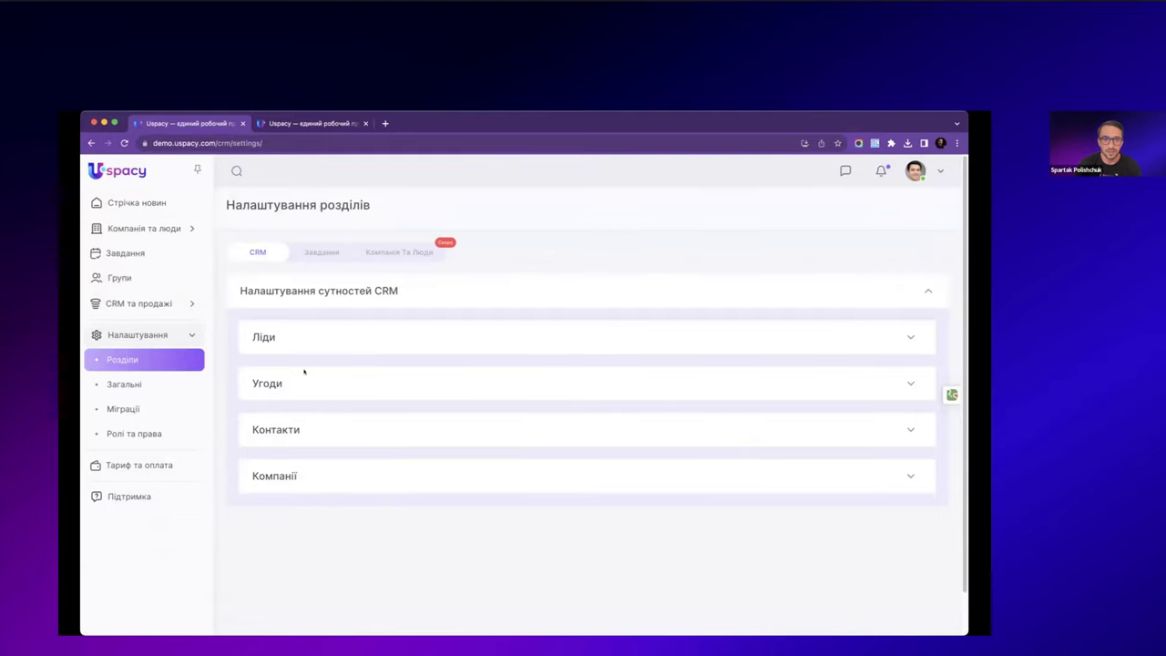
click(339, 338)
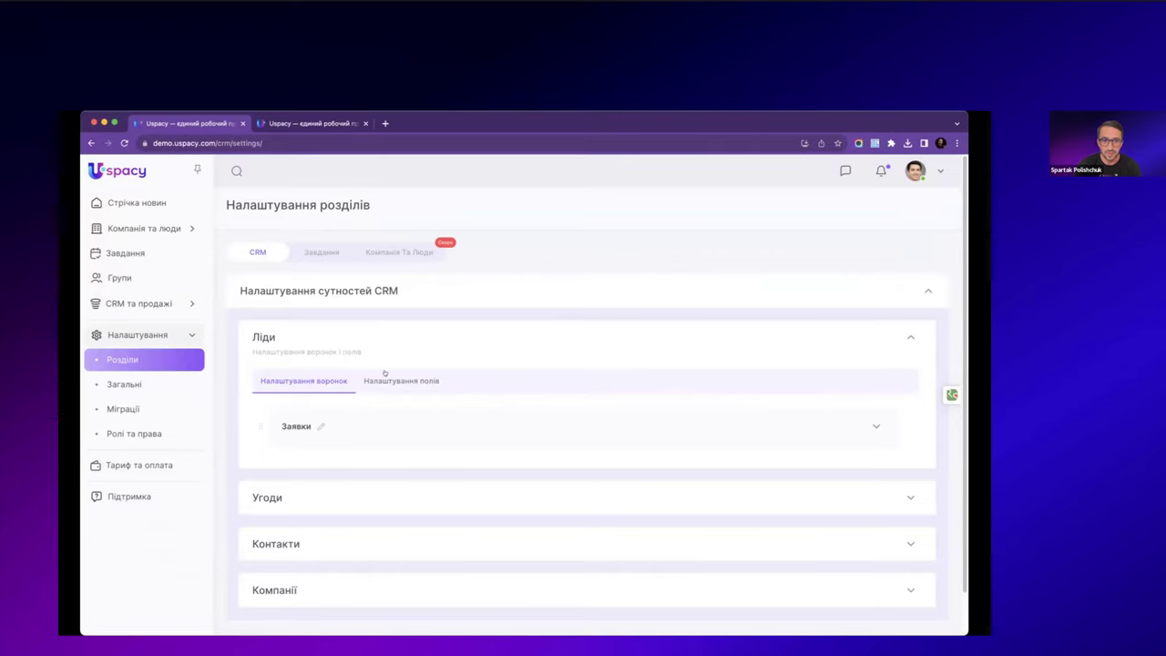
click(320, 484)
- Examine the stages of the Вебінари funnel in the deal funnel settings, and collapse it again
scroll(319, 481, down, 2)
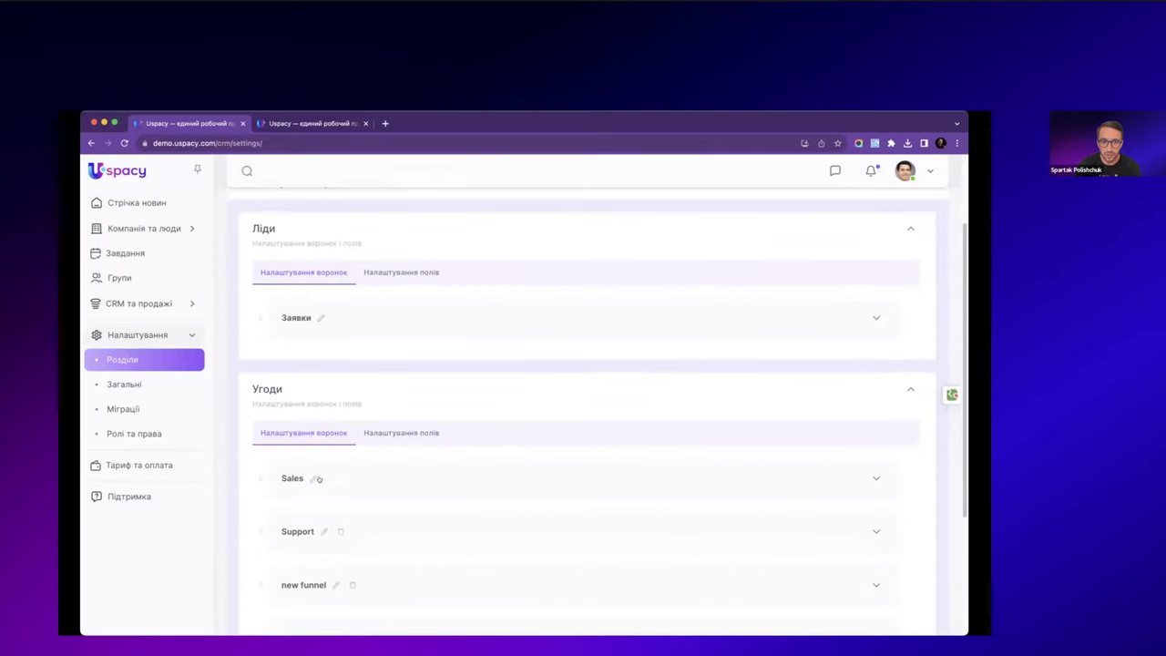
scroll(318, 478, down, 3)
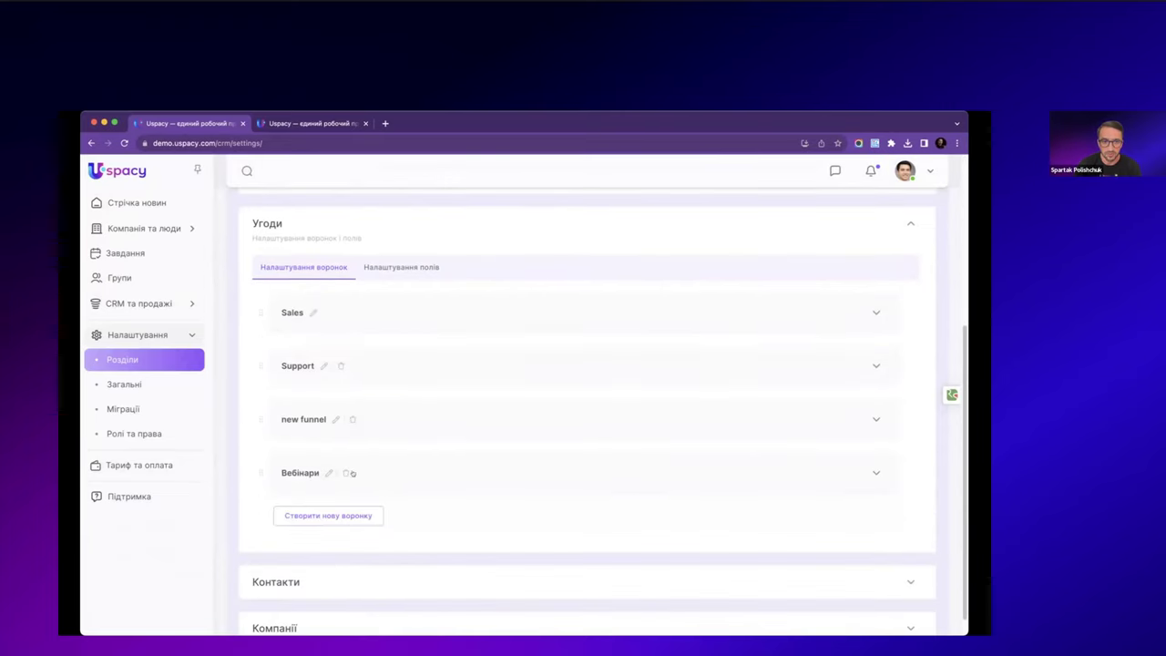
click(799, 467)
scroll(646, 488, down, 1)
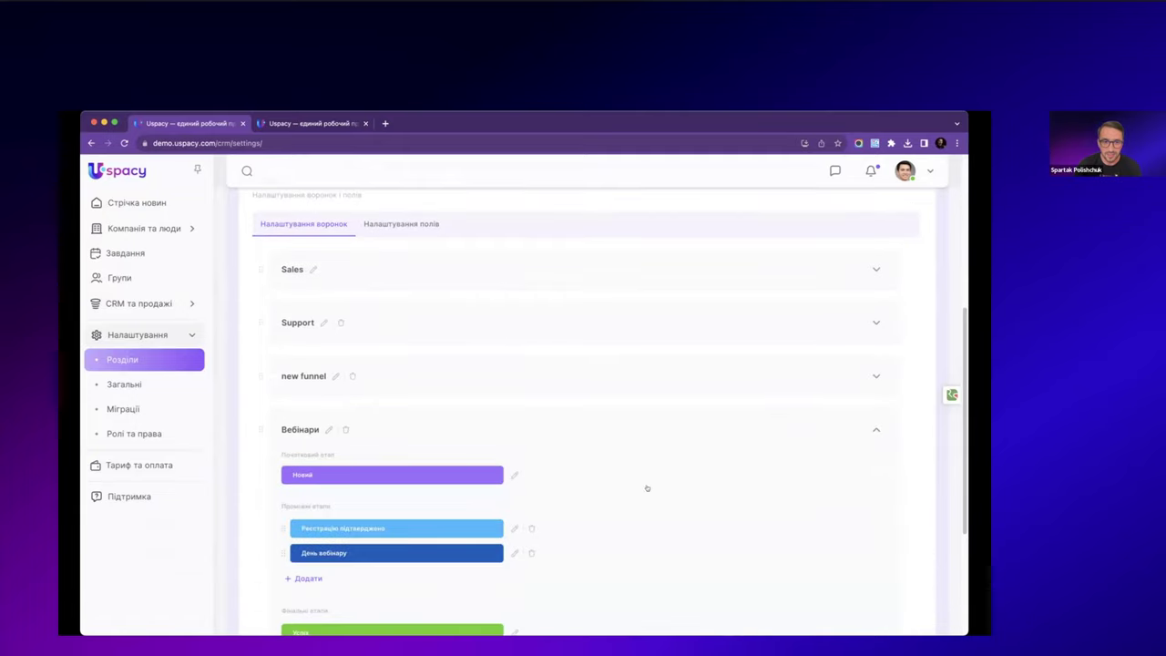
scroll(350, 456, down, 2)
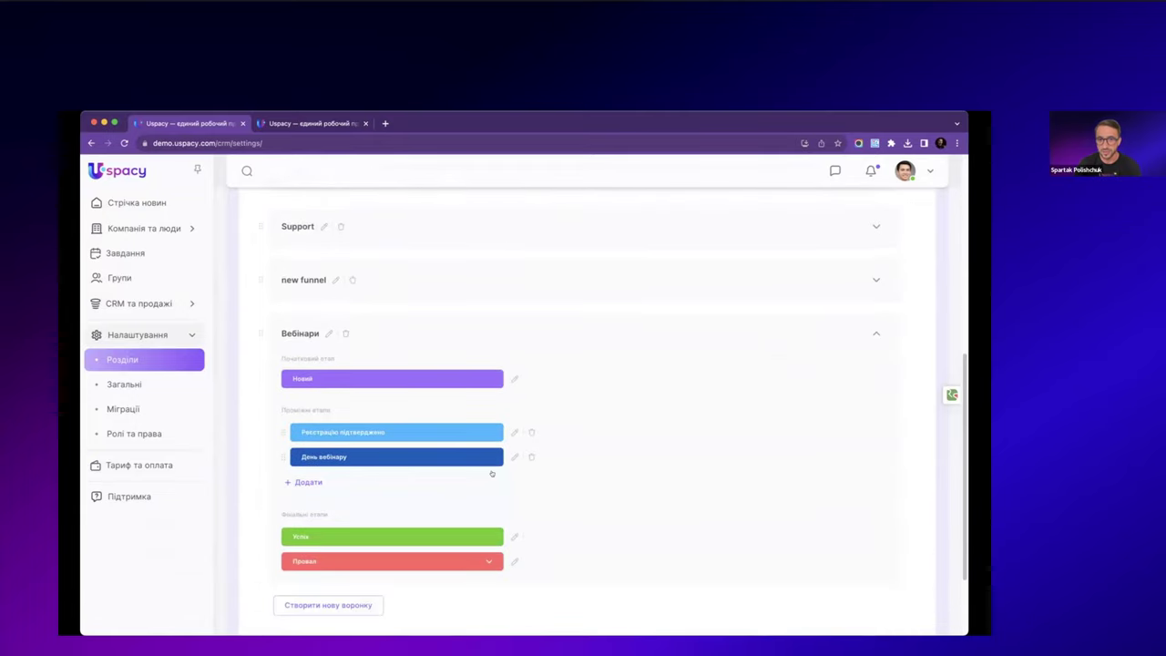
click(515, 333)
scroll(504, 348, up, 5)
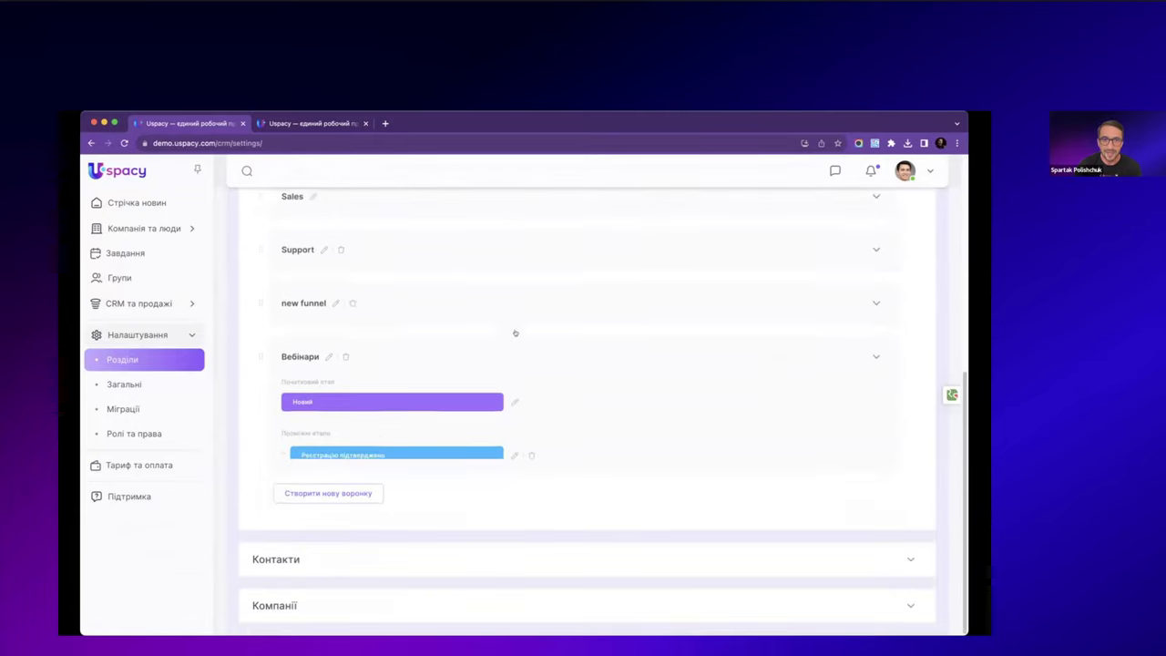
- In the deal field settings, add the option "Вебінар" to the standard Джерело field and save it
click(398, 450)
scroll(398, 442, down, 3)
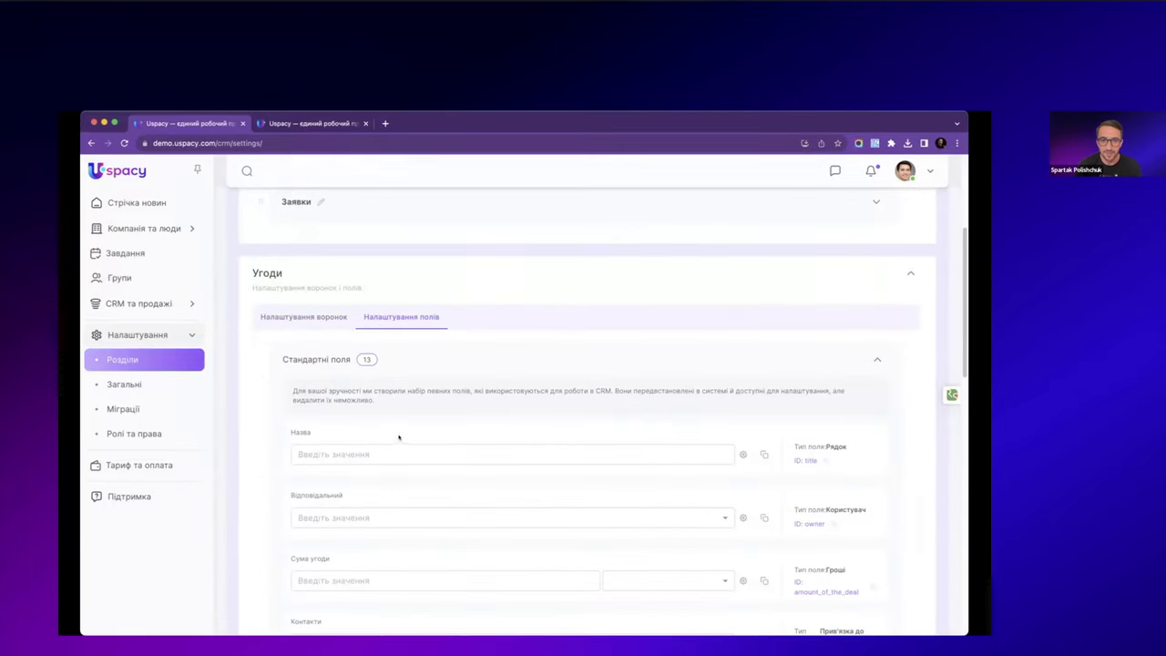
scroll(409, 375, down, 1)
scroll(422, 365, down, 6)
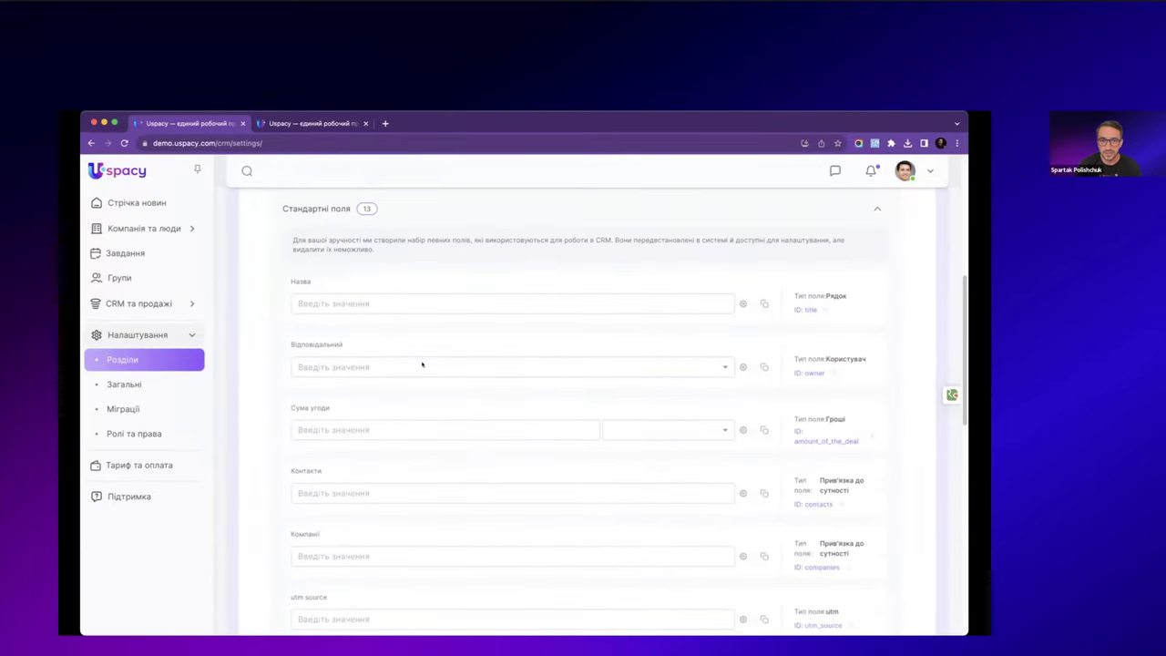
scroll(422, 364, down, 5)
click(743, 456)
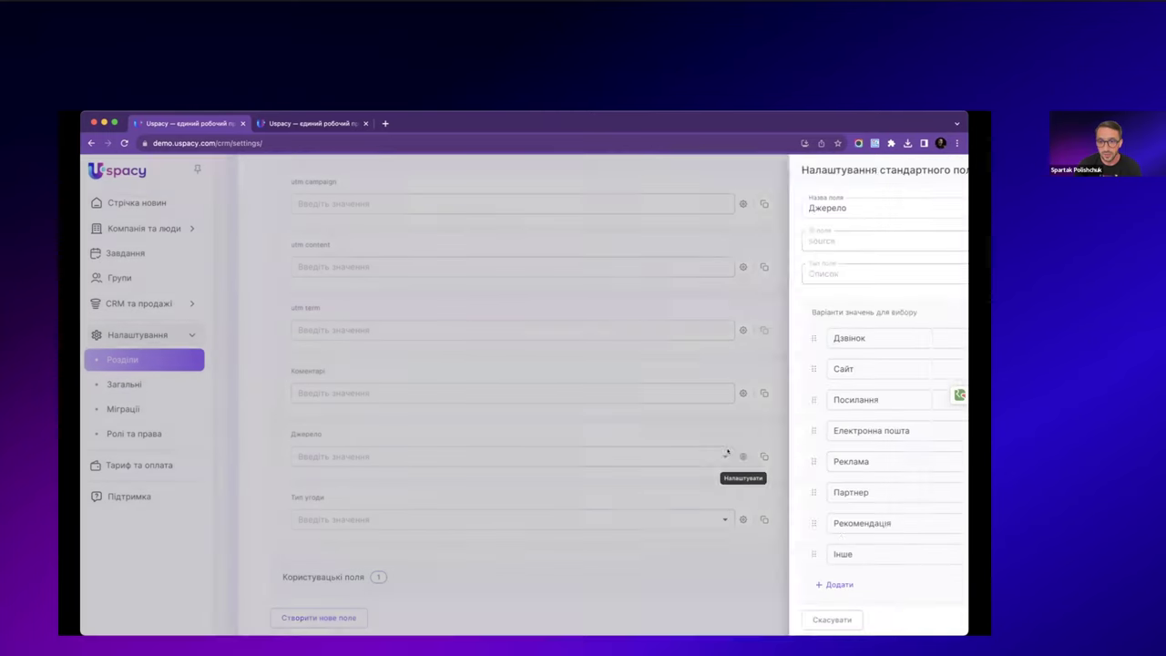
click(734, 583)
text(Вебінар)
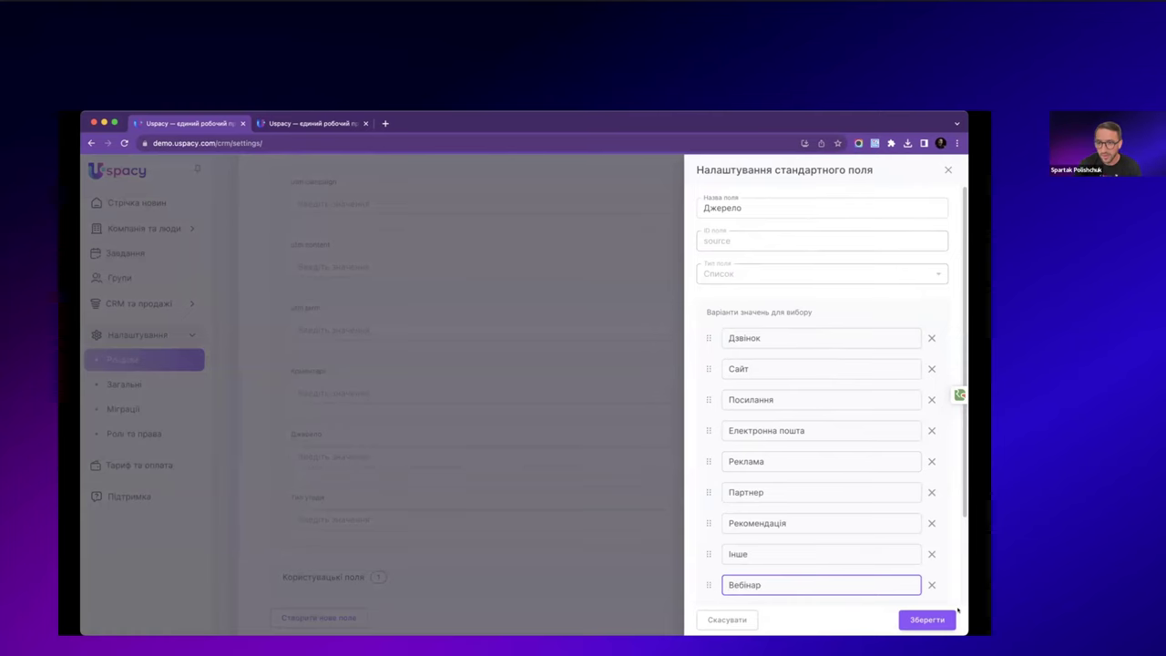
click(945, 620)
- Create a custom deal field "Вебінар" of type Список with the option "Тепер усе ясно 22.08" and save it
scroll(519, 546, down, 3)
click(339, 507)
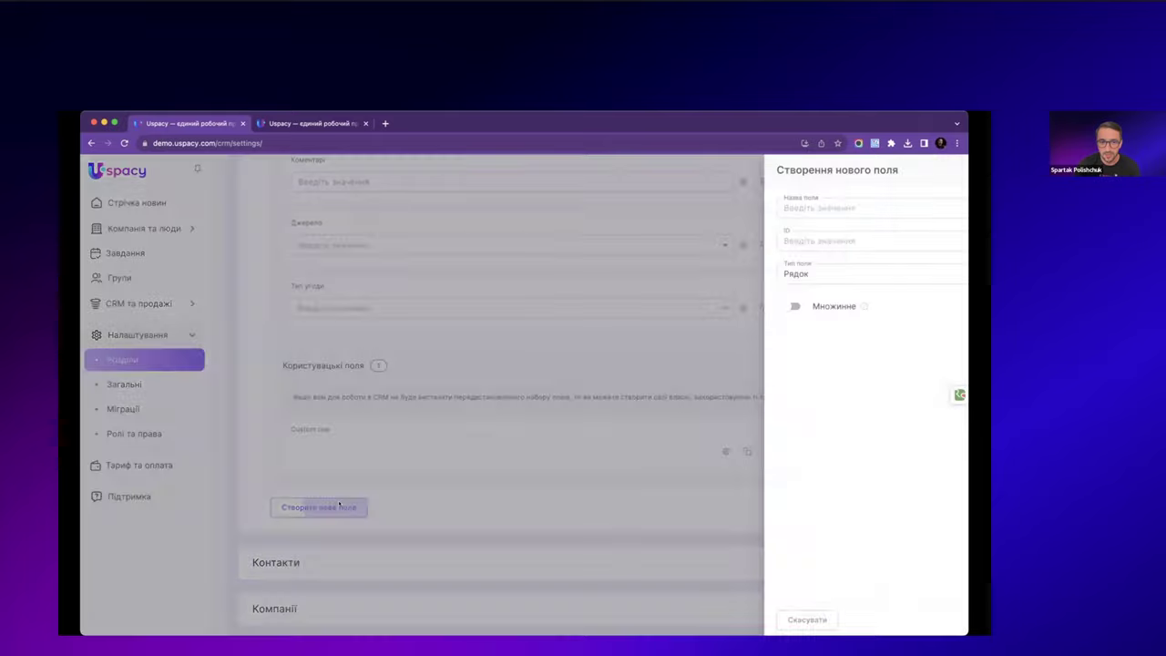
click(725, 208)
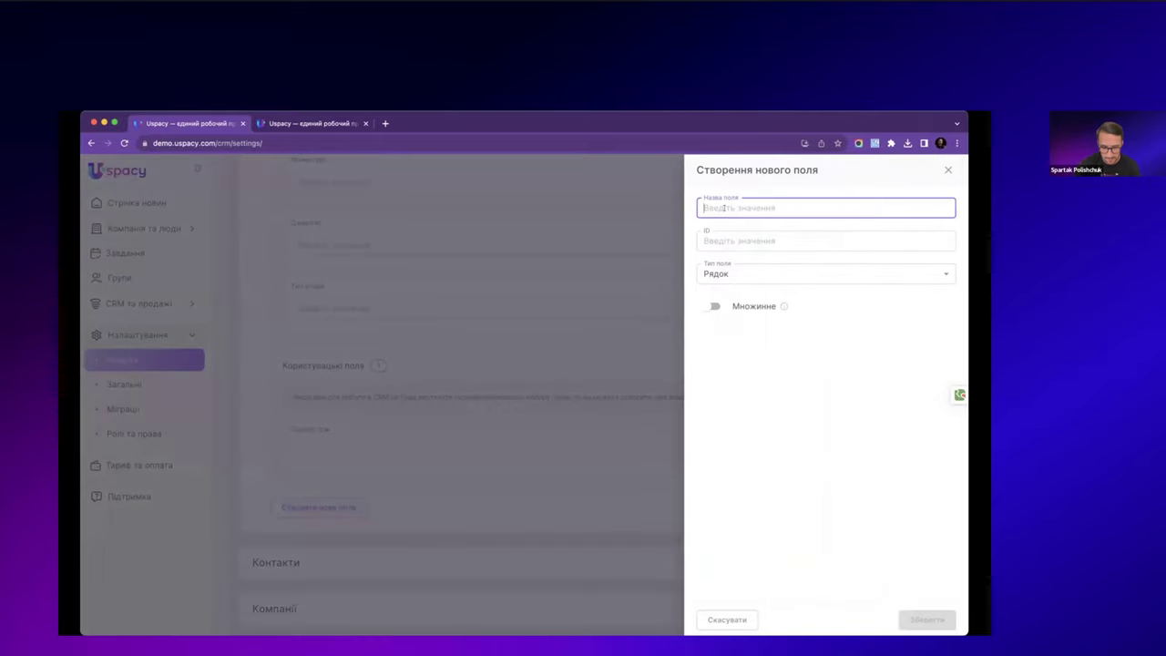
text(Вебінар)
click(747, 271)
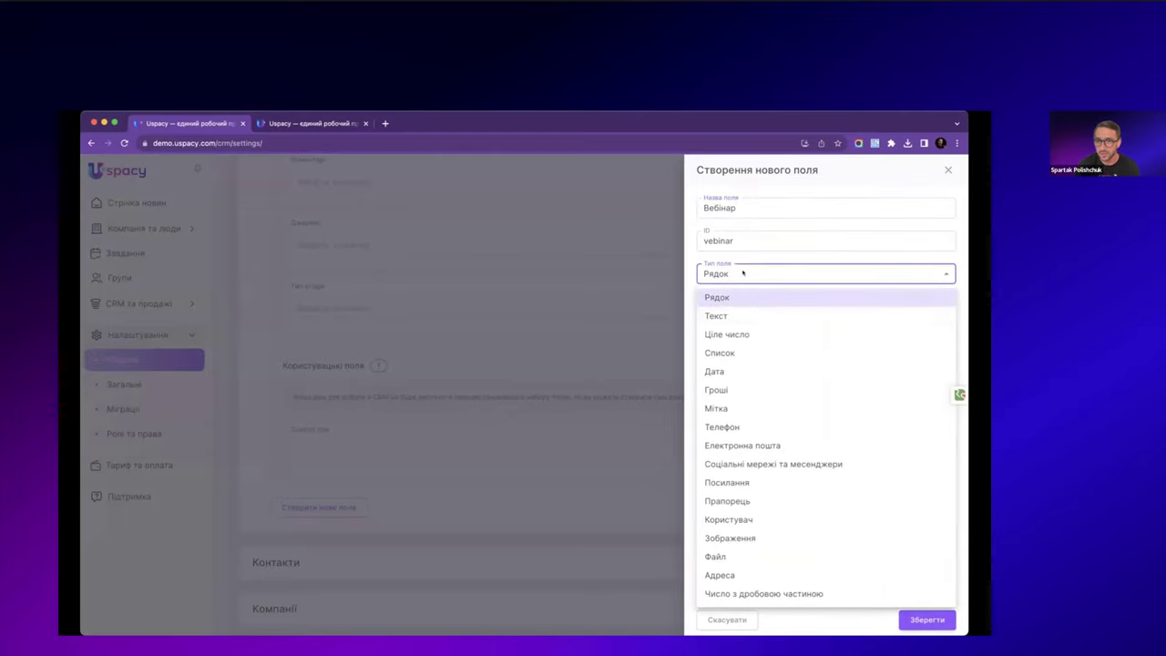
click(737, 352)
click(735, 338)
text(Тепер усе ясно 22.08)
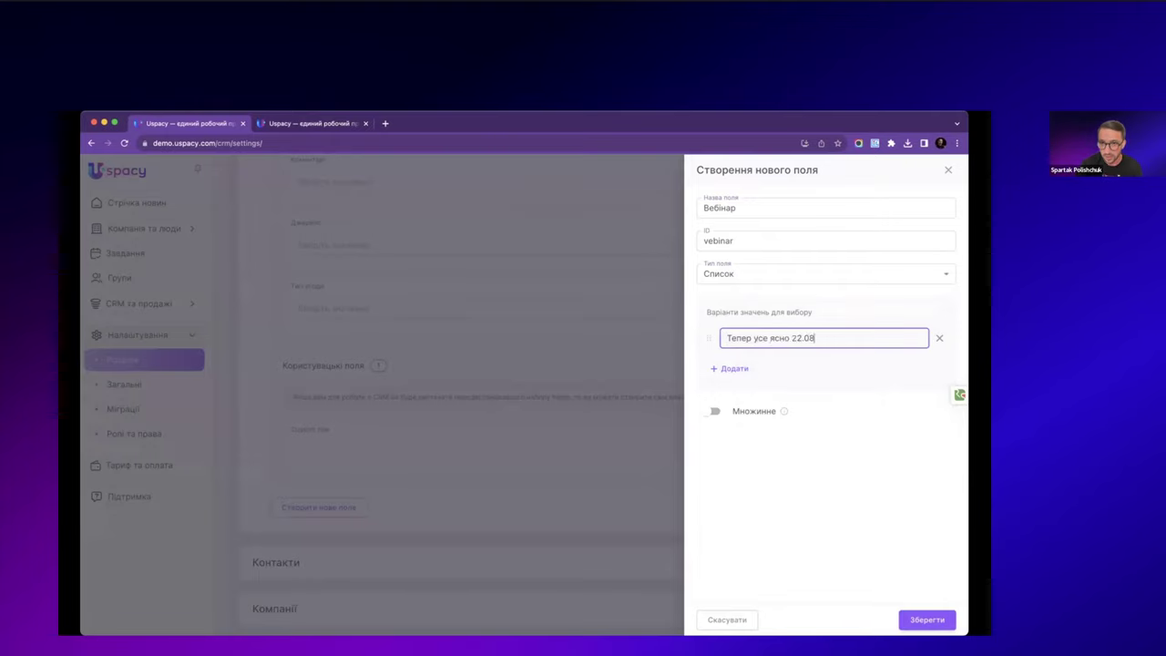
click(914, 619)
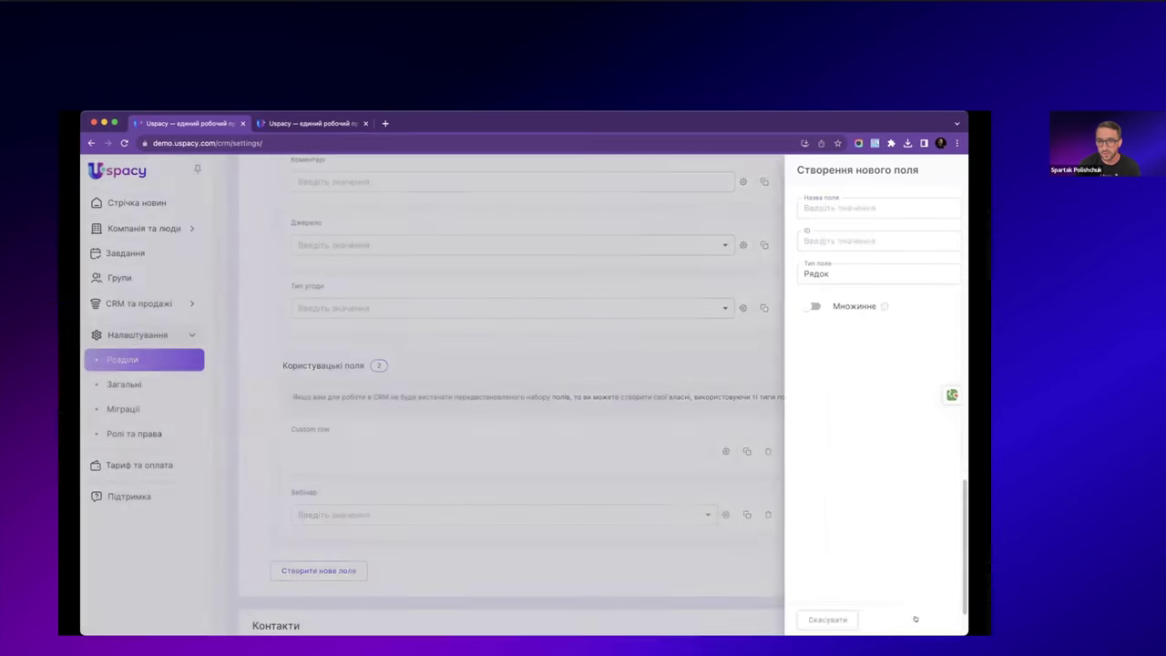
- Go to the Угоди board and view the Support funnel, followed by the Sales funnel
scroll(574, 515, up, 15)
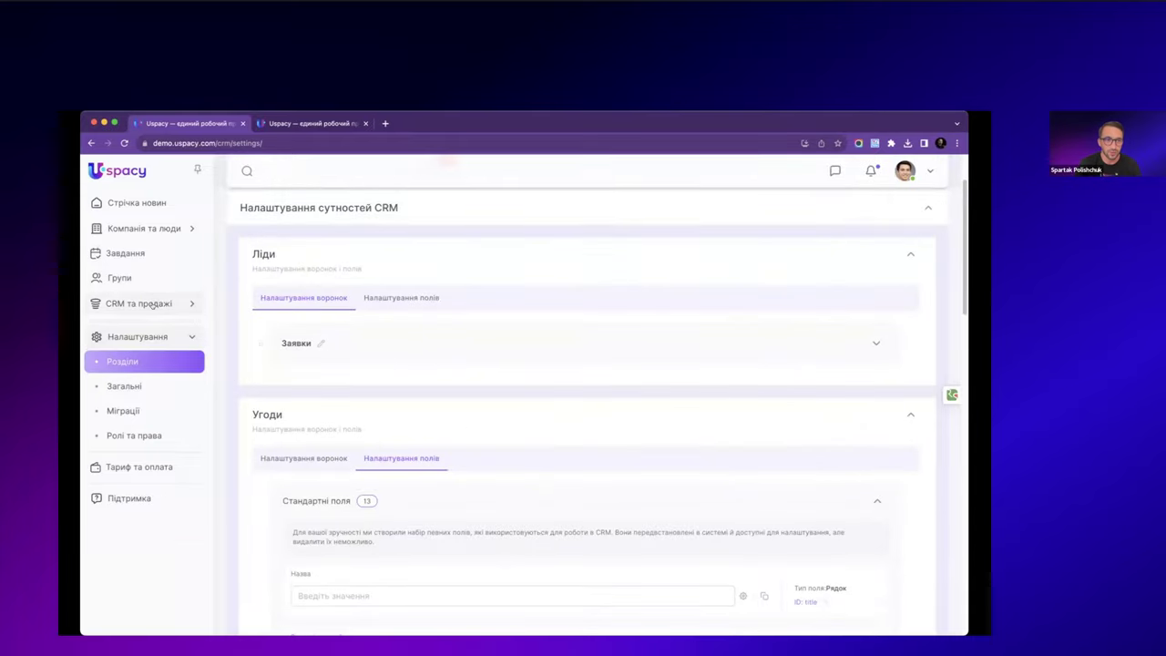
click(146, 304)
click(152, 354)
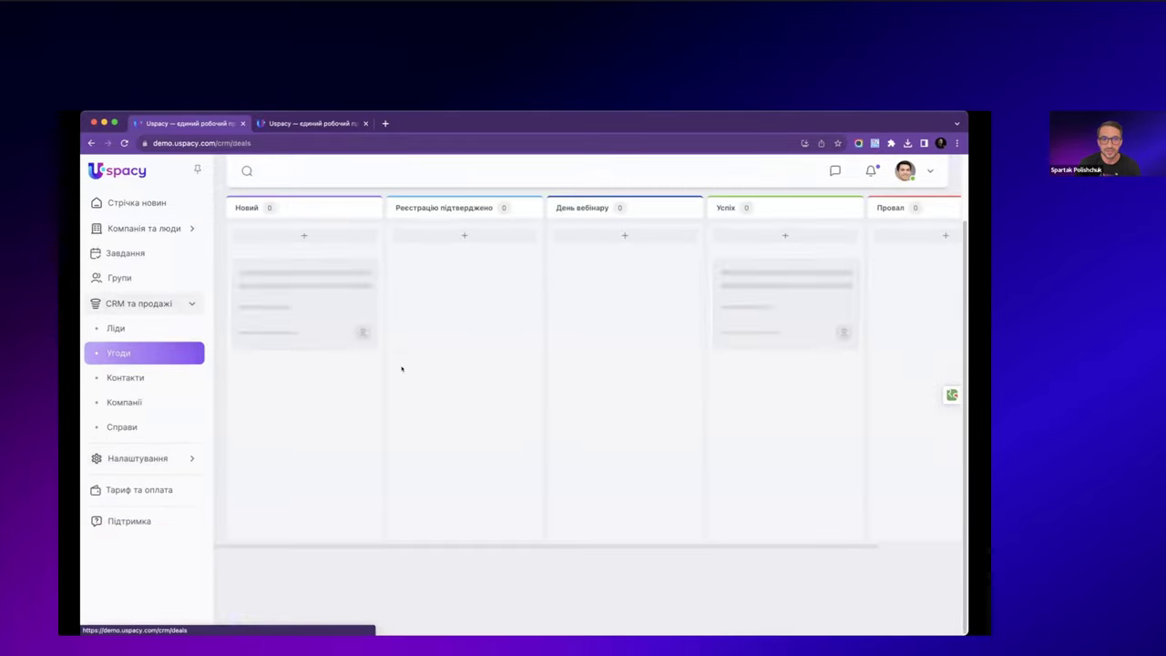
click(314, 238)
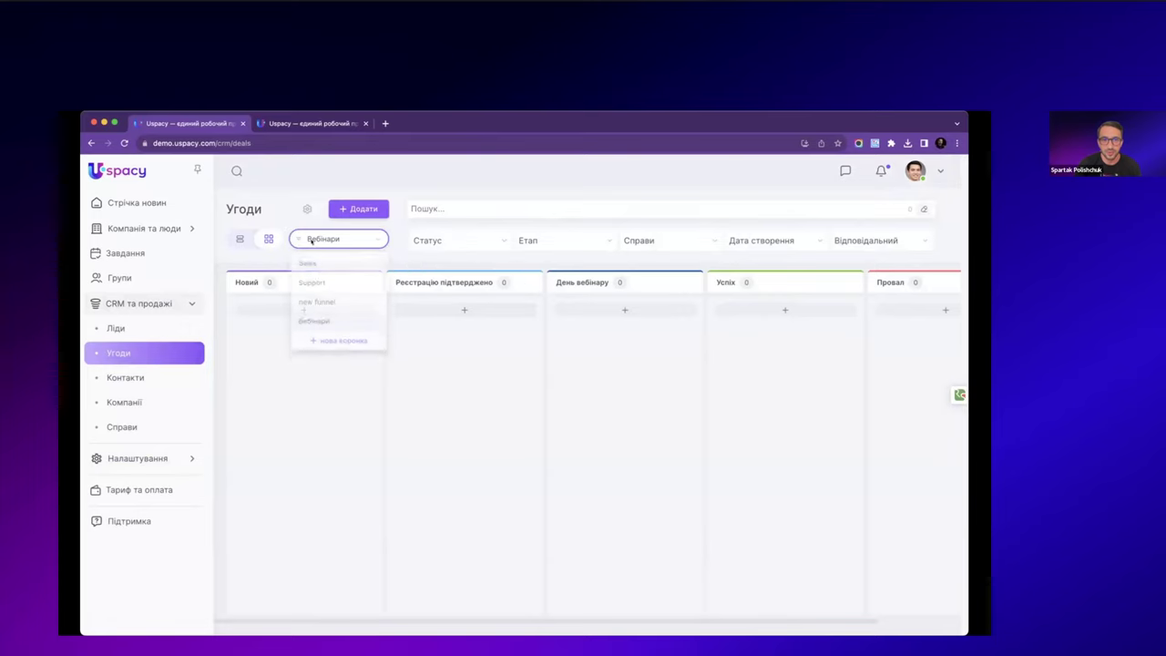
click(341, 284)
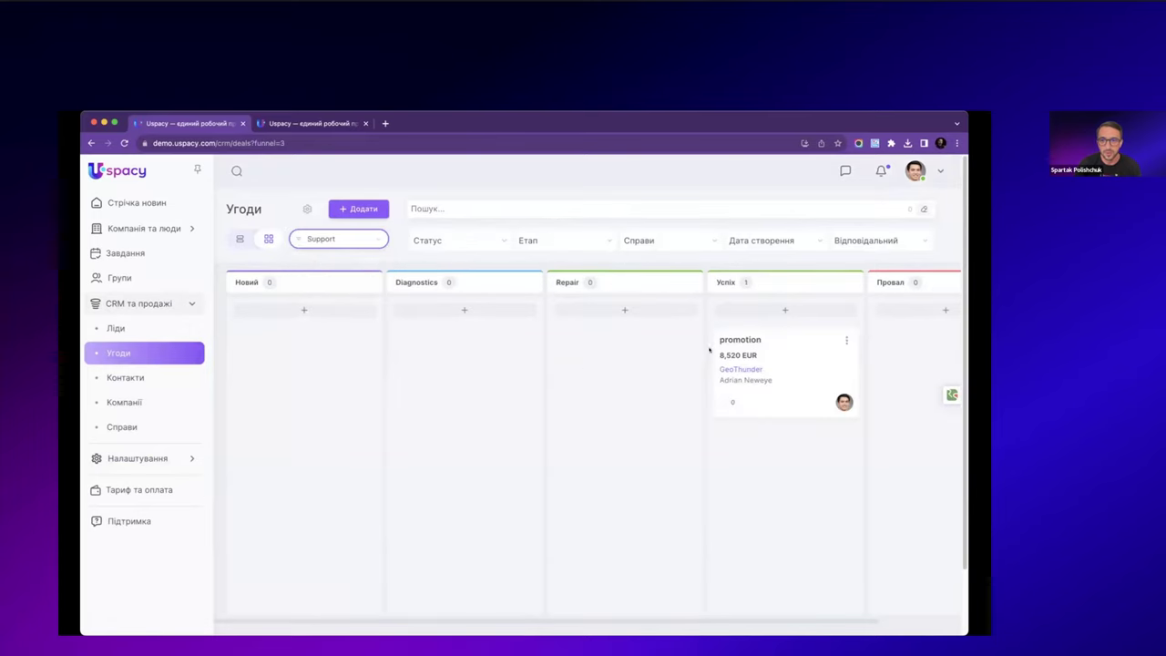
click(356, 240)
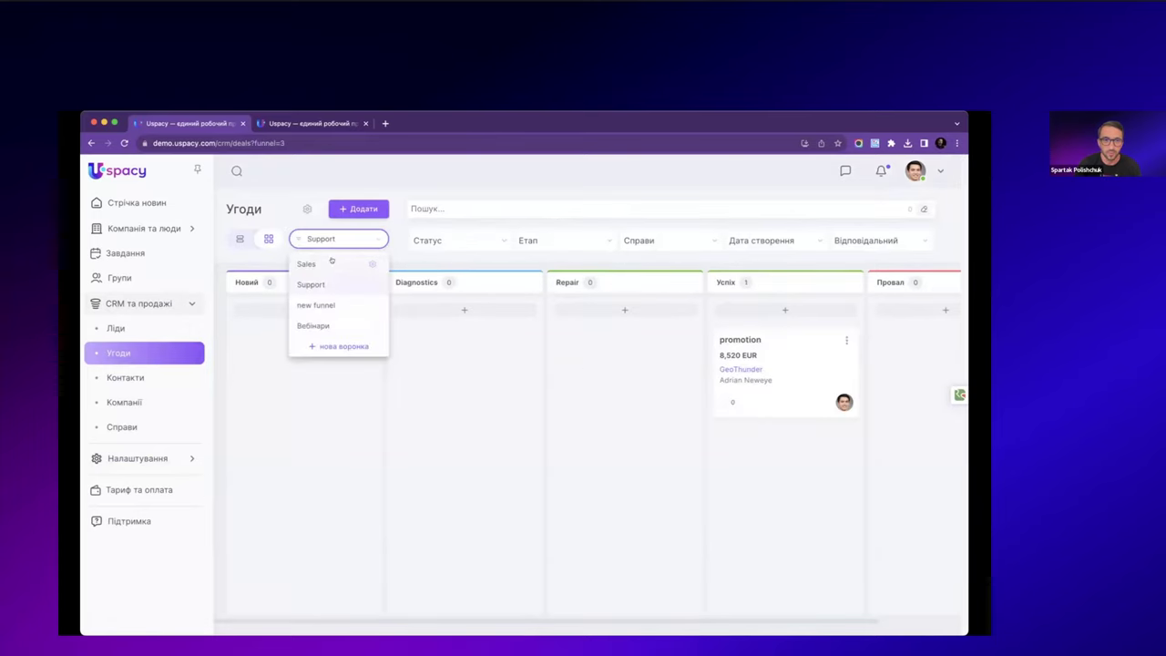
click(330, 261)
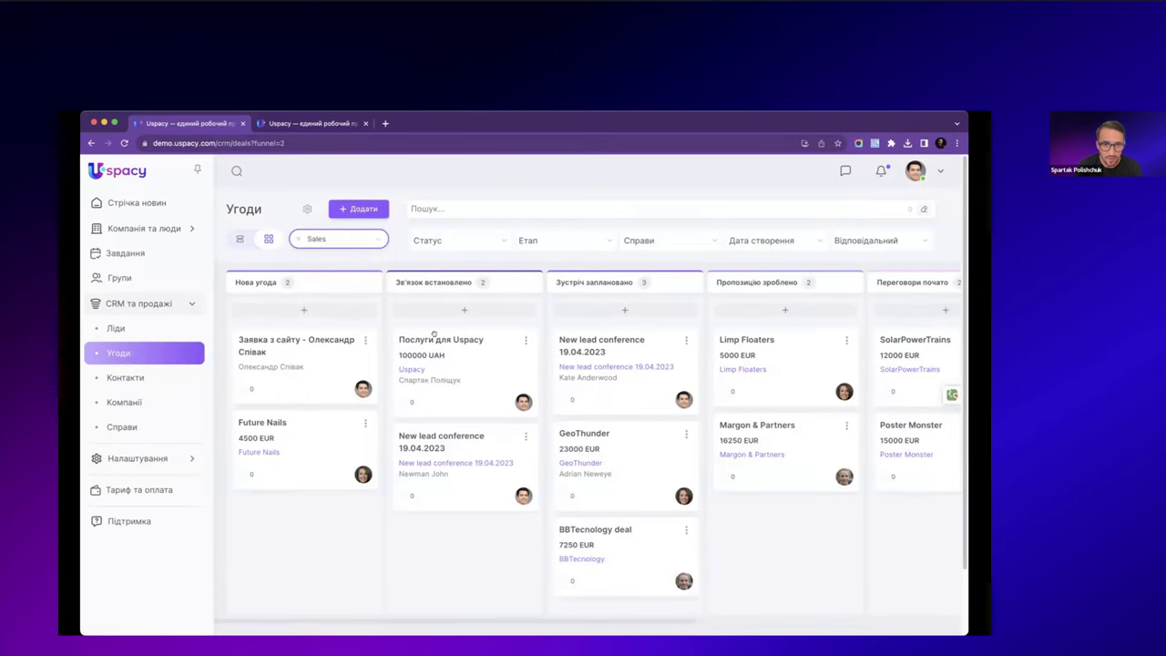
- Open the website request deal in the Нова угода stage and set its Джерело to Вебінар
click(326, 339)
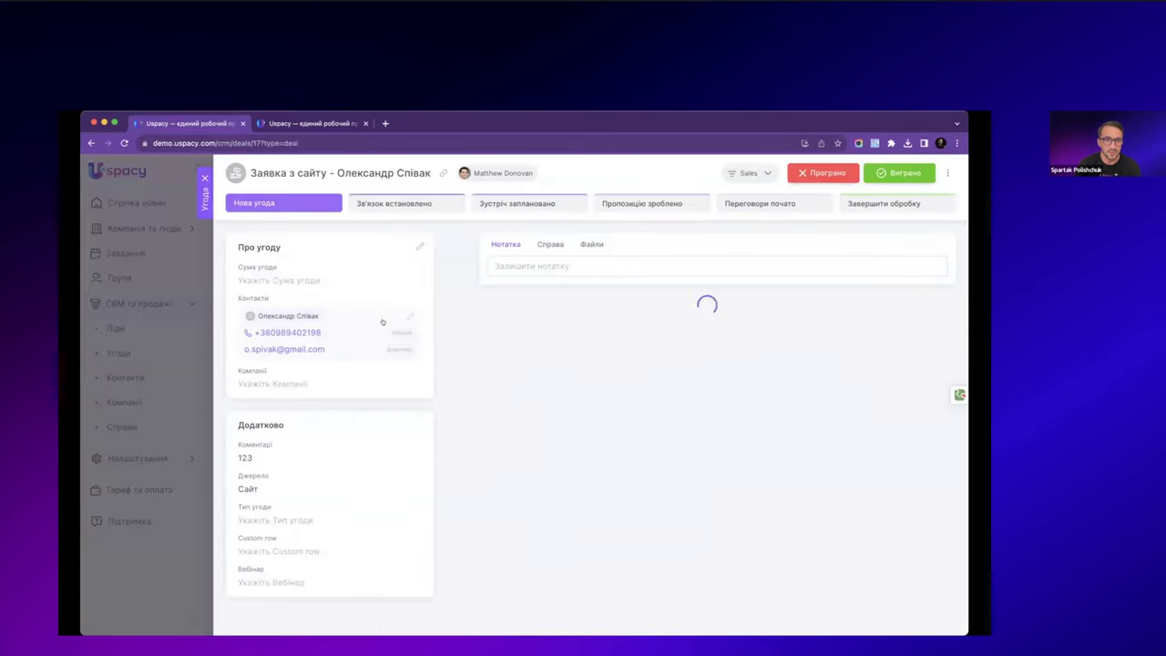
click(273, 489)
click(271, 491)
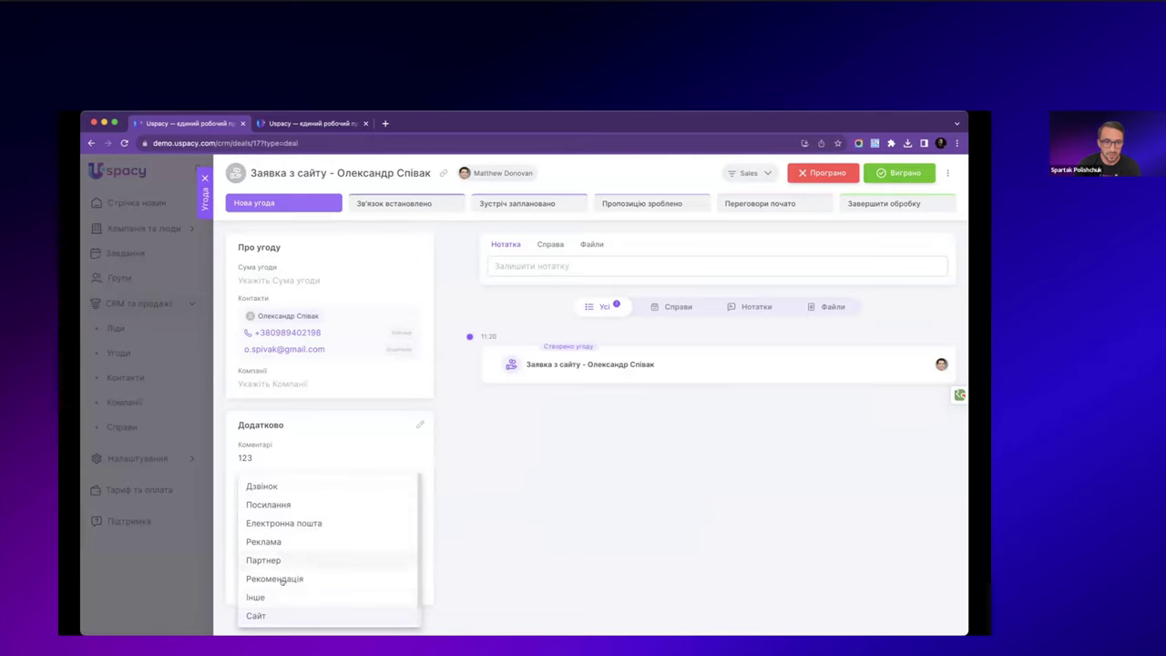
scroll(285, 587, down, 1)
click(264, 595)
click(274, 489)
click(261, 613)
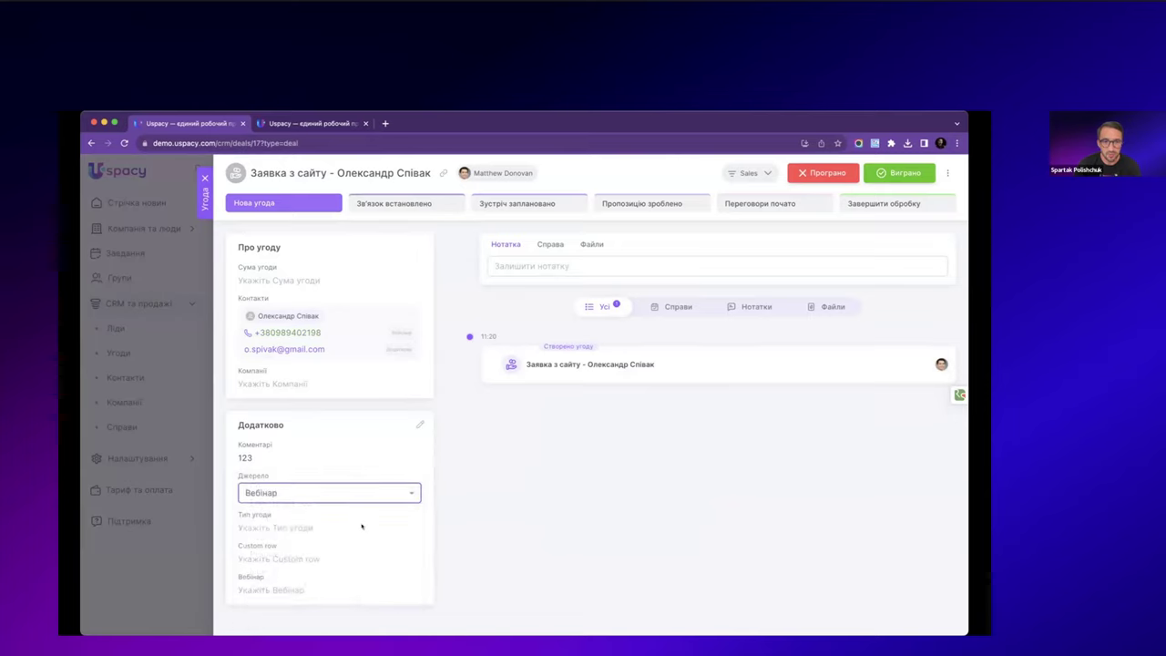
- Set the deal's Вебінар field to "Тепер усе ясно 22.08" and close the deal card
click(292, 588)
click(295, 584)
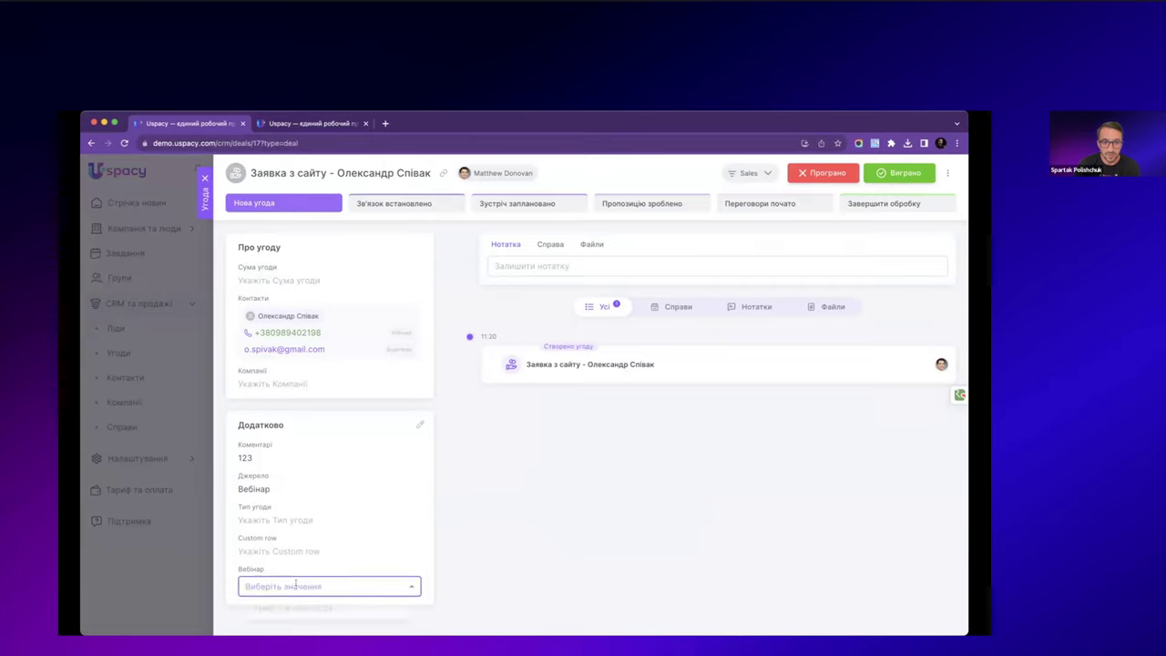
click(291, 607)
click(455, 555)
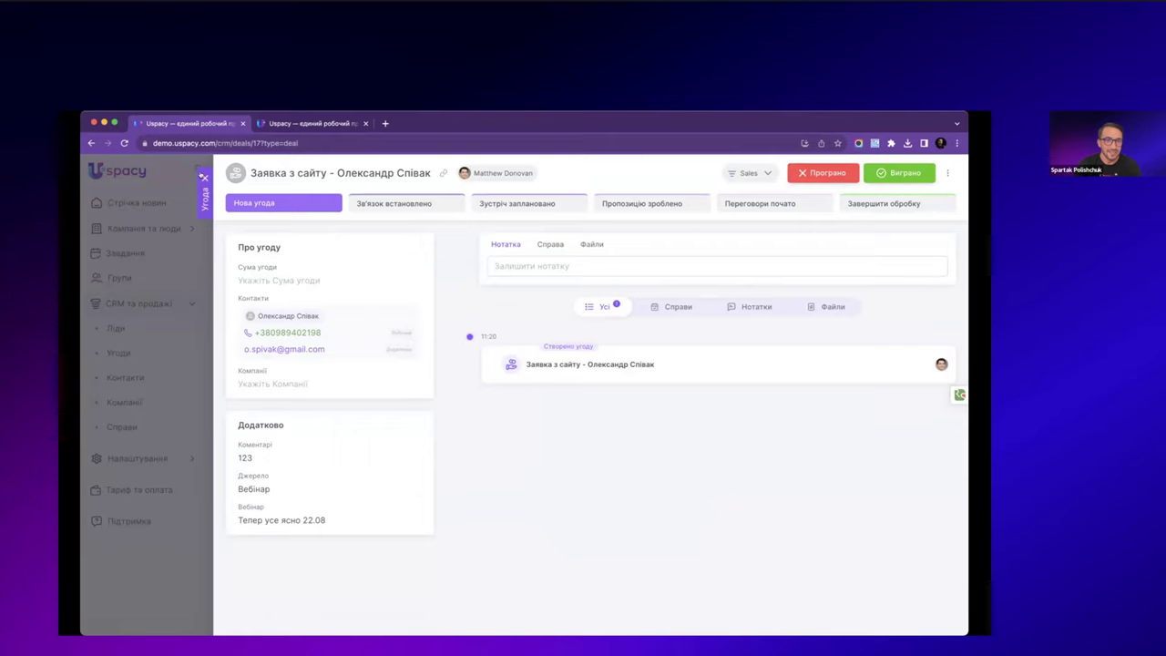
click(202, 177)
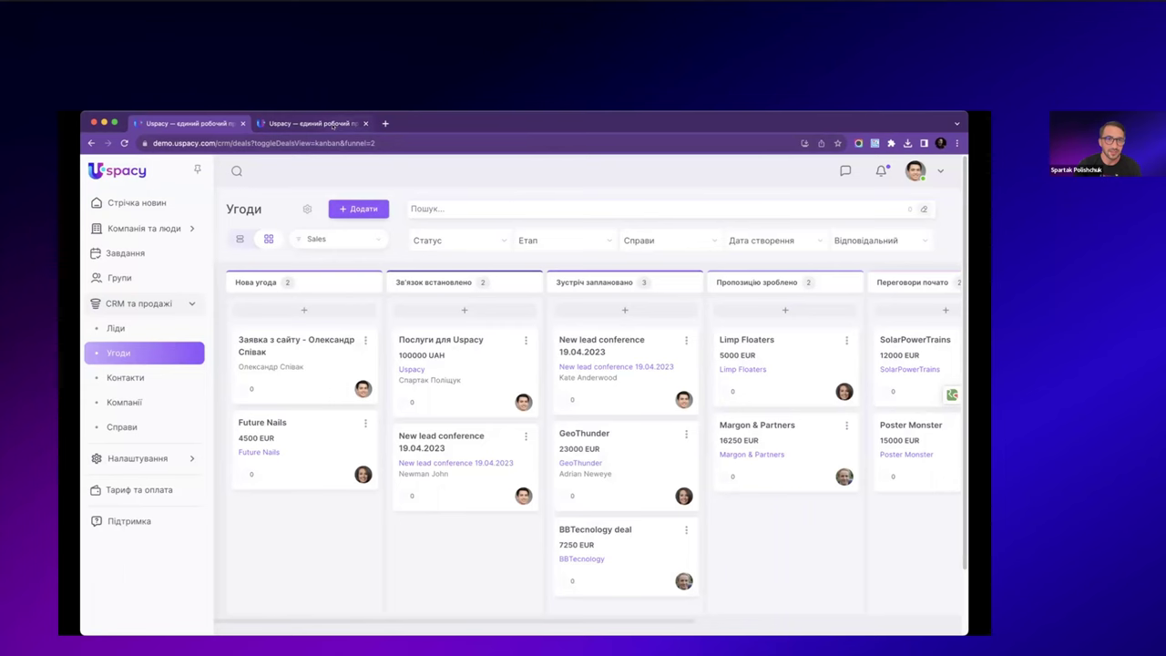
- In the call journal, play the recording of the most recent incoming call, and view and close its linked lead
click(335, 124)
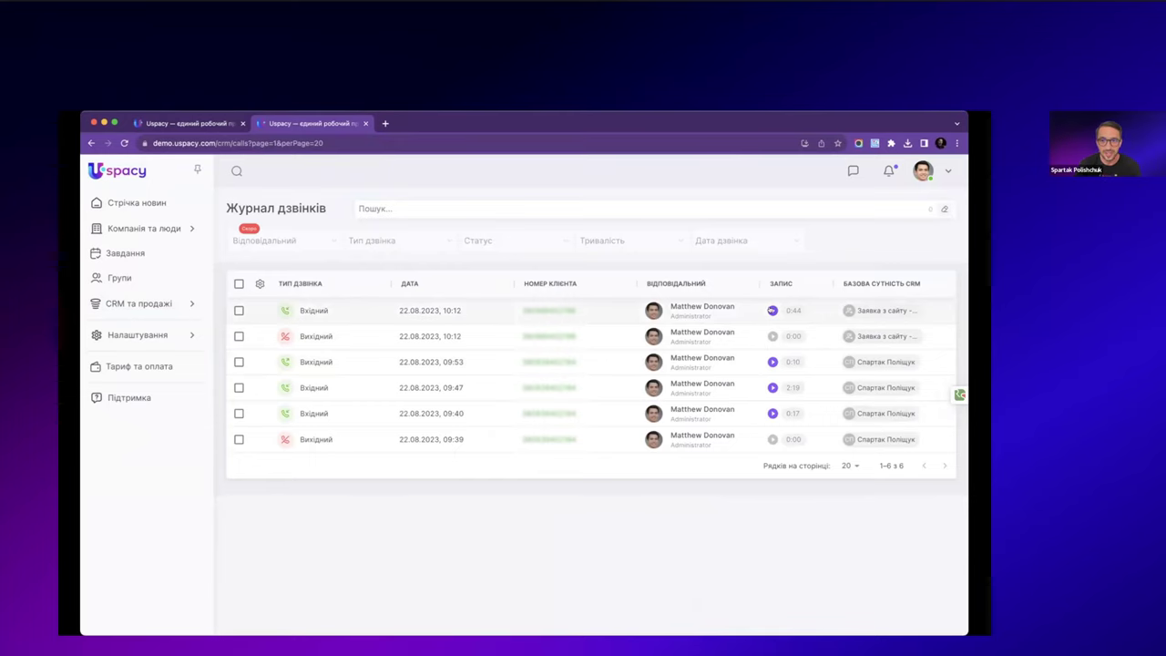
click(772, 309)
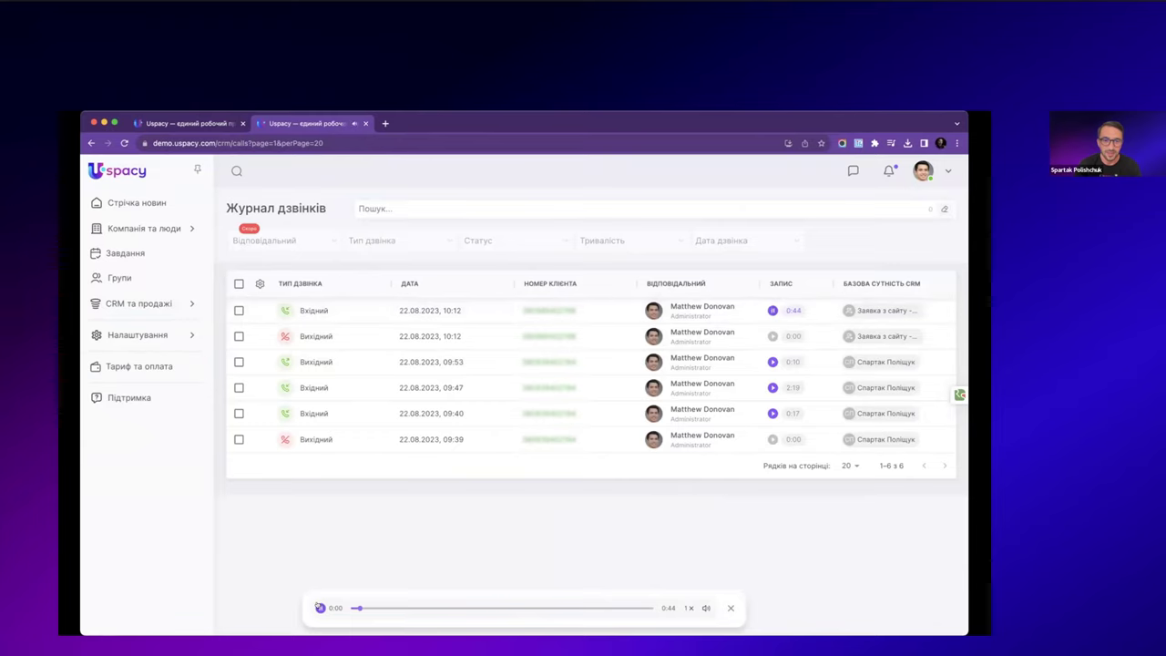
click(689, 607)
click(730, 608)
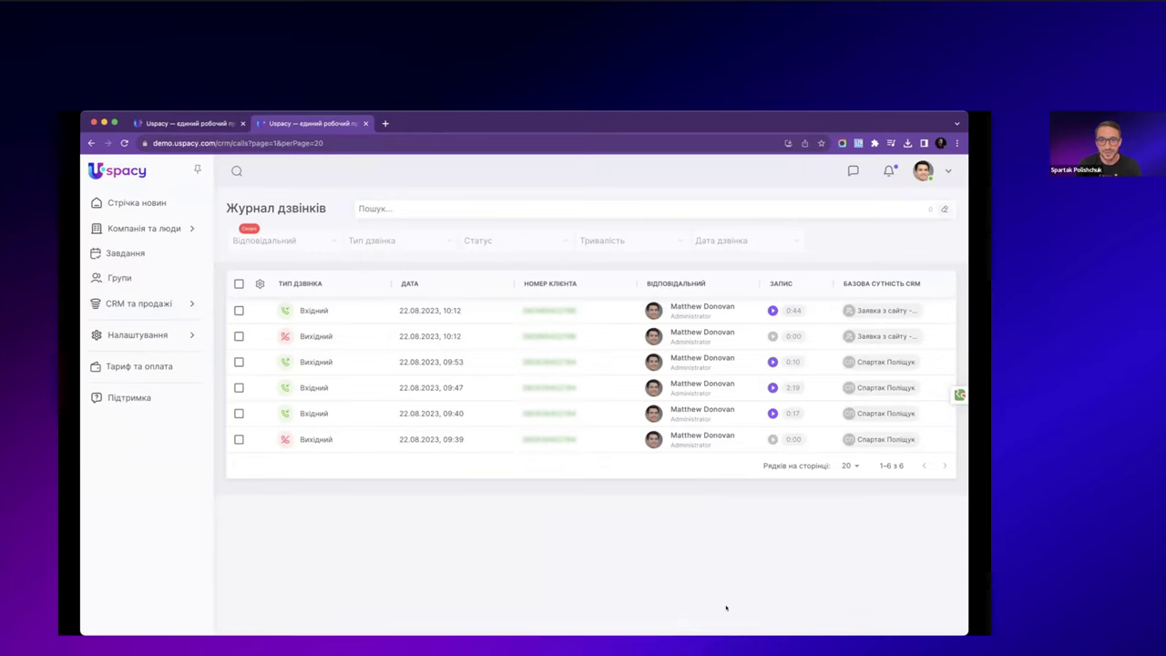
click(867, 310)
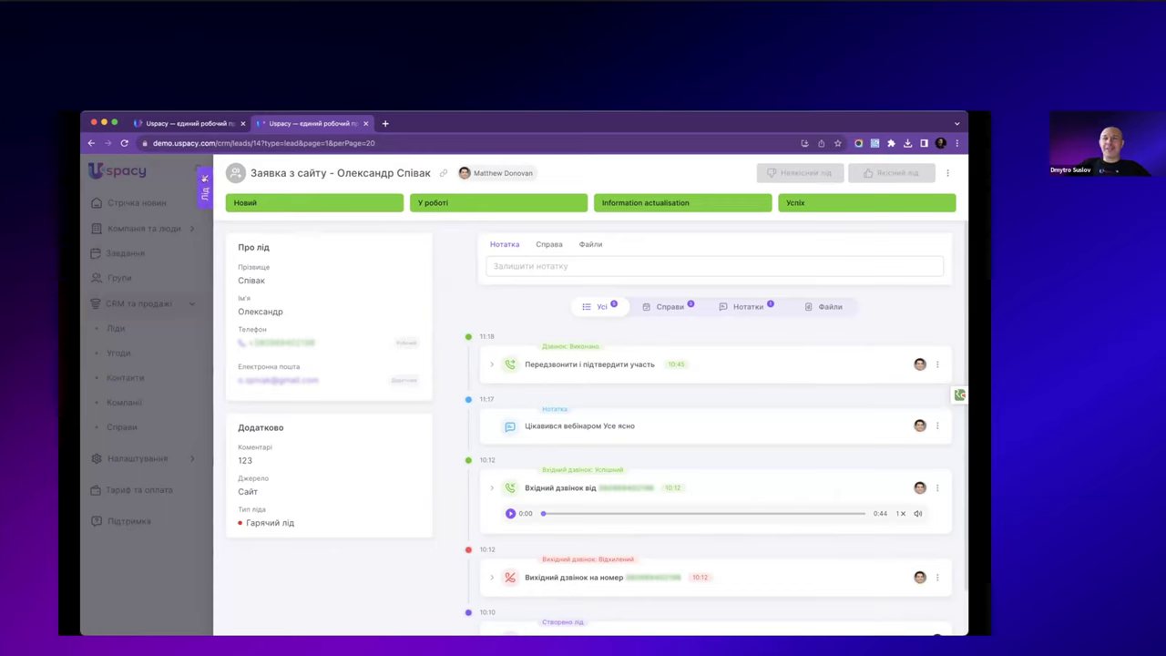
click(206, 176)
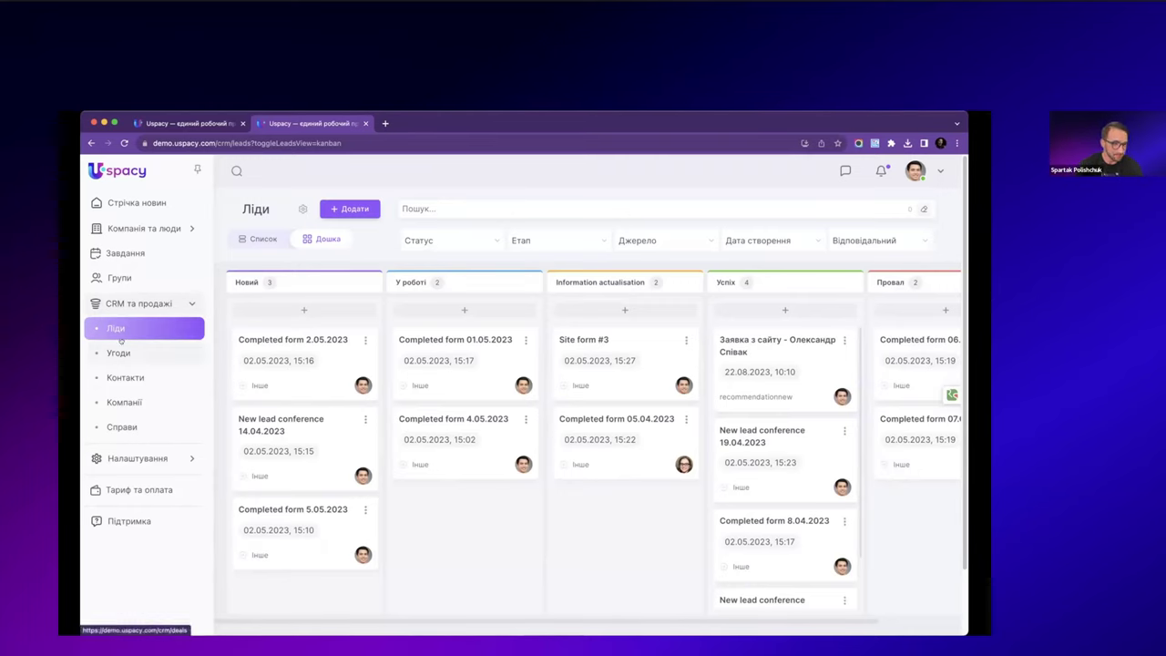
- Show the Завдання section as a board and examine the status, priority and full filter options
click(168, 252)
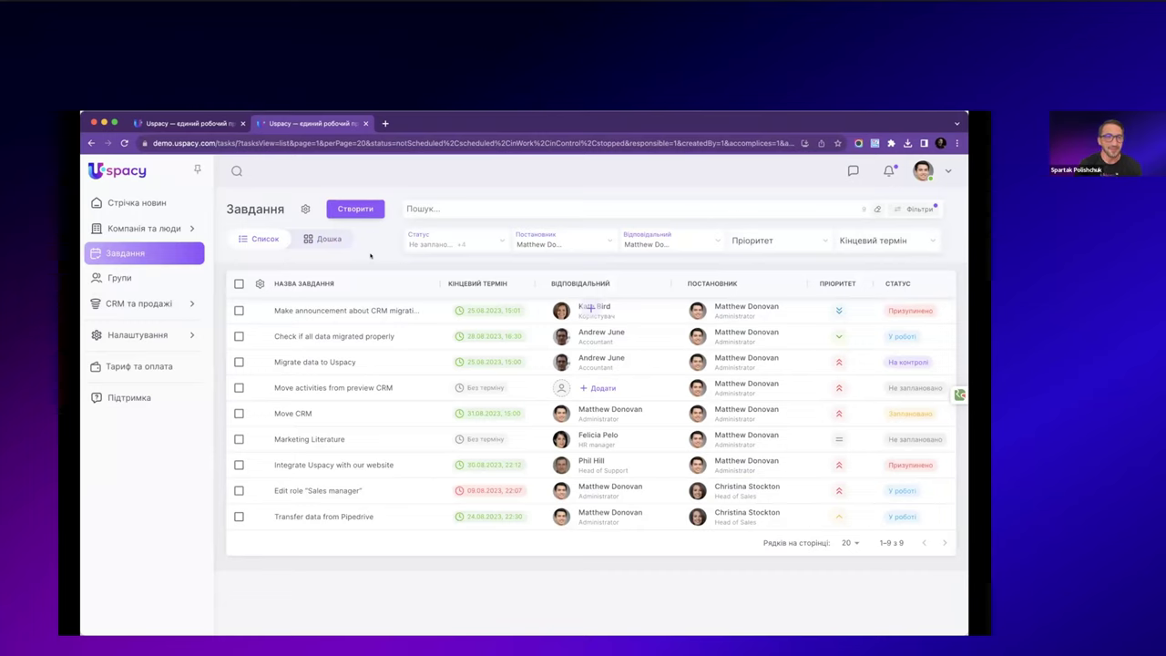
click(330, 239)
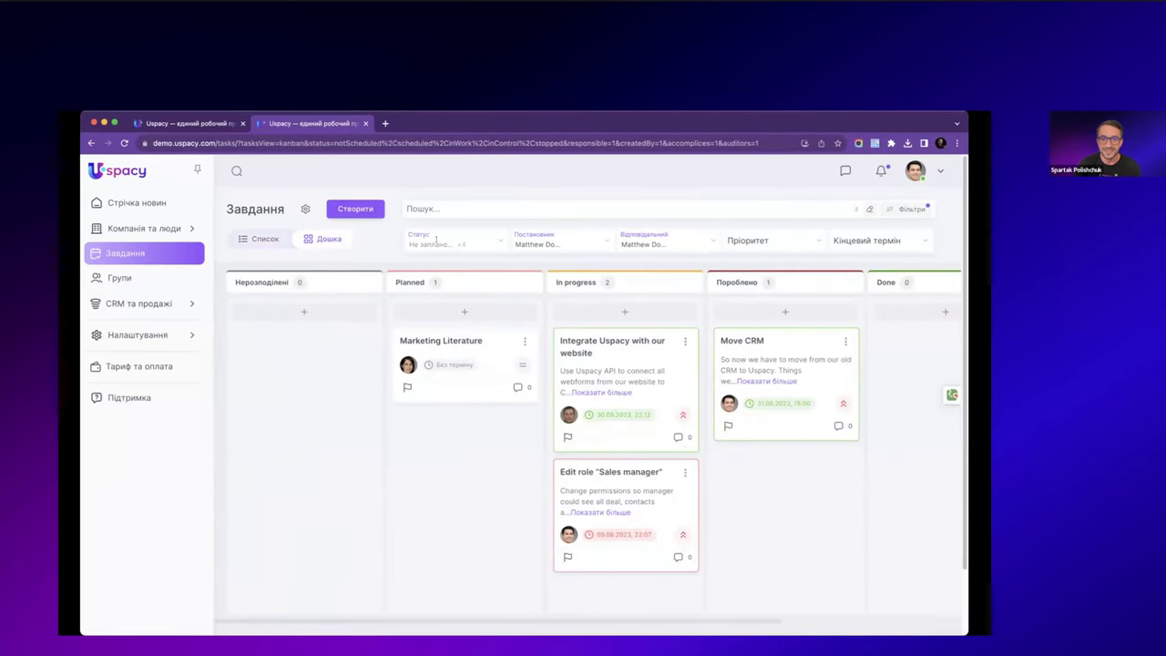
click(484, 238)
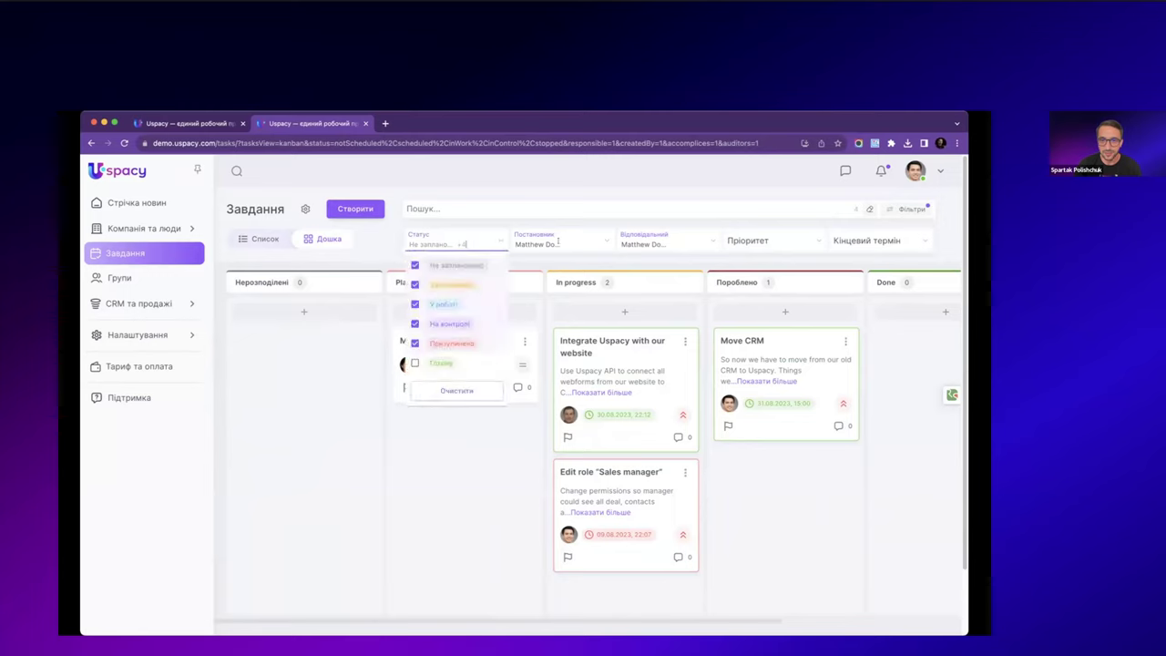
click(774, 234)
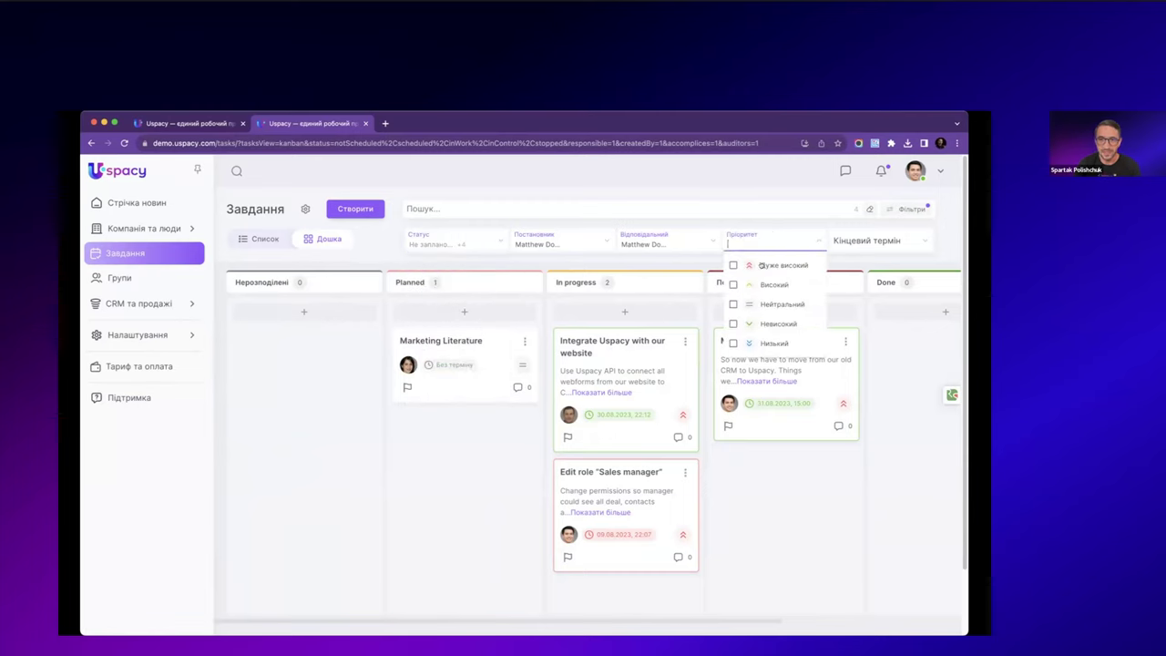
click(867, 256)
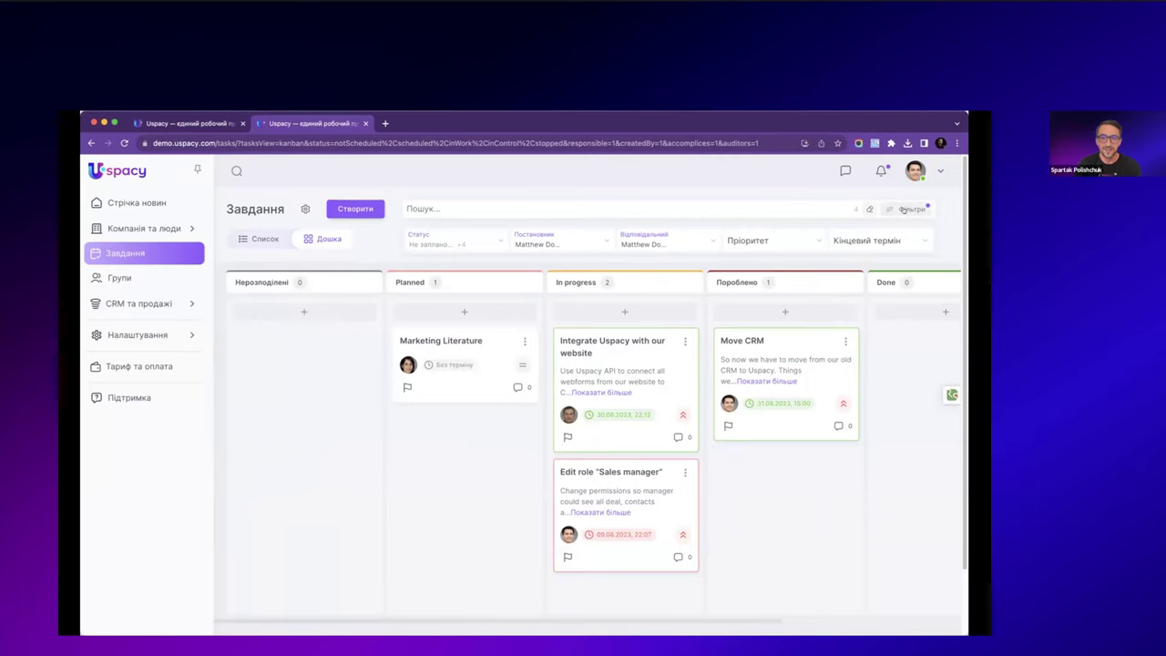
click(903, 210)
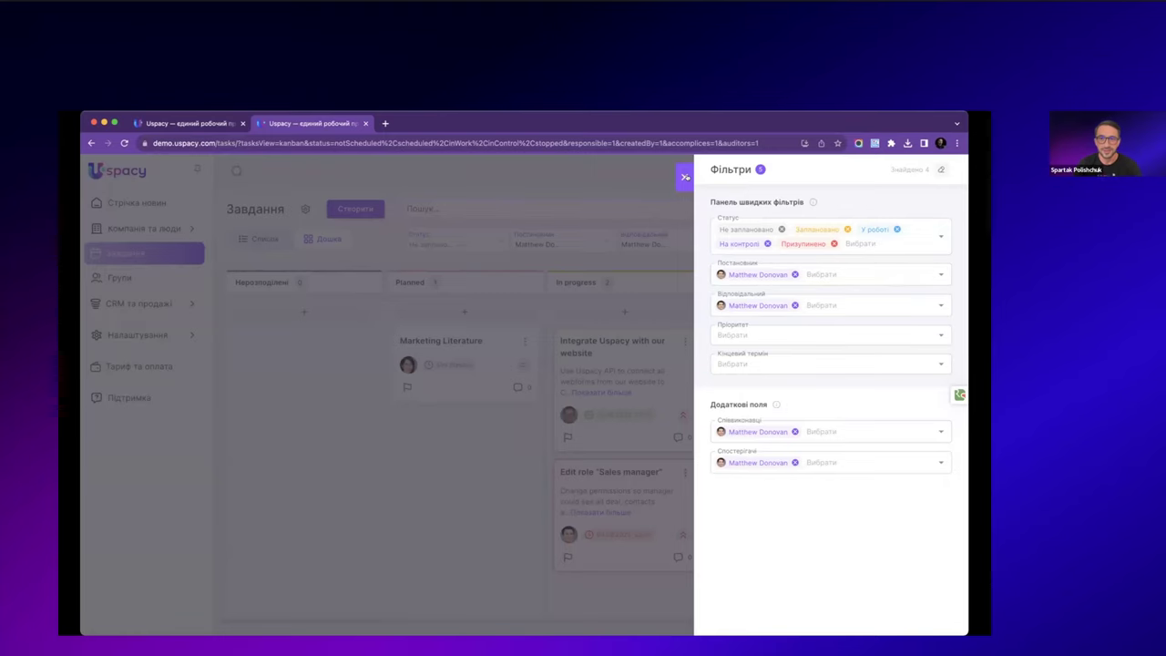
click(684, 176)
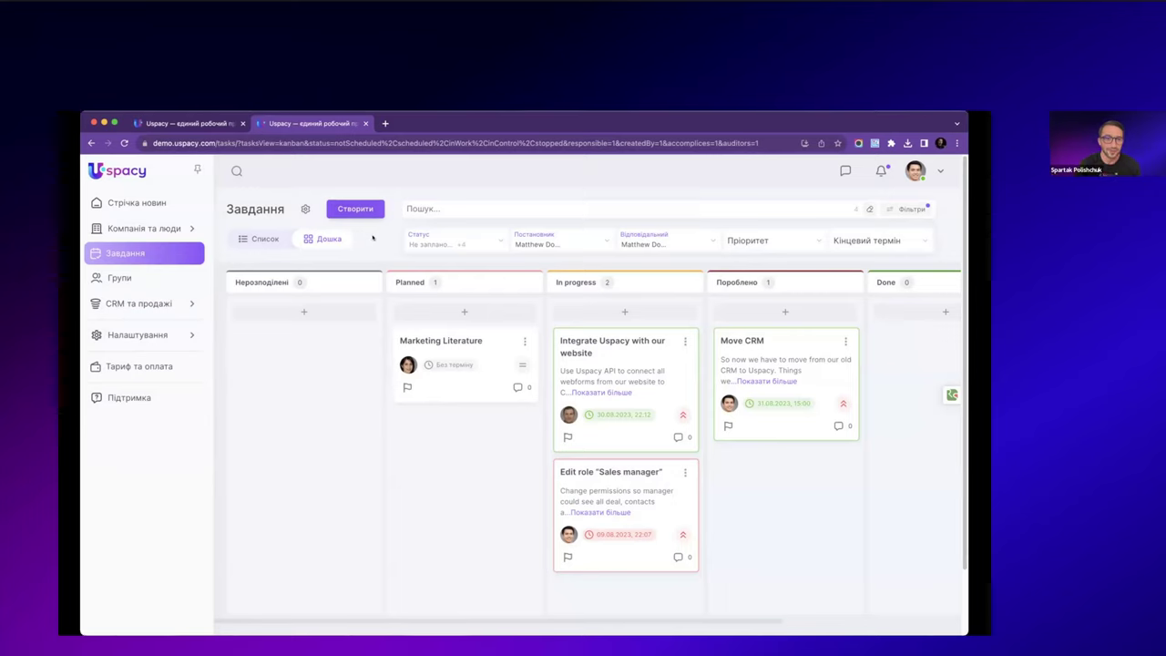
- Start a new task and assign the user listed right after Employee as its Відповідальний
click(367, 208)
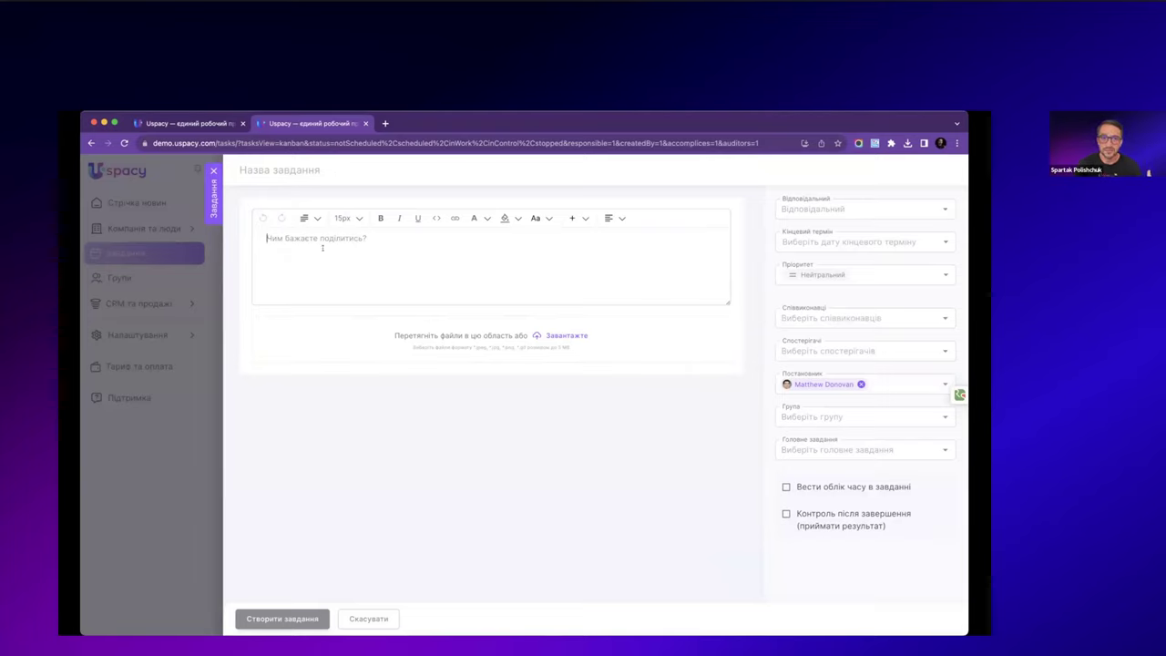
click(794, 211)
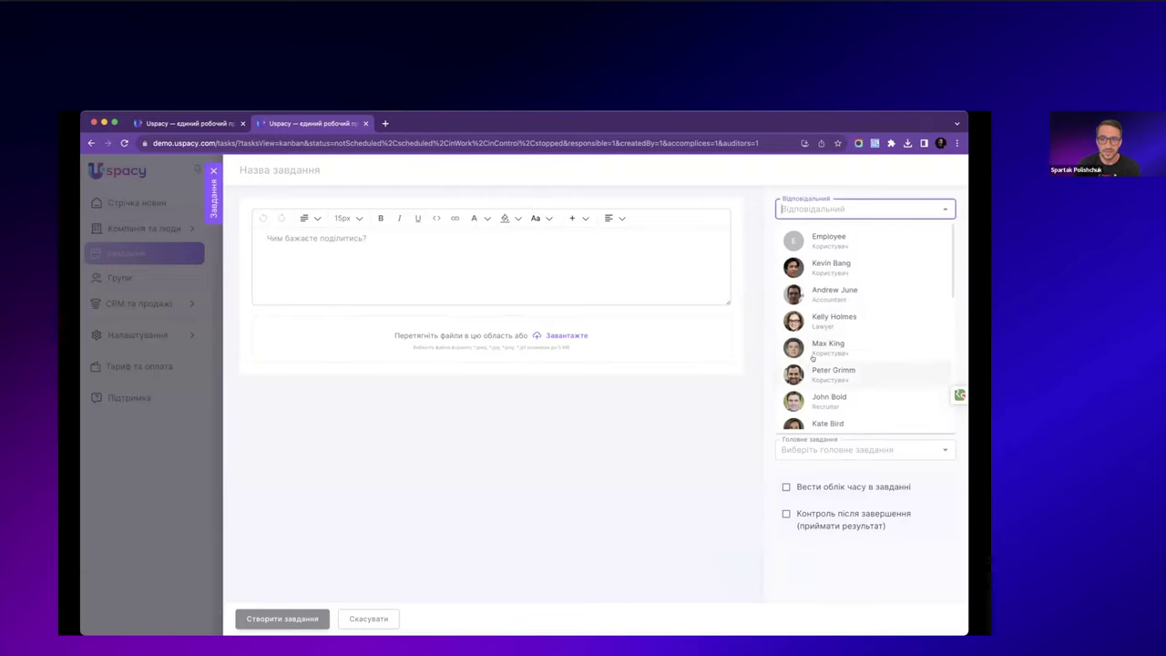
click(831, 266)
- Set the new task's Кінцевий термін to 25.08.2023, 12:00 and its Пріоритет to Невисокий
click(823, 242)
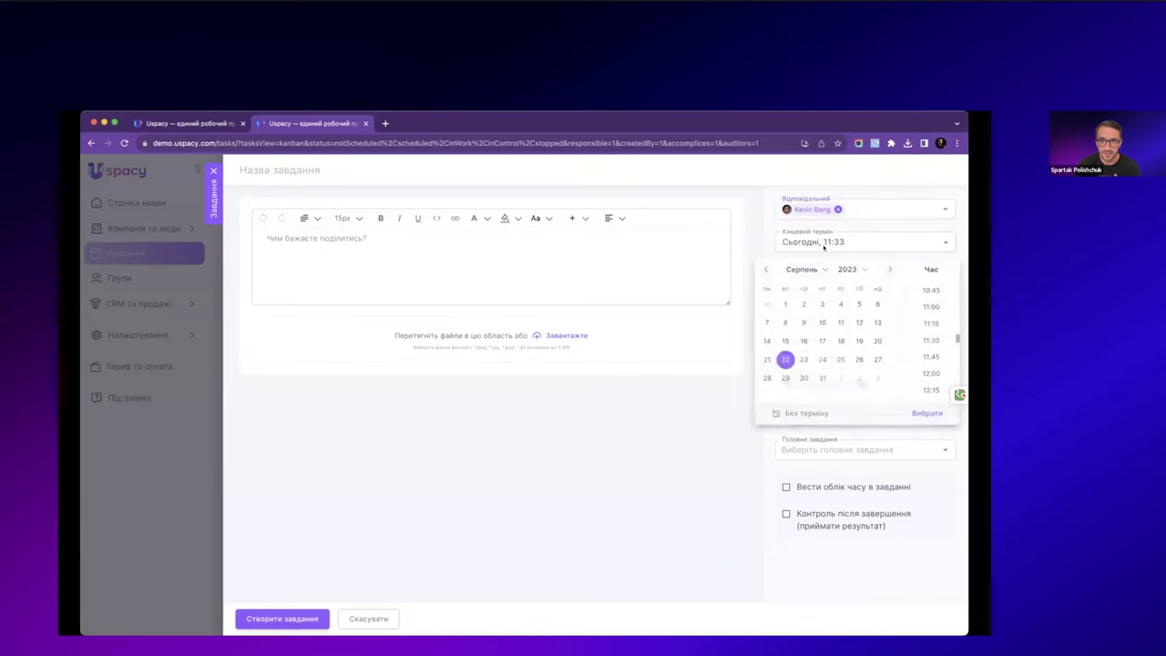
click(795, 414)
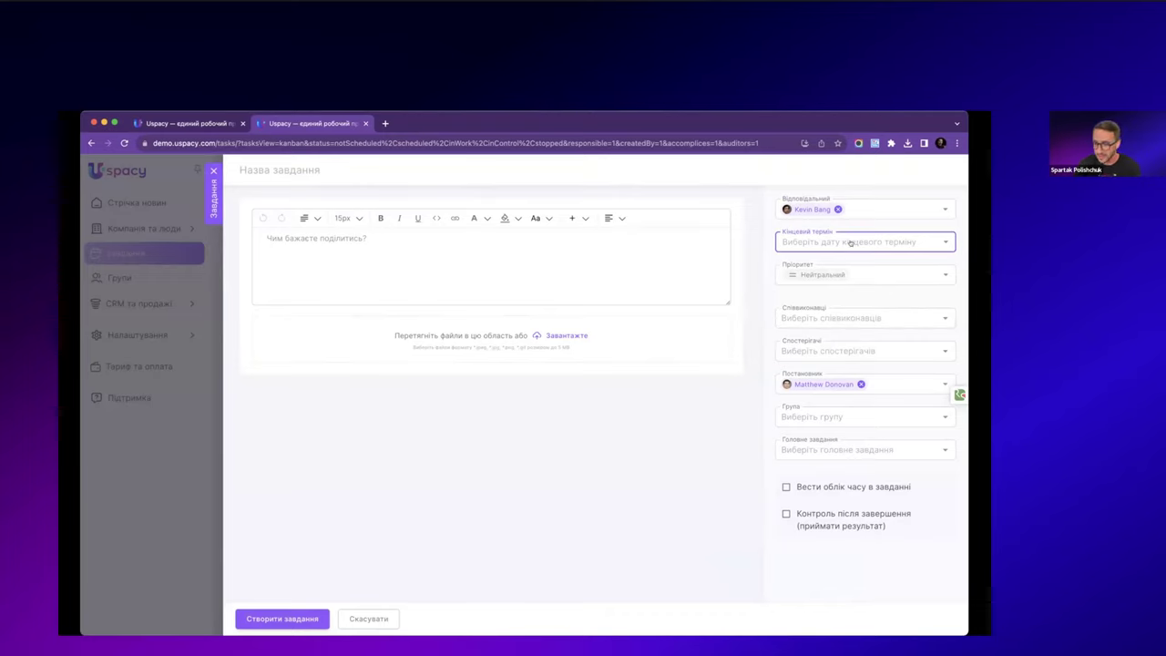
click(850, 242)
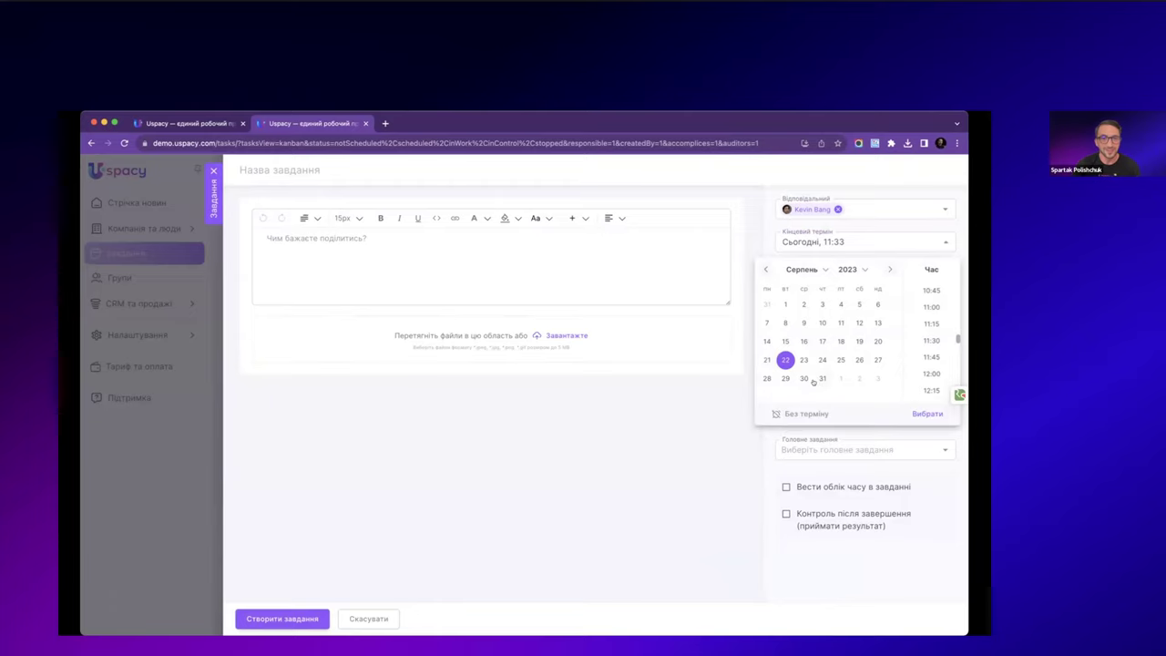
click(840, 360)
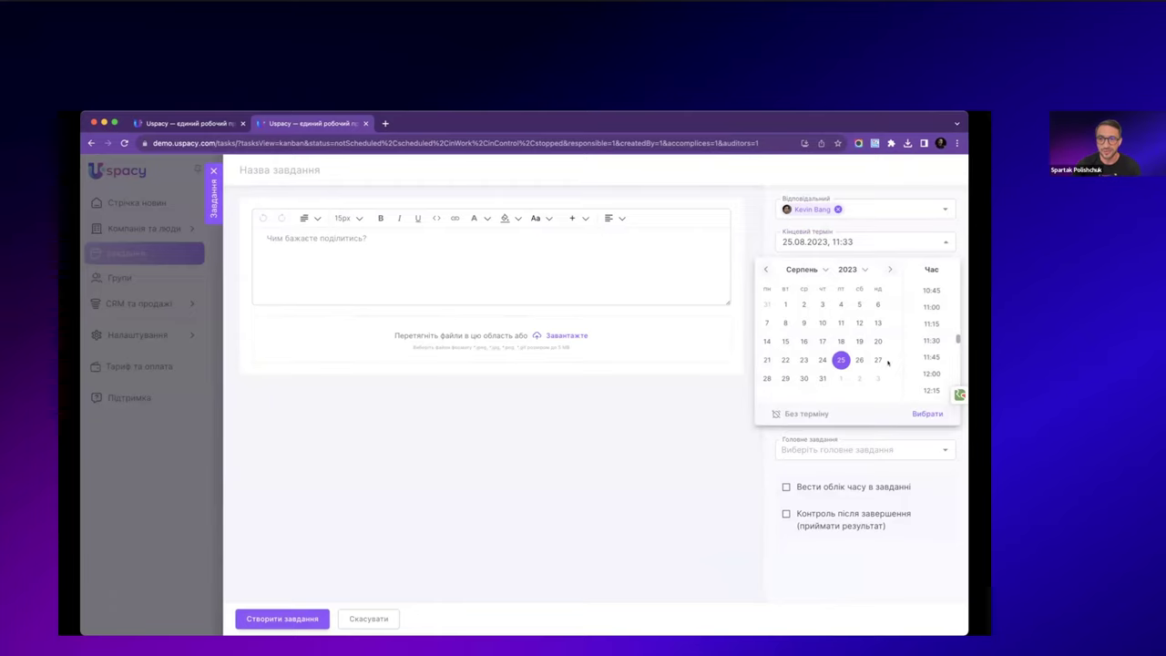
click(927, 373)
click(927, 414)
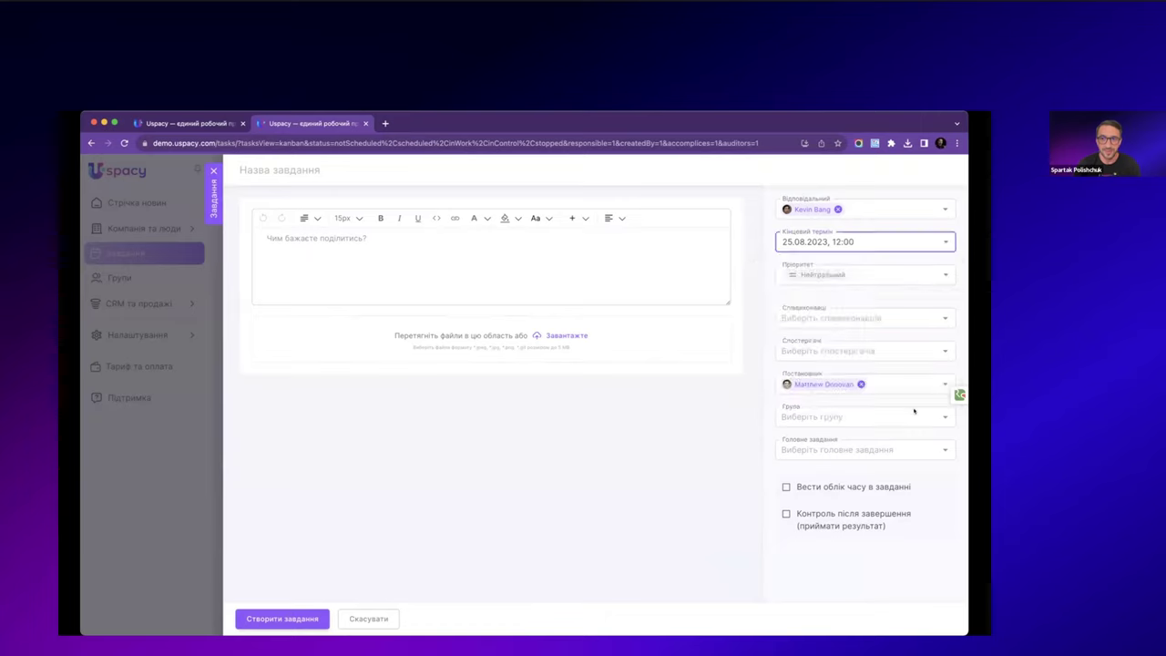
click(852, 282)
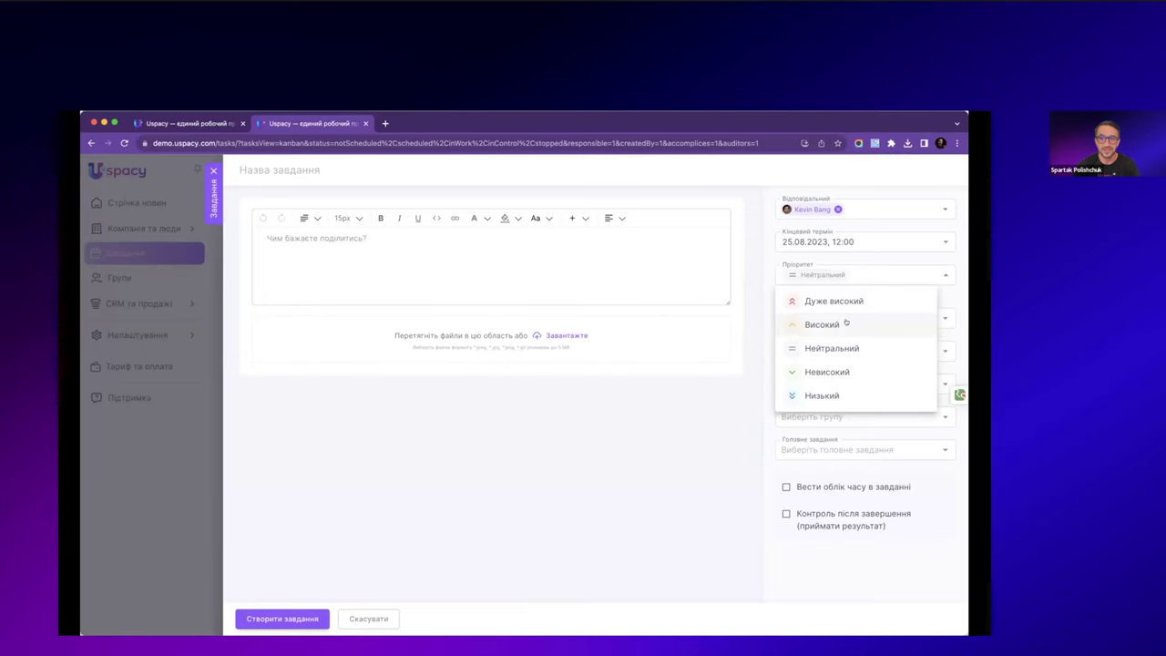
click(829, 372)
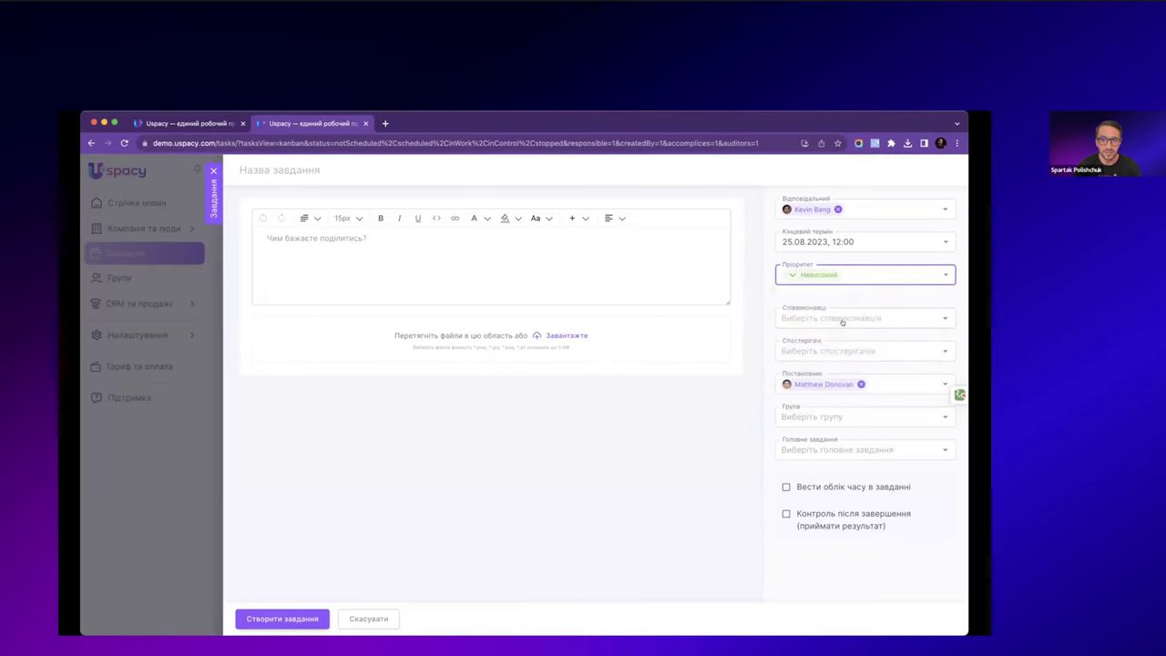
- Add the Accountant and the Lawyer to the new task as Співвиконавці
click(842, 318)
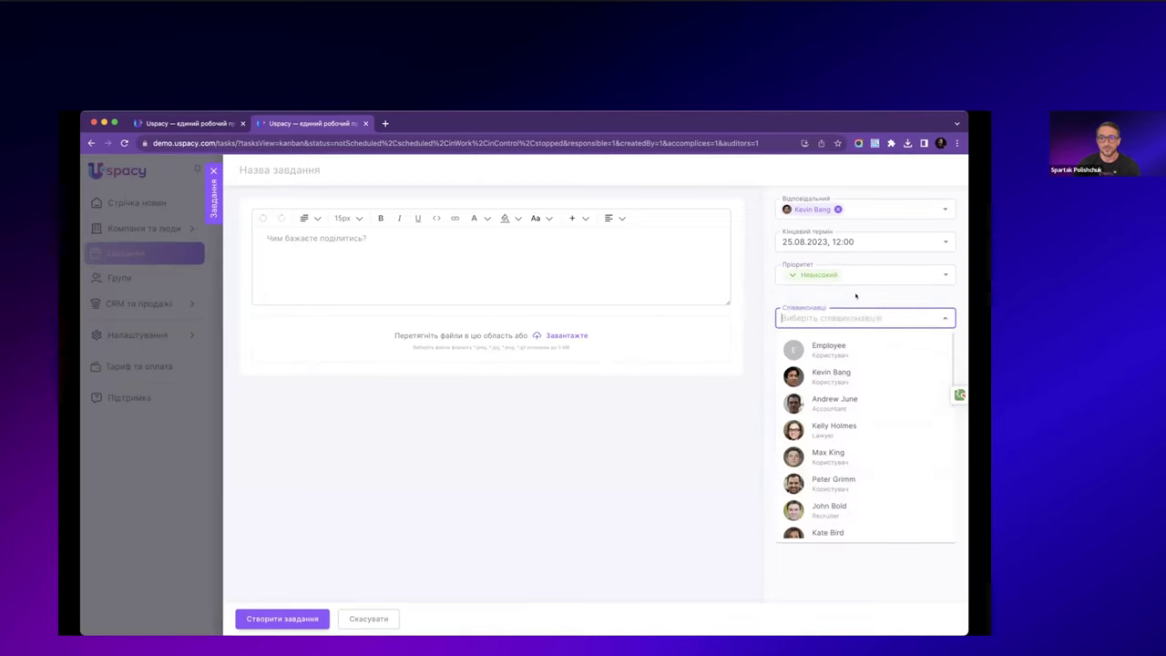
click(855, 295)
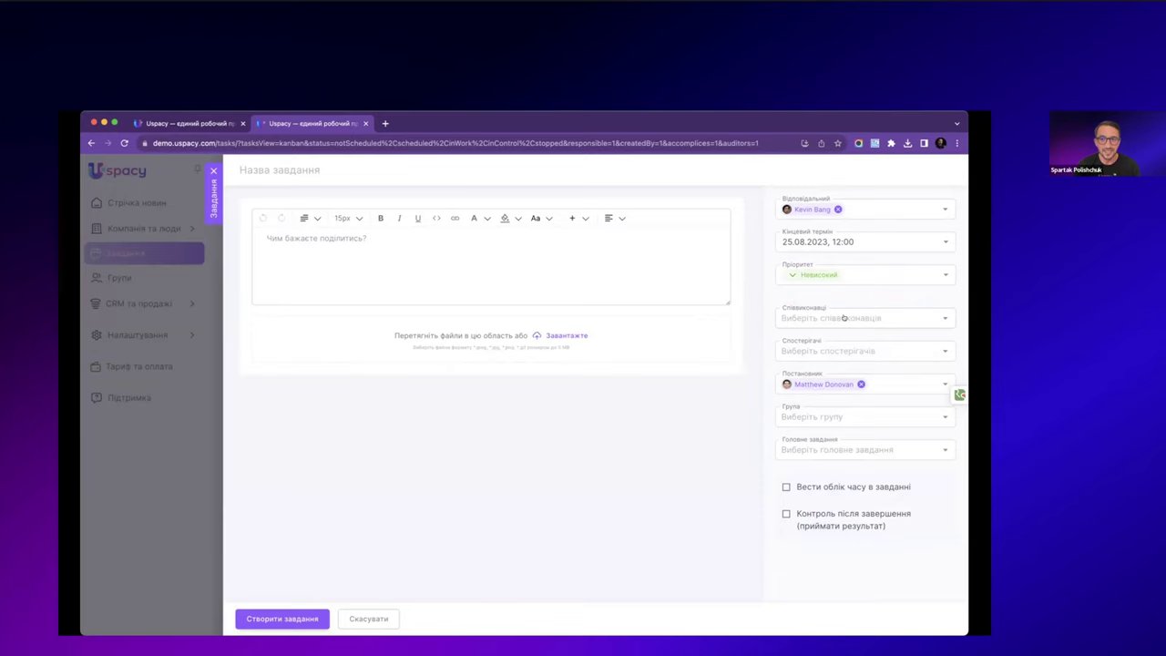
click(843, 318)
click(851, 407)
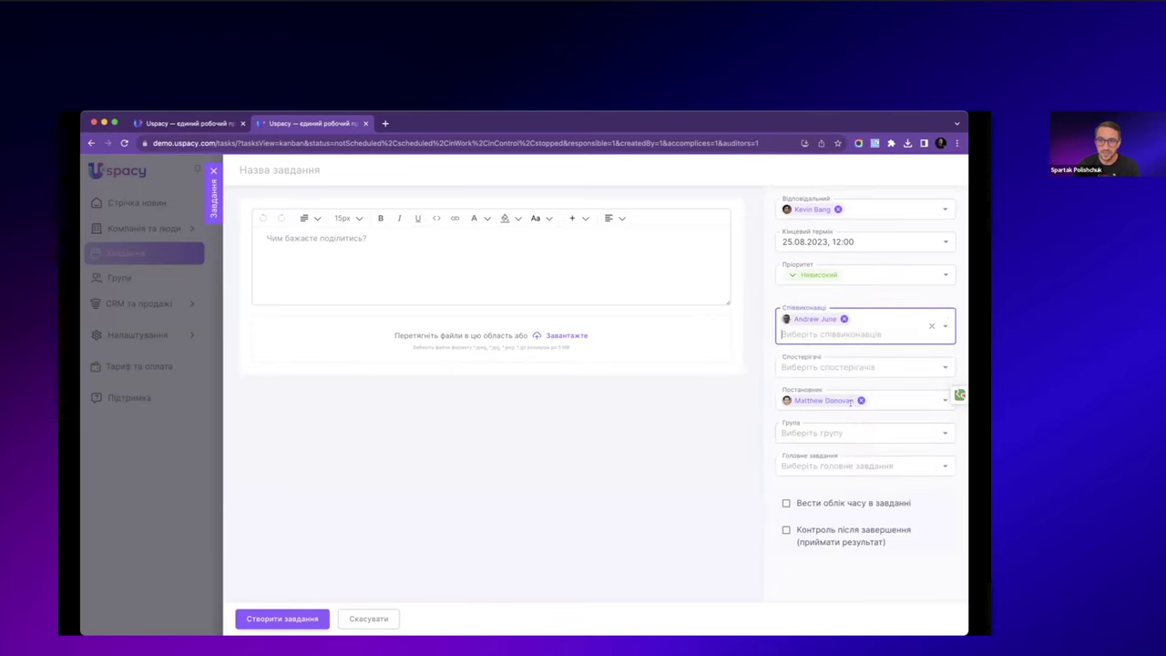
click(860, 339)
click(836, 414)
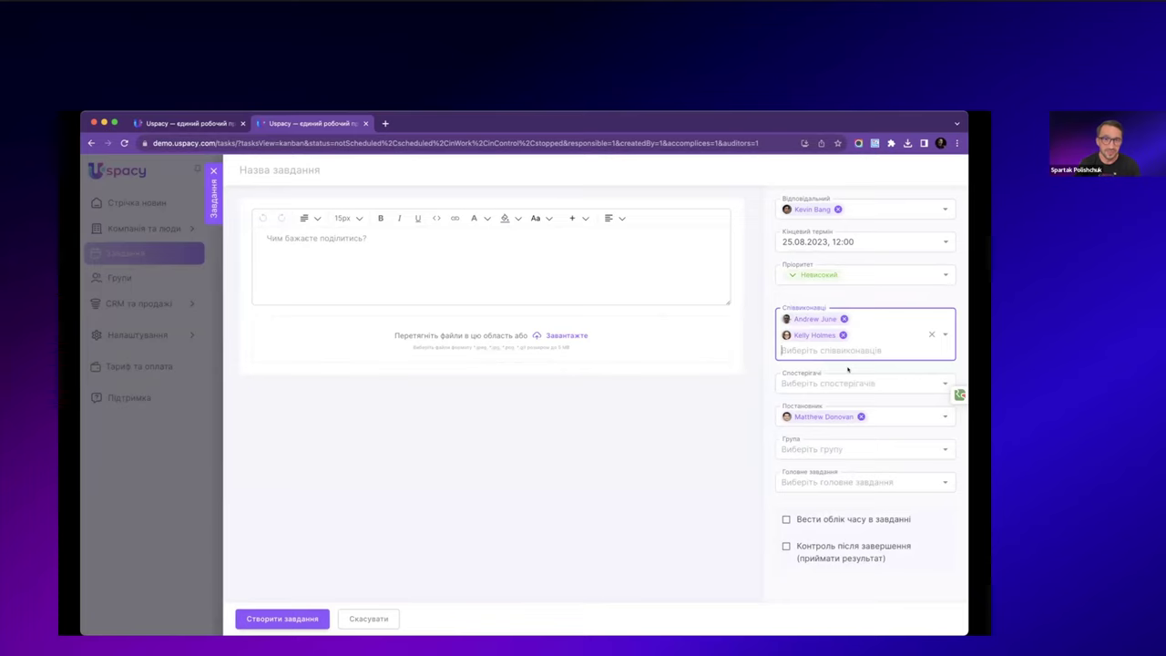
- Add the user listed just before the Recruiter to Спостерігачі and assign the task to the Development group
click(847, 372)
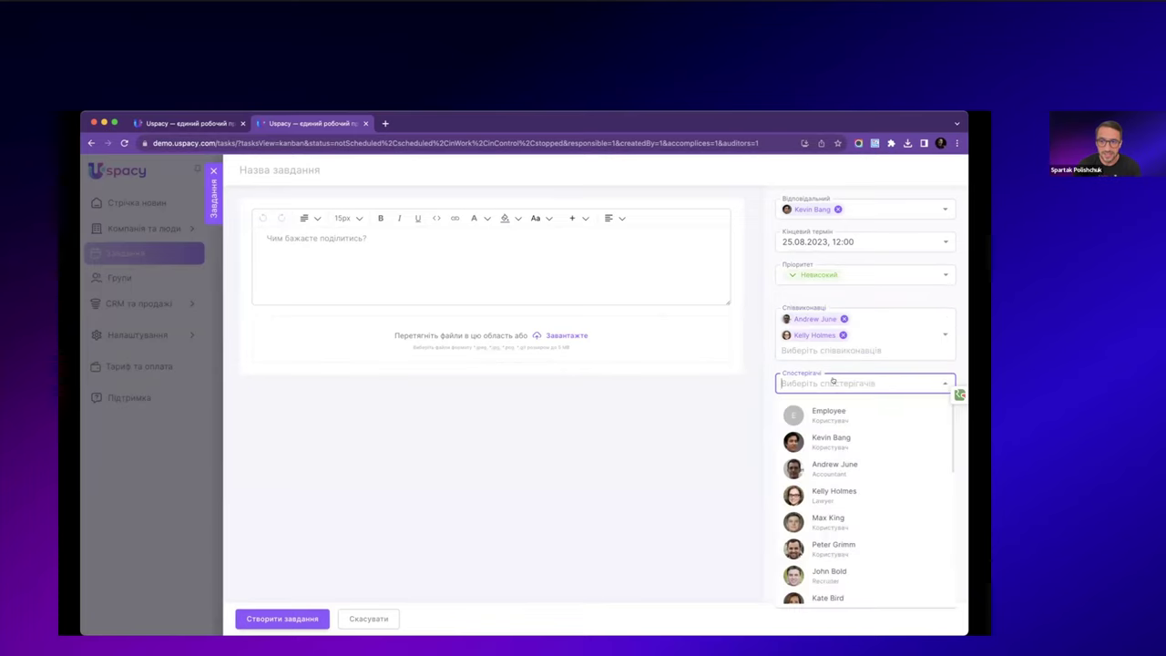
click(832, 545)
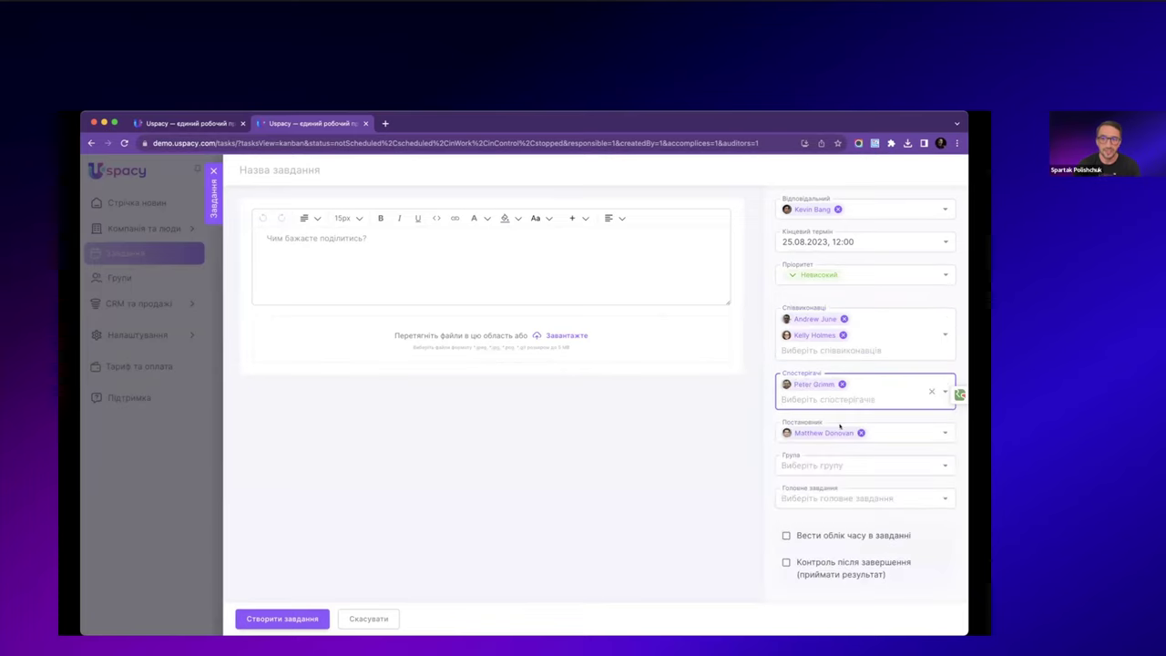
click(843, 414)
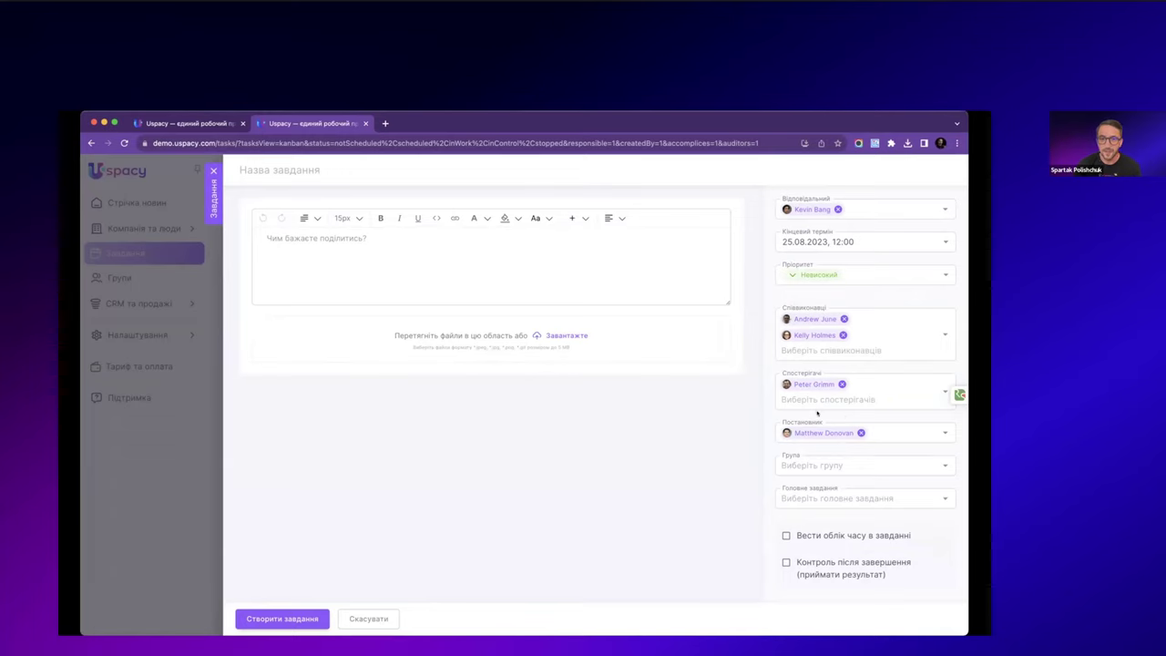
click(800, 465)
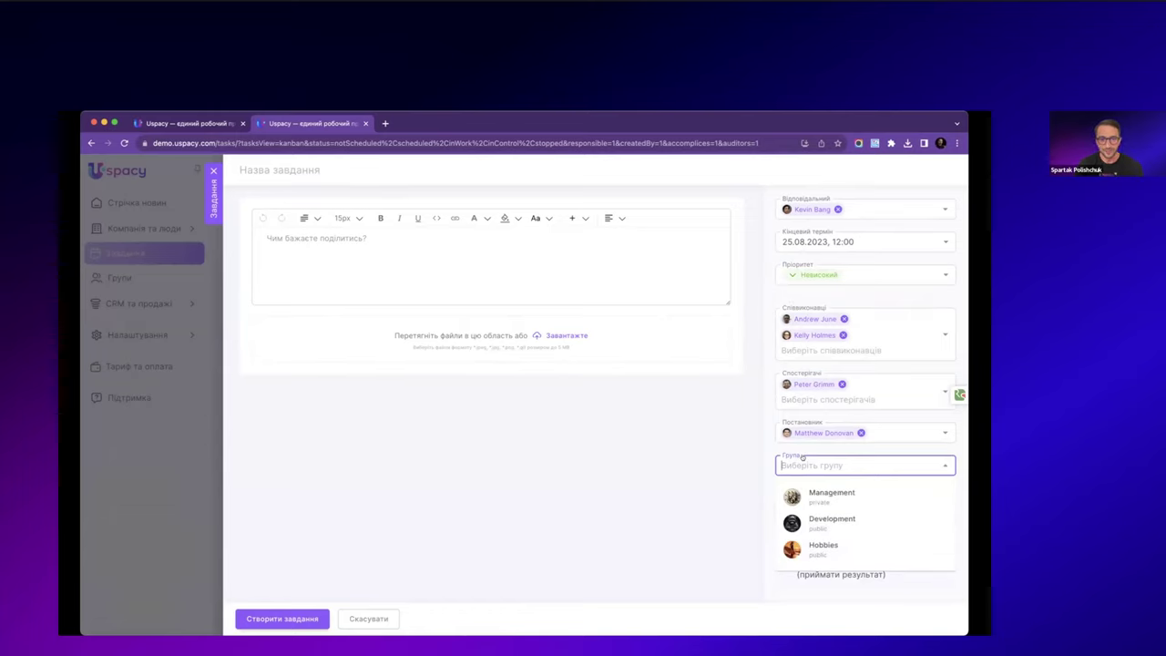
click(822, 520)
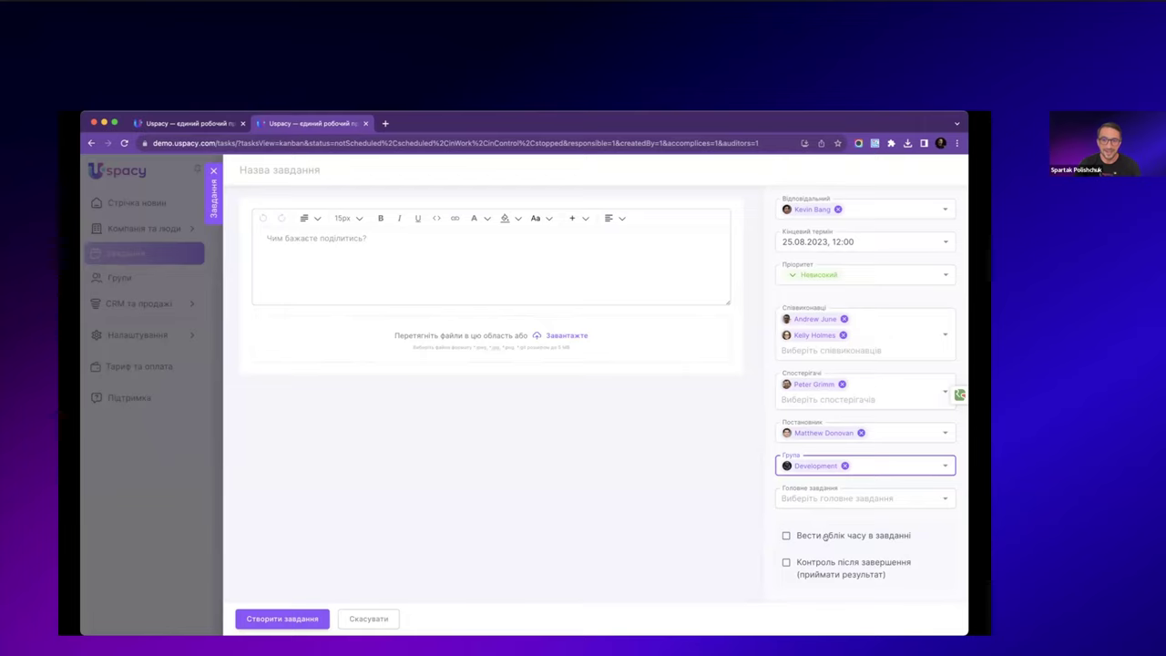
- Enable time tracking for the task with an expected duration of 5 hours, and enable Контроль після завершення
click(825, 538)
scroll(826, 539, down, 1)
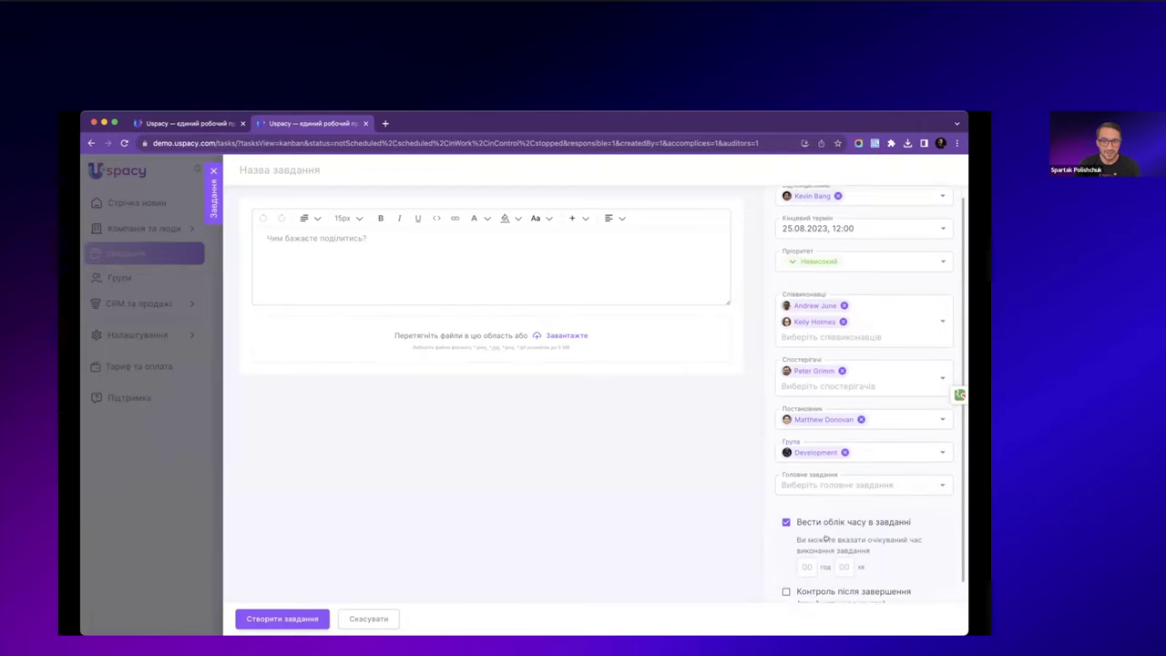
click(807, 554)
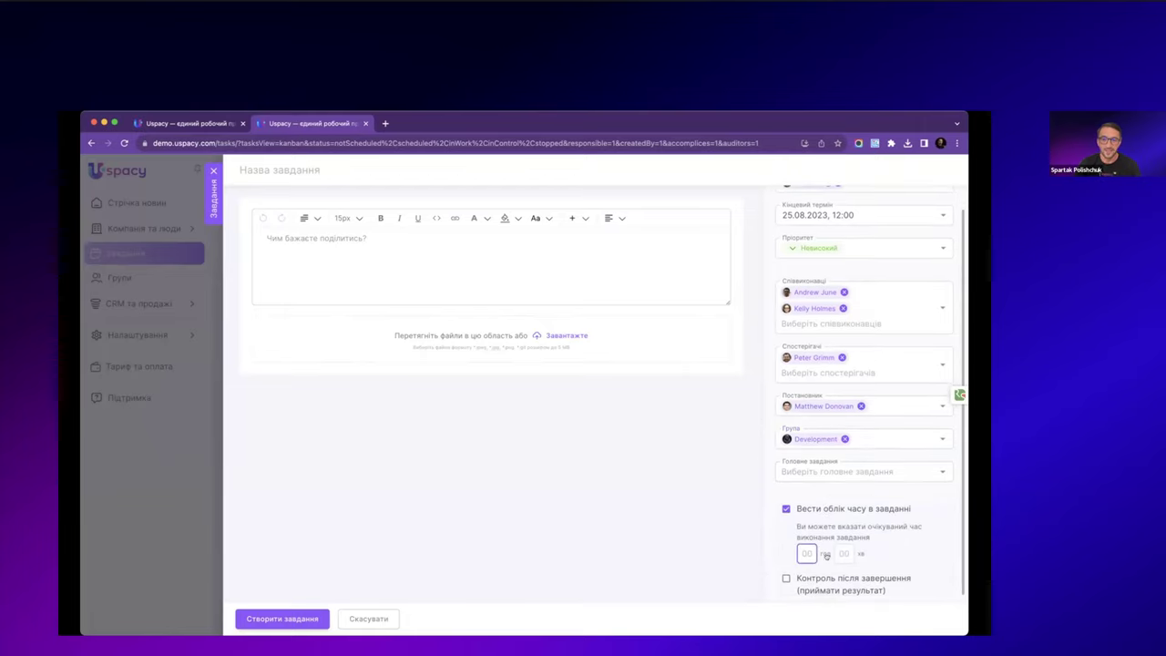
click(891, 541)
click(869, 537)
scroll(866, 546, down, 1)
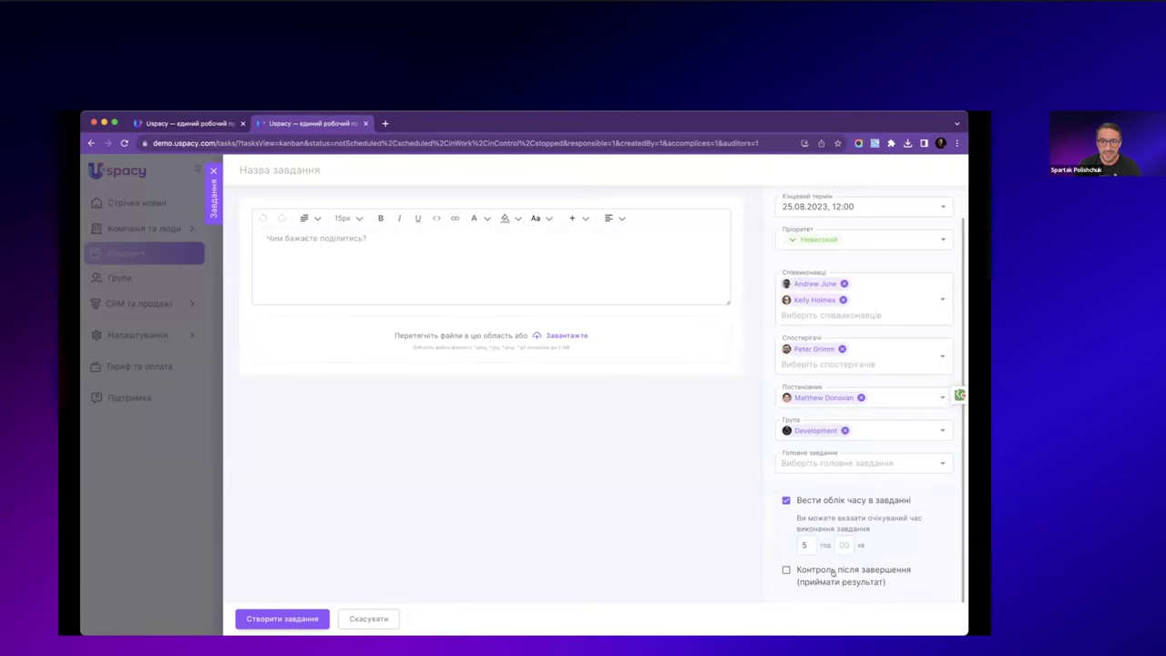
click(832, 571)
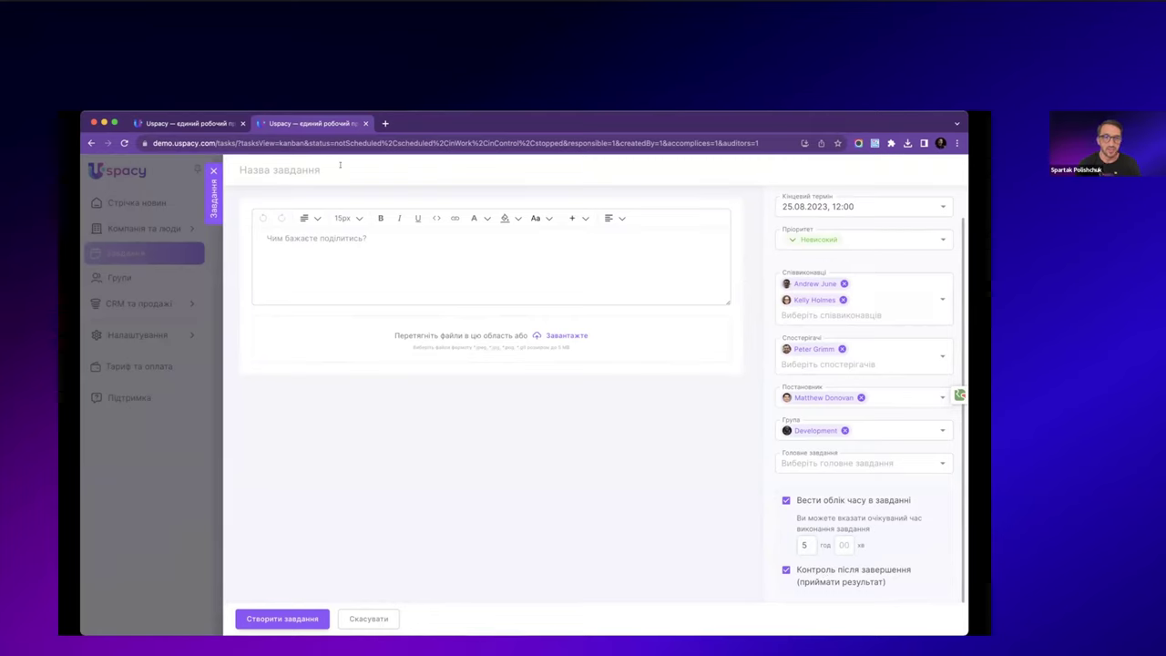
- Name the new task "Завдання на вебінарі"
text(За)
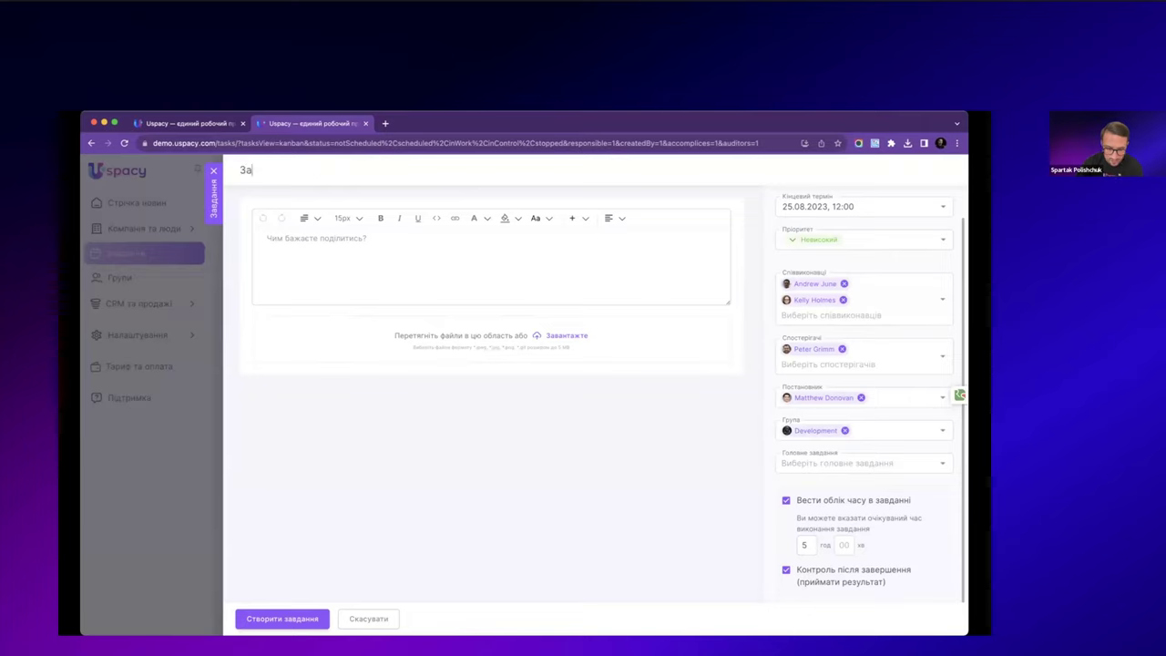
text(вдання)
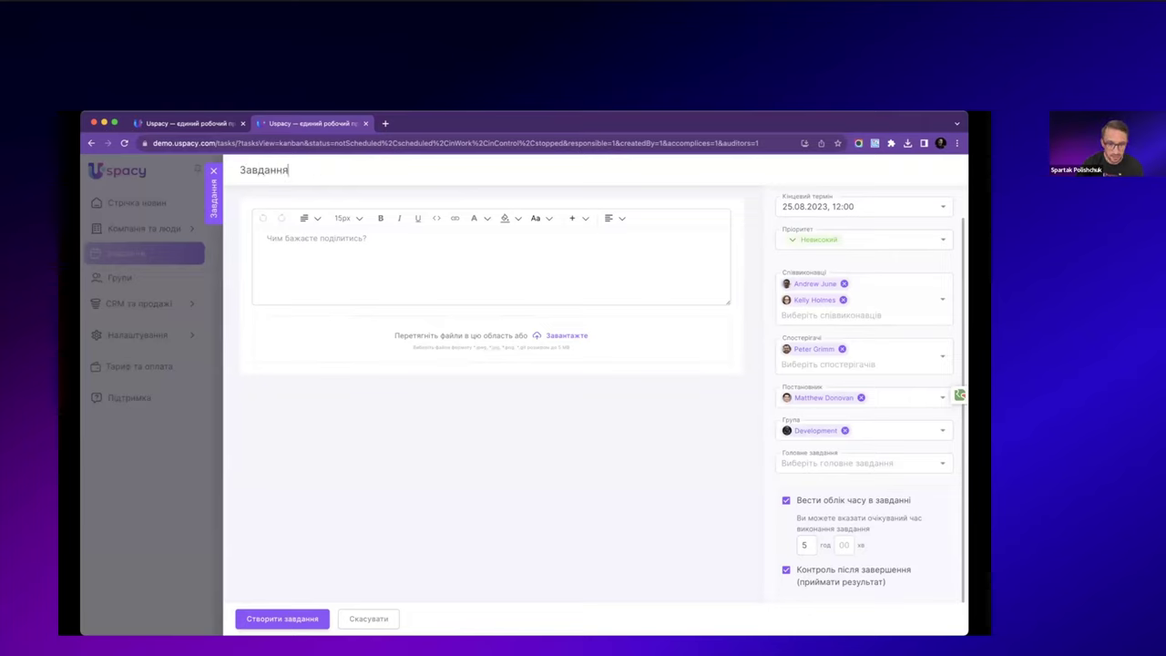
text( на вебінарі)
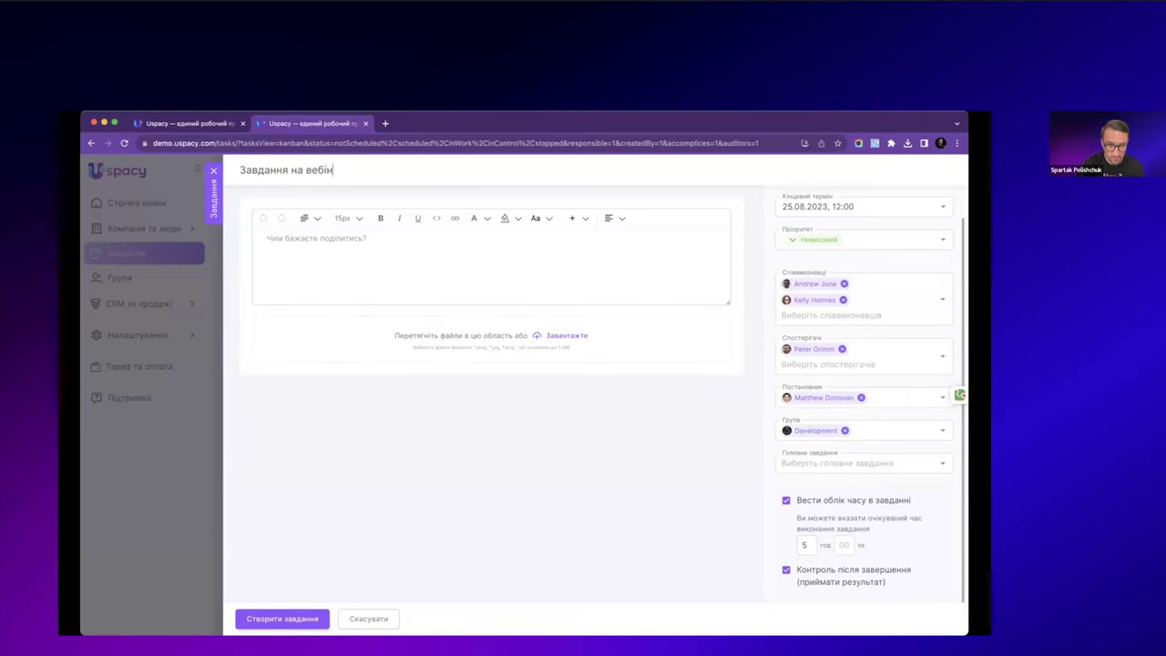
- Write the task description "Просто треба протестувати функціонал створення завдання" and, on a new line, "А також трошки форматування. Наприклад список:"
click(329, 240)
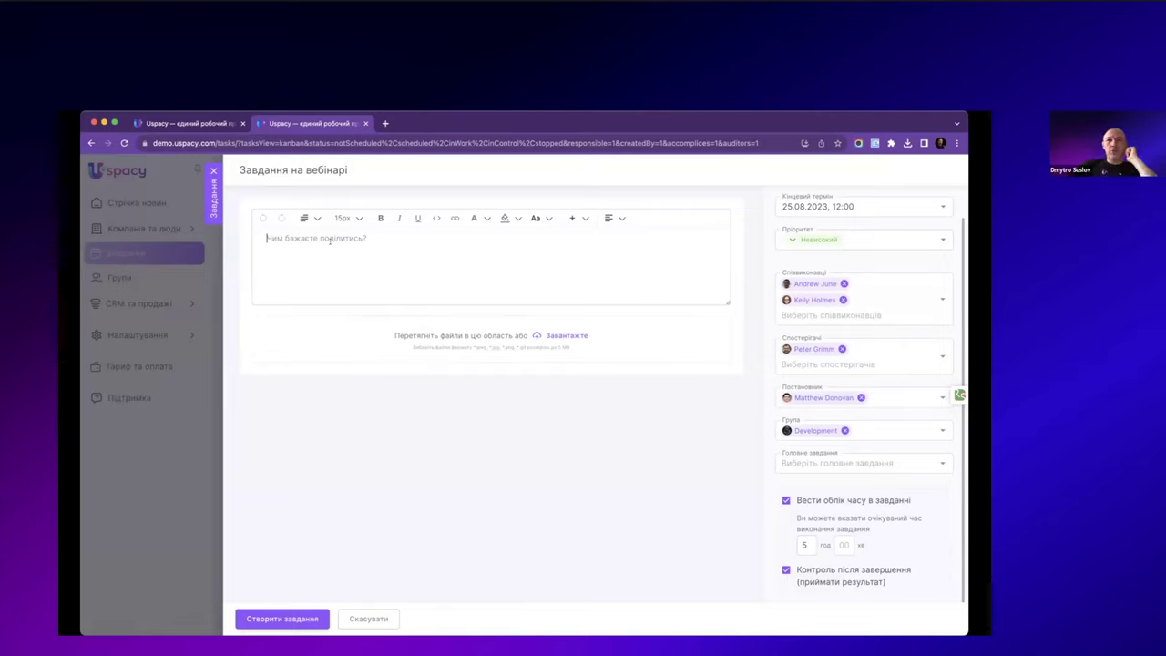
text(Прост)
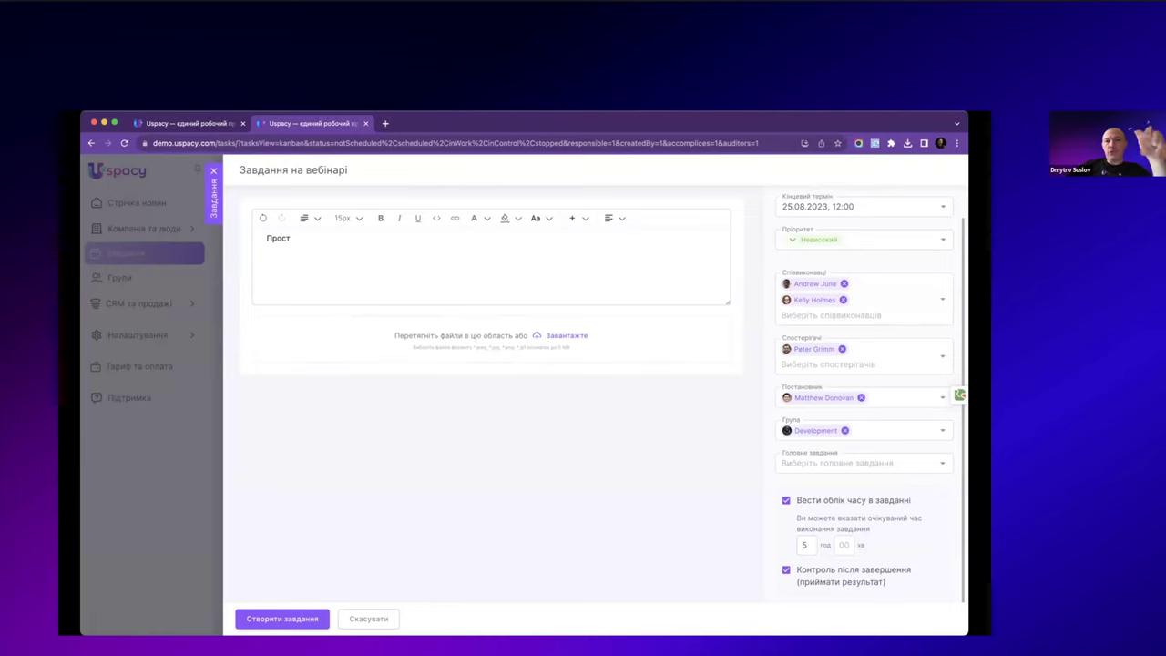
text(о треба протестувати )
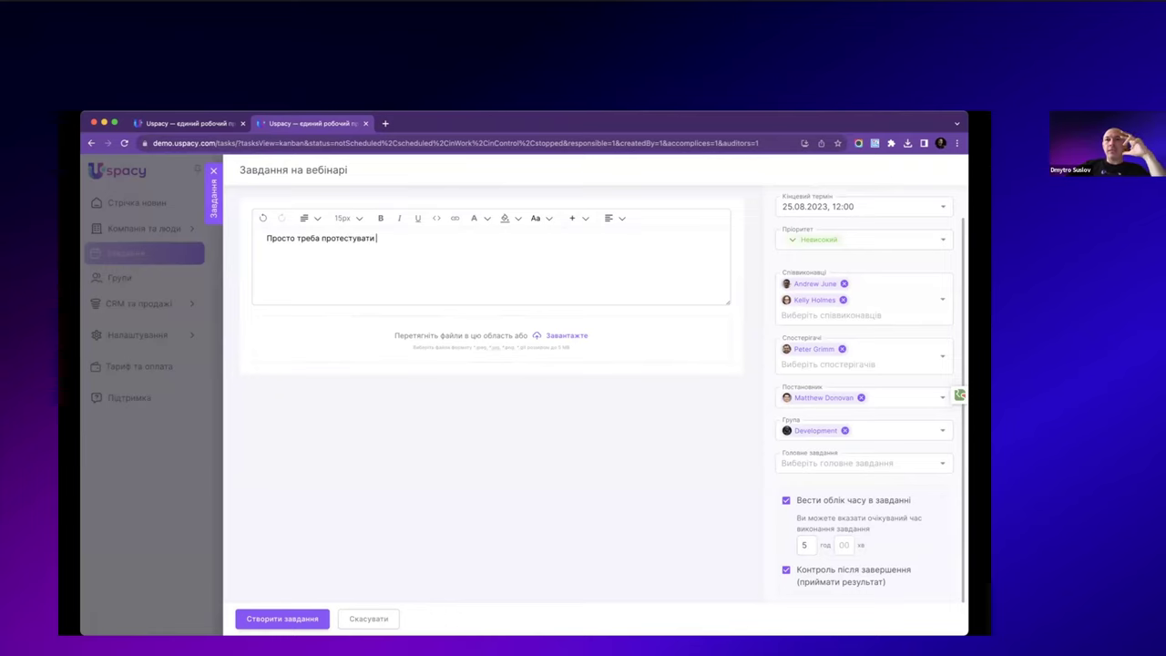
text(фун)
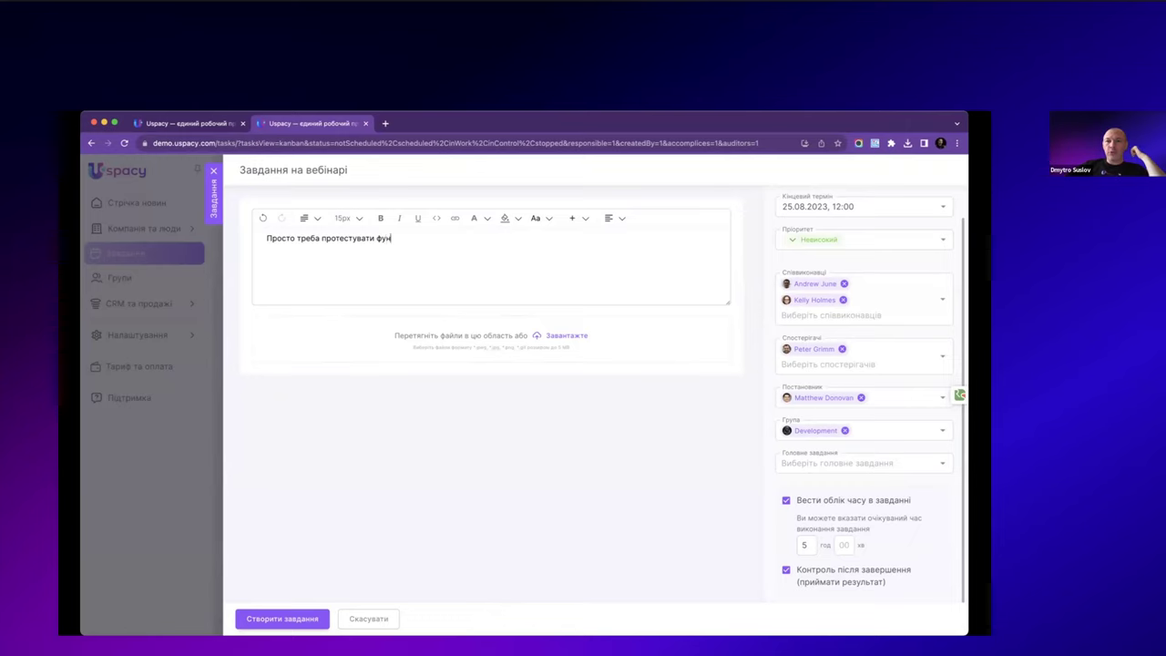
text(кціонал ст)
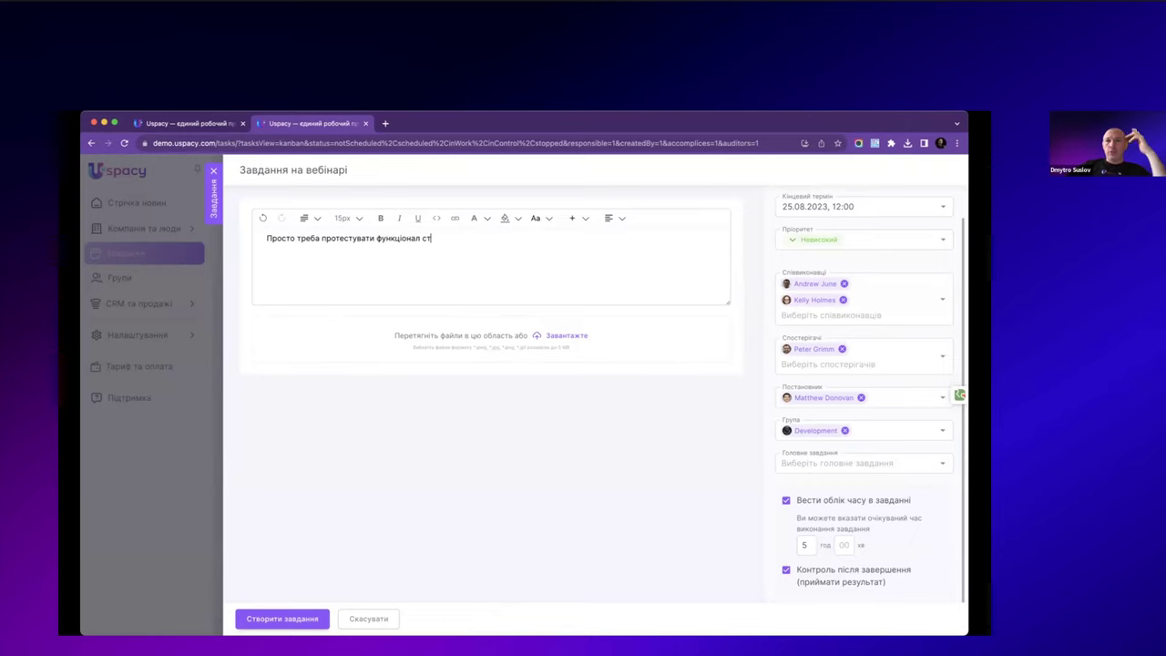
text(ворення завда)
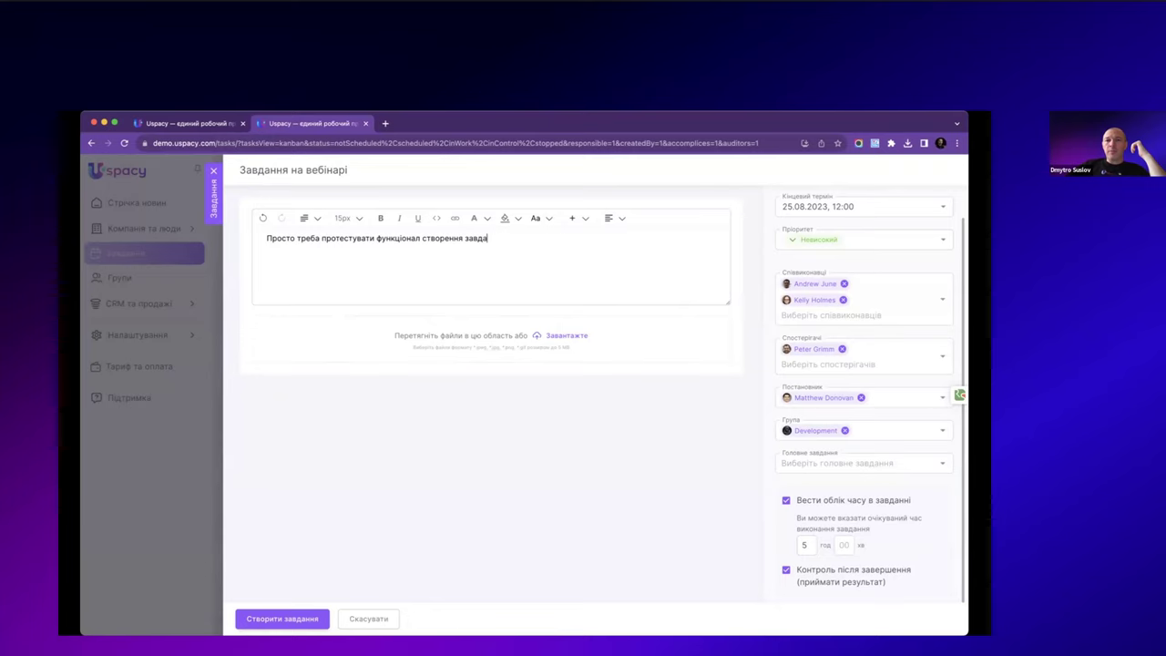
text(ння А також трощ)
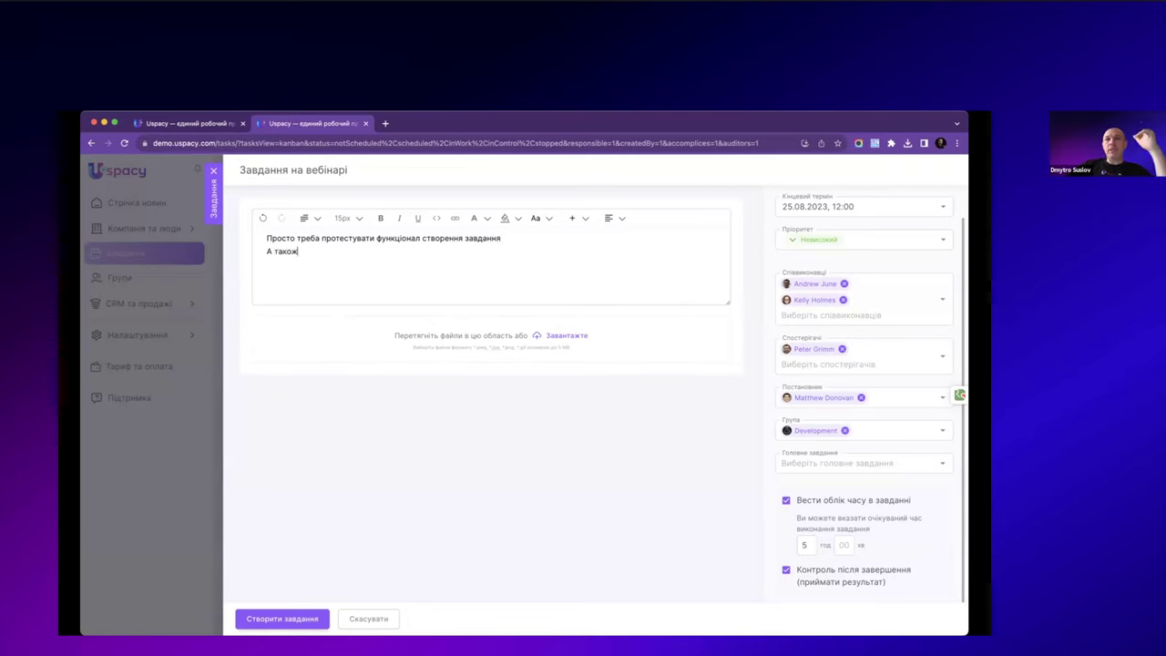
key(BackSpace)
text(шки формату)
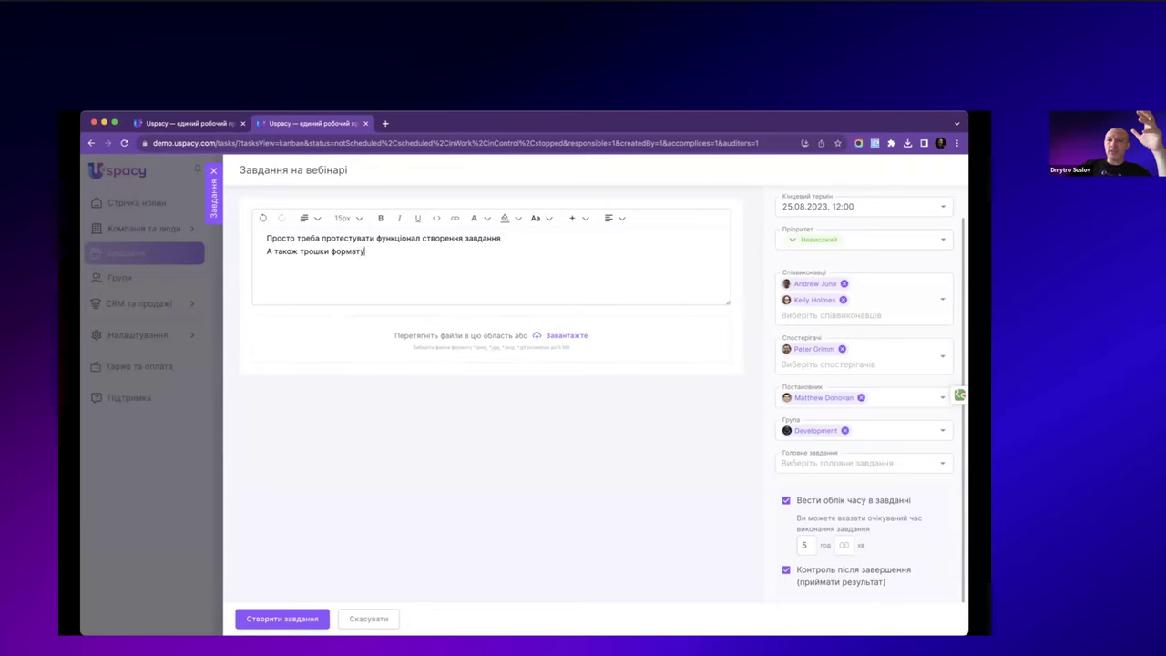
text(вання. Н)
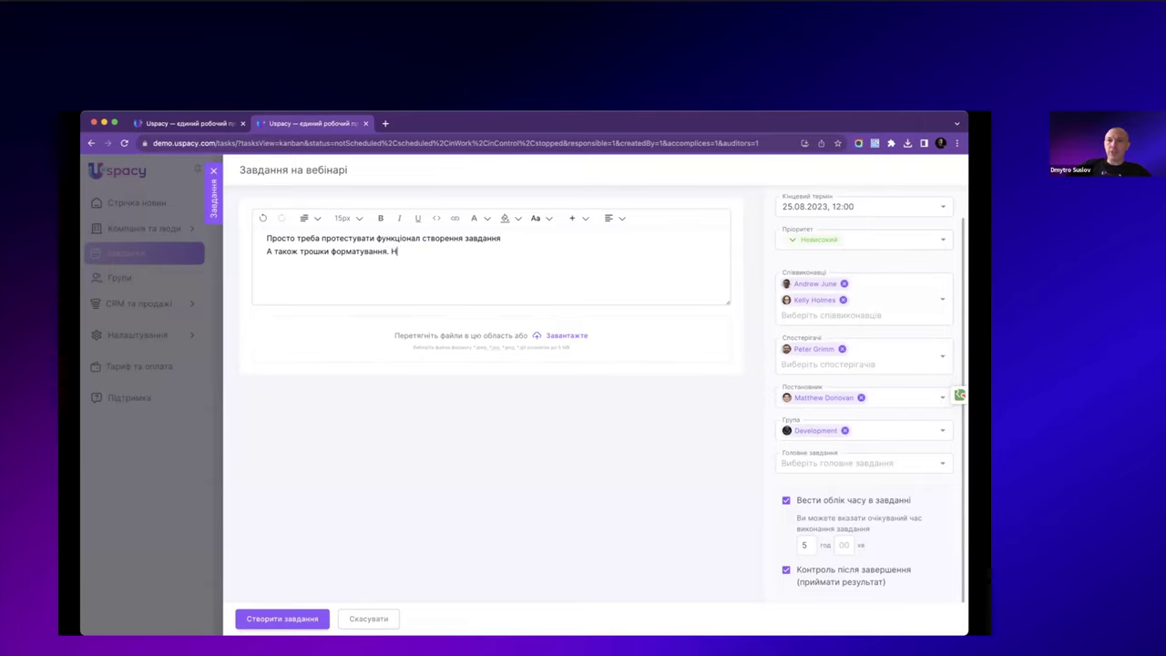
text(априклад списо)
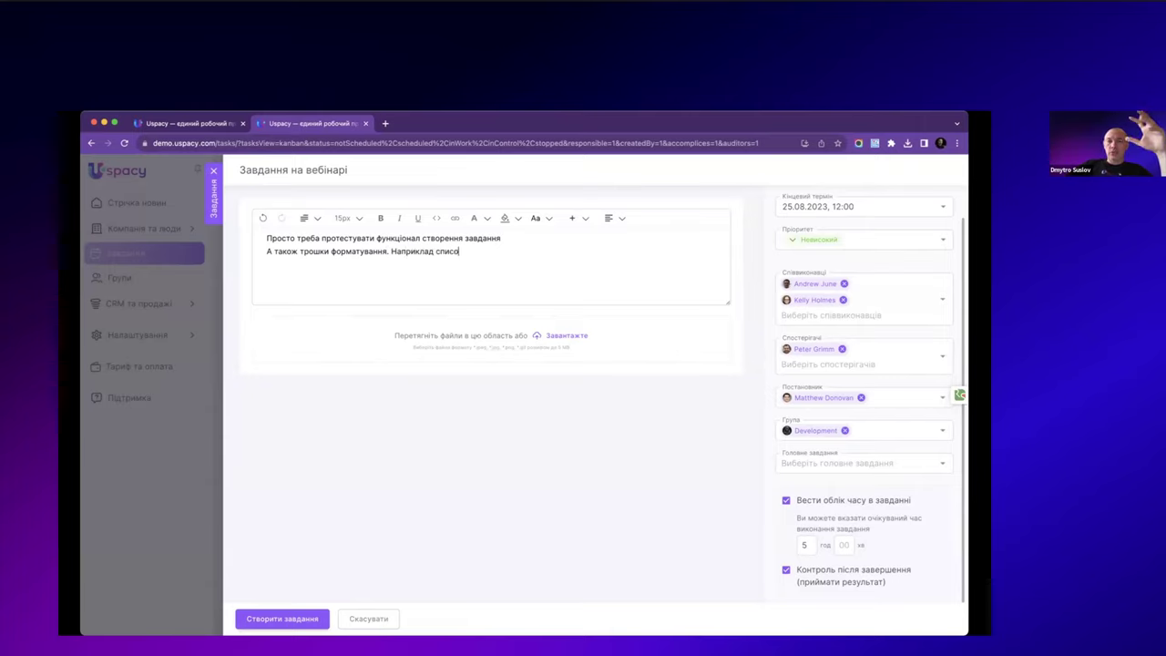
text(к:)
- Add a numbered list to the description with the items "Пункт один", "Пункт два" and "і т.д."
key(Return)
text(1. )
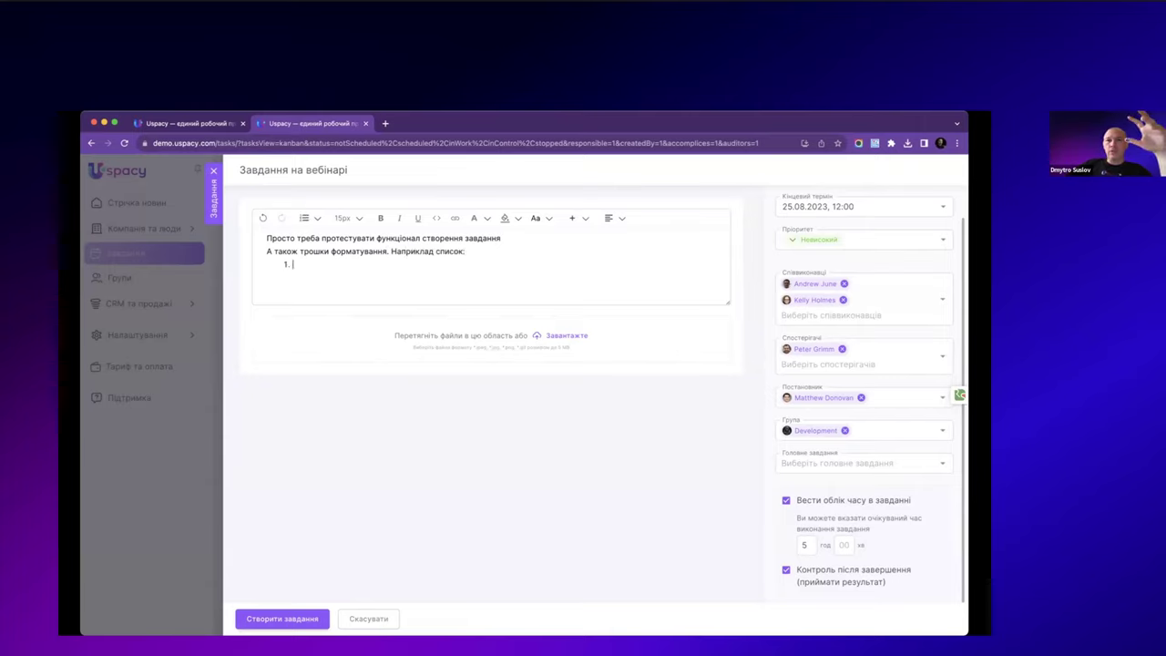
text(Пун)
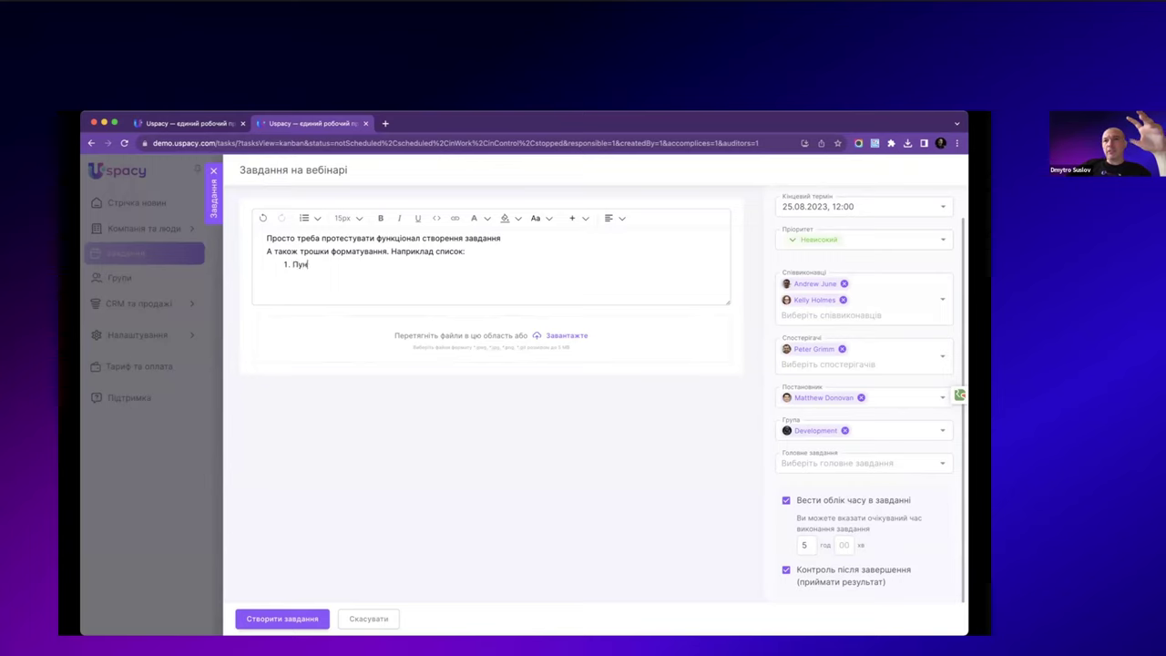
text(кт один)
key(Return)
text(Пункт два)
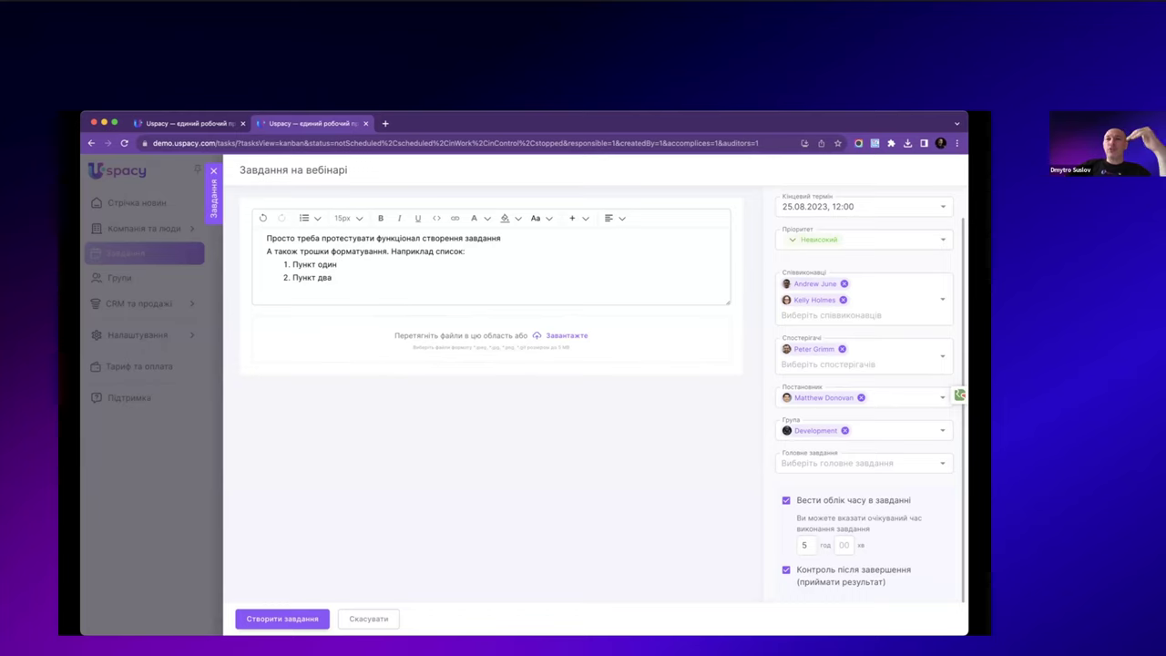
key(Return)
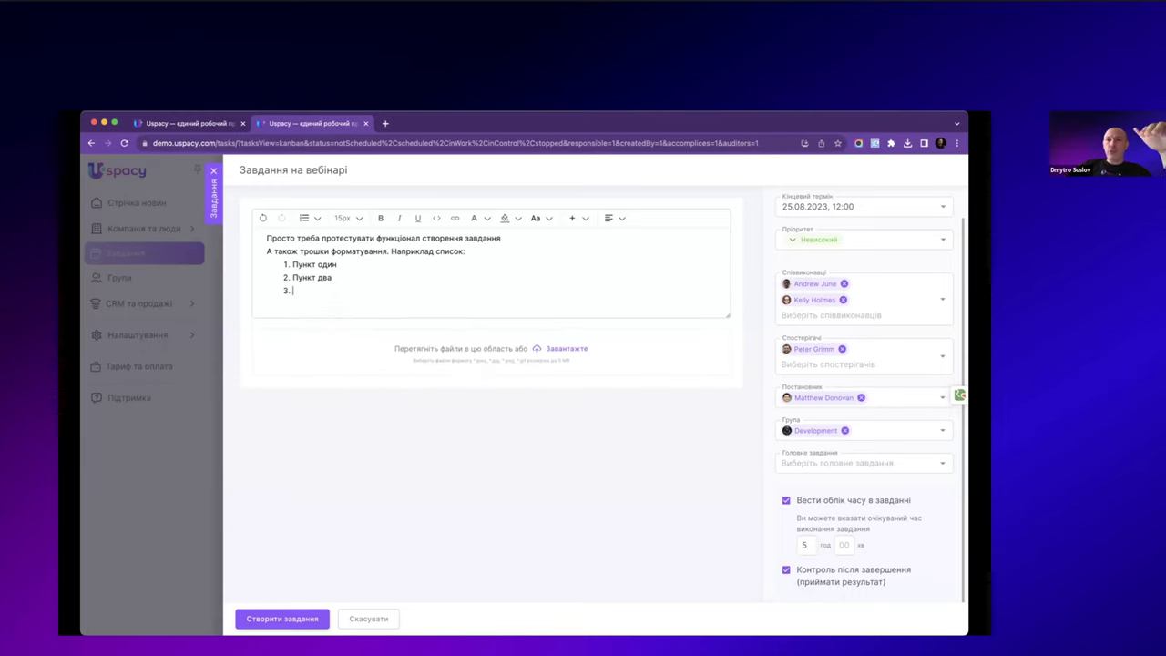
text(і т)
text(.)
key(Return)
key(Return)
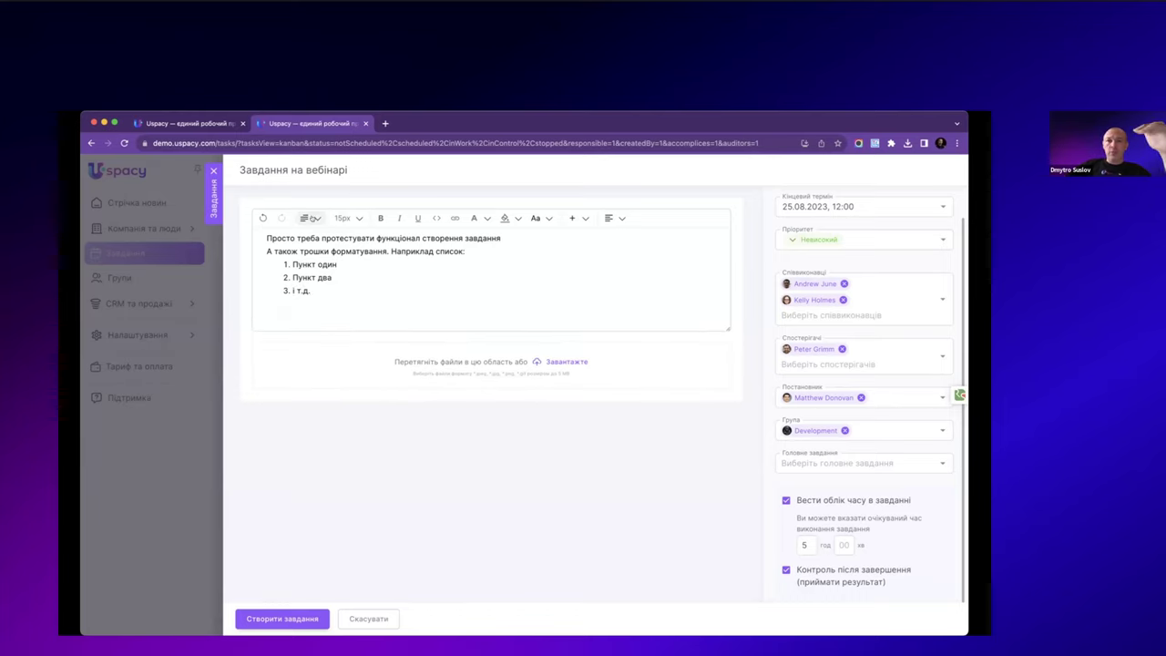
- Add the line "Тут може бути ваша цитата." below the list, format it as Цитата and separate it with an empty line
click(309, 218)
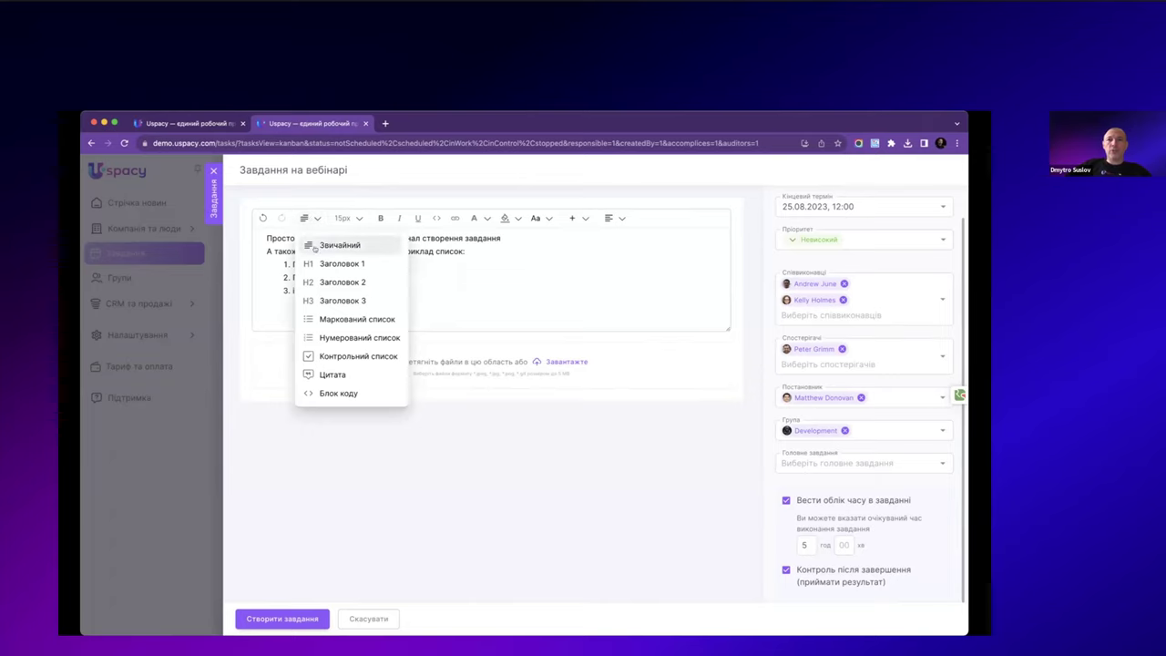
click(413, 308)
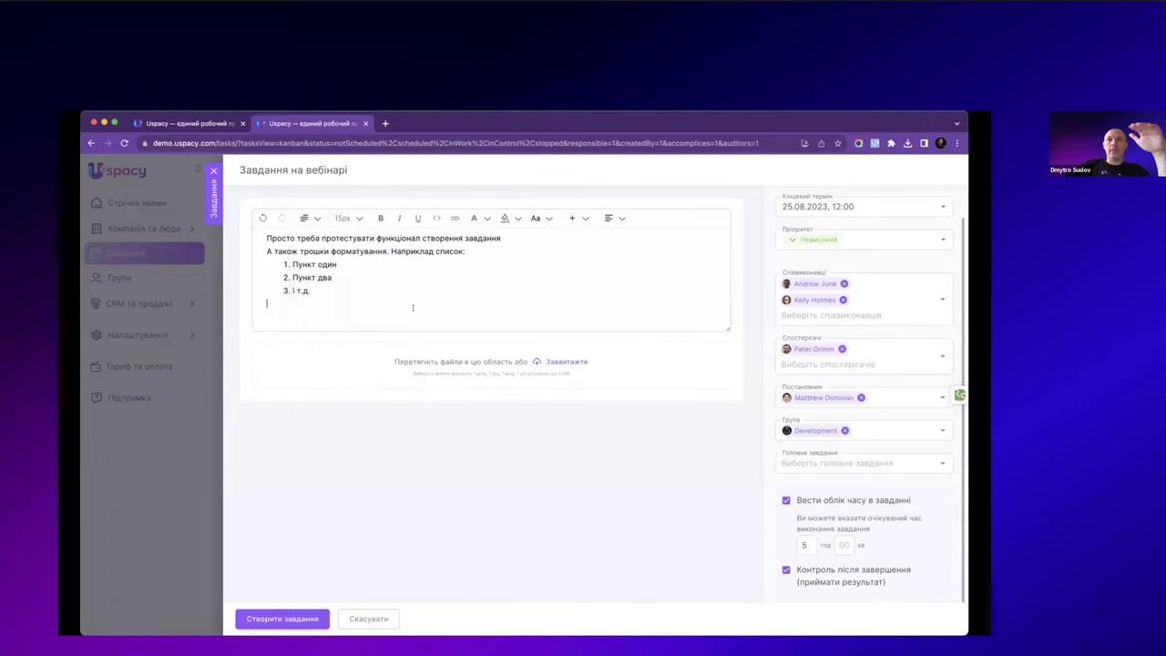
text(Тут)
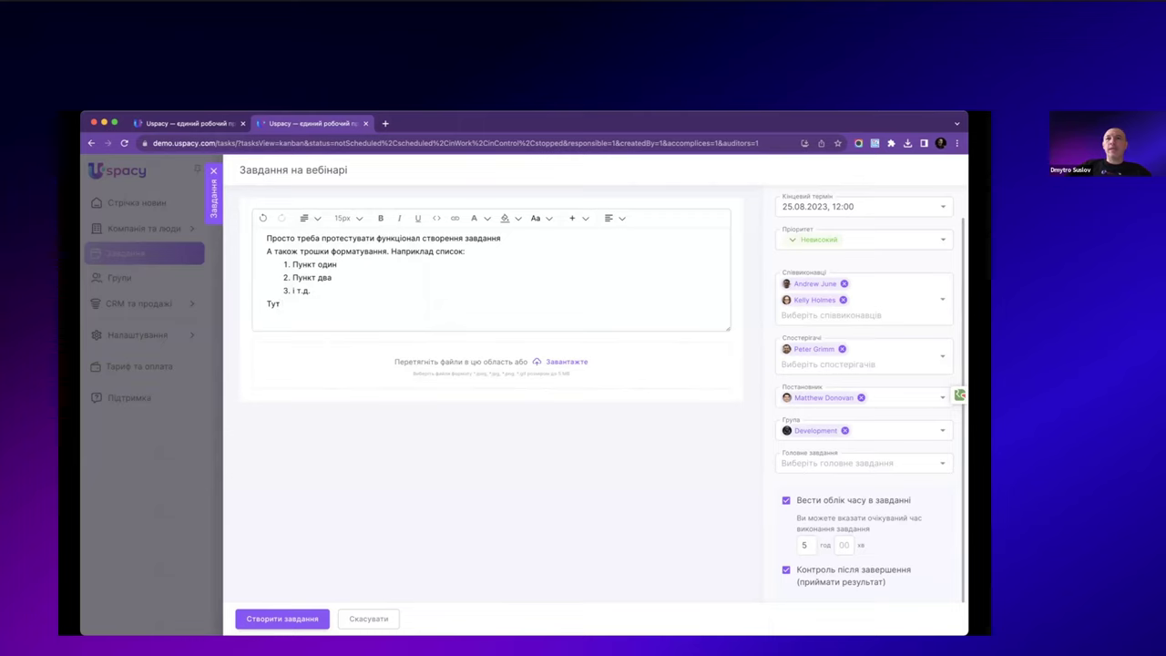
text( може бути ваша цитата.)
drag(265, 304, 375, 303)
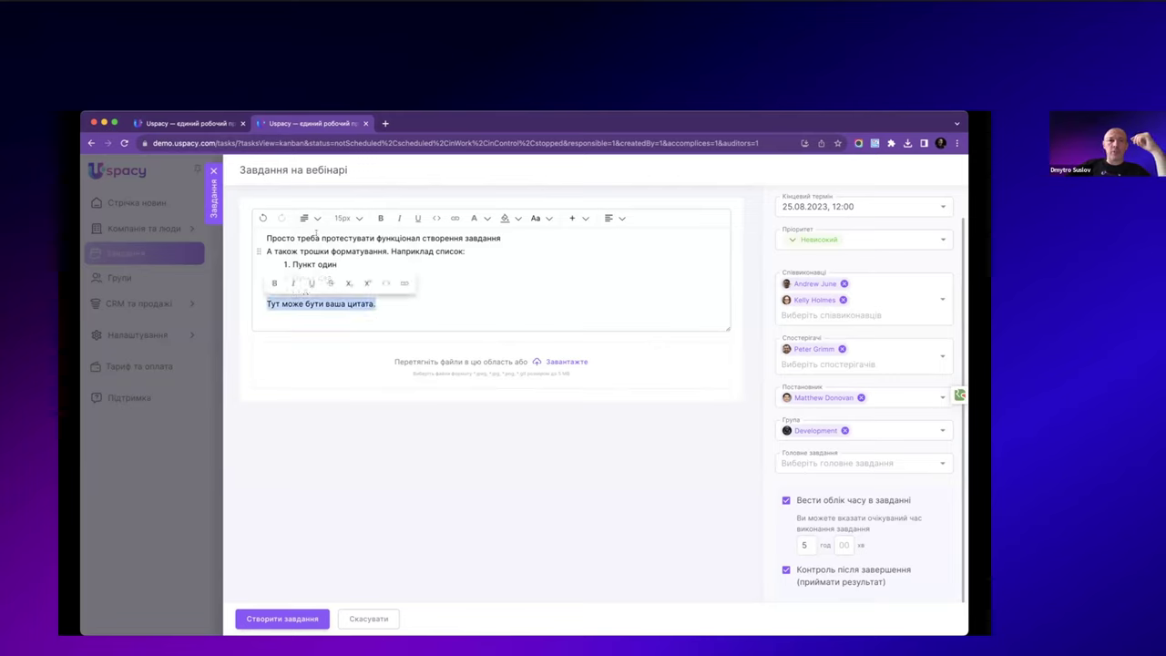
click(310, 217)
click(335, 371)
click(411, 285)
key(Return)
key(Return)
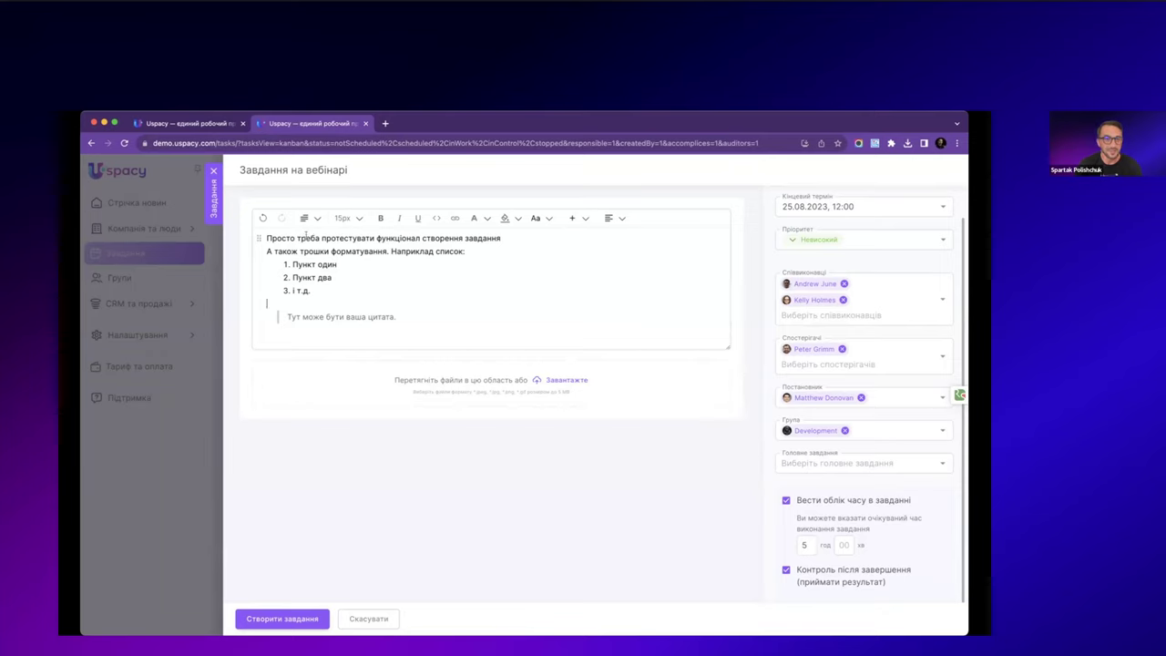
- In the description's first line, make "треба" bold, "протестувати" italic and "функціонал" underlined
double_click(308, 237)
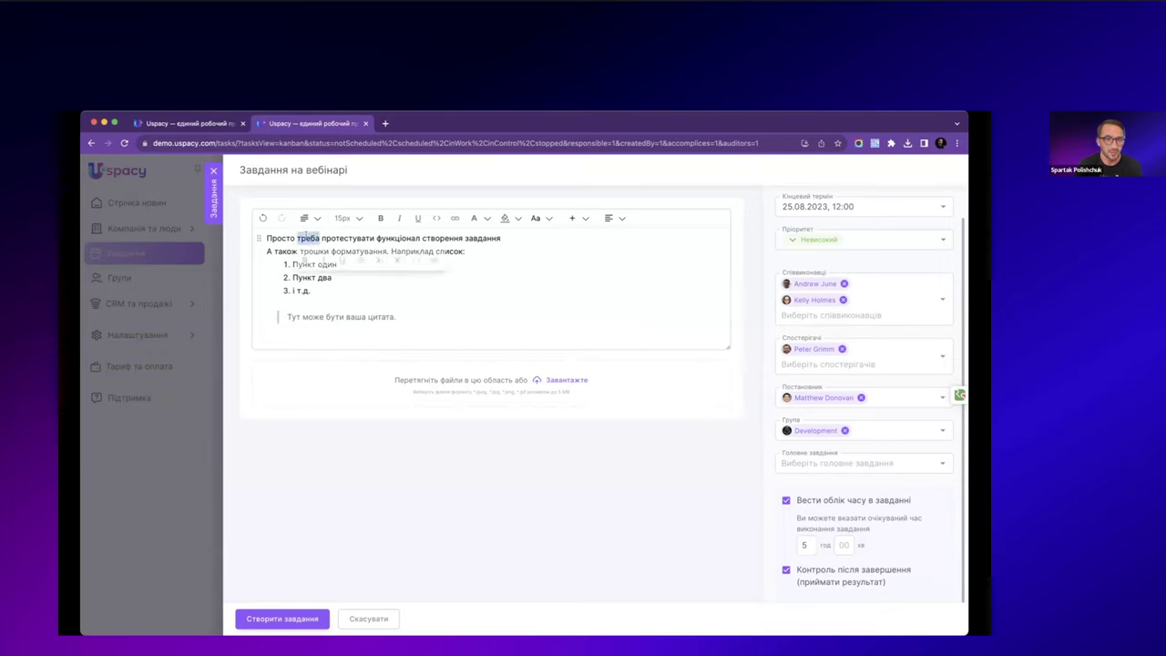
key(ctrl+b)
double_click(339, 235)
key(ctrl+i)
double_click(399, 238)
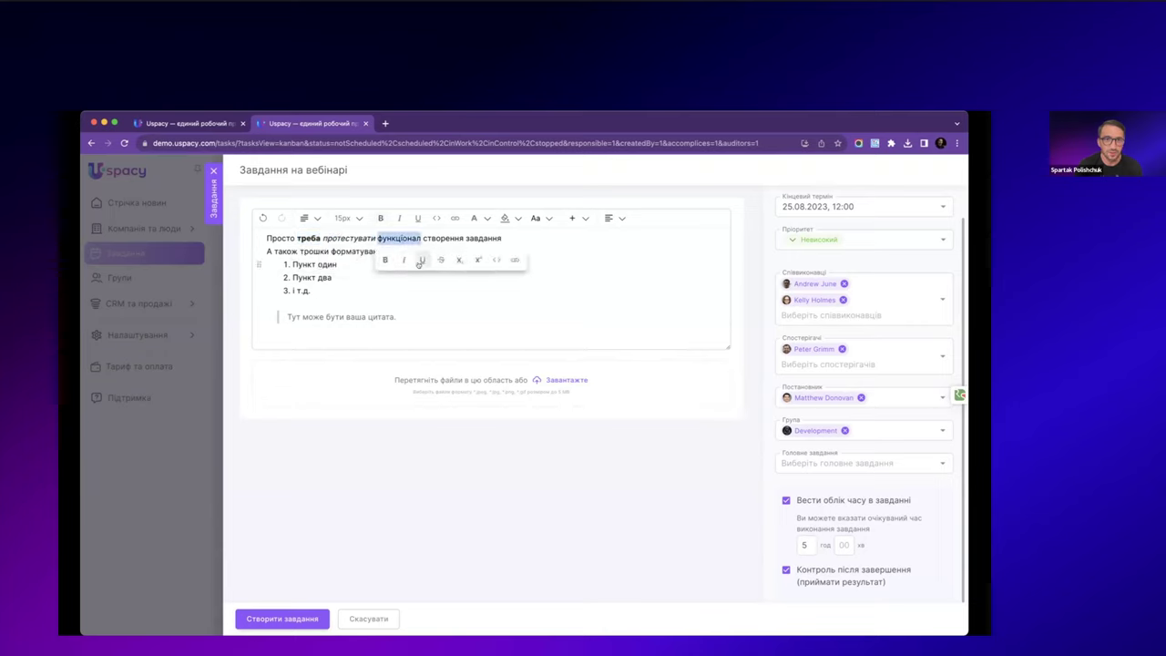
click(419, 261)
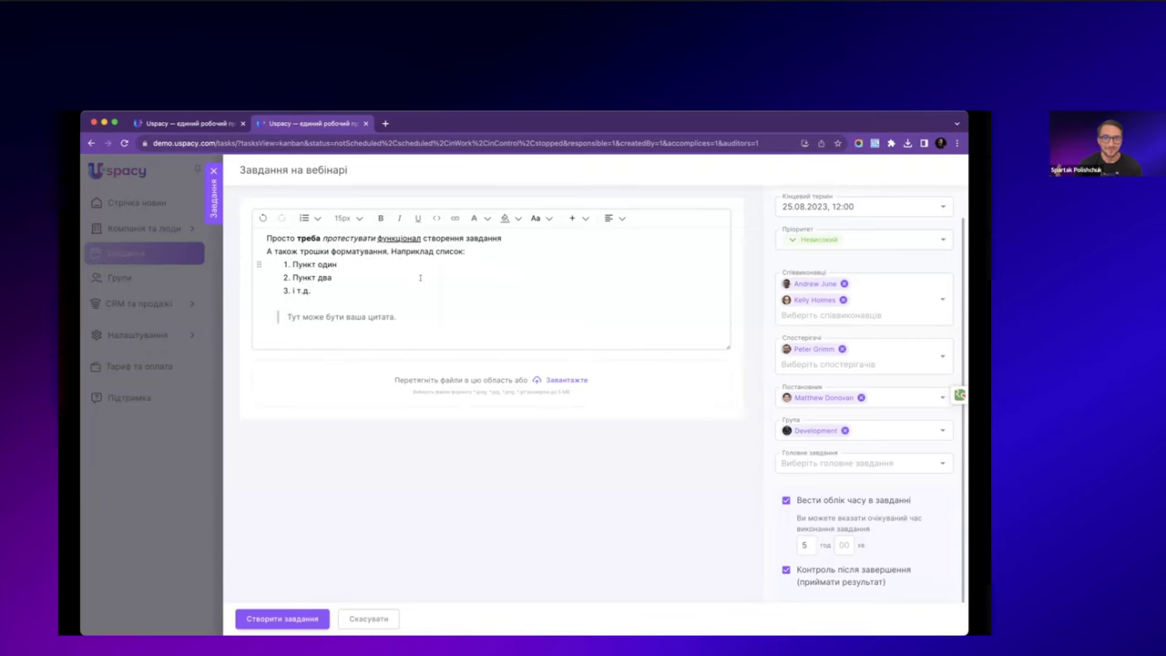
- Create the task with the entered settings and copy the link to it
click(293, 617)
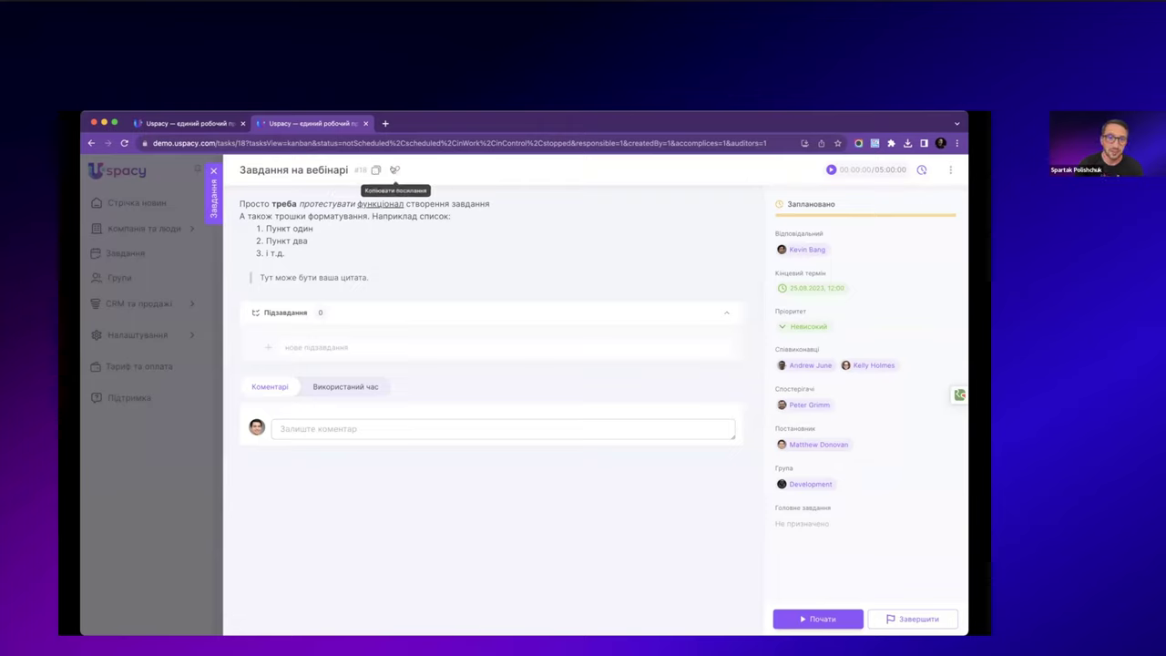
click(395, 170)
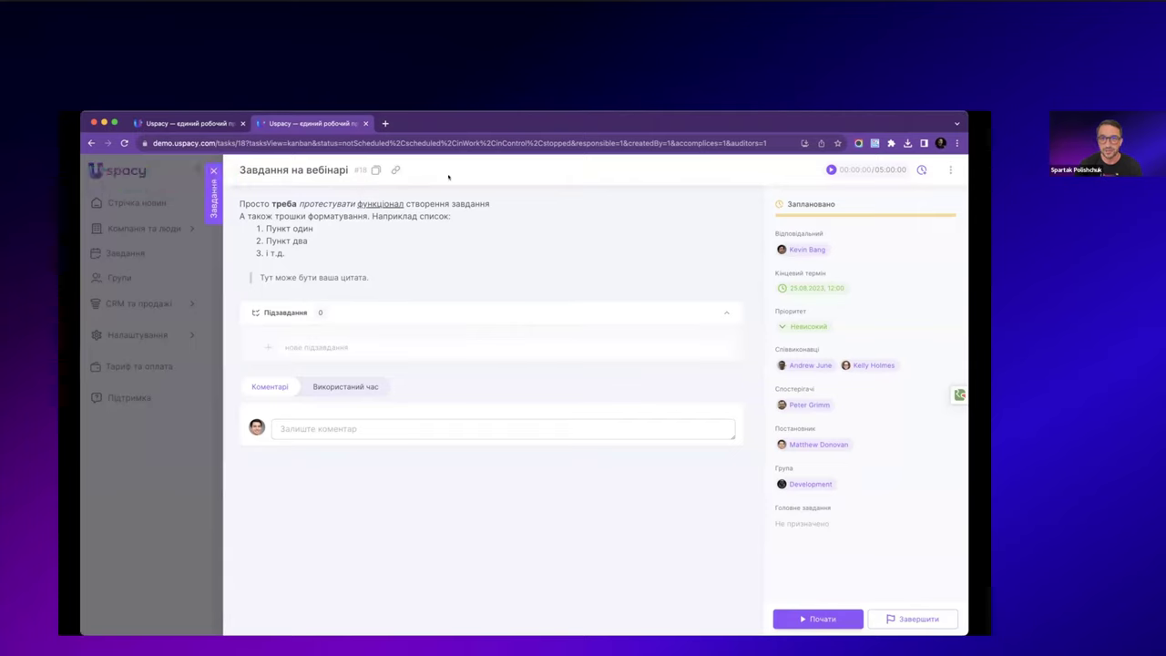
- Post a comment on the task that mentions the first of the Співвиконавці and asks "глянеш що тут?"
click(301, 429)
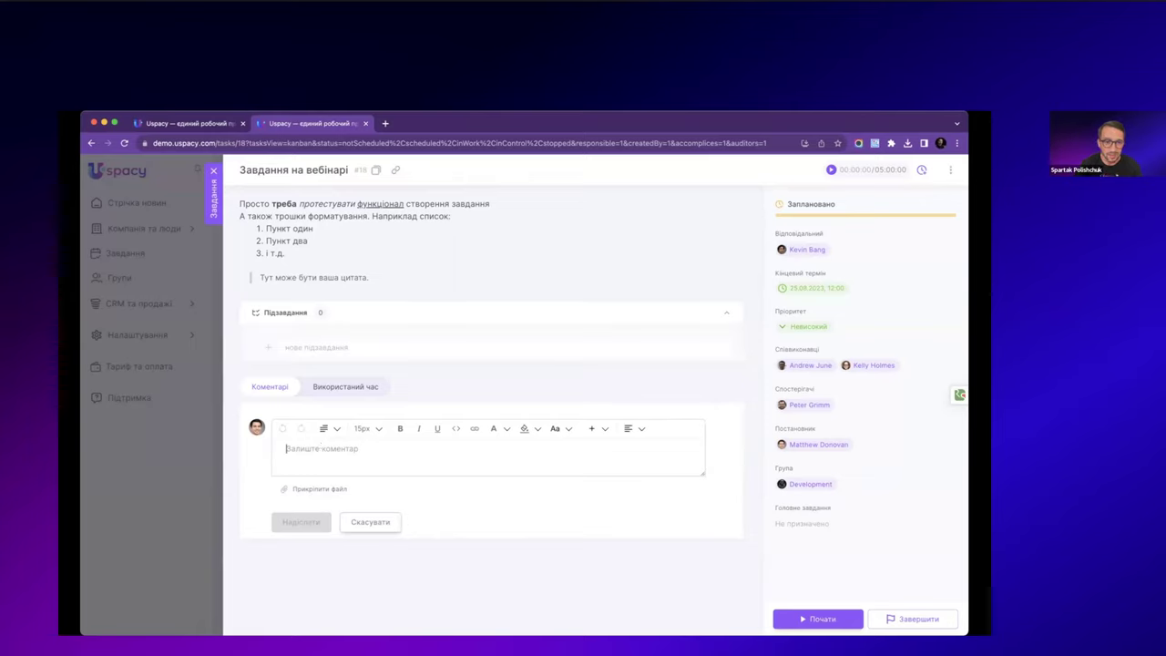
text(")
key(BackSpace)
text(@)
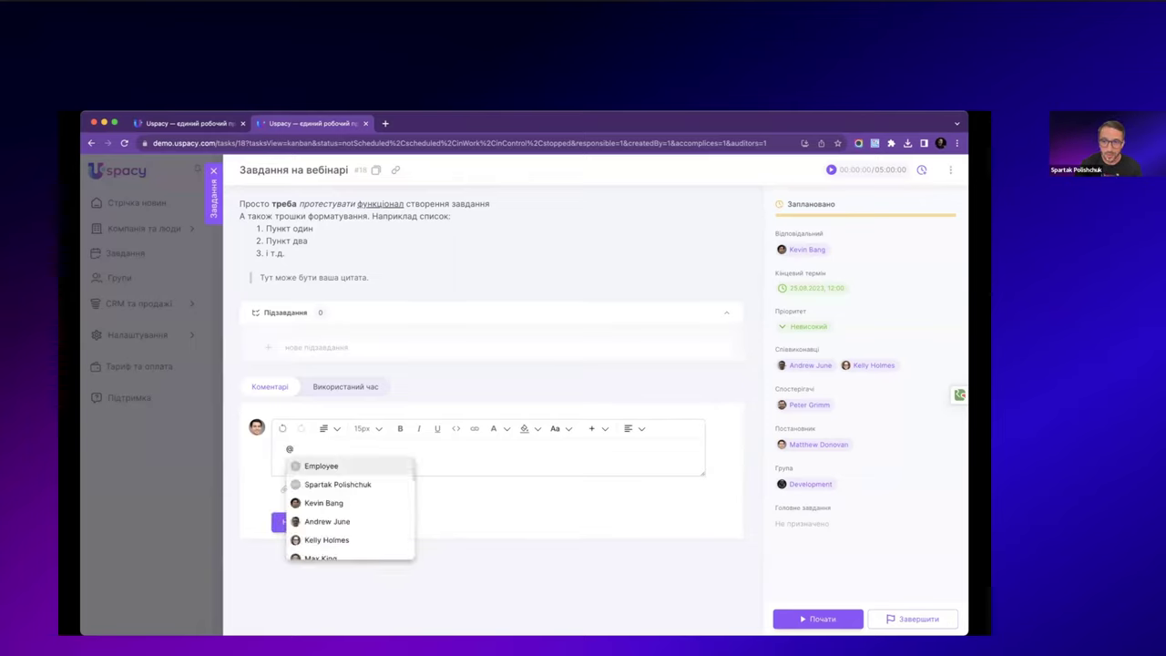
key(Down)
key(Down)
key(Down)
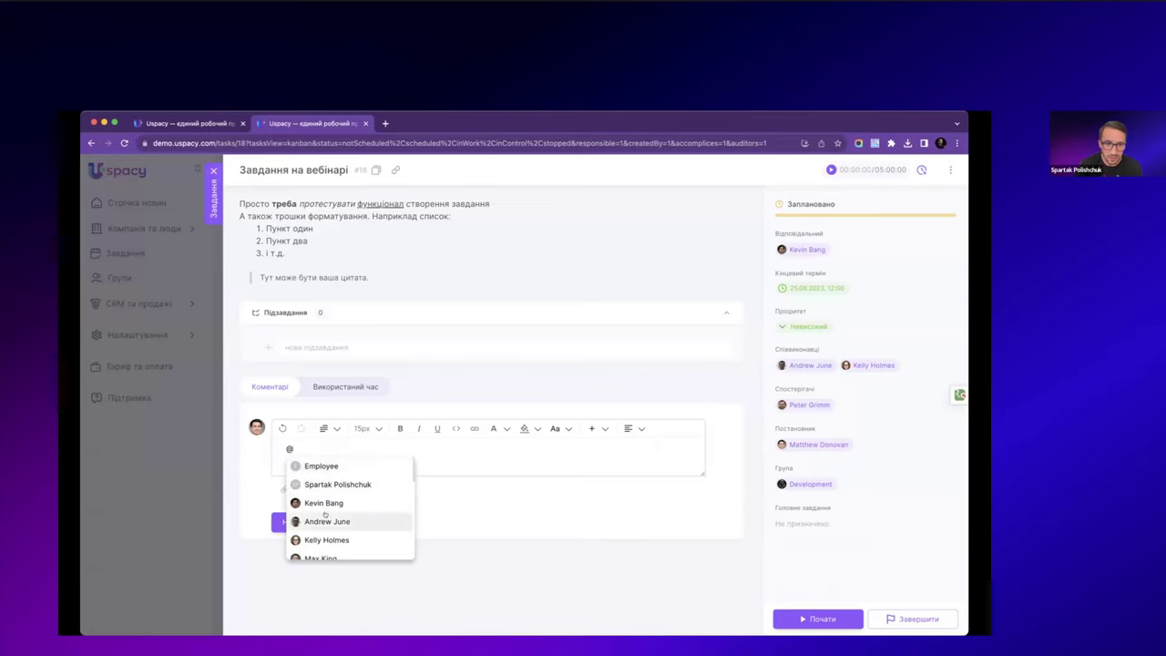
key(Return)
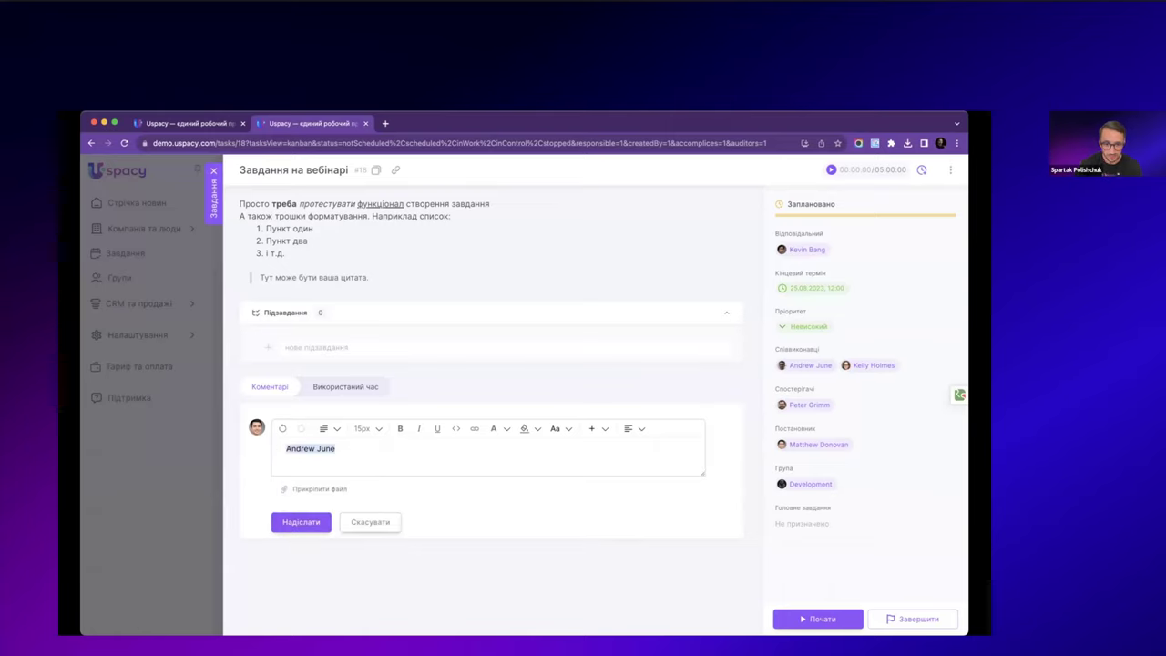
text(глянеш що тут?)
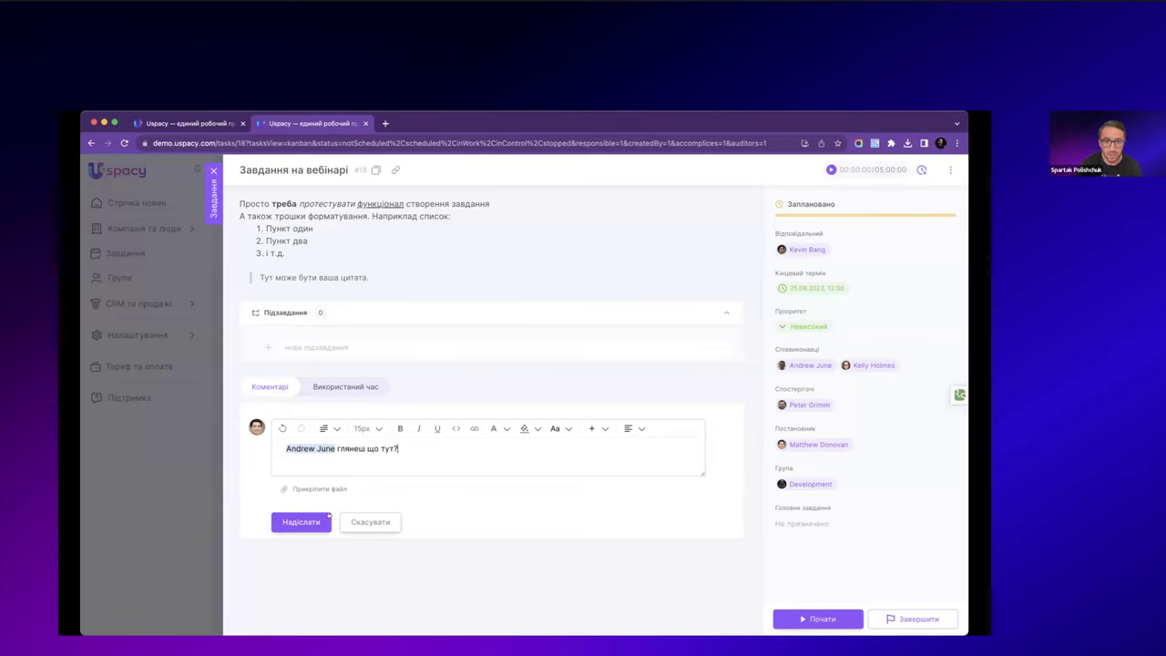
click(300, 522)
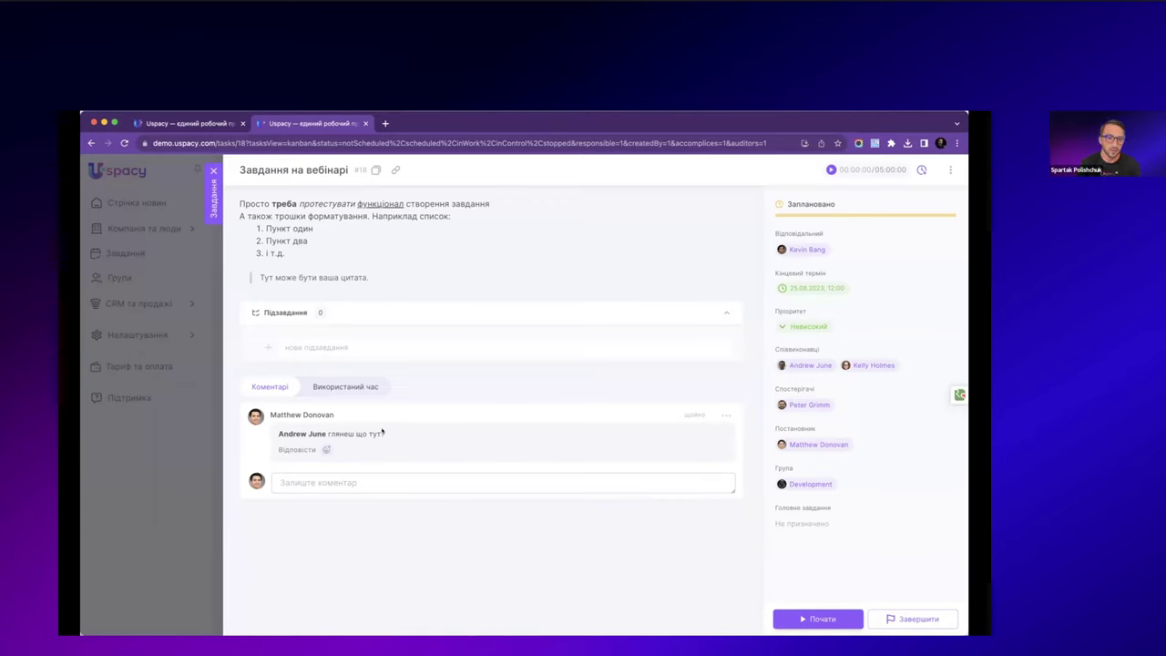
- Add a subtask named "Пункт один" to the task
click(329, 346)
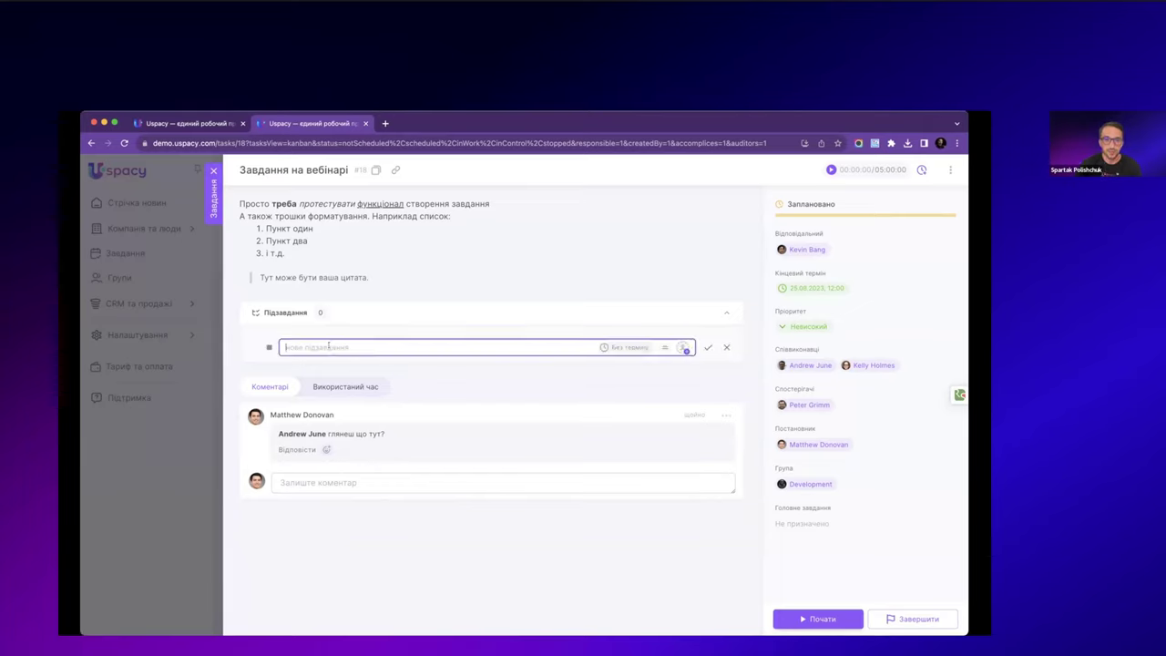
text(П)
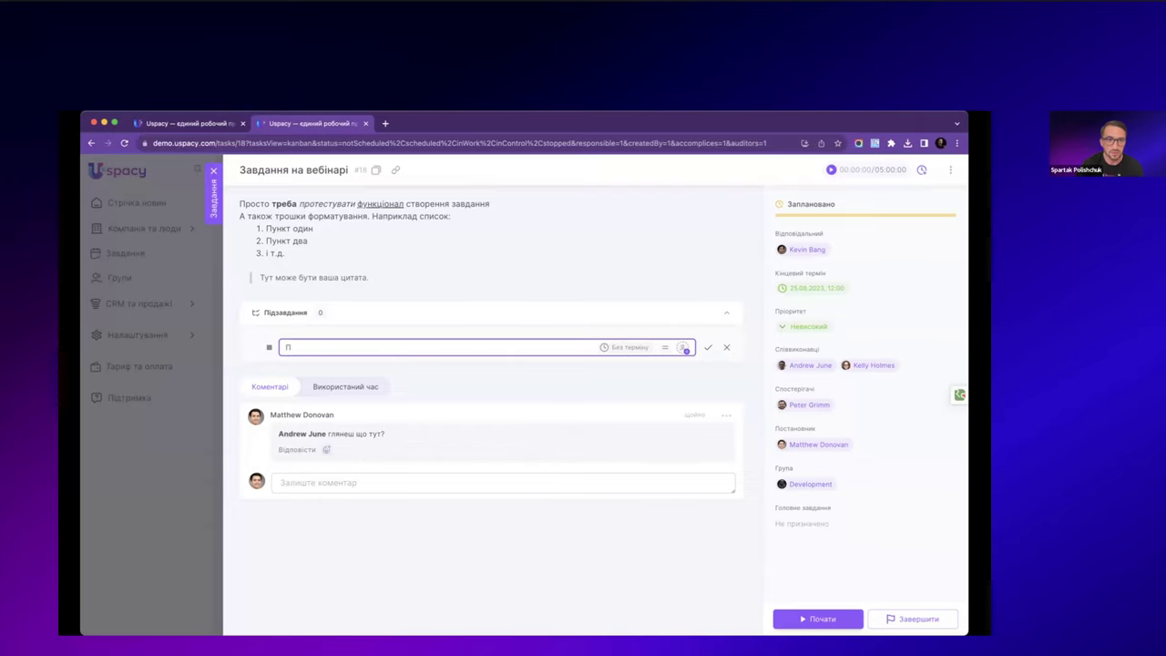
text(ункт один)
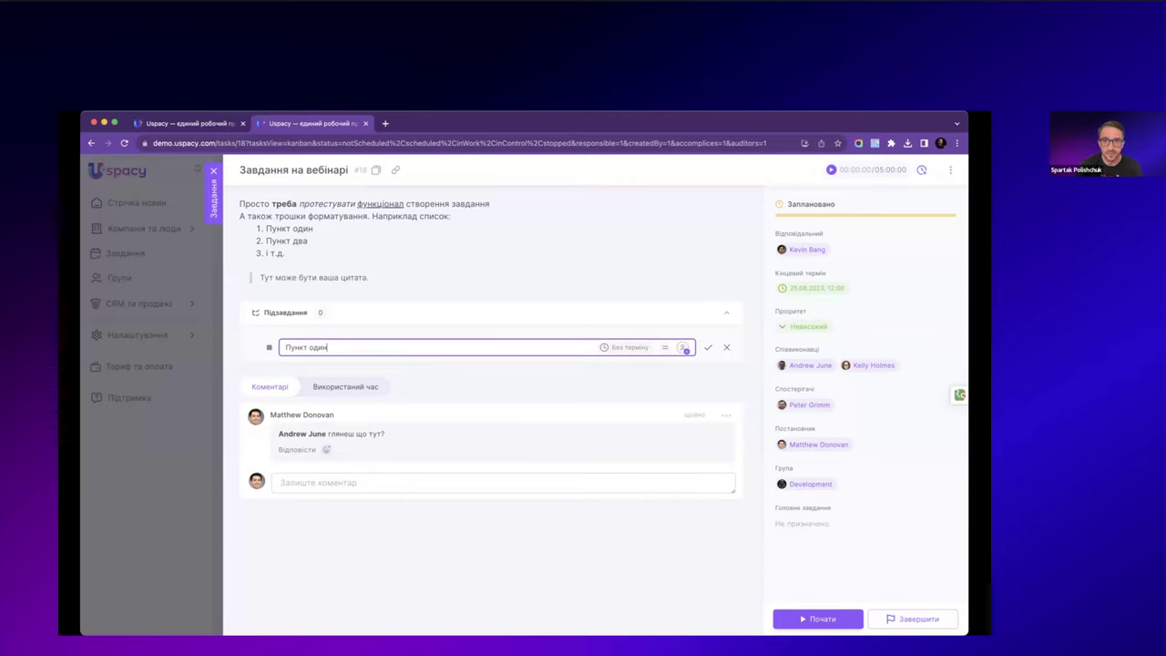
key(Return)
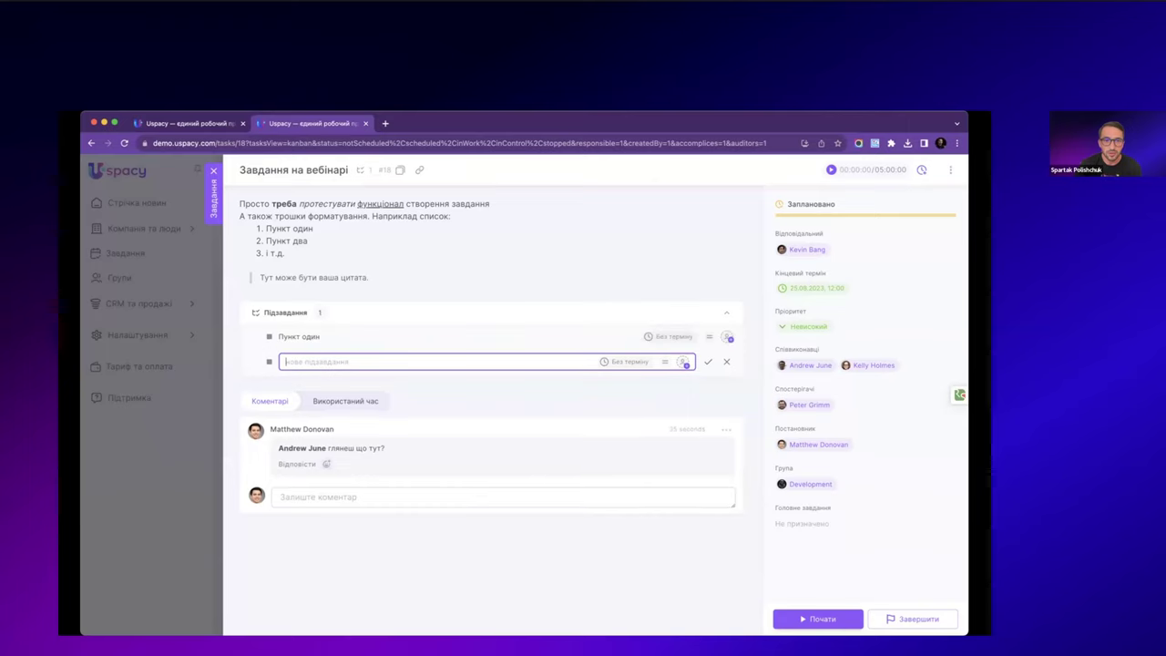
- Add two more subtasks, "Пункт два" and "Пункт три", and close the empty subtask entry
text(Пункт два)
key(Return)
text(Пункт три)
key(Return)
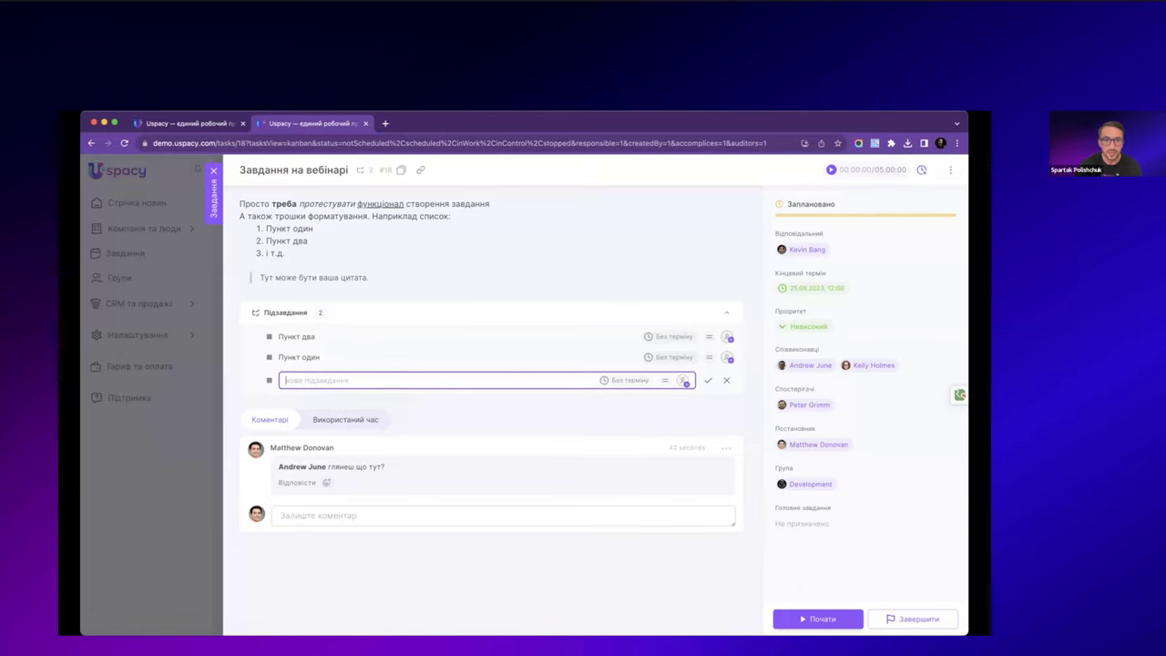
click(726, 401)
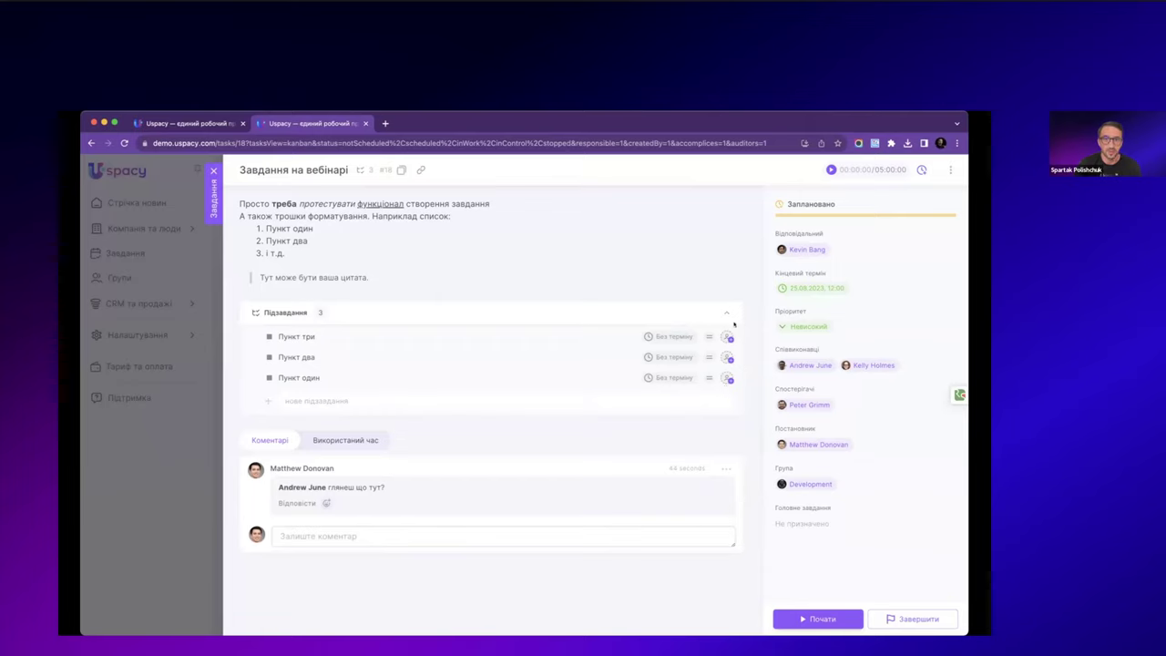
- Assign the main task's responsible person to subtask Пункт три and the first of the Співвиконавці to Пункт два
click(727, 338)
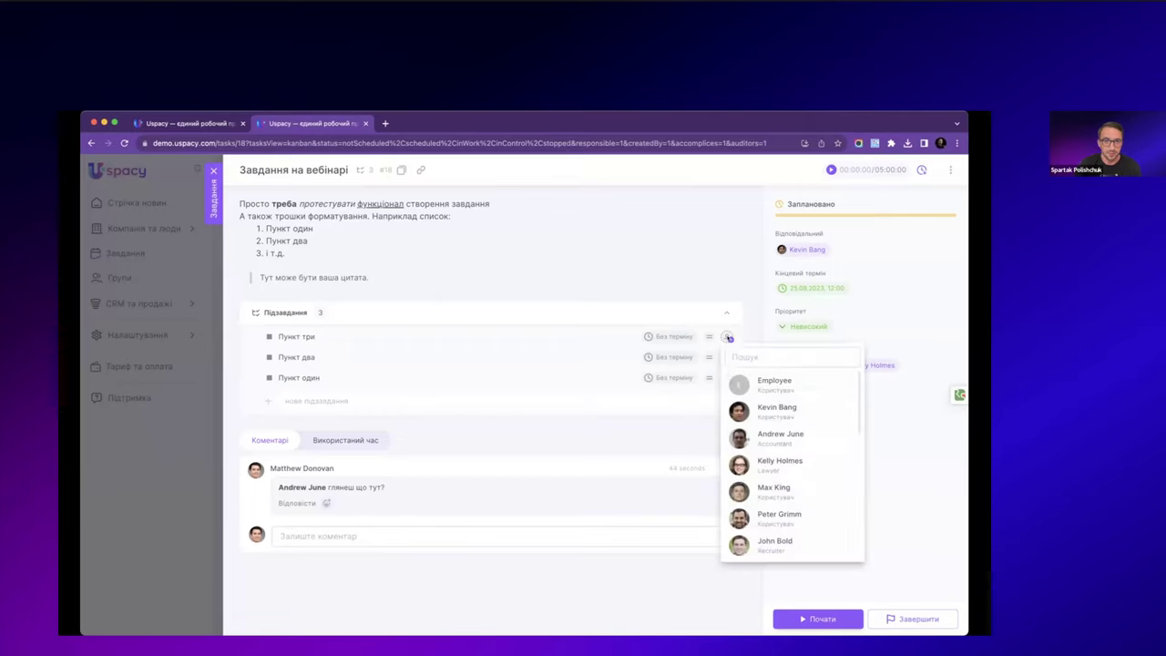
click(773, 408)
click(728, 357)
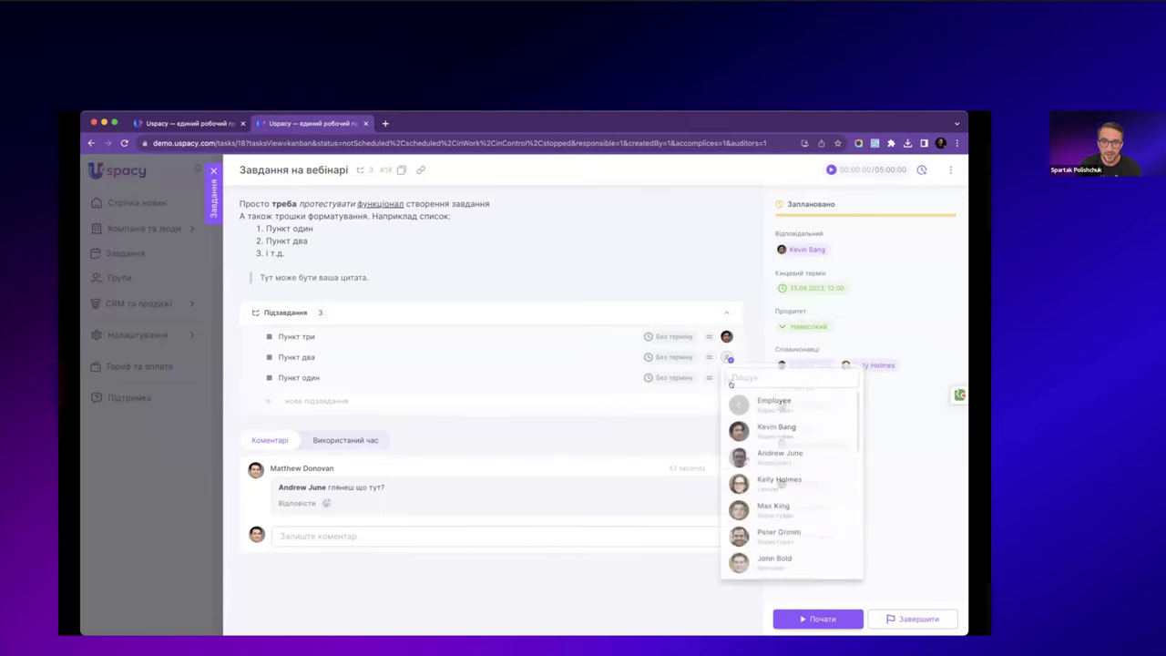
click(761, 456)
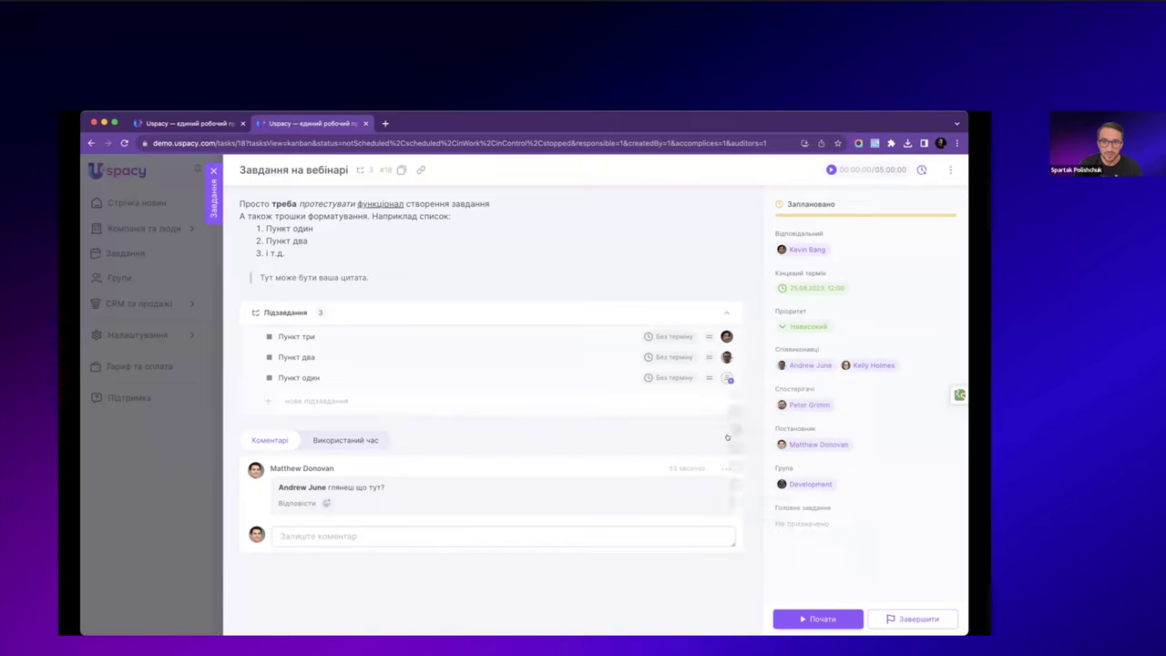
- Set Пункт три to Високий priority with a deadline of tomorrow at 11:38, and Пункт два to Невисокий priority
click(709, 336)
click(729, 383)
click(709, 357)
click(729, 447)
click(665, 337)
click(689, 447)
click(805, 500)
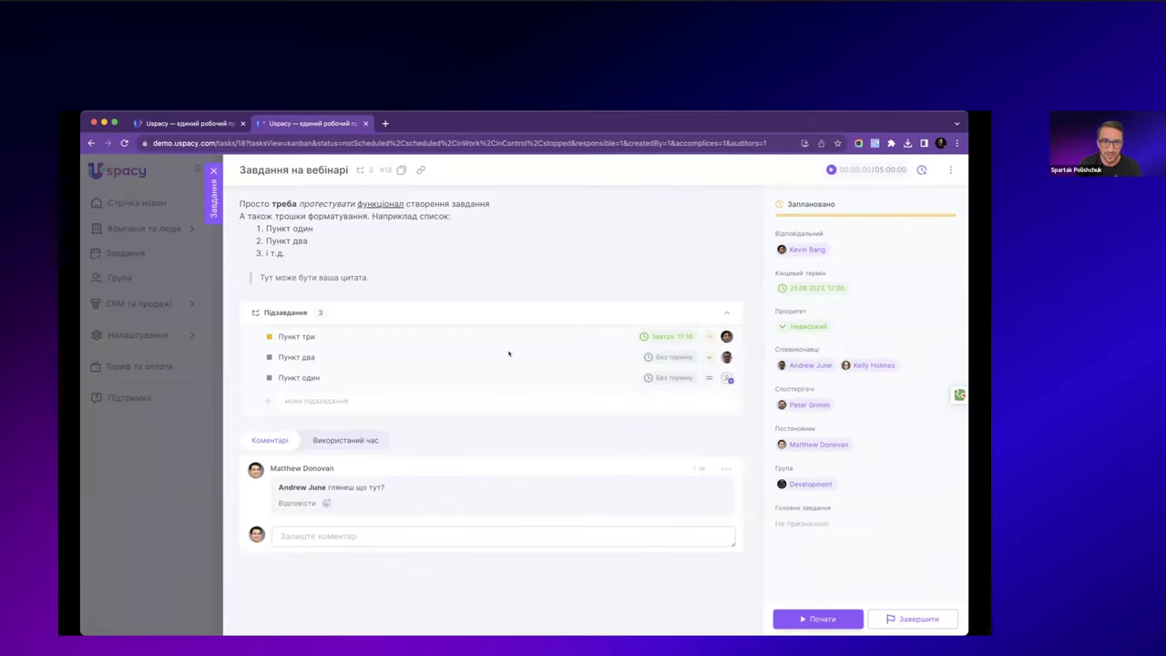
- Save a two-line description, "Опис" and "Посилання", in subtask Пункт один and return to the main task
click(311, 376)
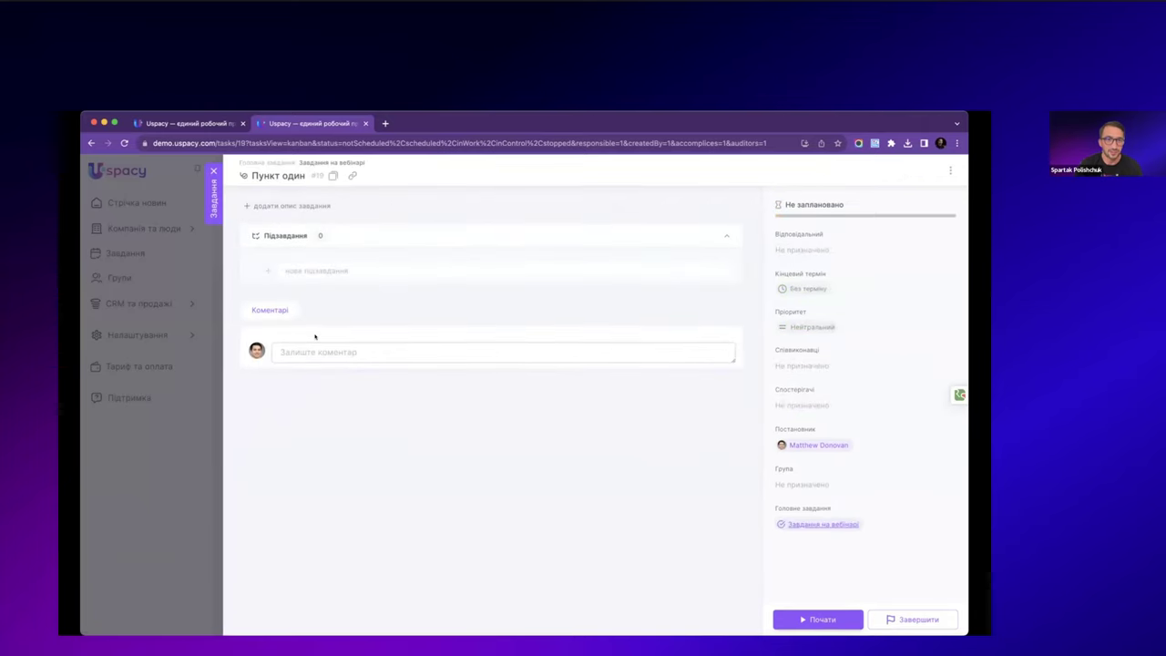
click(313, 207)
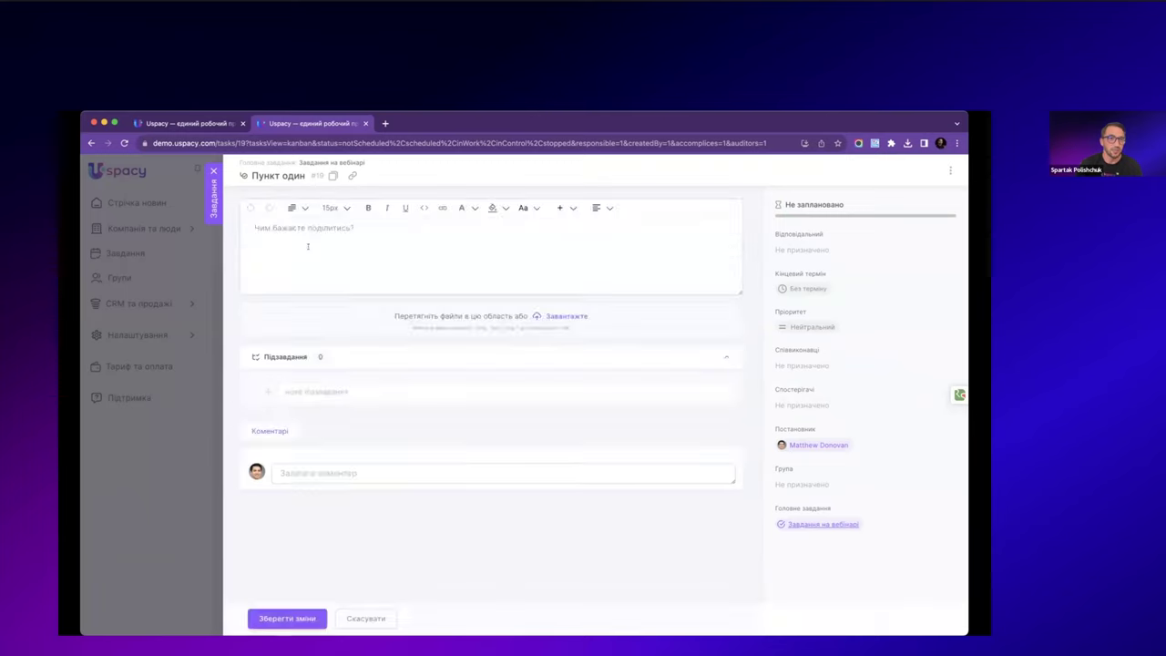
text(Опис)
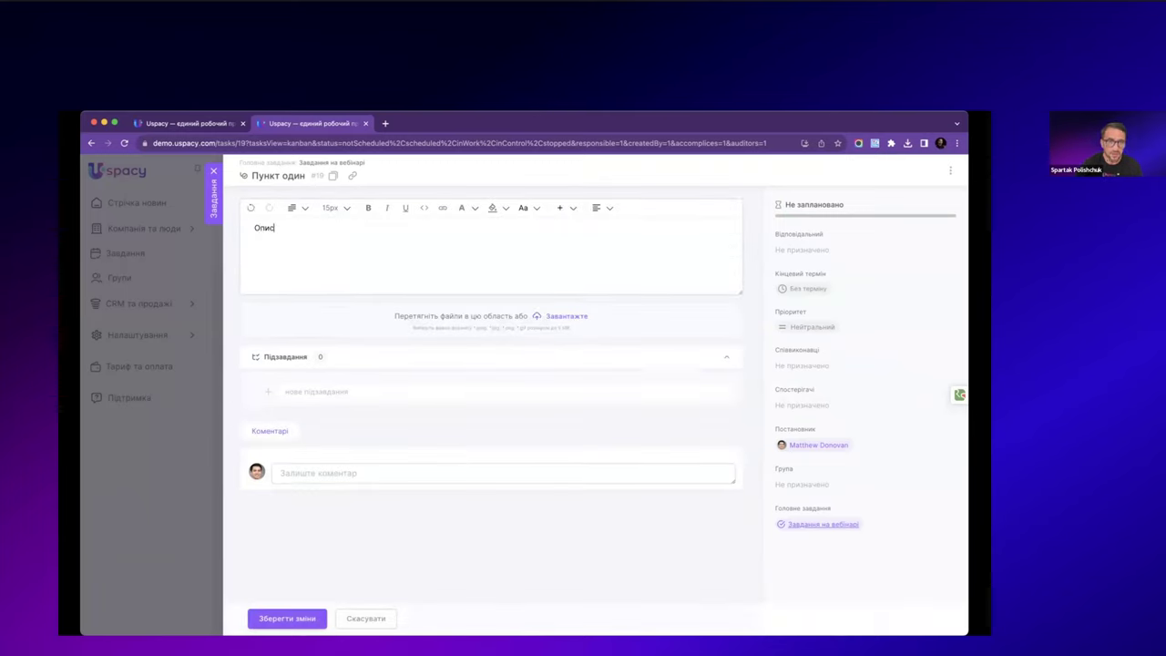
key(Return)
text(Посилання)
click(287, 618)
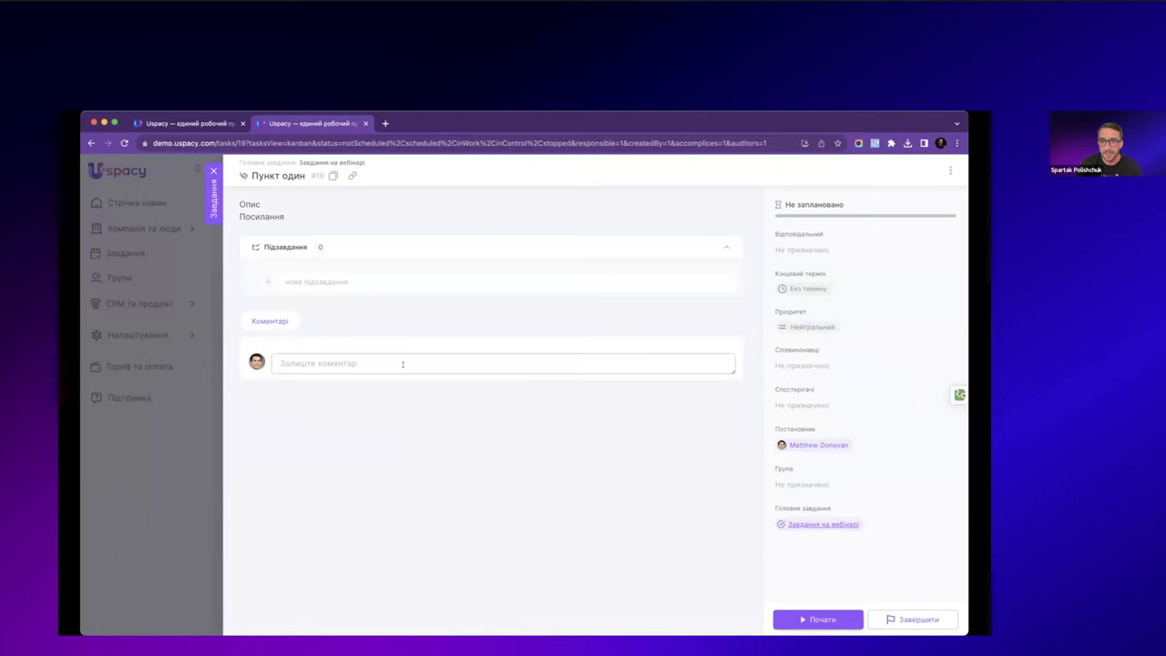
click(330, 162)
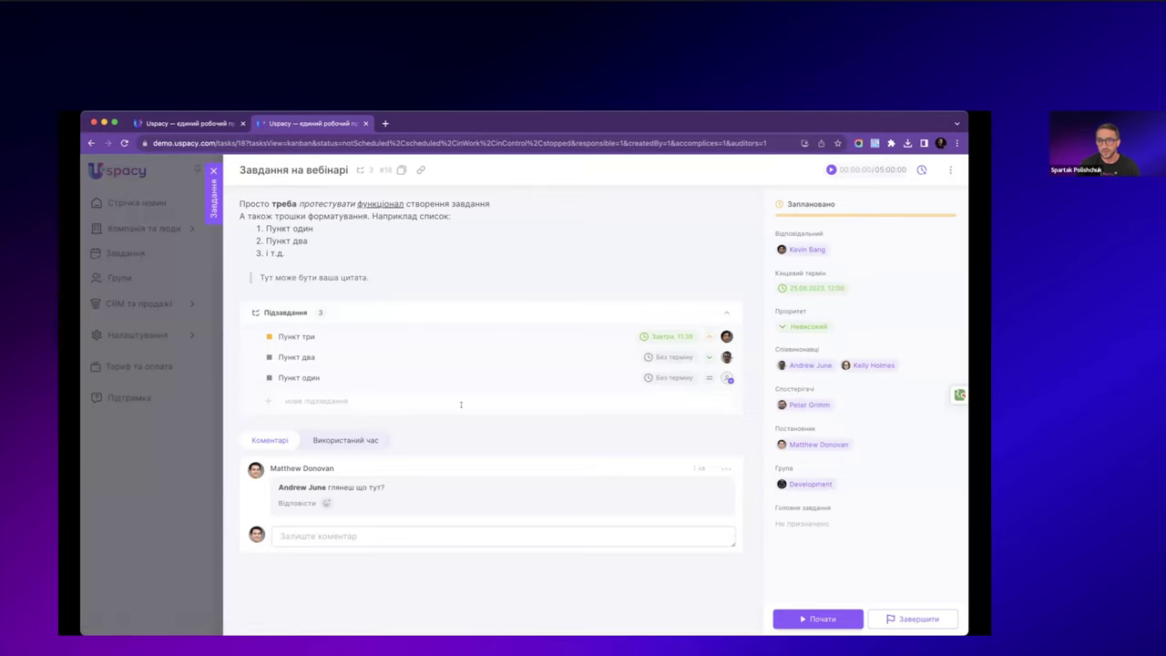
- Make the main task's second co-executor responsible for Пункт один, set its priority to Високий and return to the main task
click(316, 378)
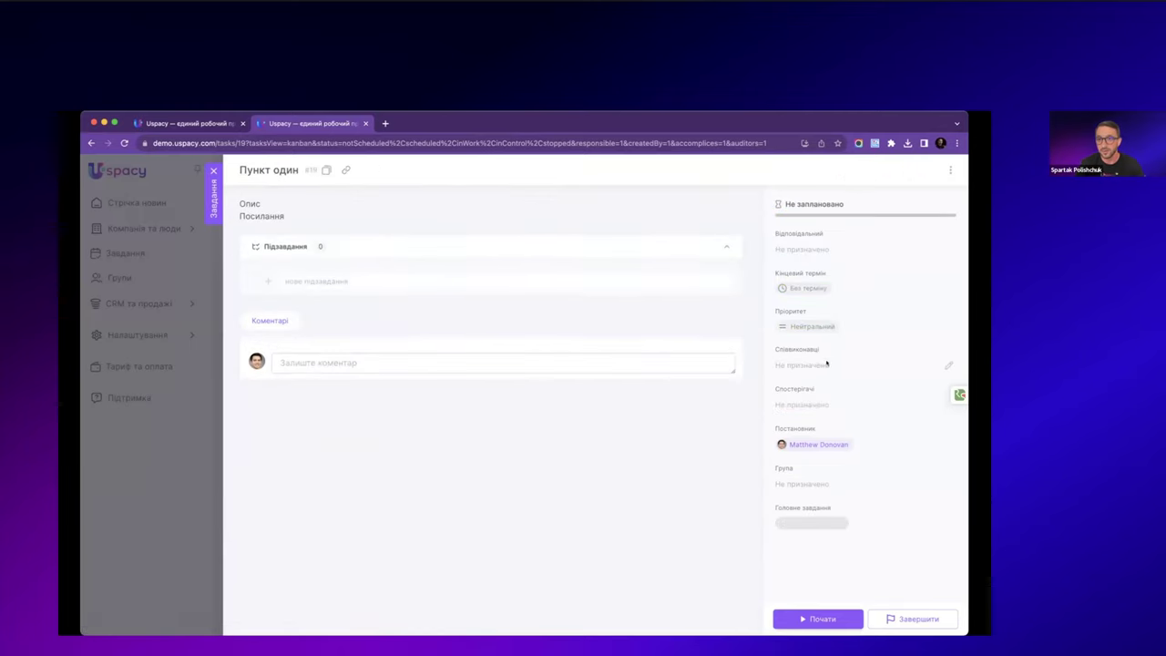
click(900, 250)
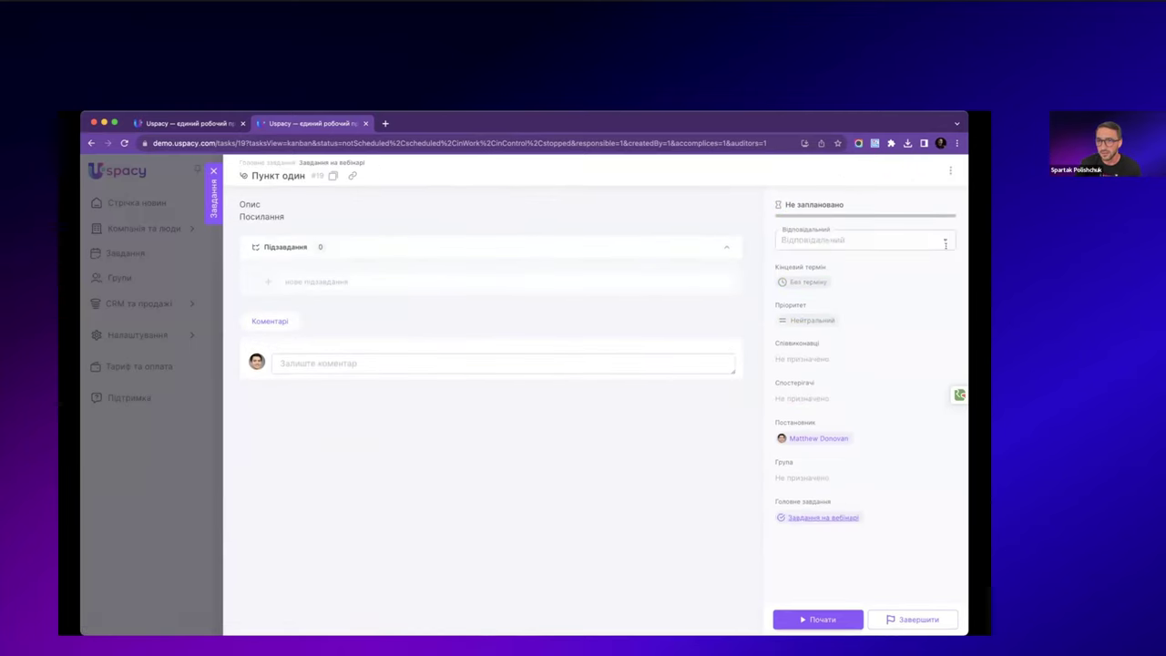
click(851, 242)
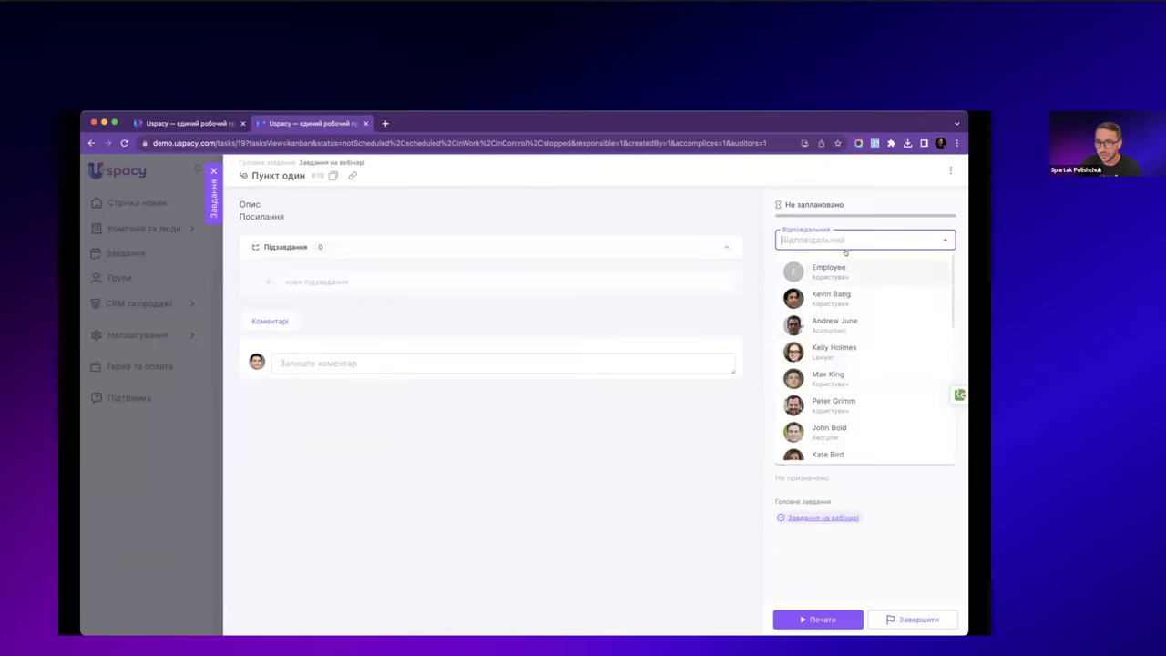
click(845, 355)
click(825, 322)
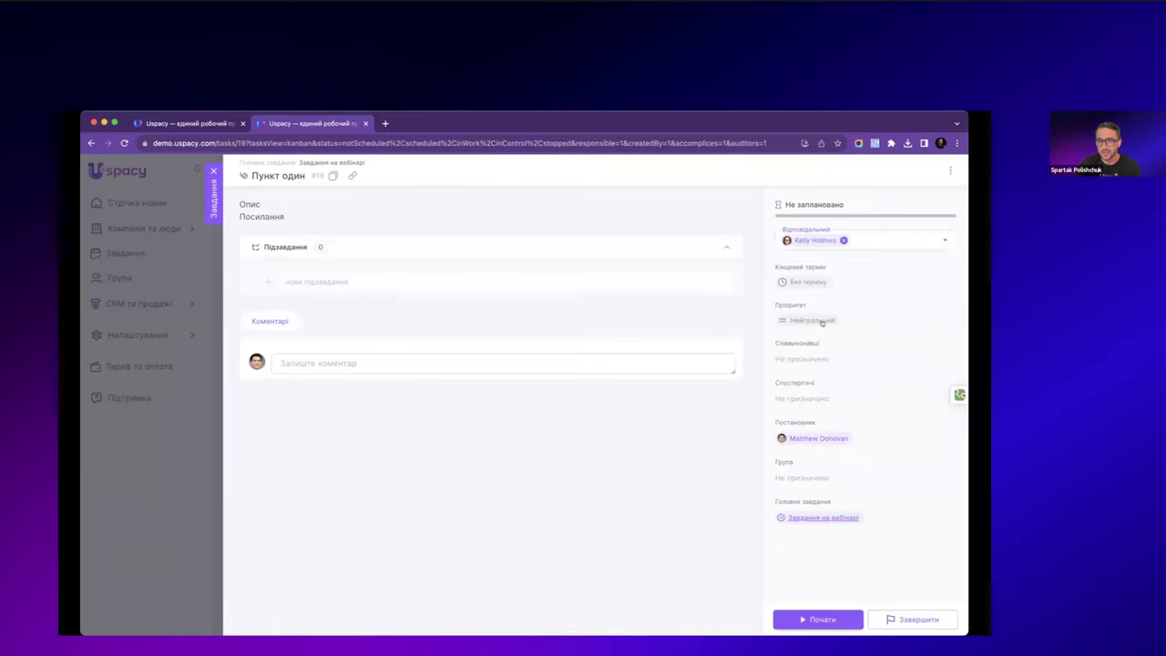
click(824, 370)
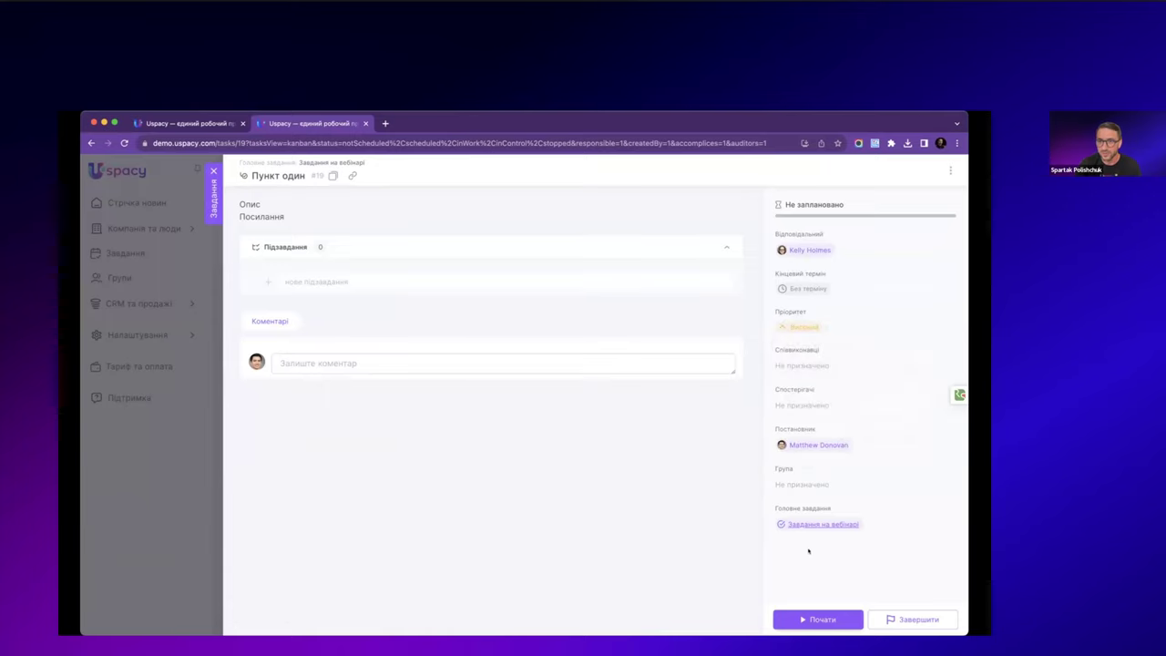
click(332, 162)
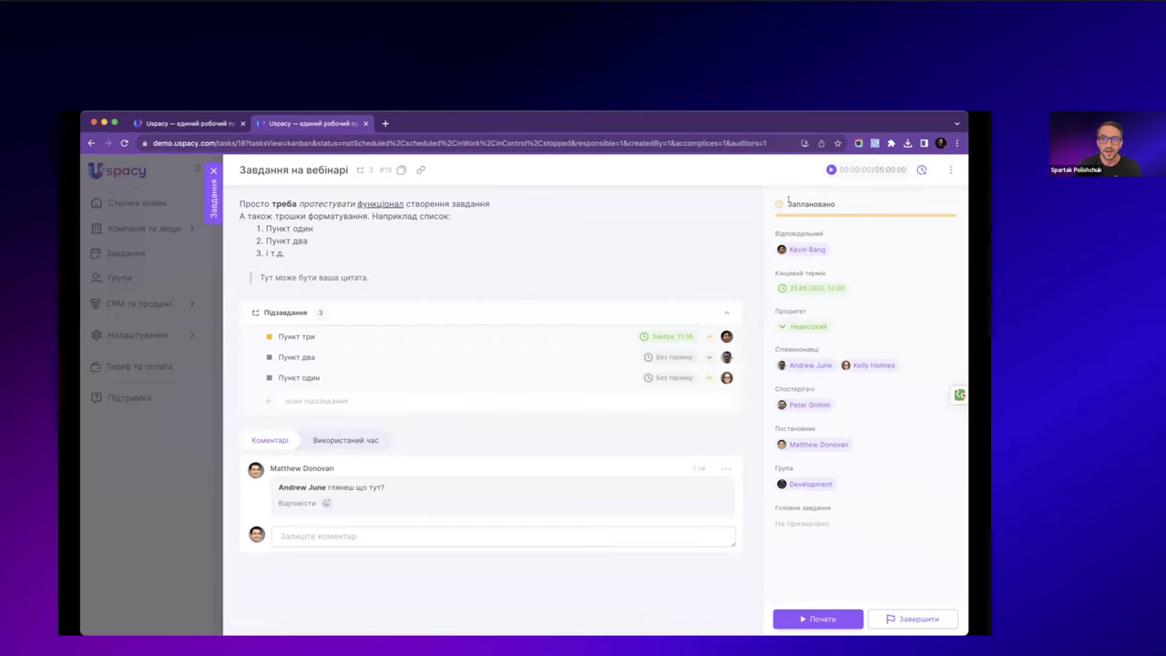
- Take the main task through its started, paused and completed statuses, and restore it
drag(788, 202, 837, 201)
click(839, 201)
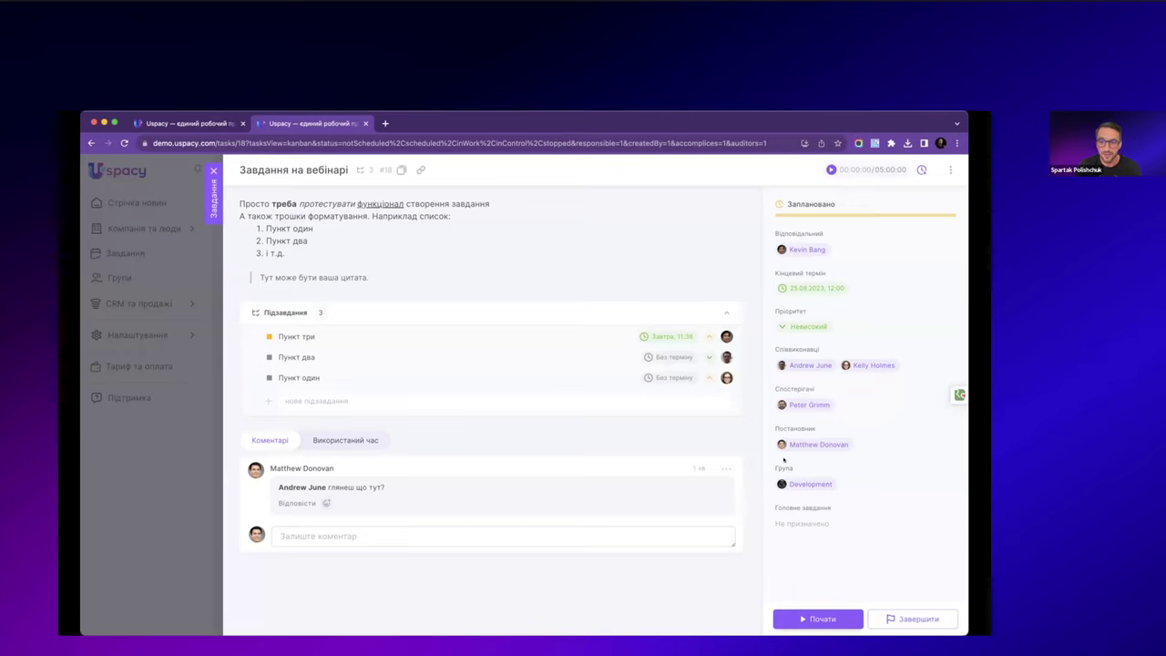
click(818, 619)
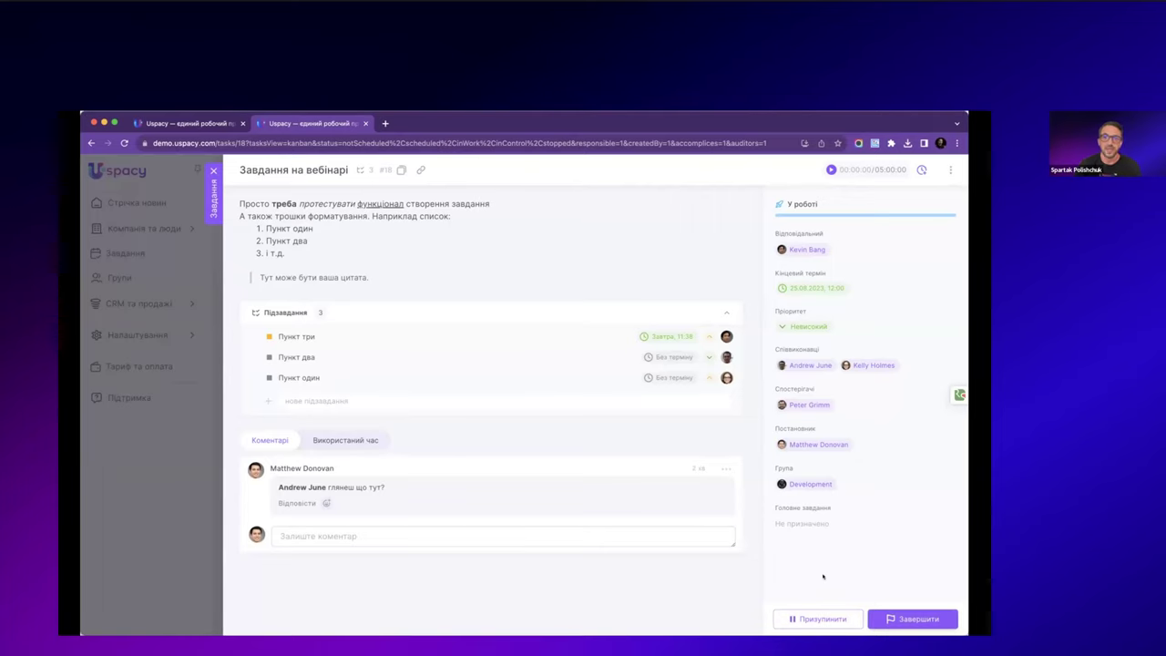
click(812, 620)
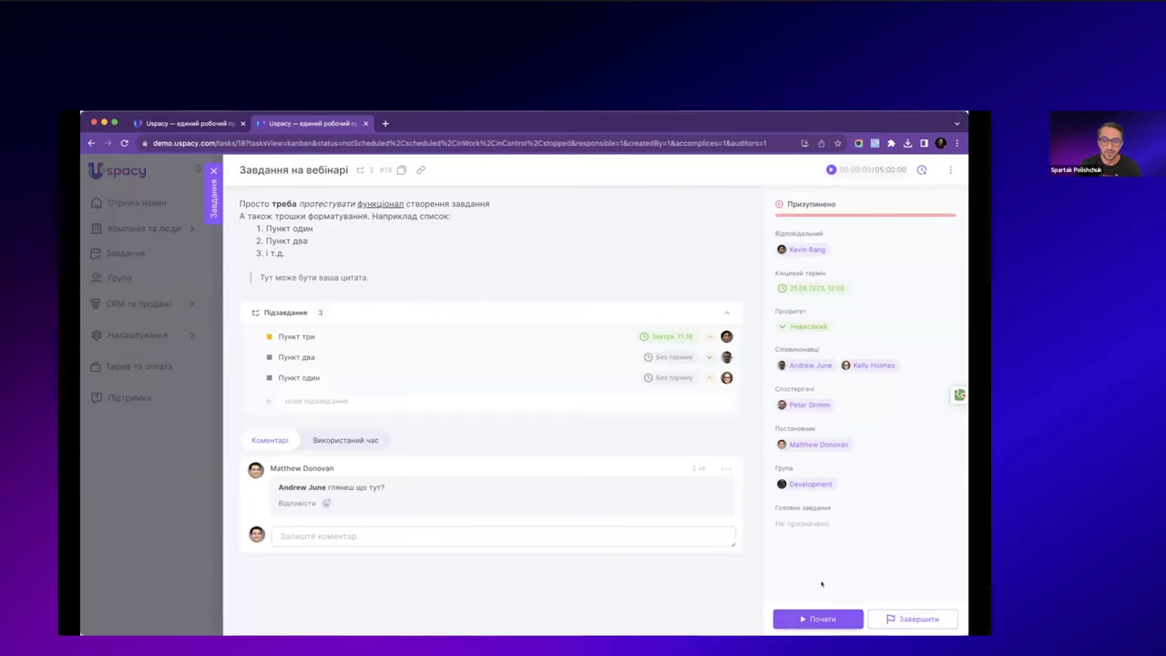
click(884, 617)
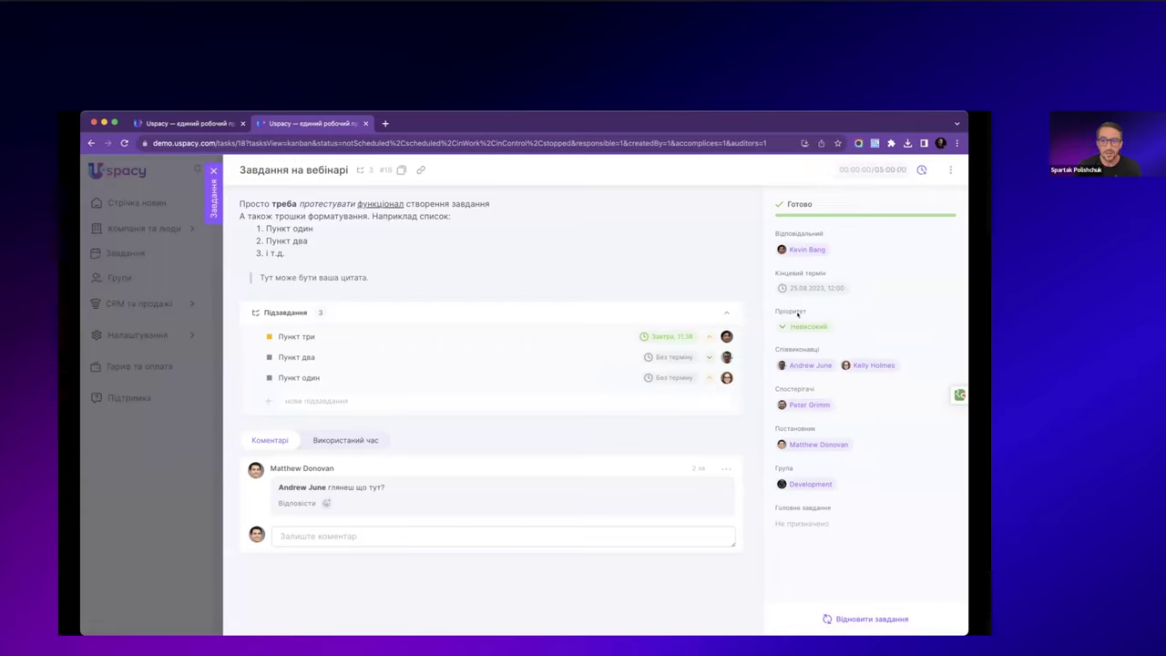
click(855, 618)
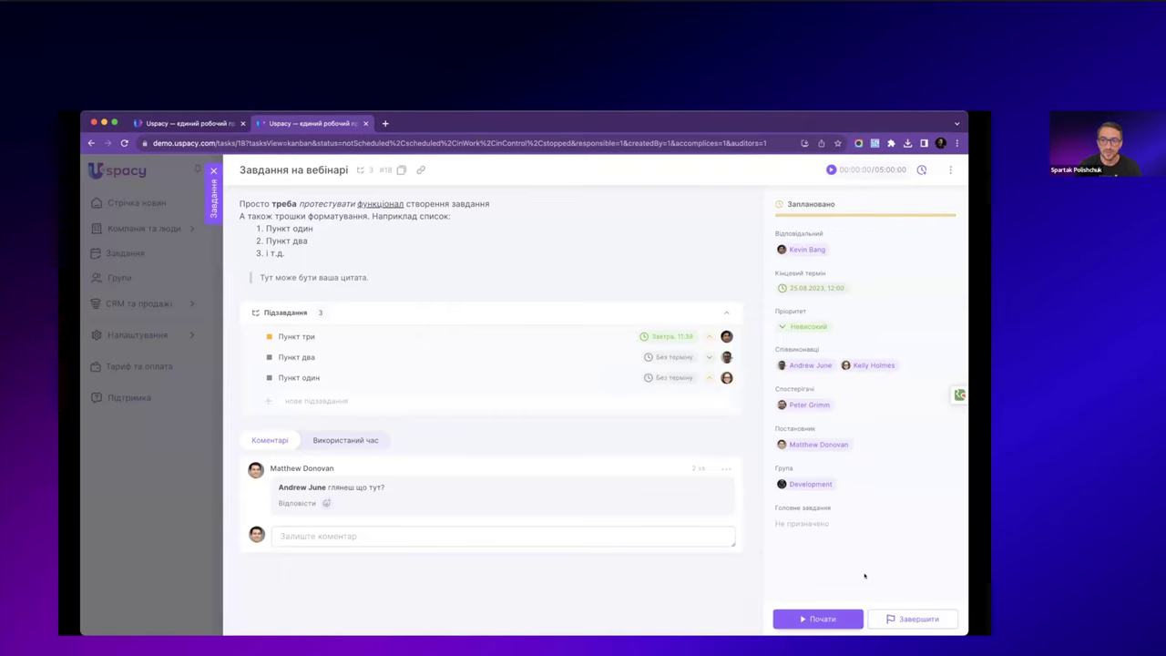
- Start work on the task together with its time tracker, and close the task card
click(819, 619)
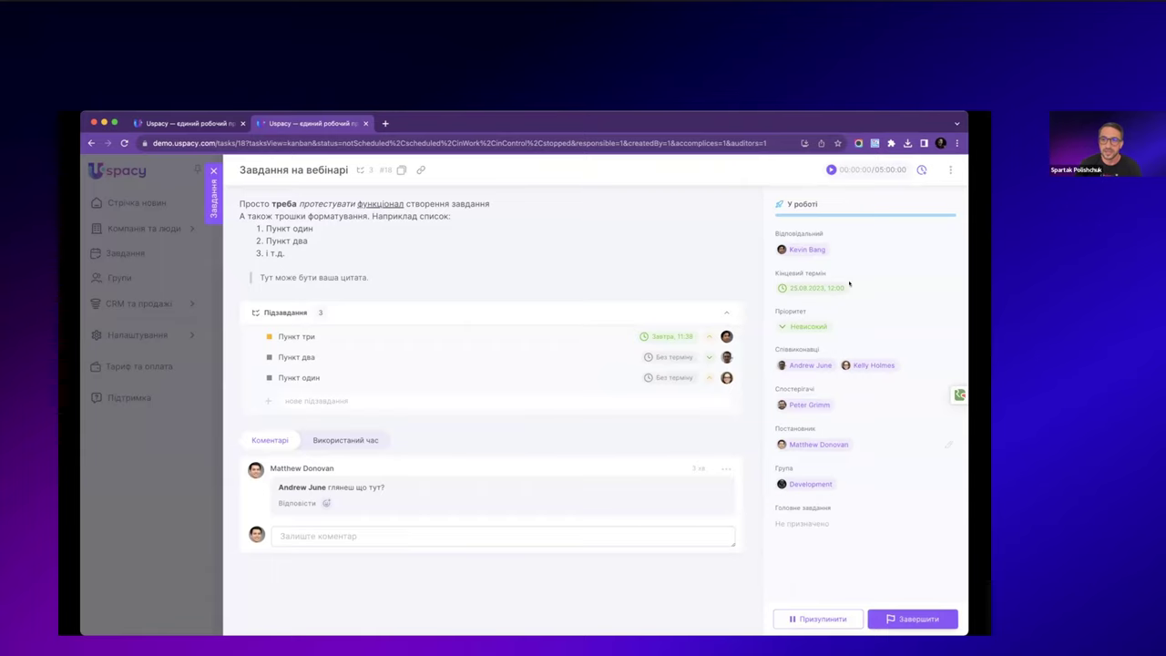
click(817, 169)
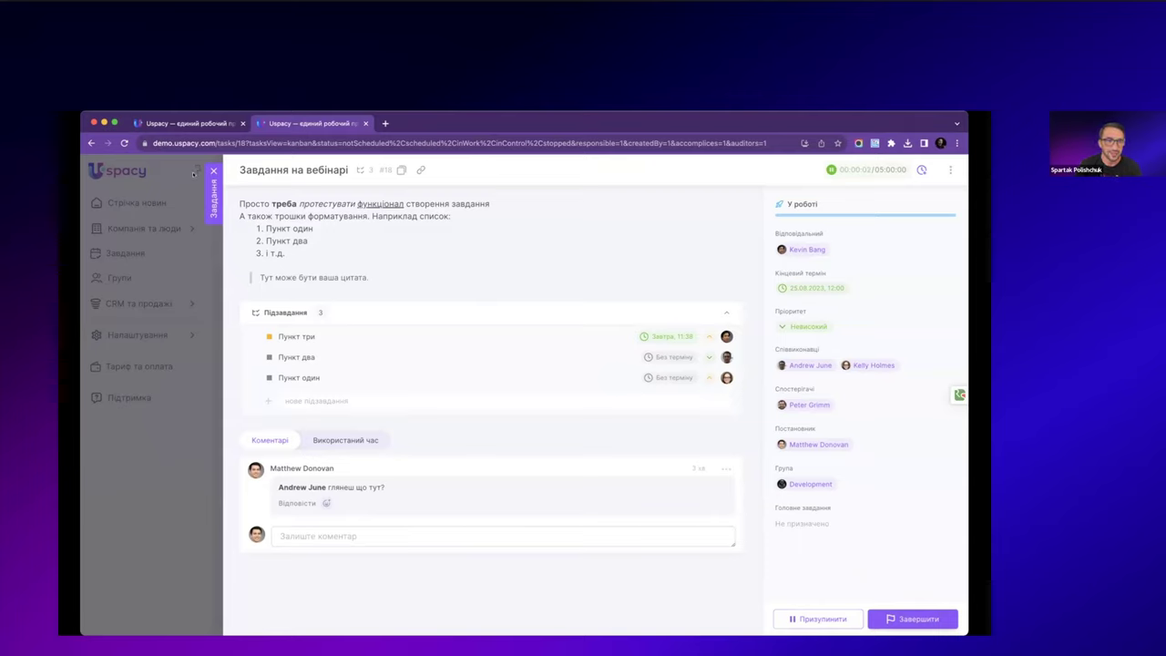
click(212, 171)
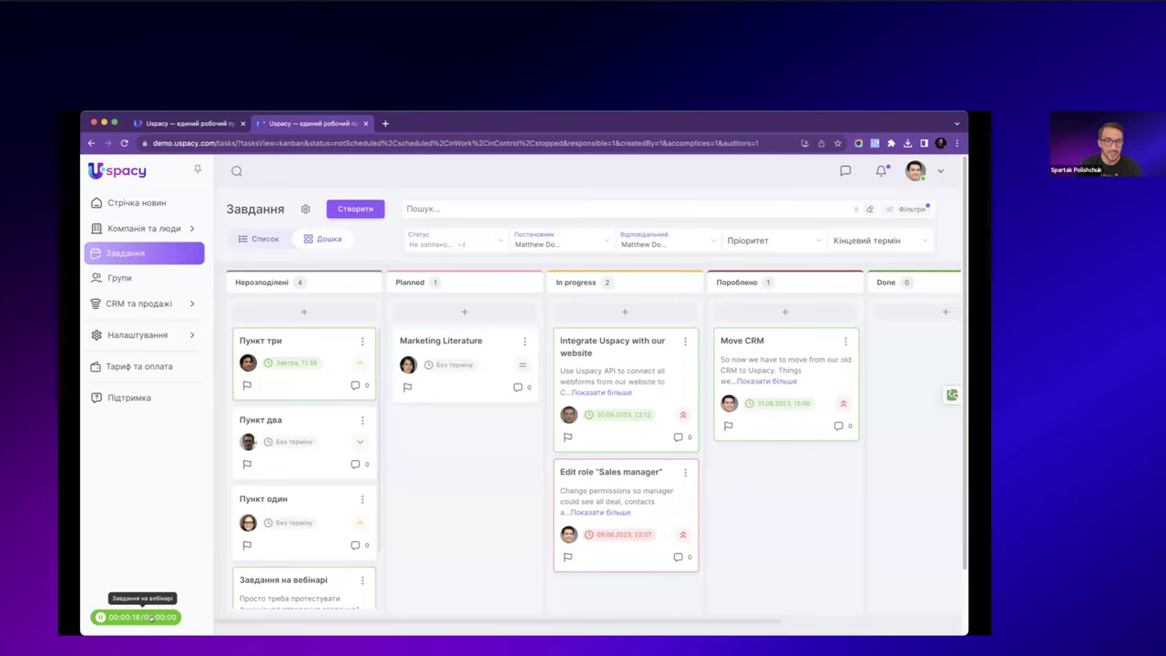
mouse_move(151, 618)
mouse_down()
mouse_move(146, 579)
mouse_move(145, 616)
mouse_up()
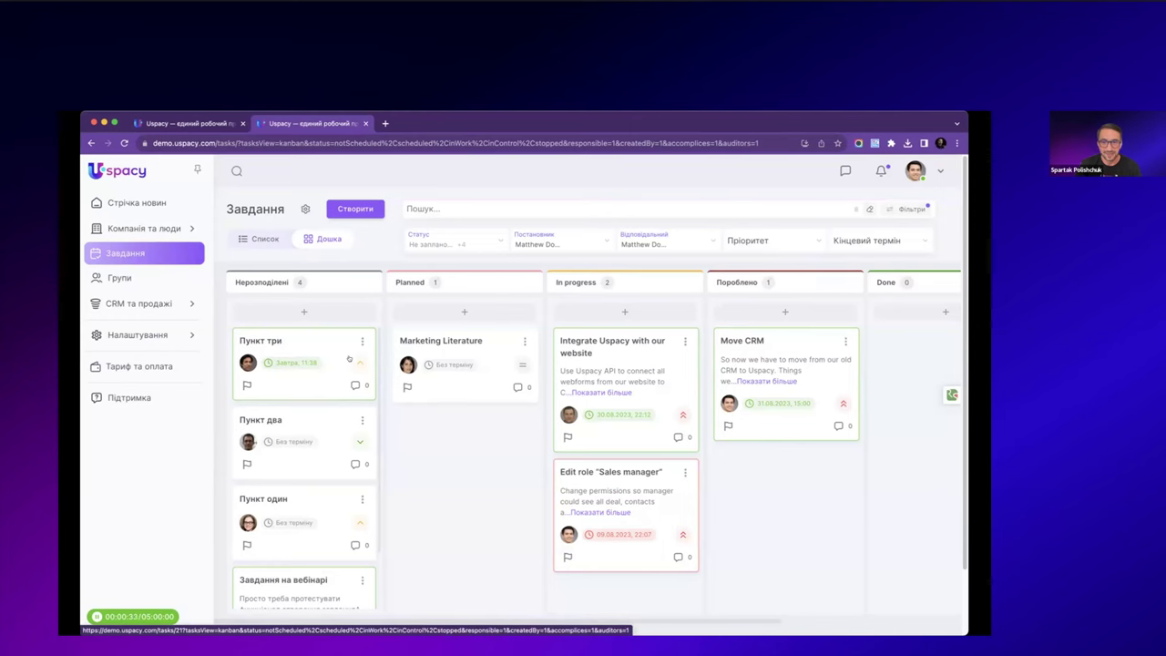
- Open the Move CRM task and examine its used-time records
click(723, 341)
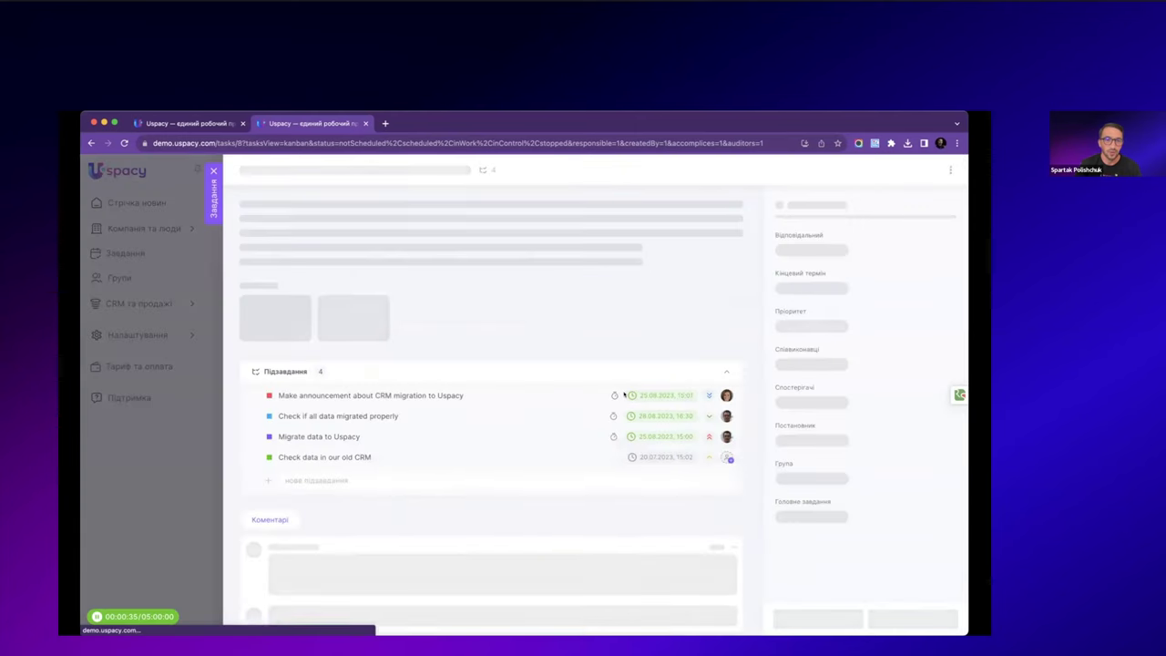
scroll(604, 387, down, 3)
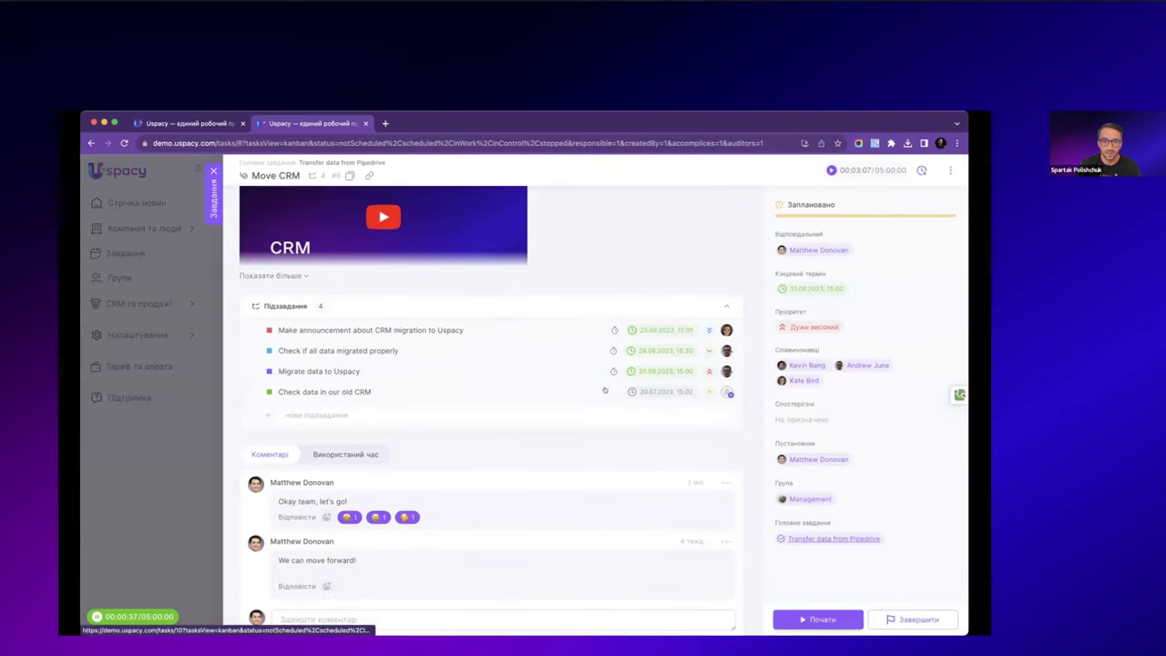
scroll(604, 390, up, 3)
scroll(604, 390, down, 2)
click(369, 490)
scroll(382, 446, down, 1)
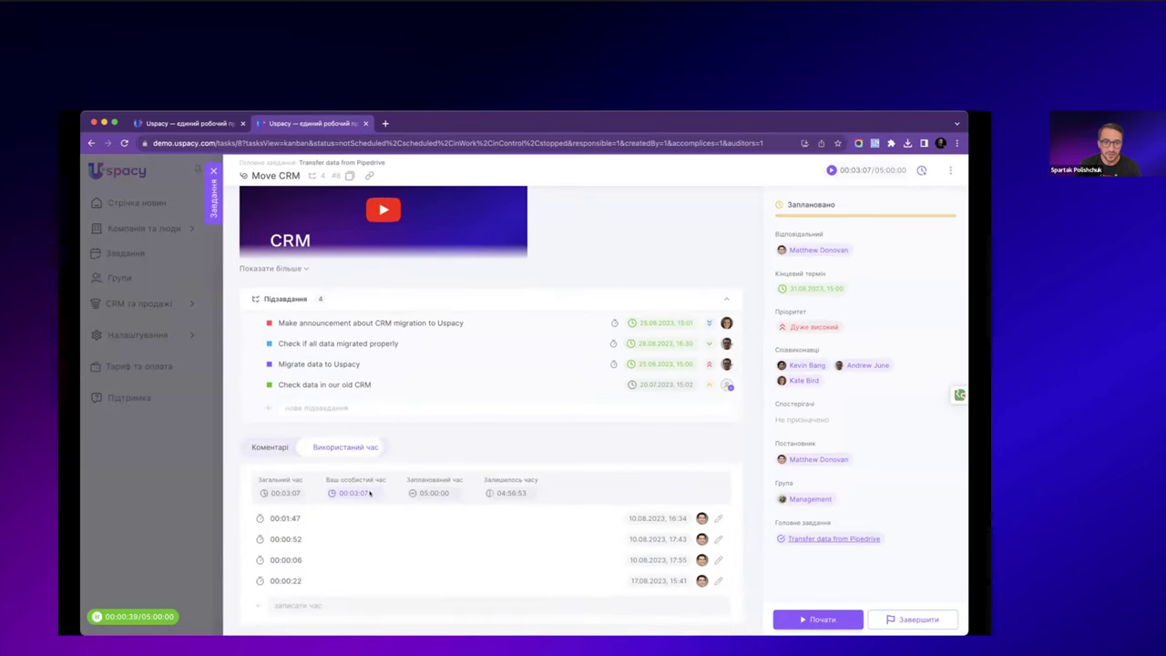
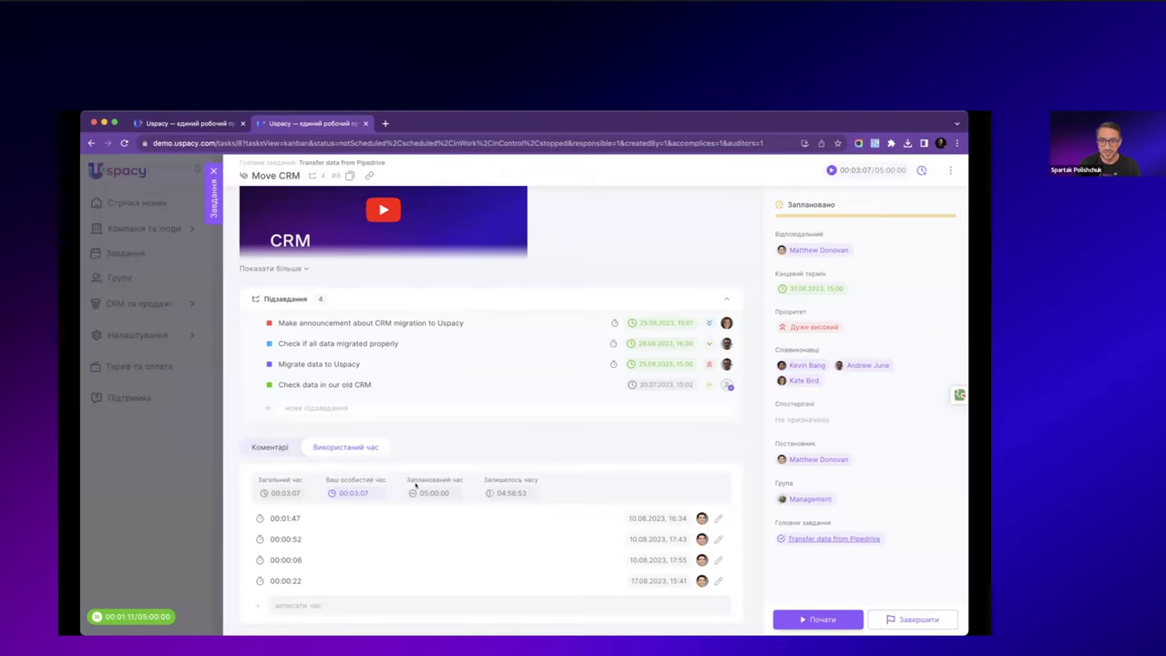
- Review the comments and description of the Move CRM task, and return to the task board
scroll(479, 477, up, 1)
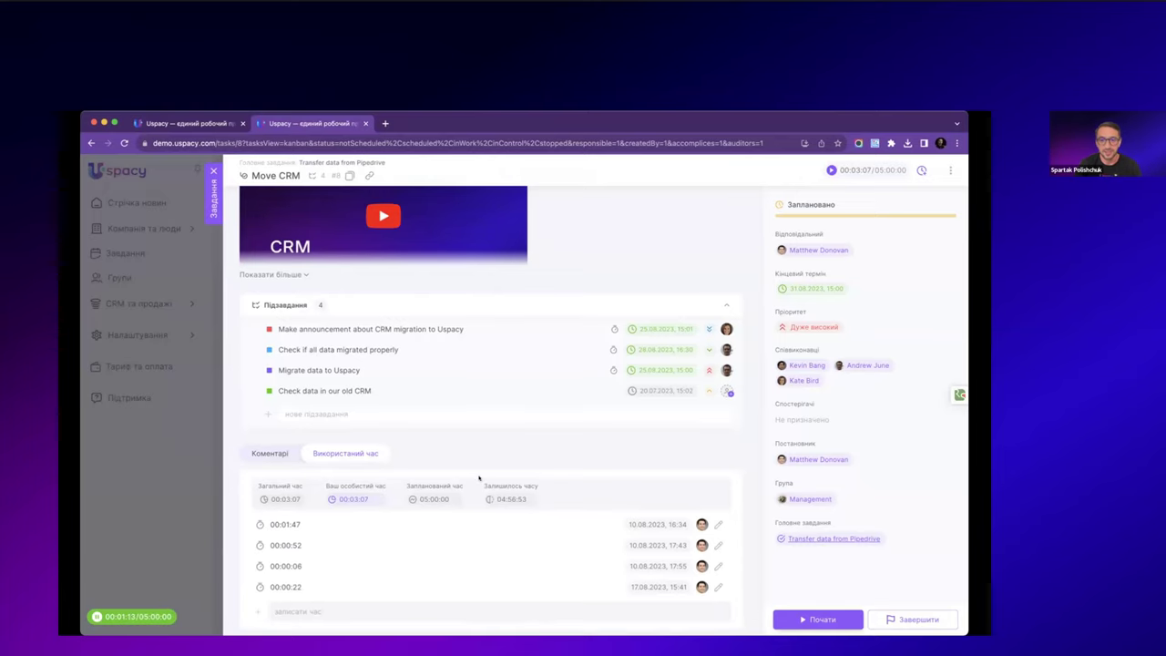
scroll(479, 477, up, 3)
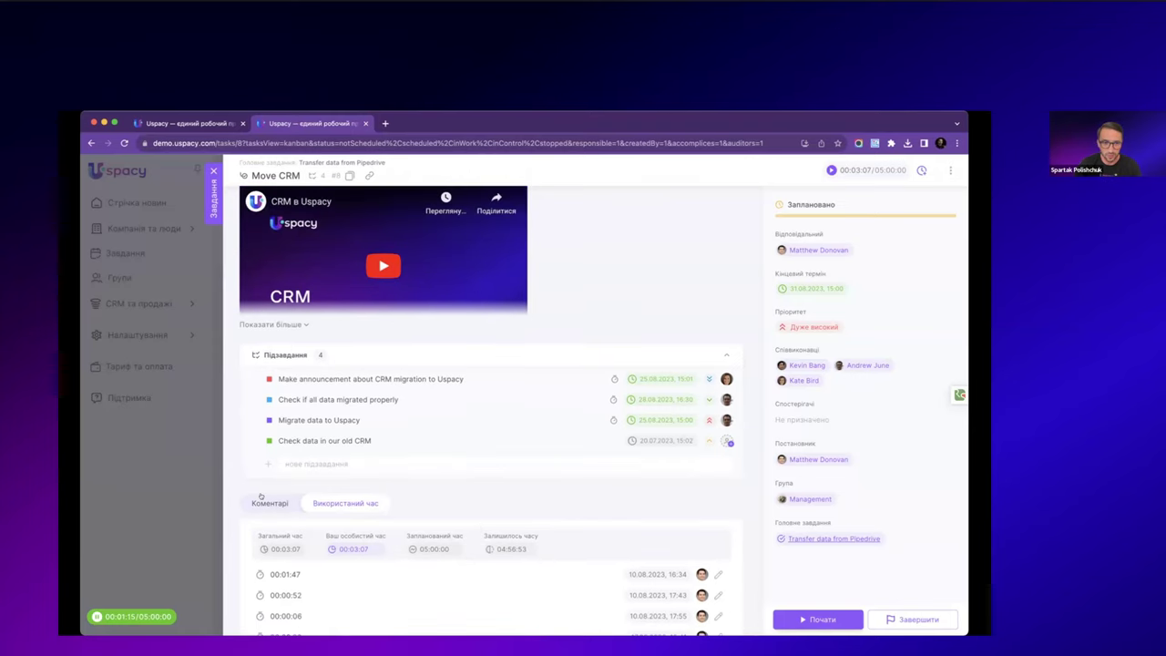
click(266, 502)
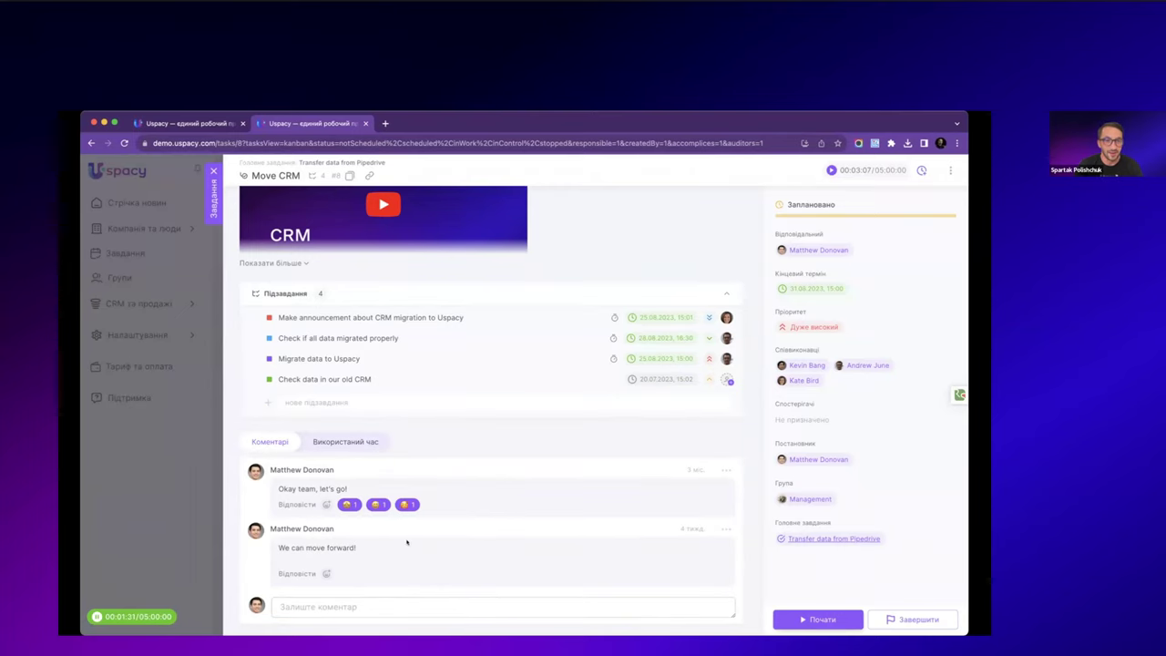
scroll(408, 544, up, 1)
scroll(407, 544, up, 3)
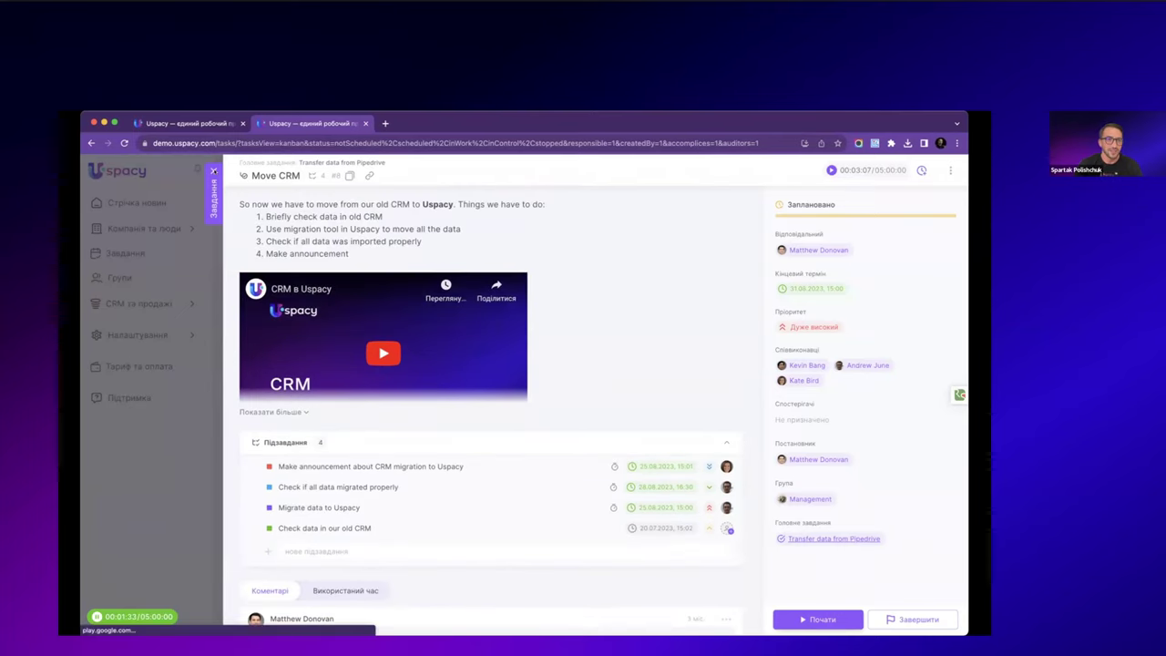
click(213, 170)
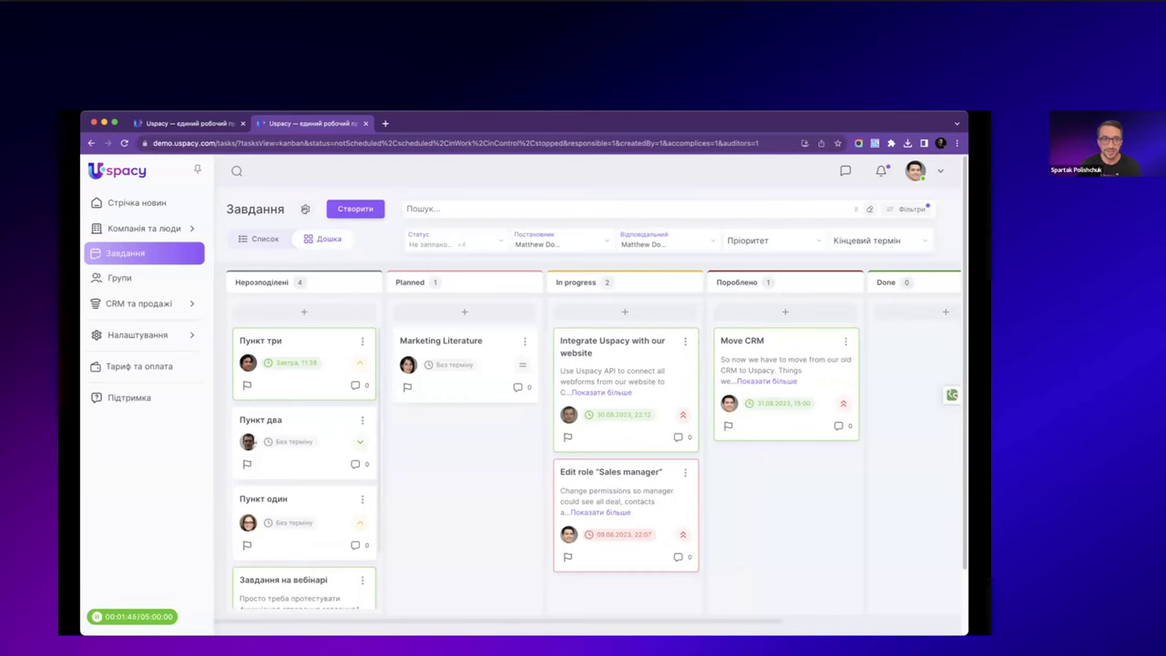
- Start a task import from a file and load the Демо дані CSV file
click(305, 209)
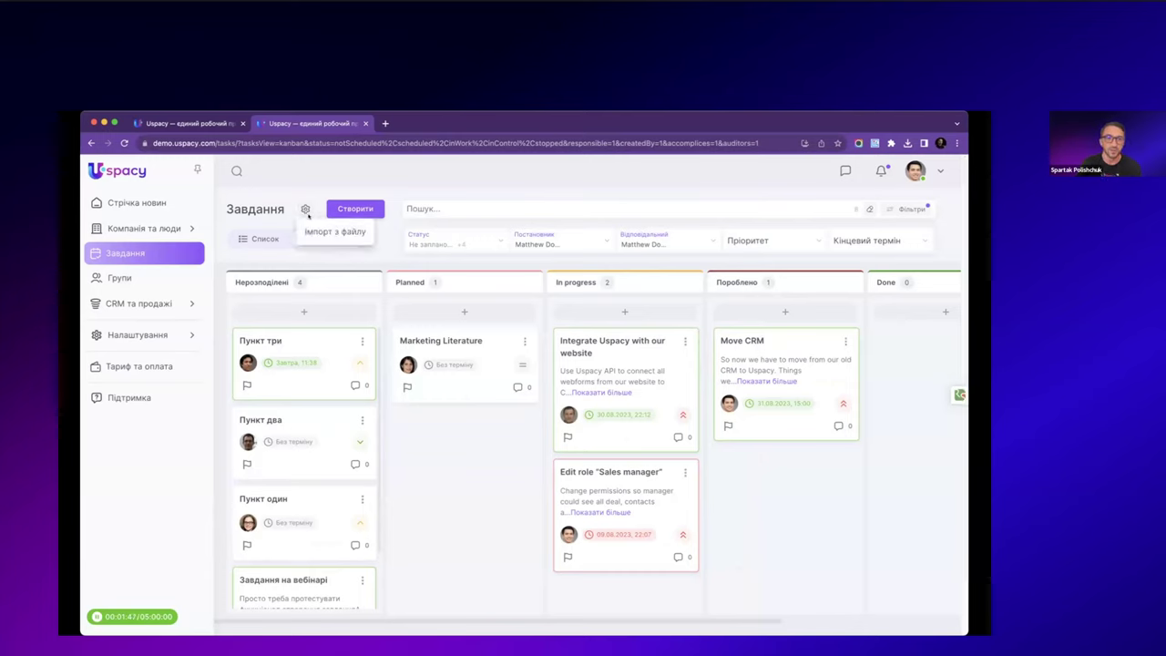
click(308, 231)
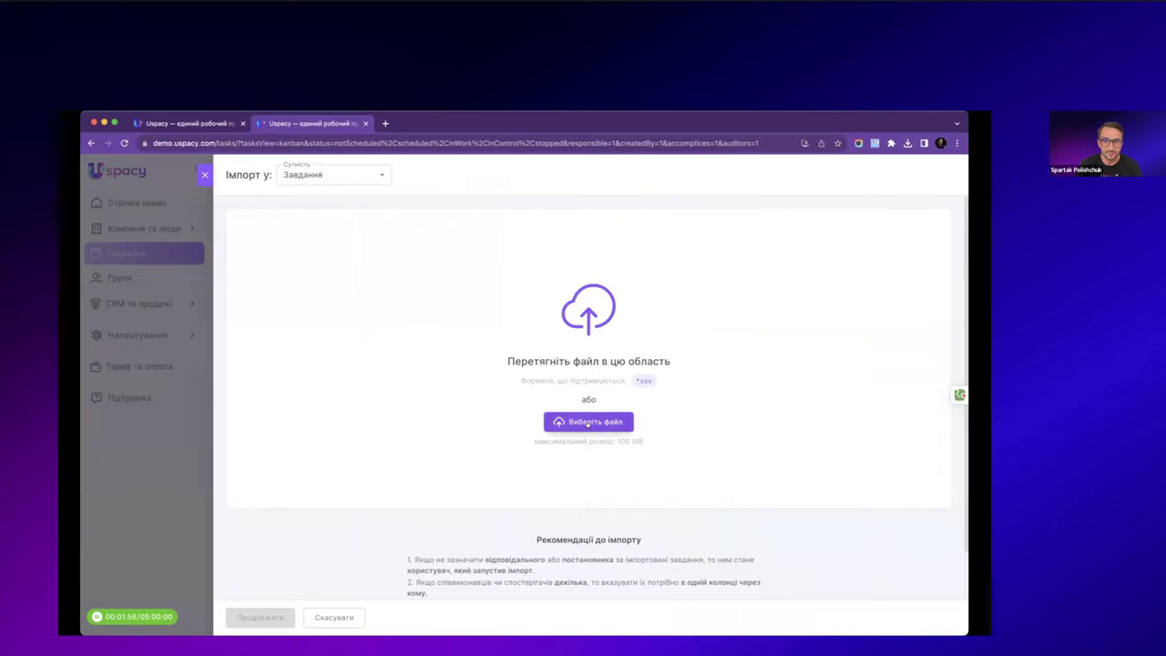
click(588, 421)
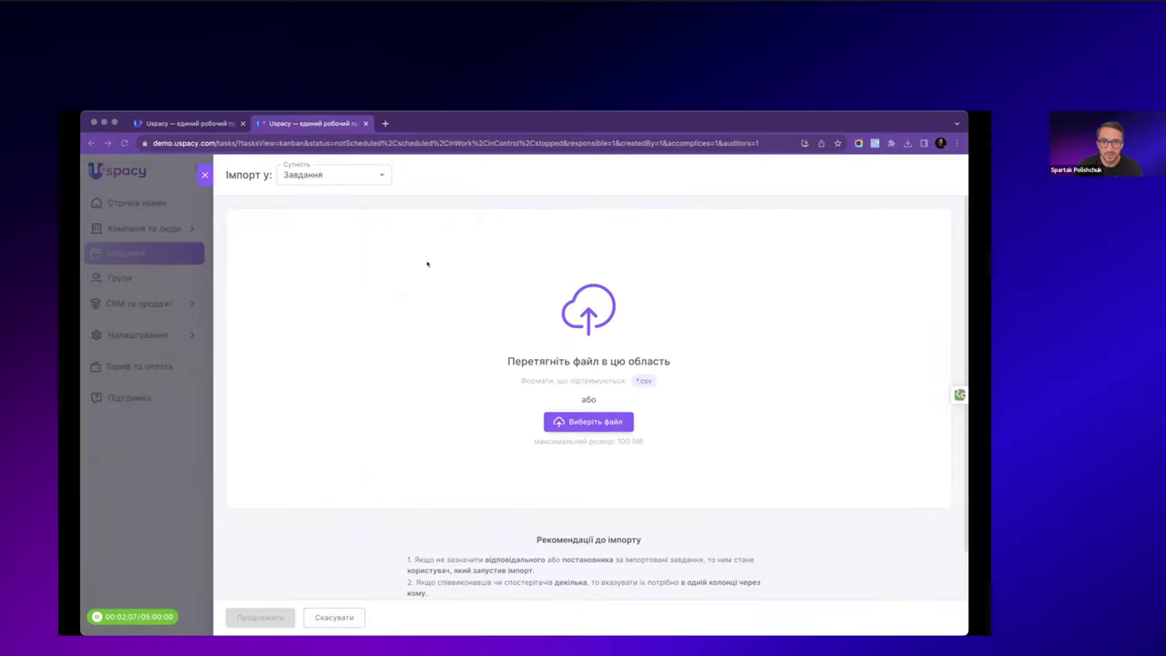
drag(674, 347, 814, 330)
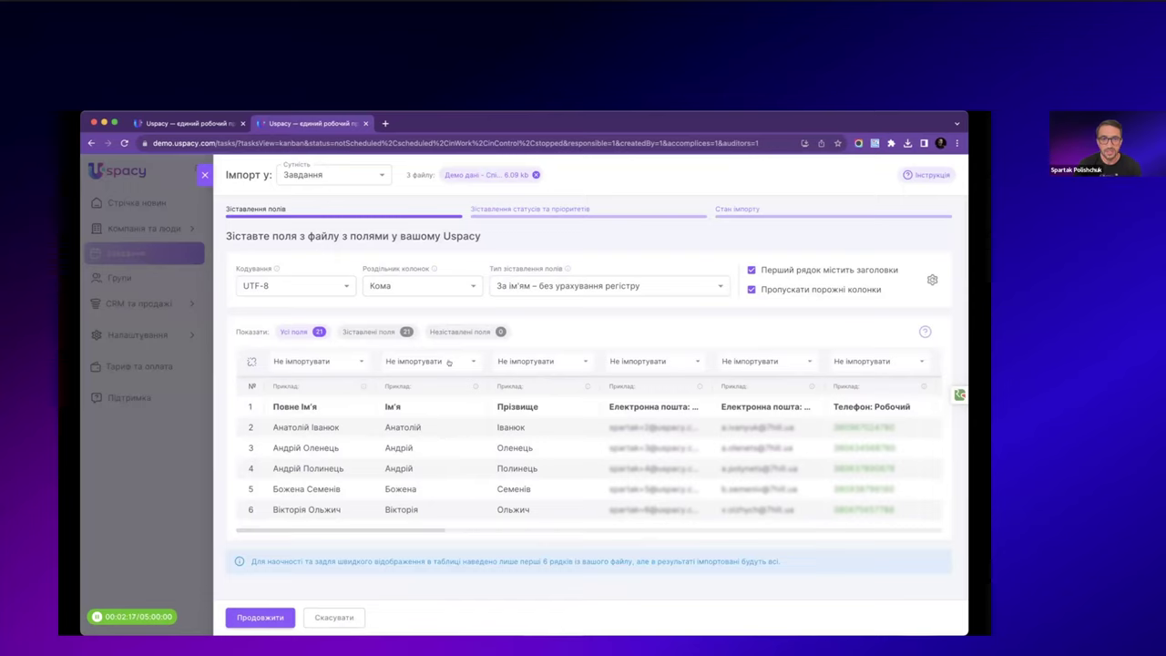
- Map the file's first column to Назва and the second to Опис, and cancel the import
click(341, 362)
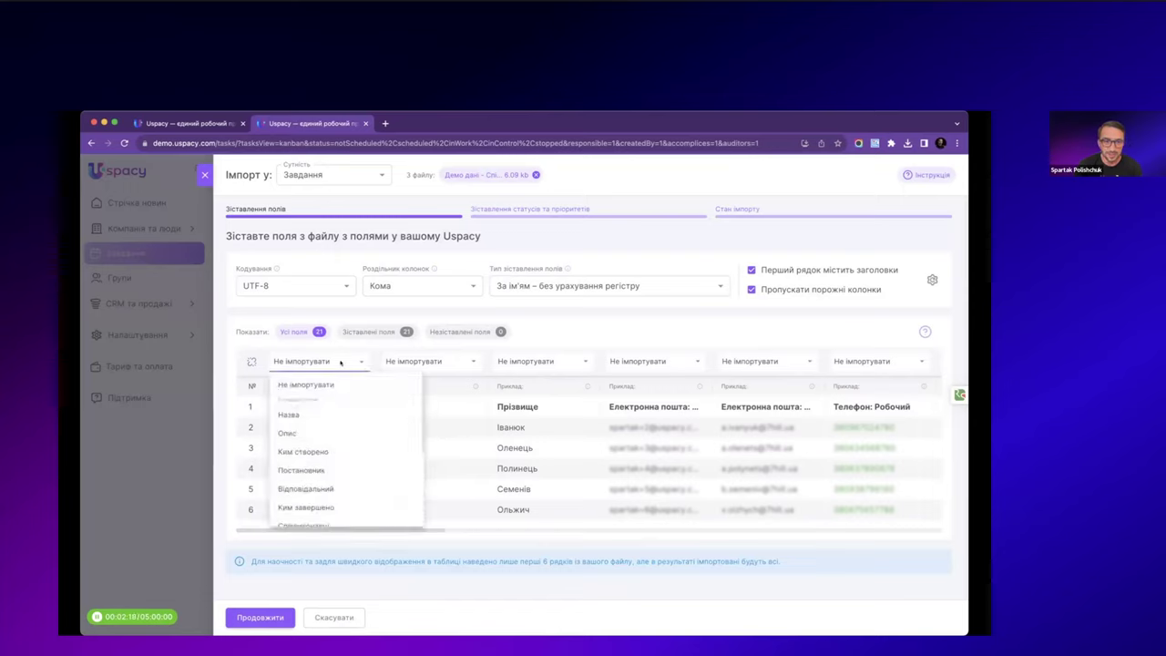
click(338, 417)
click(416, 363)
click(414, 415)
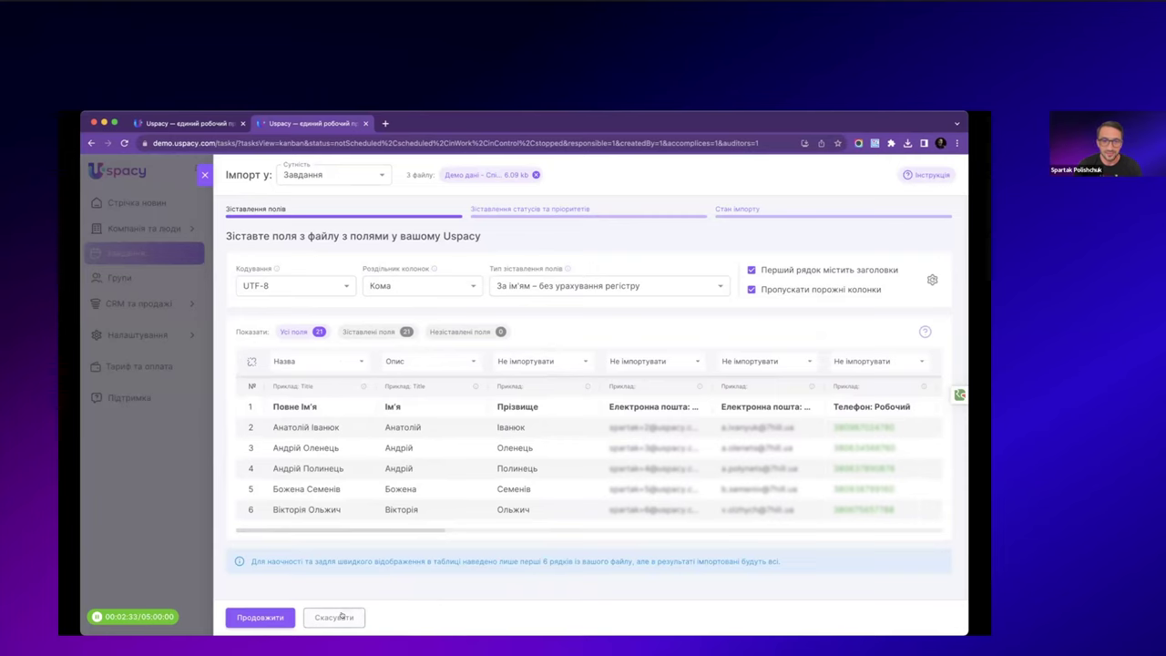
click(341, 617)
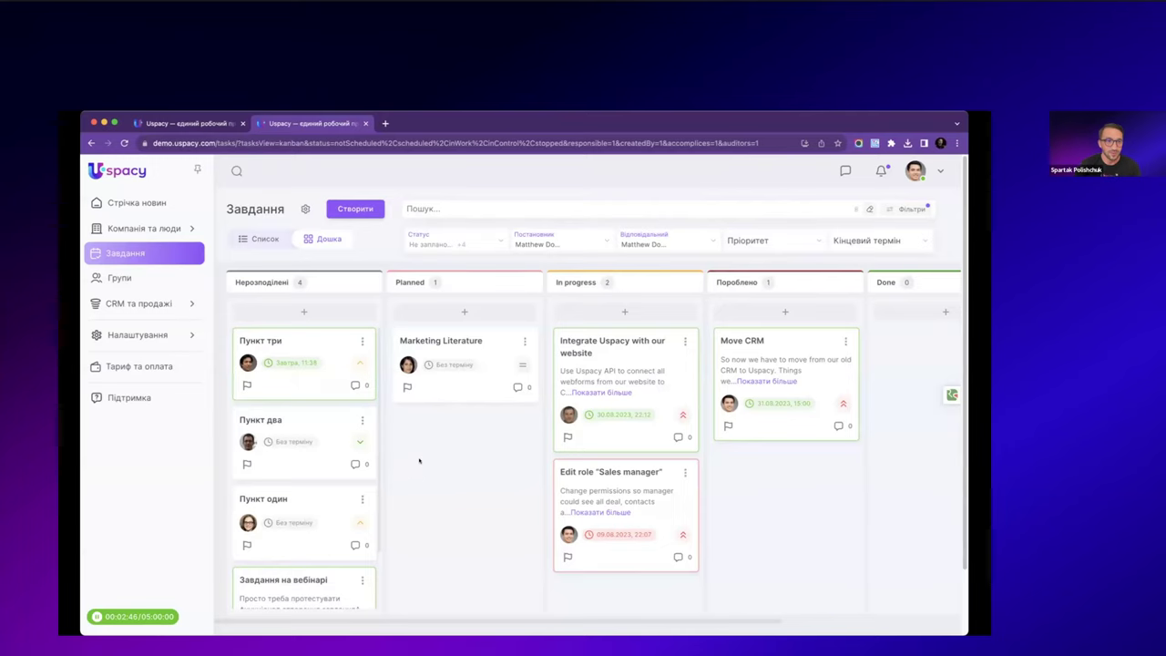
- Open the Management group and examine its posts and the columns of its task board
click(171, 281)
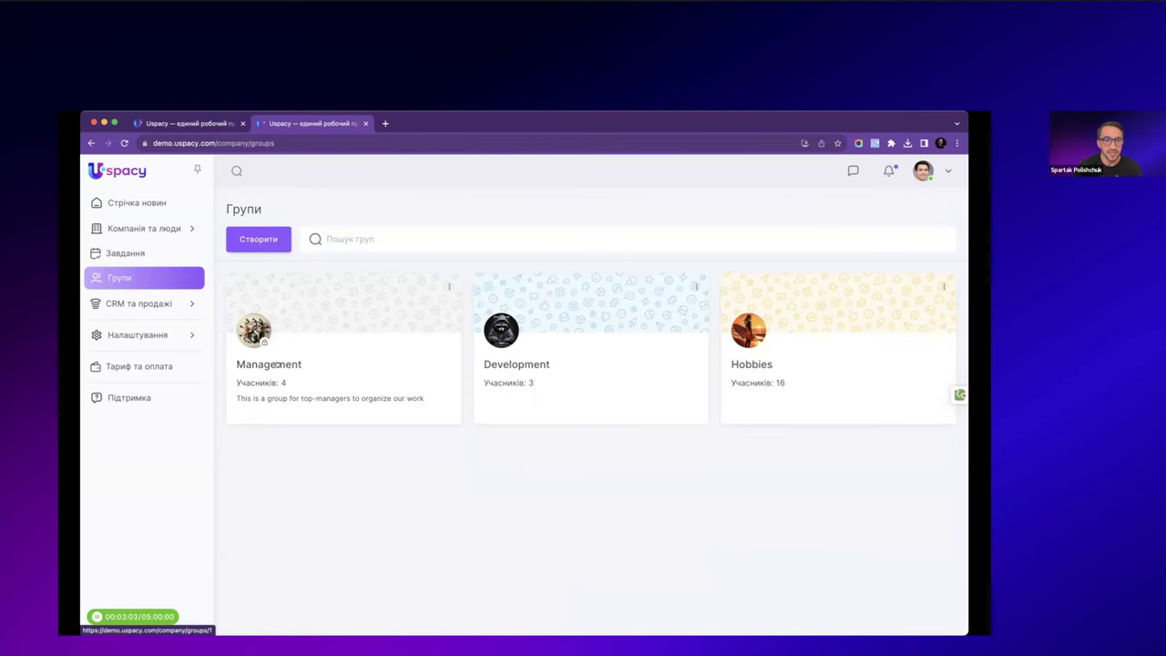
click(278, 365)
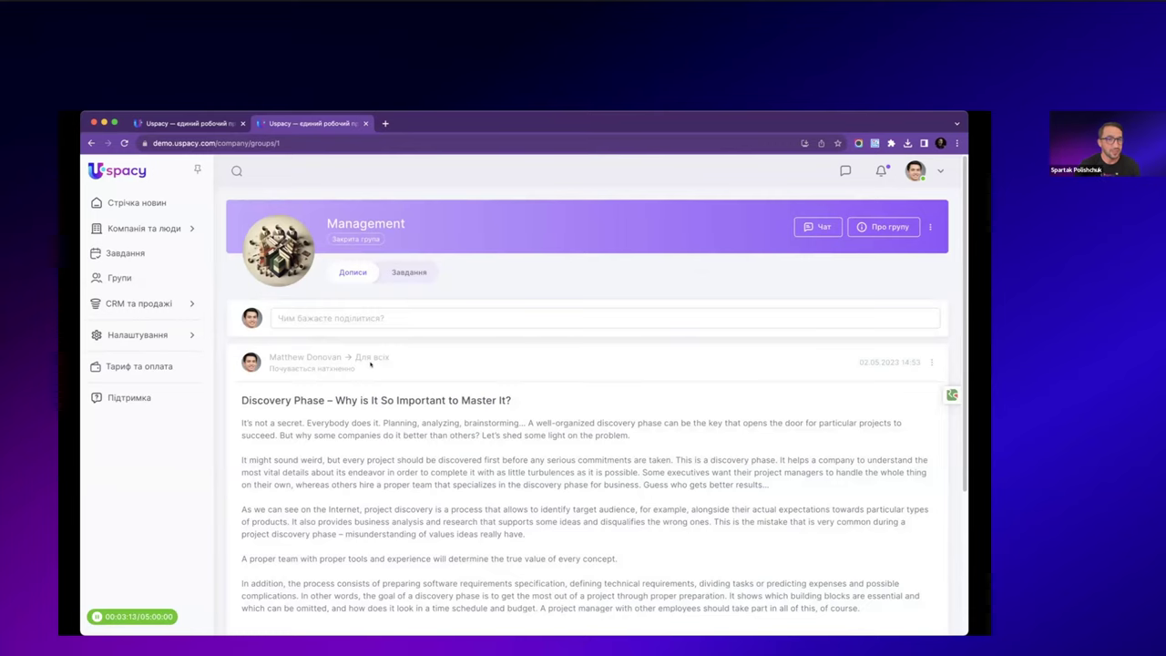
click(412, 273)
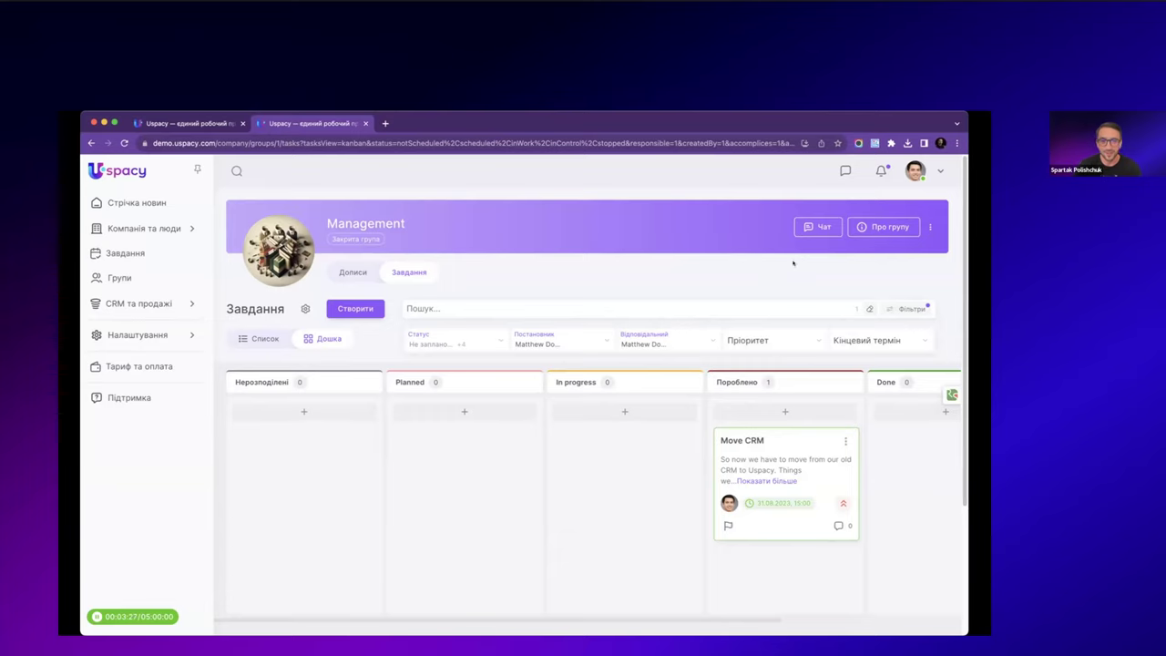
scroll(447, 310, down, 1)
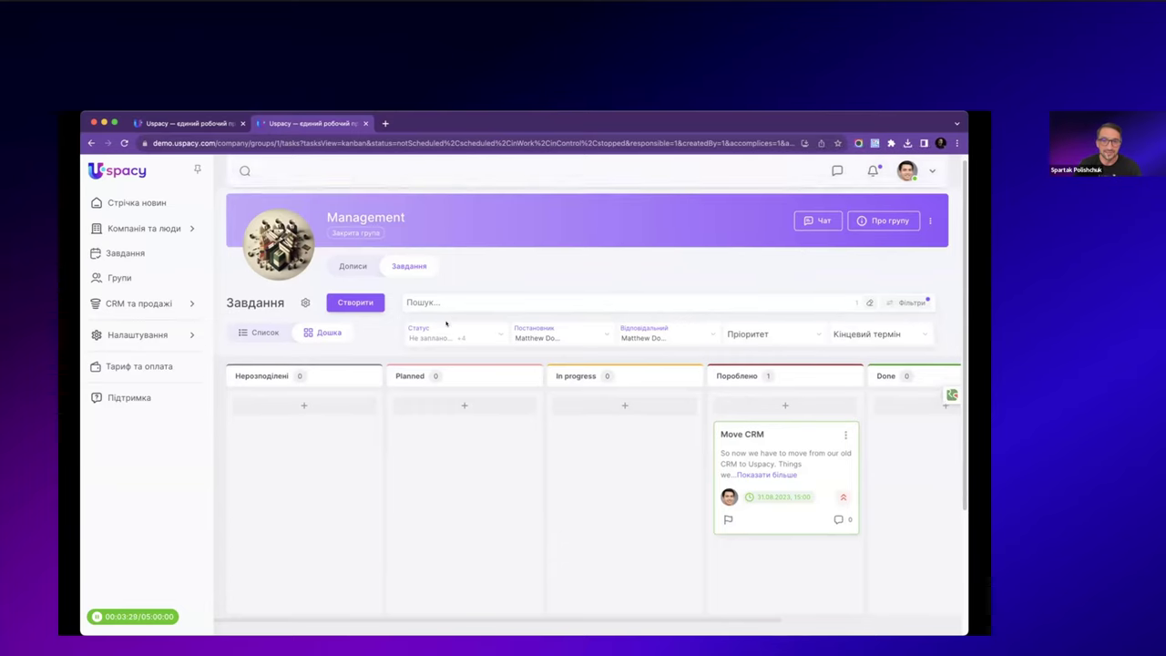
scroll(471, 290, down, 1)
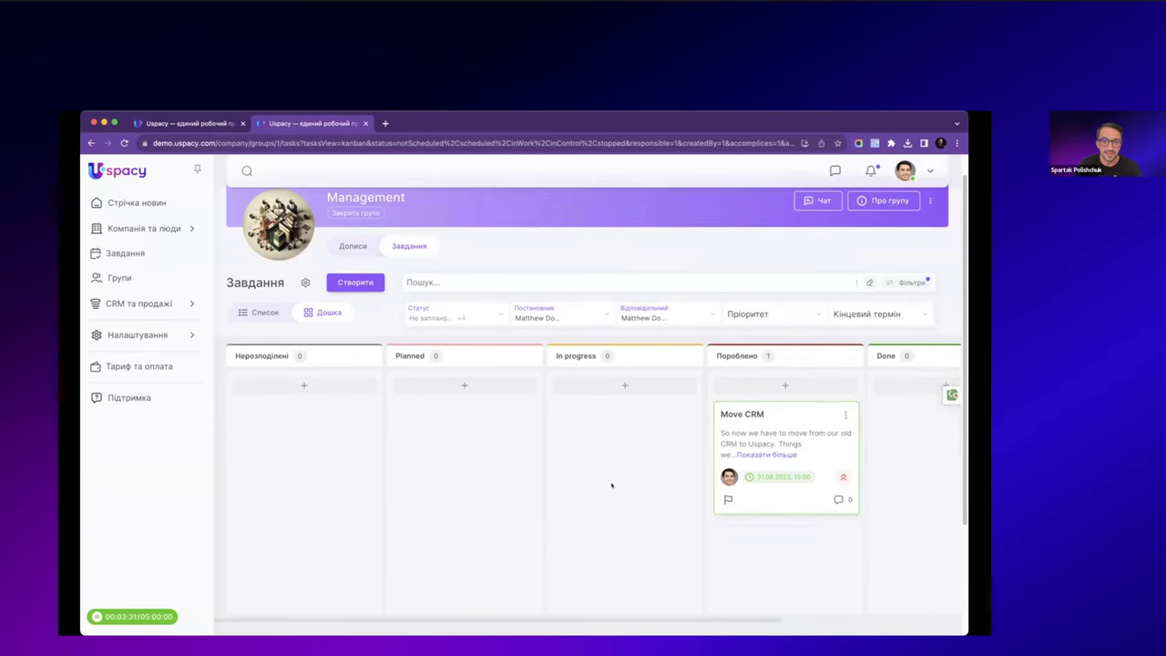
scroll(917, 497, right, 5)
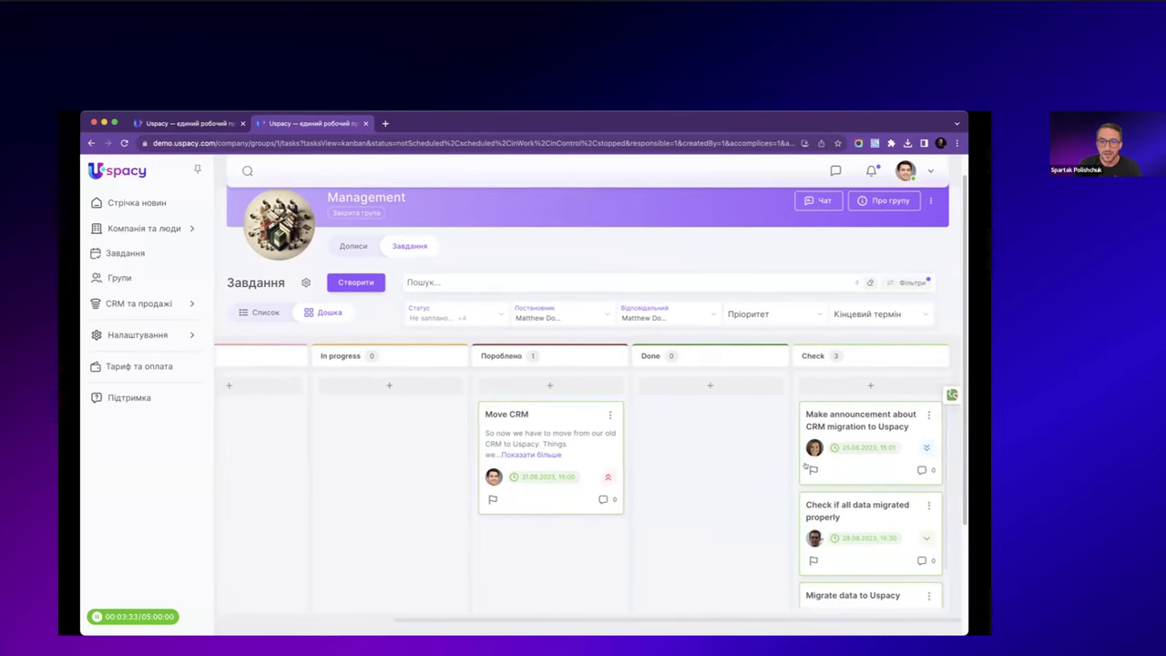
scroll(653, 465, down, 1)
scroll(653, 464, down, 3)
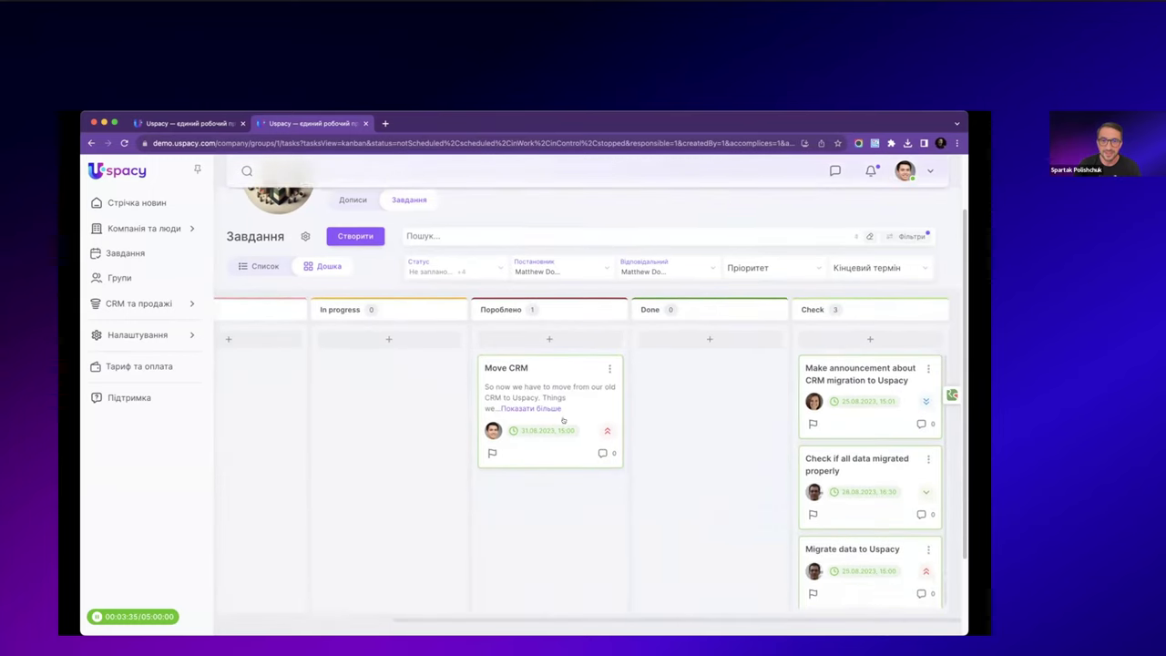
scroll(636, 455, up, 5)
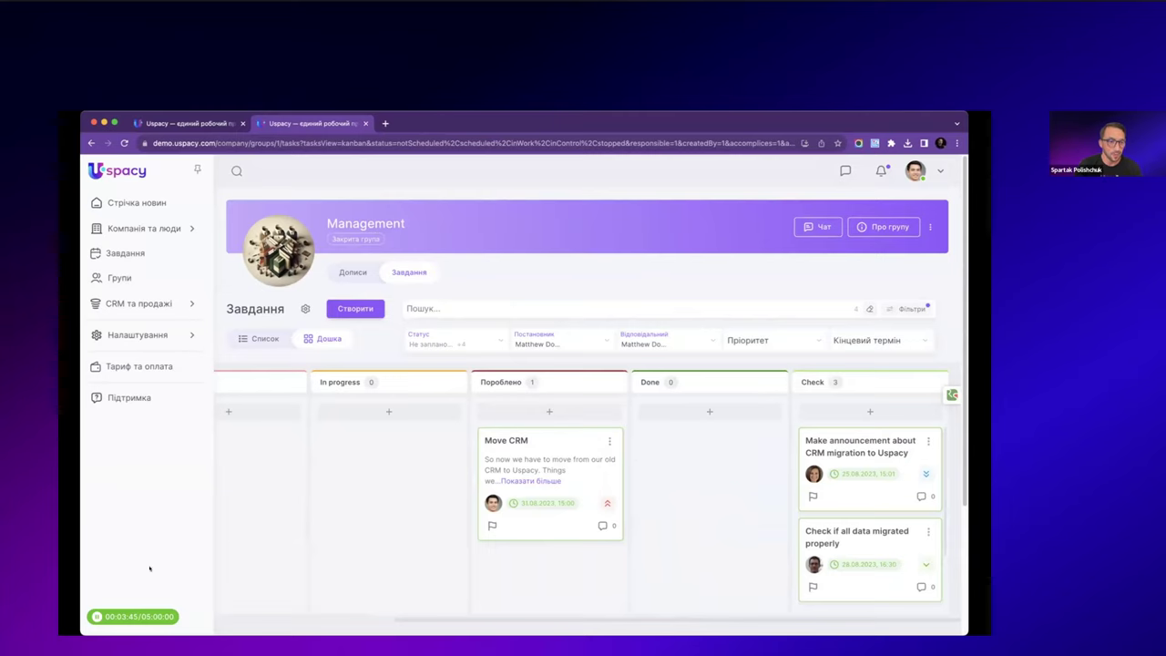
- Stop the time tracker of the Завдання на вебінарі task, and log 1 h 15 min with the comment "Писали вебінар"
click(153, 617)
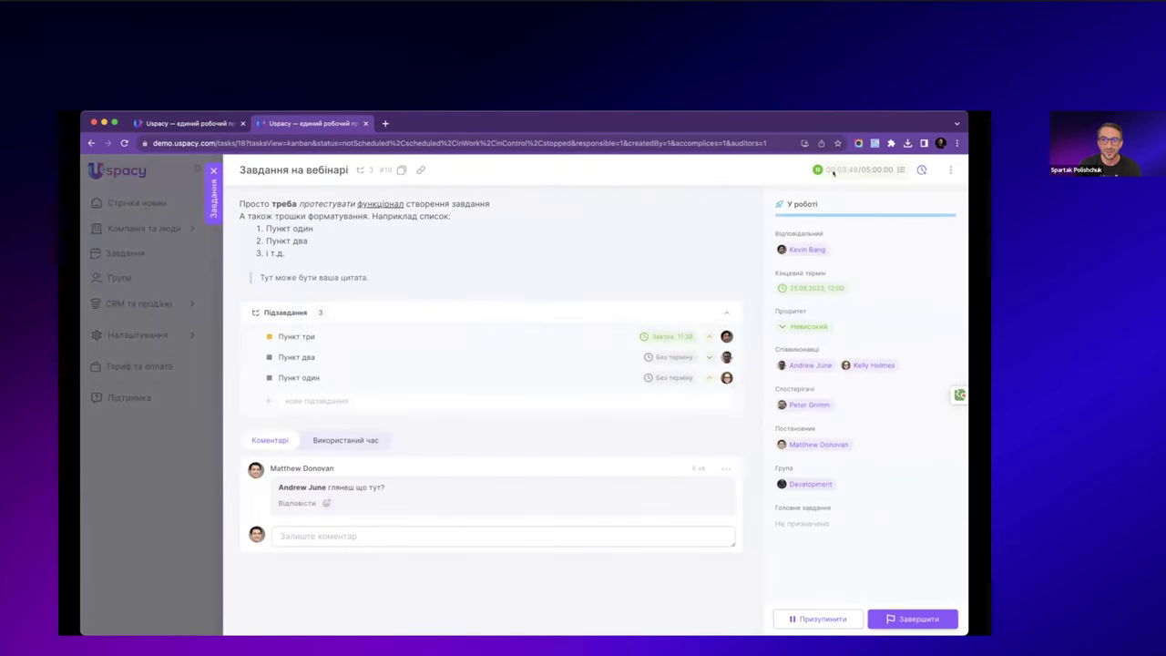
click(817, 169)
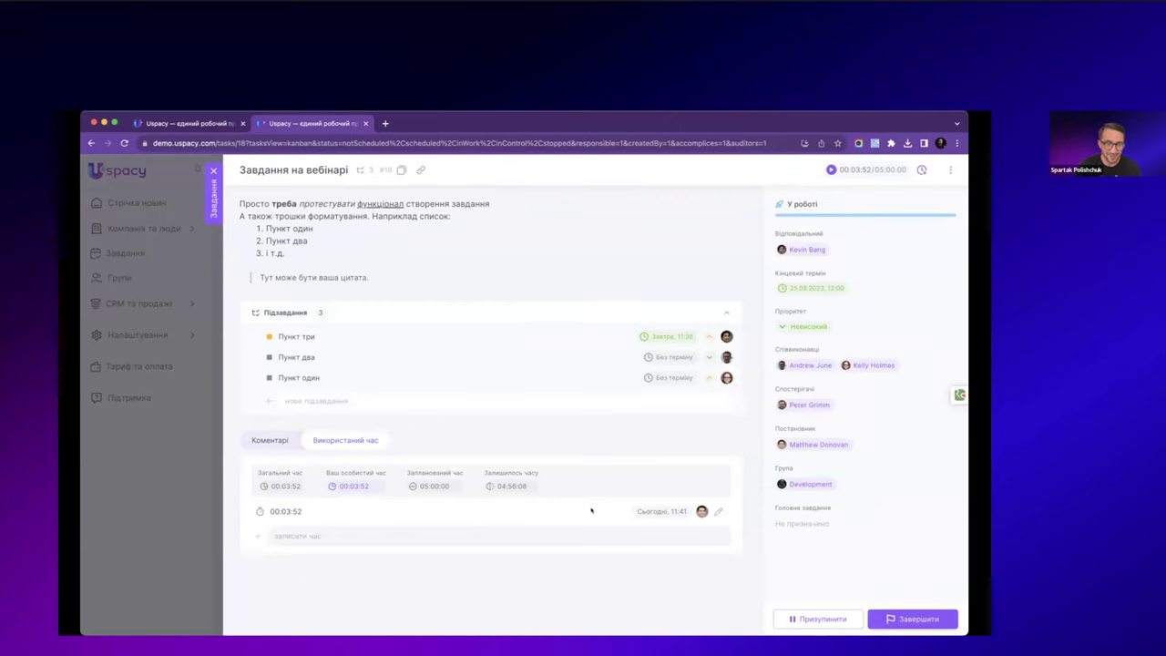
click(508, 537)
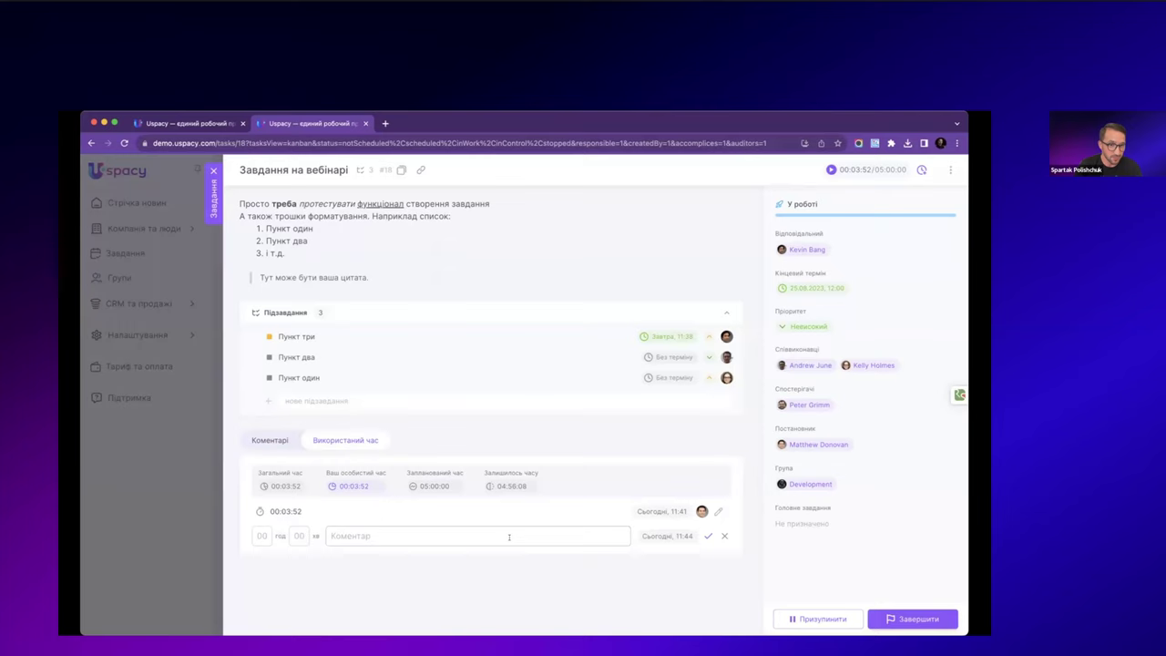
click(263, 536)
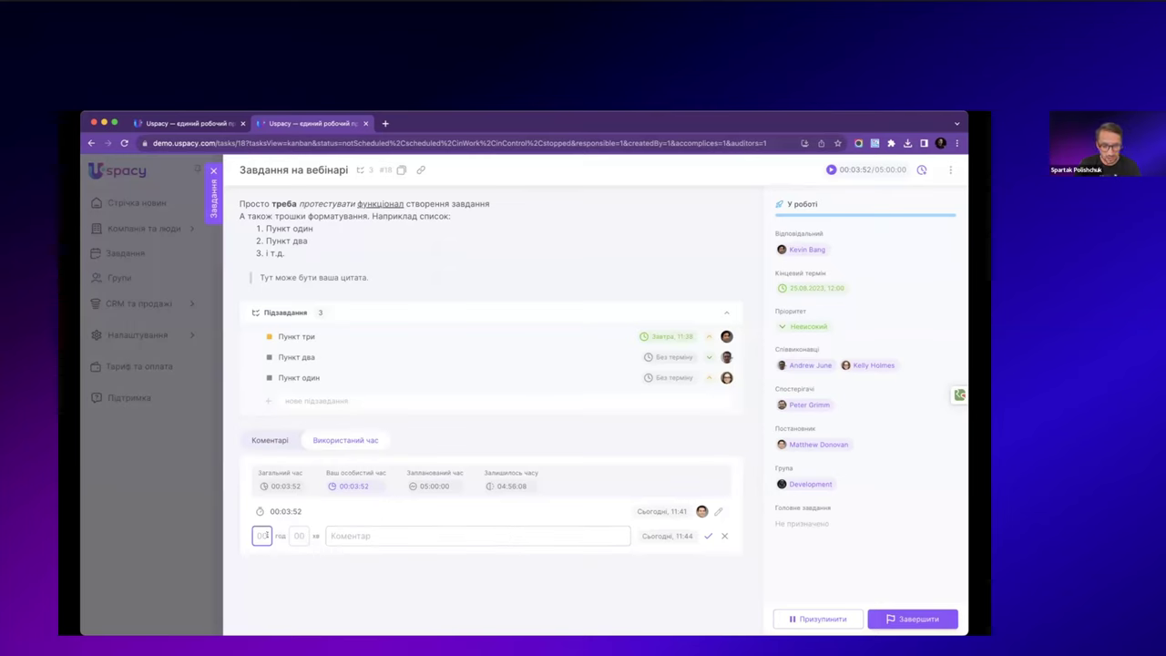
text(1)
click(304, 534)
text(15)
click(550, 537)
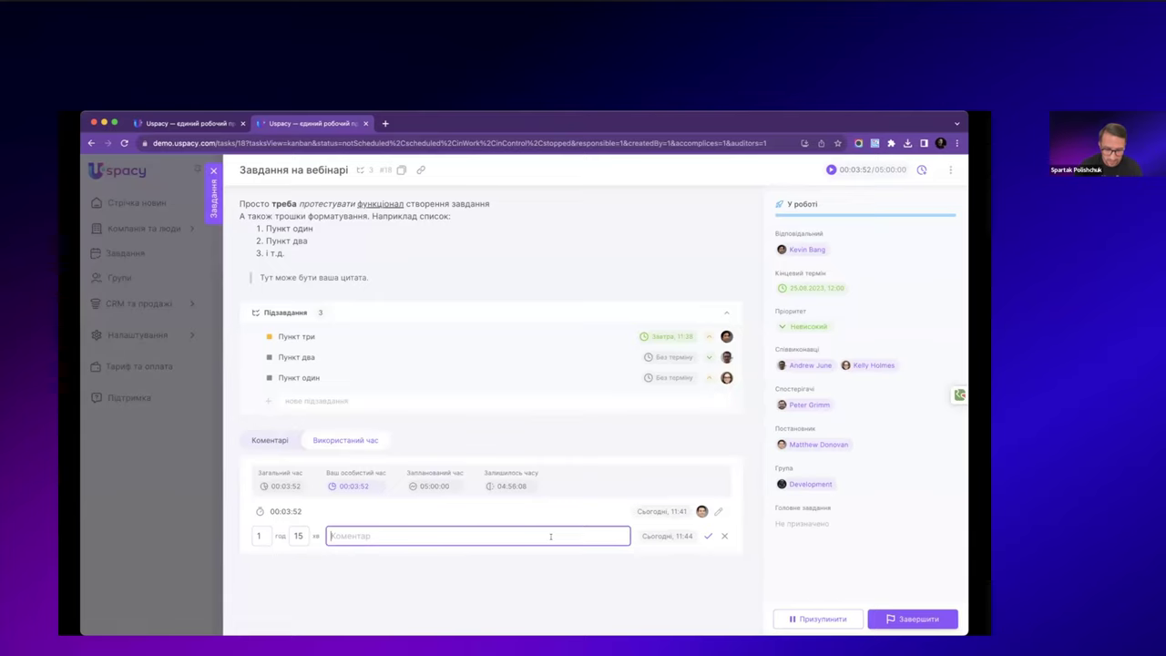
text(Писали вебінар)
click(708, 536)
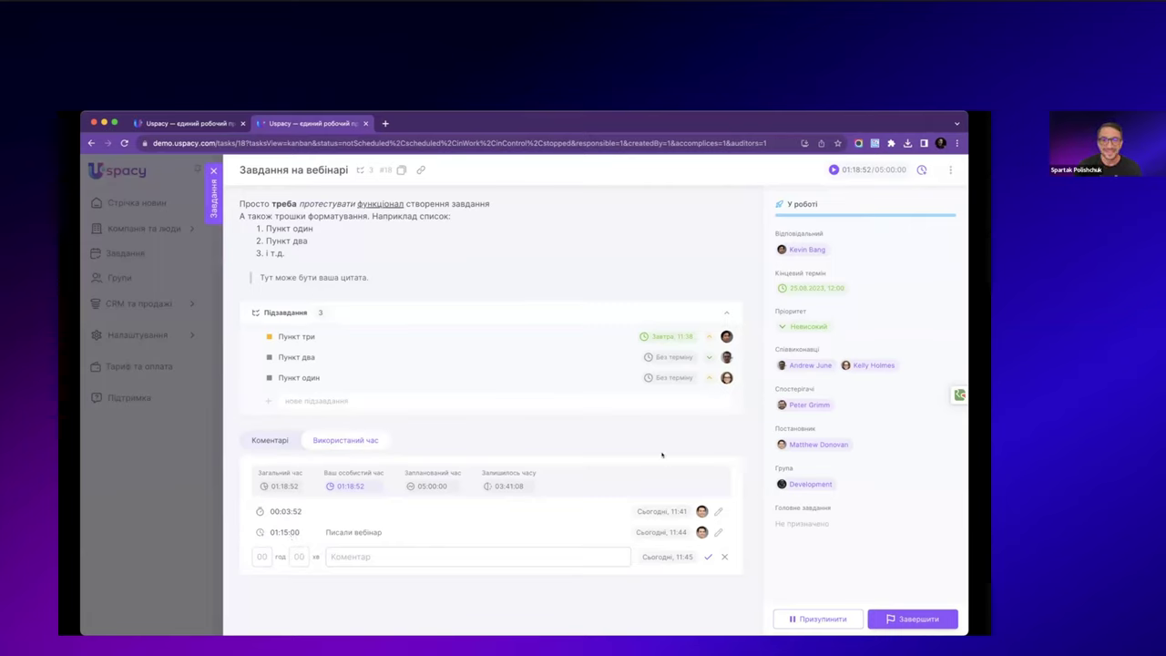
- Complete the Завдання на вебінарі task and close its card
click(912, 616)
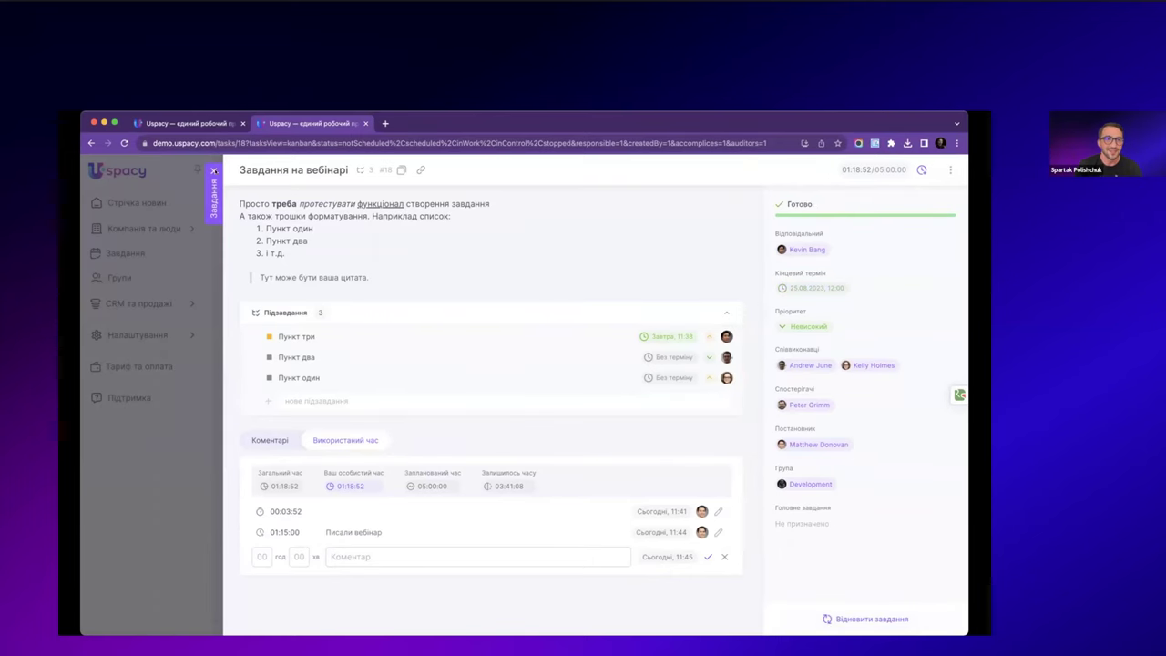
click(214, 172)
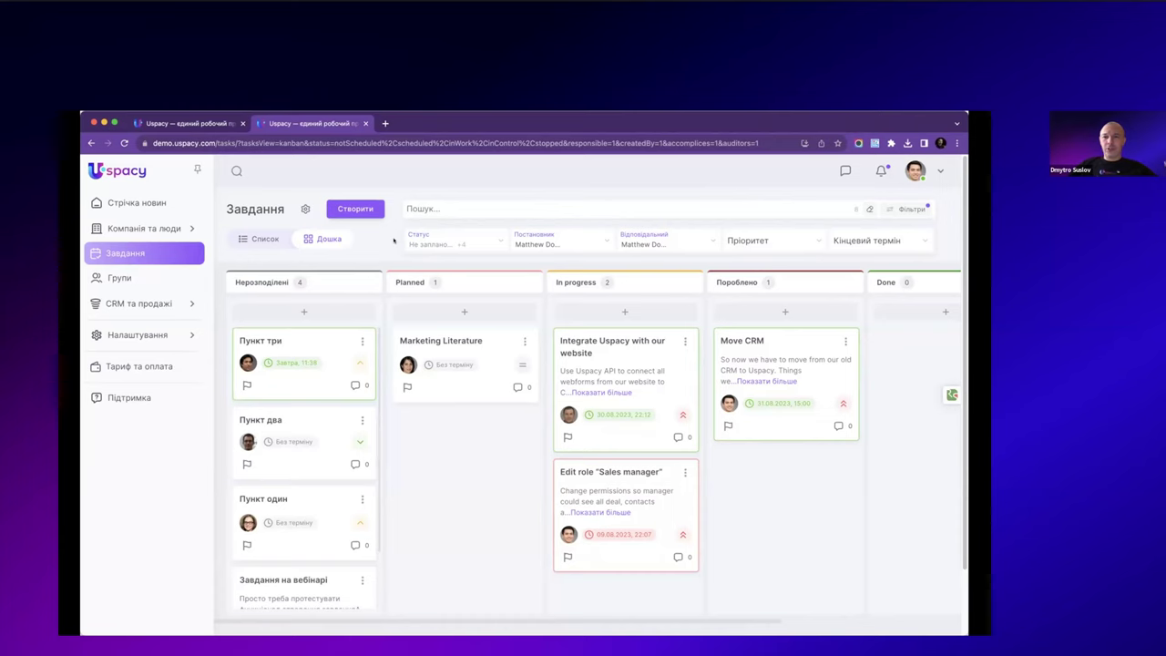
- Go to the company news feed and look over the birthday post and upcoming birthdays
key(super+bracketleft)
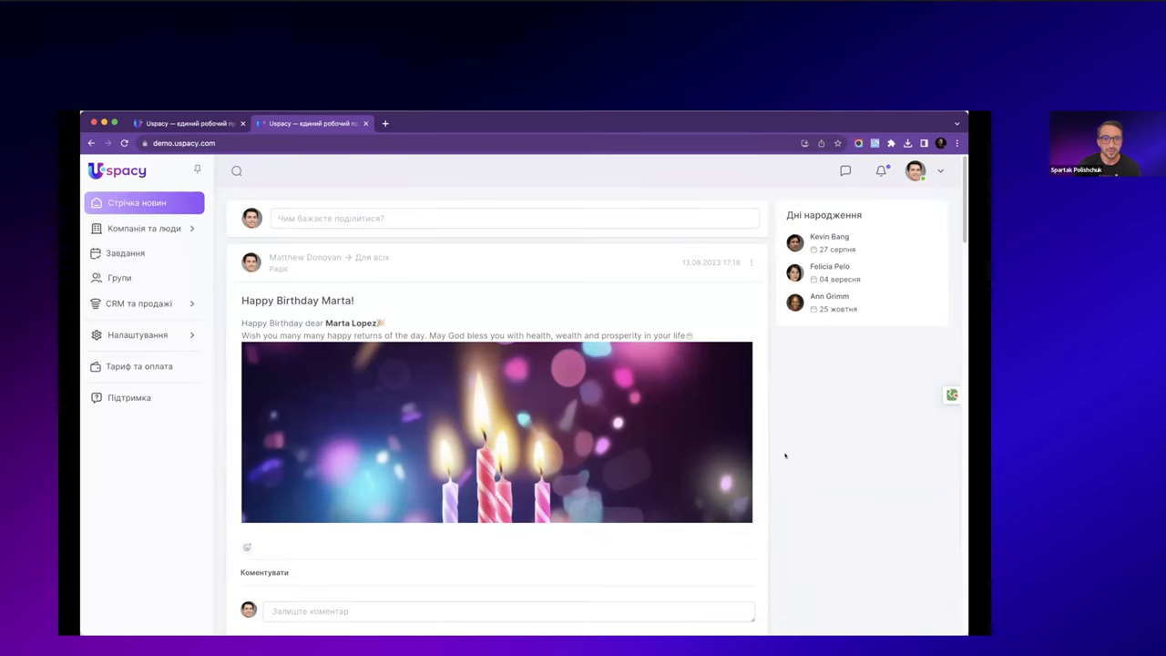
scroll(785, 455, down, 1)
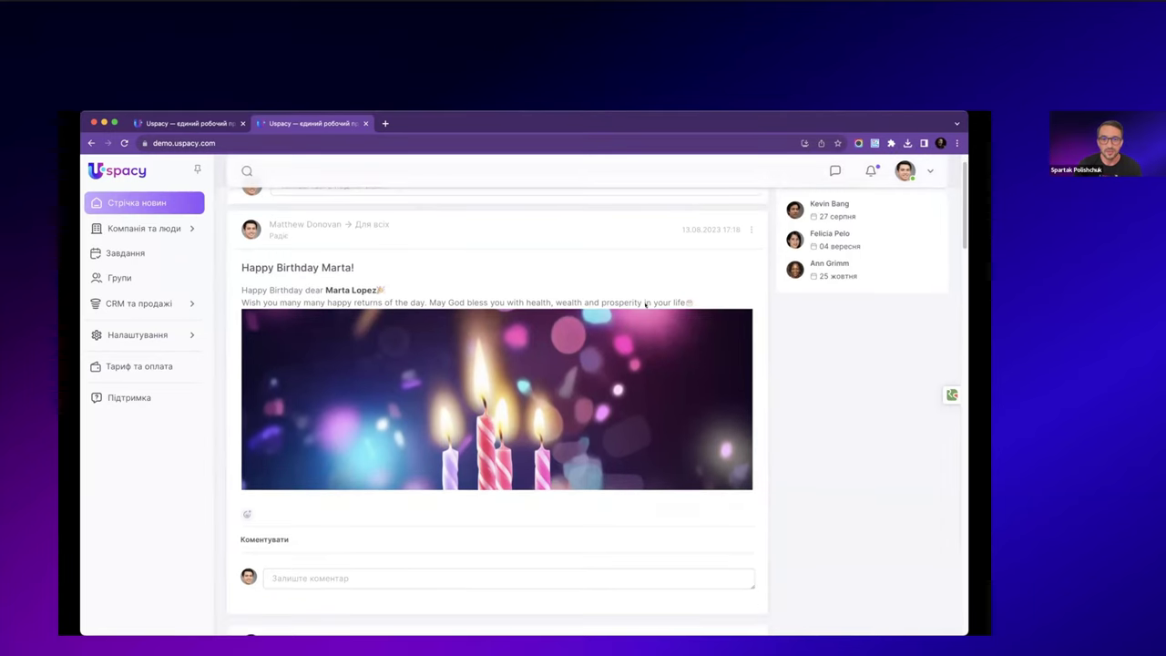
scroll(412, 472, down, 1)
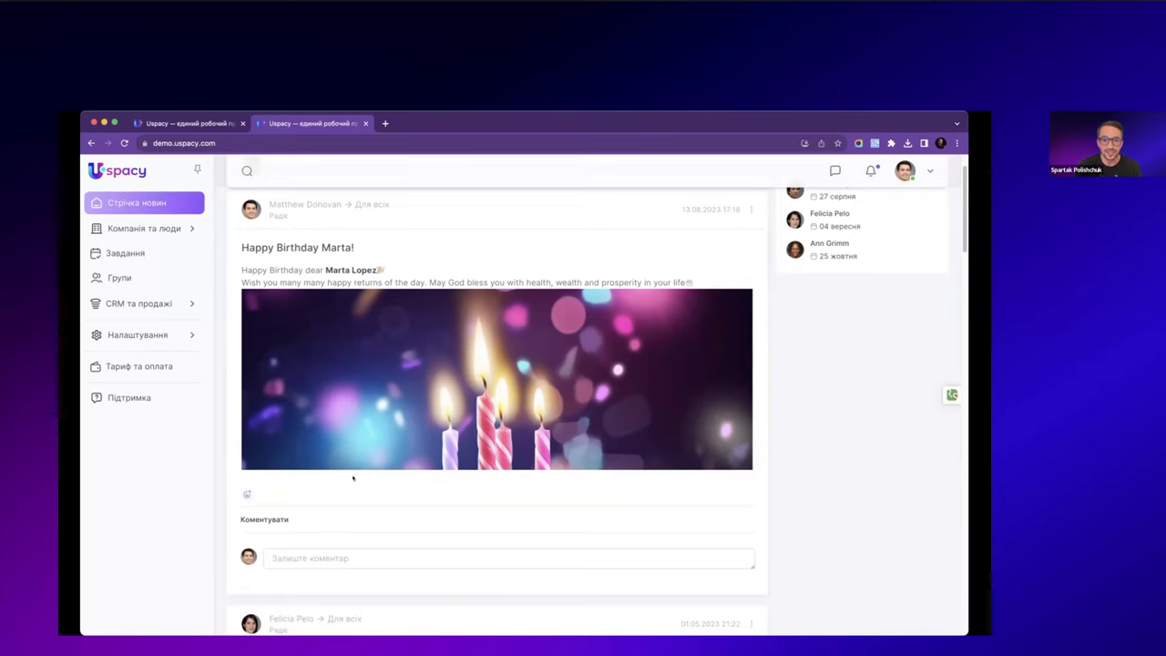
scroll(420, 487, up, 2)
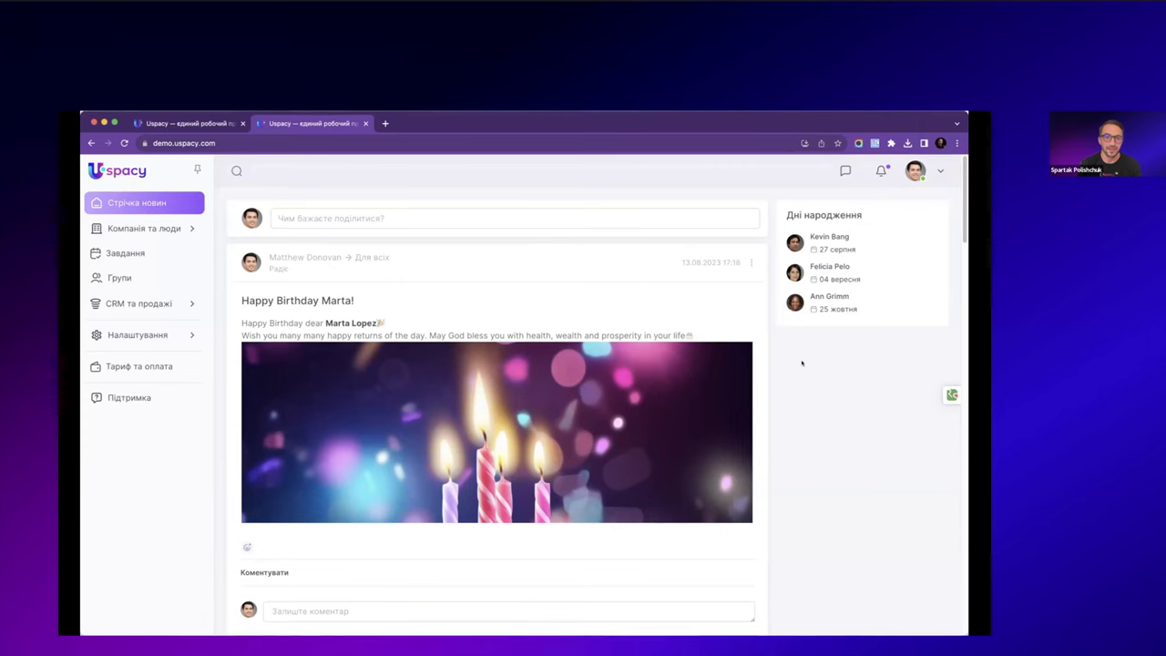
- Expand the Discovery Phase post in the feed, and review its full text, attached file, reactions and comments
scroll(776, 370, down, 5)
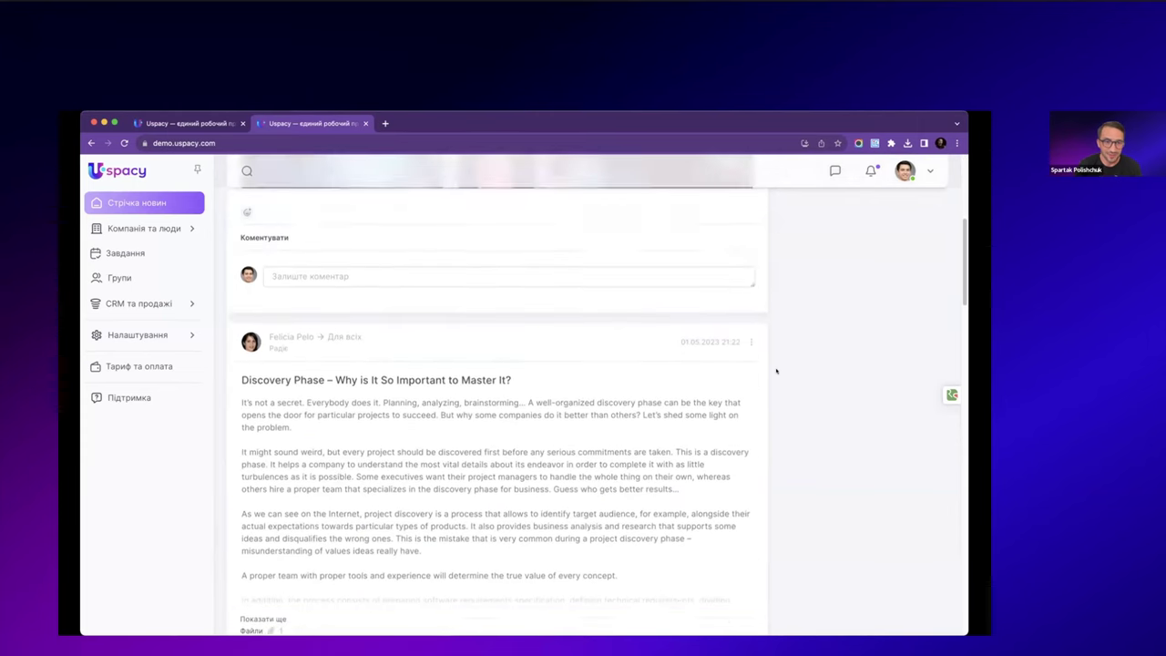
scroll(777, 371, down, 1)
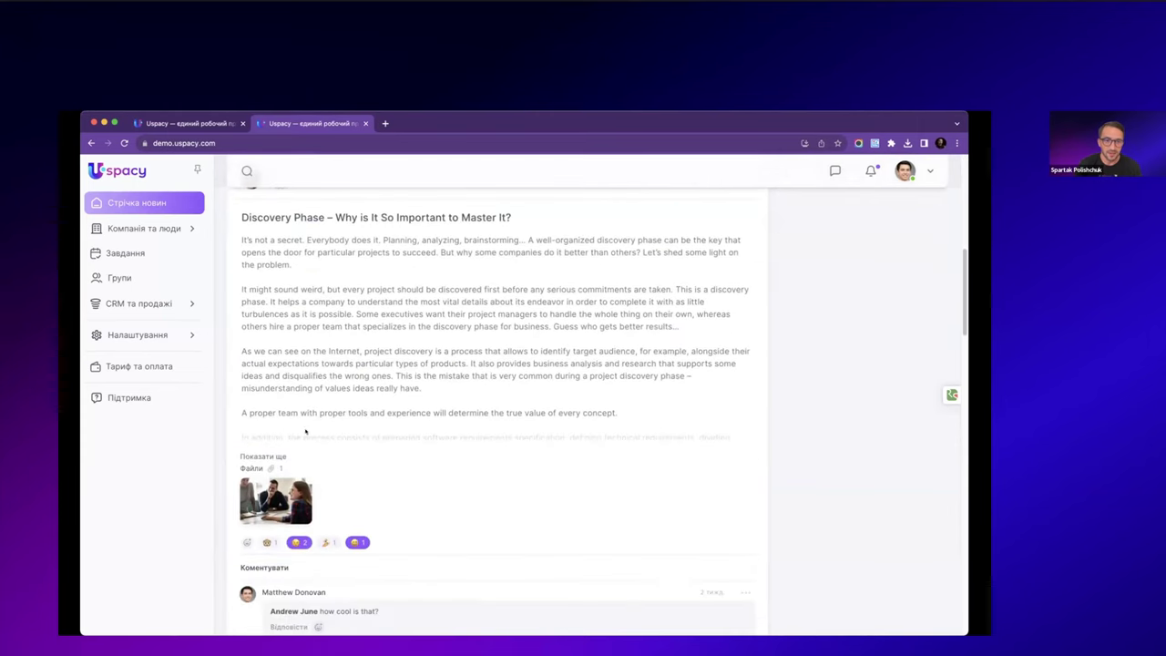
click(272, 456)
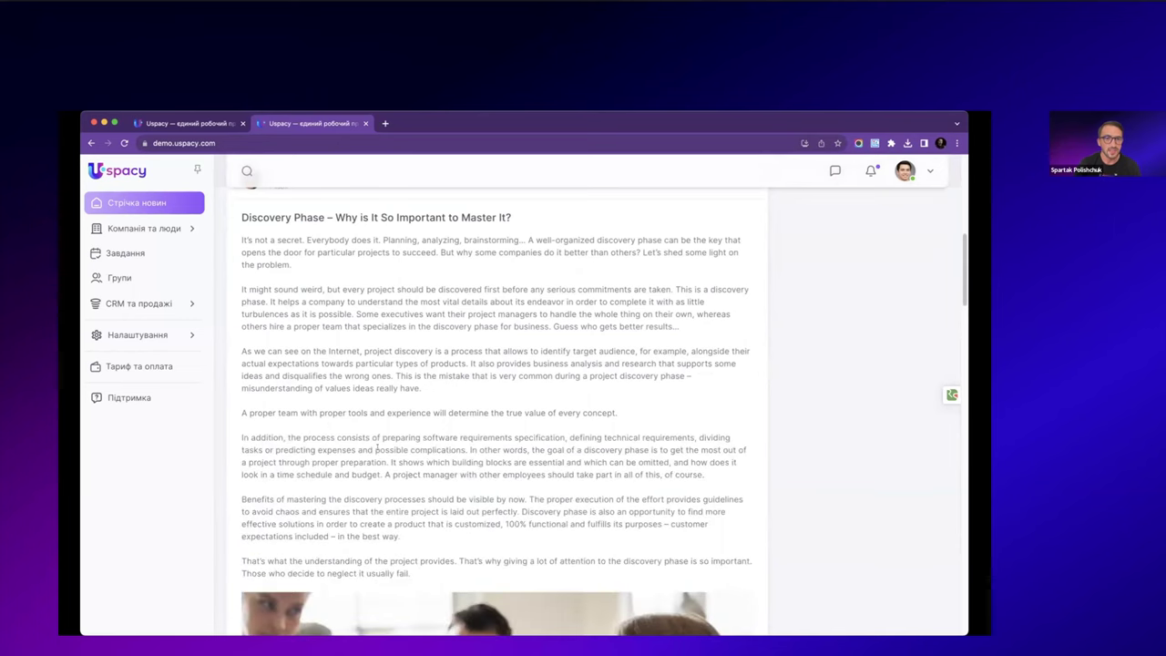
scroll(378, 446, down, 1)
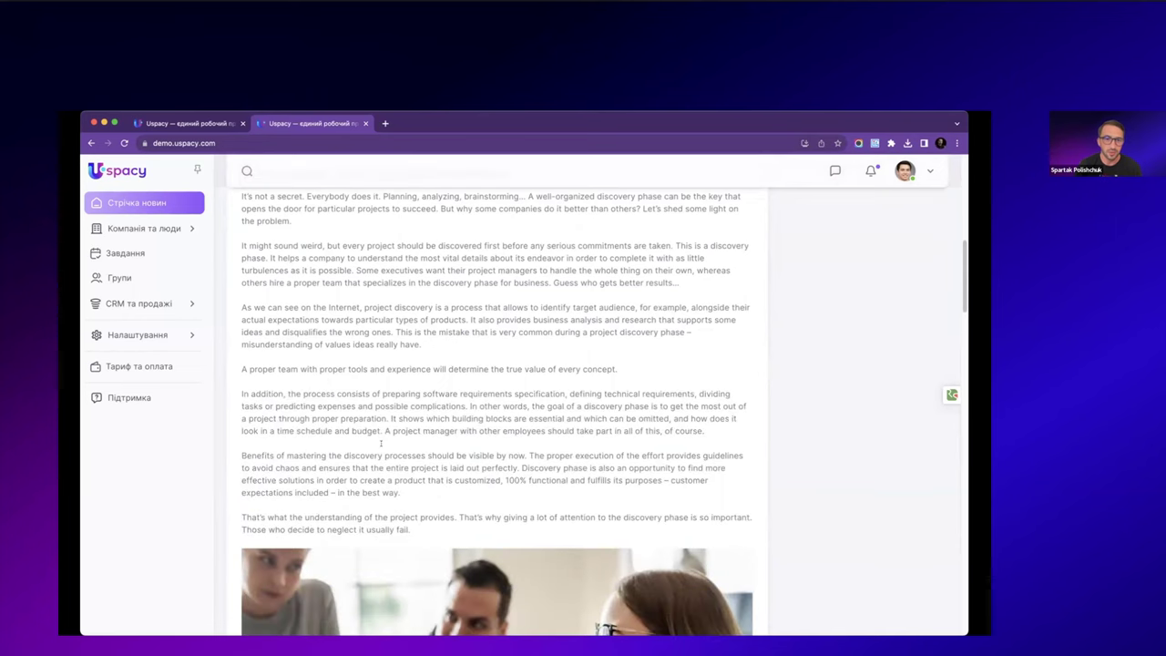
scroll(381, 445, down, 8)
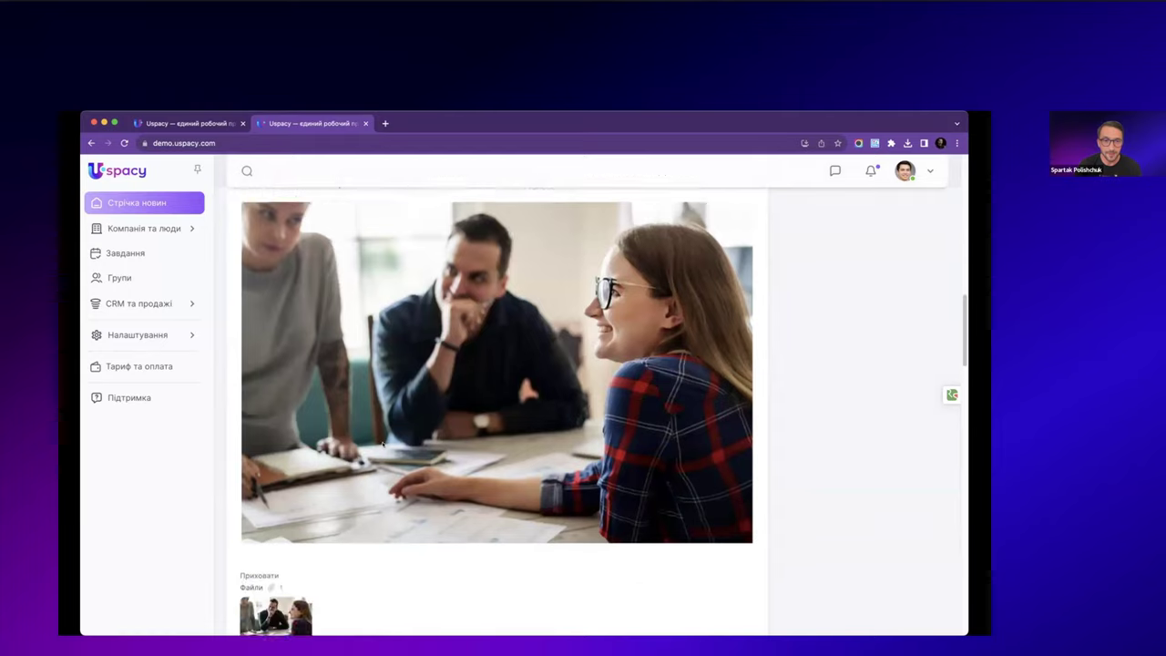
scroll(382, 445, down, 4)
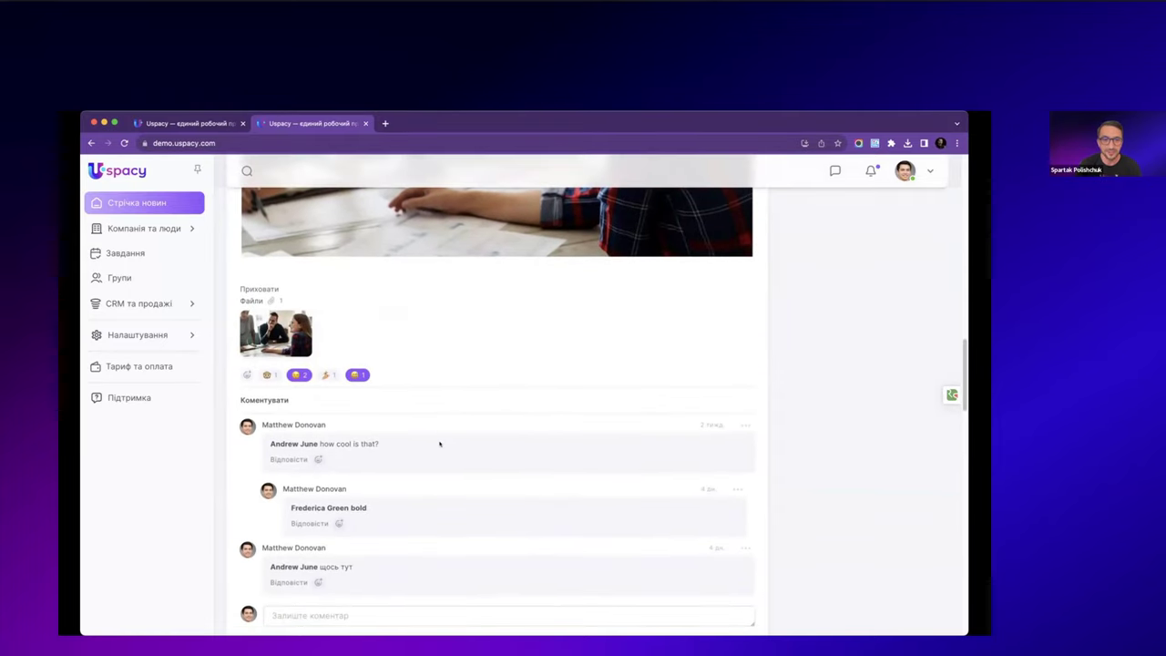
scroll(439, 444, down, 1)
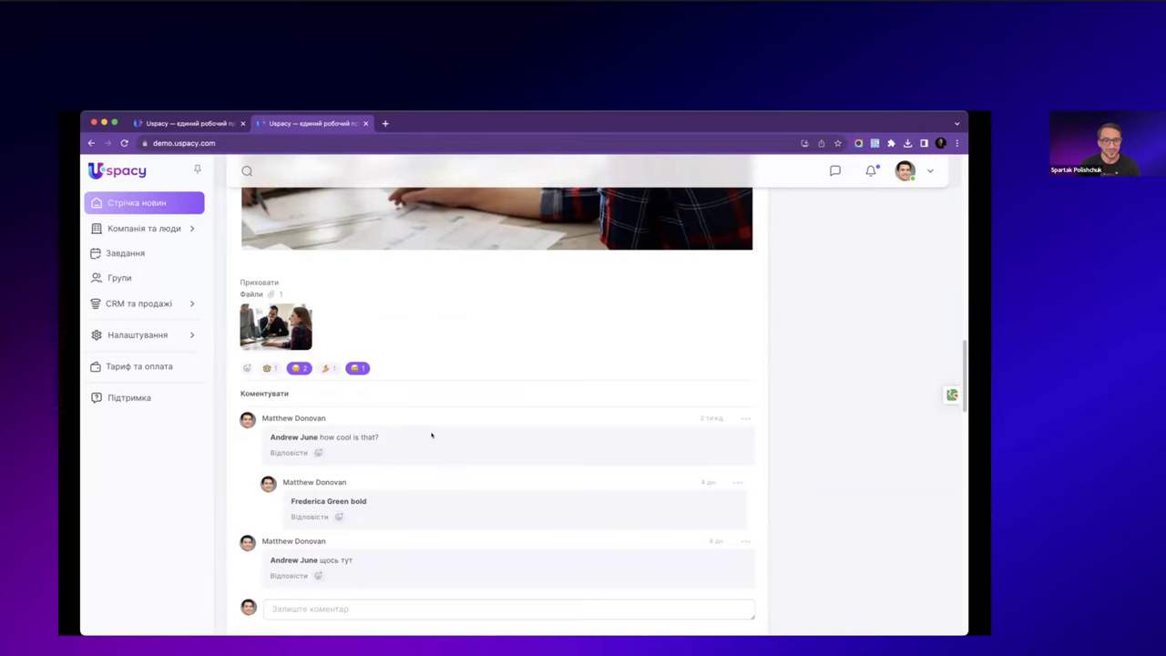
scroll(407, 511, down, 1)
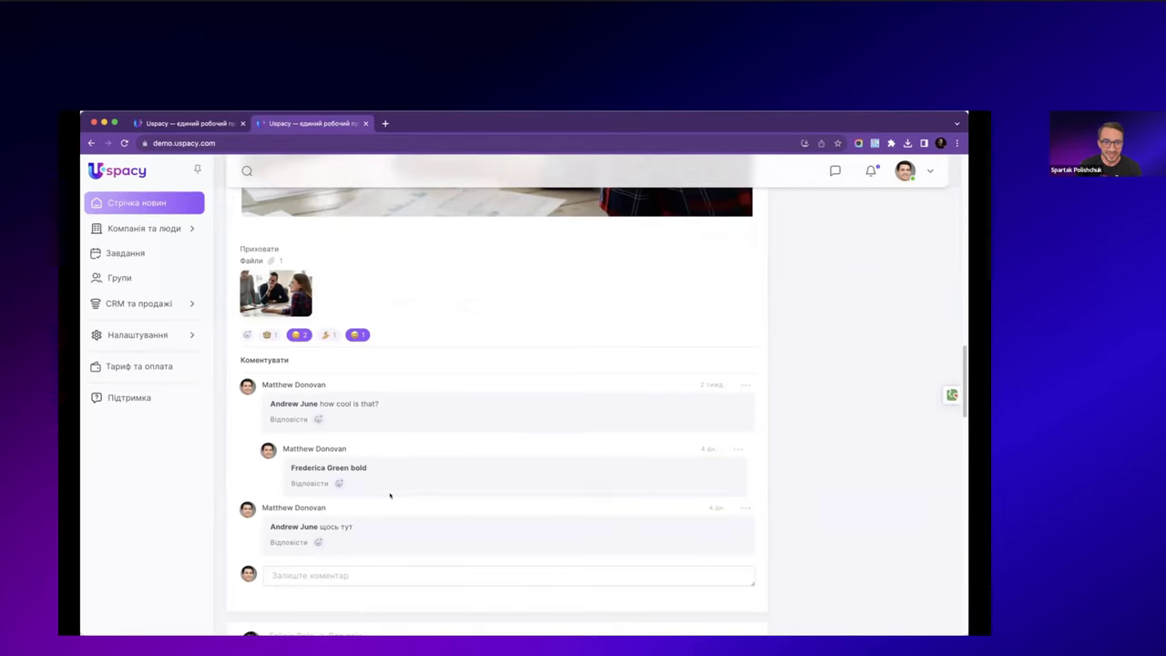
- Start a reply to the latest comment on the Discovery Phase post and mention a colleague in it, found by first name
click(289, 542)
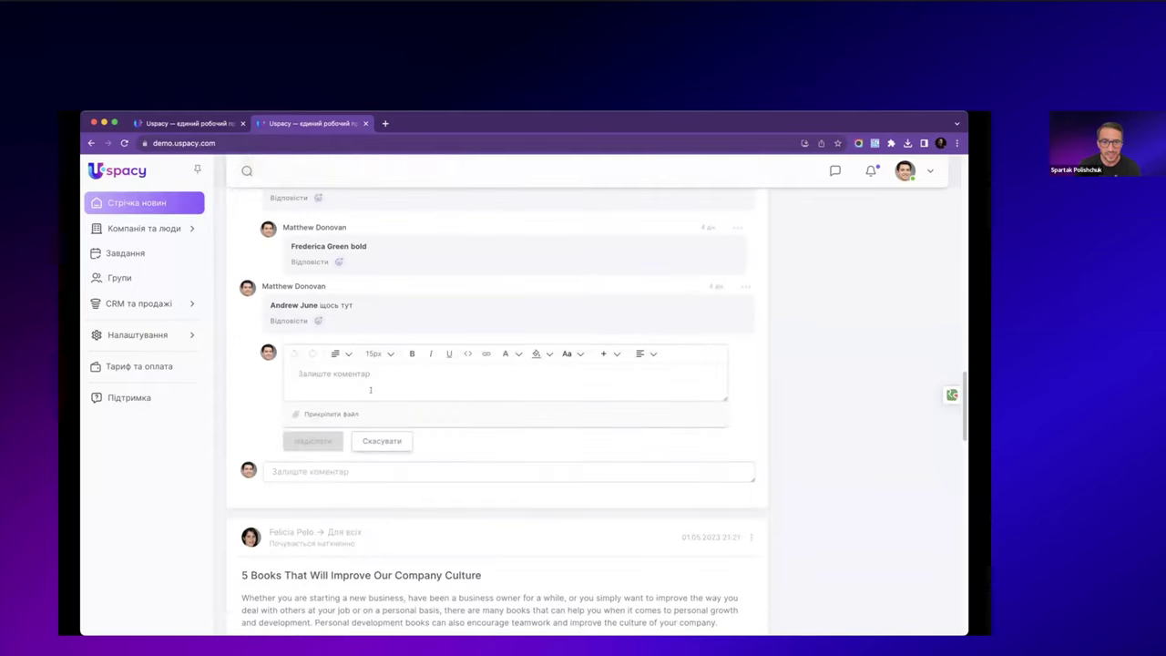
text(1)
key(BackSpace)
text(@)
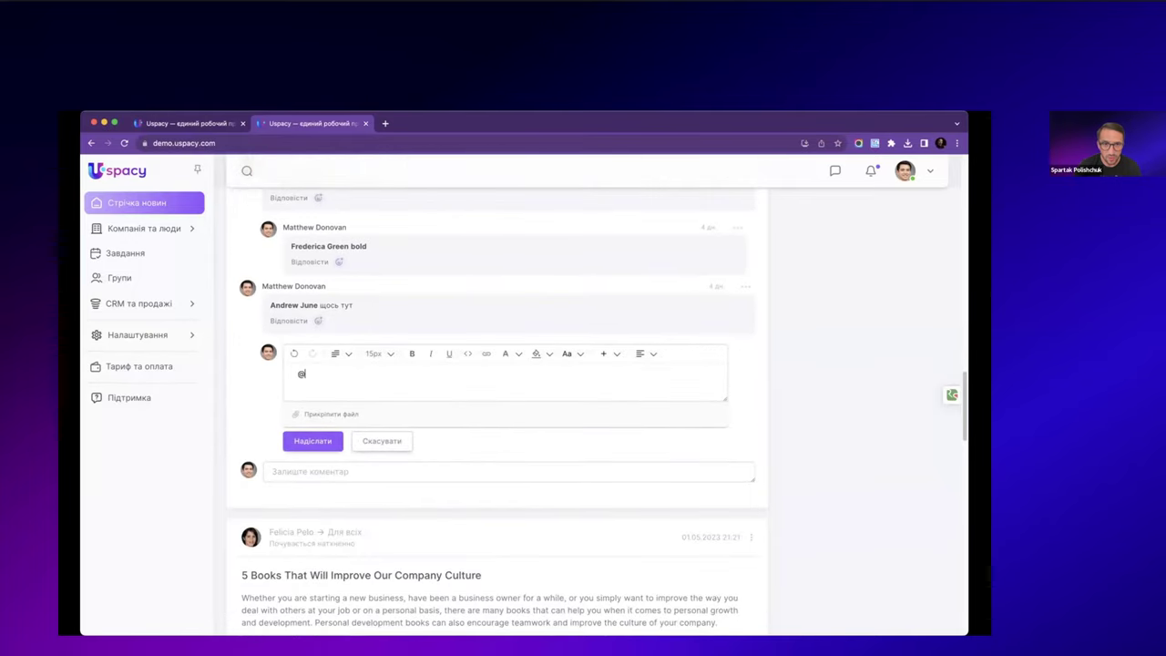
scroll(358, 439, down, 3)
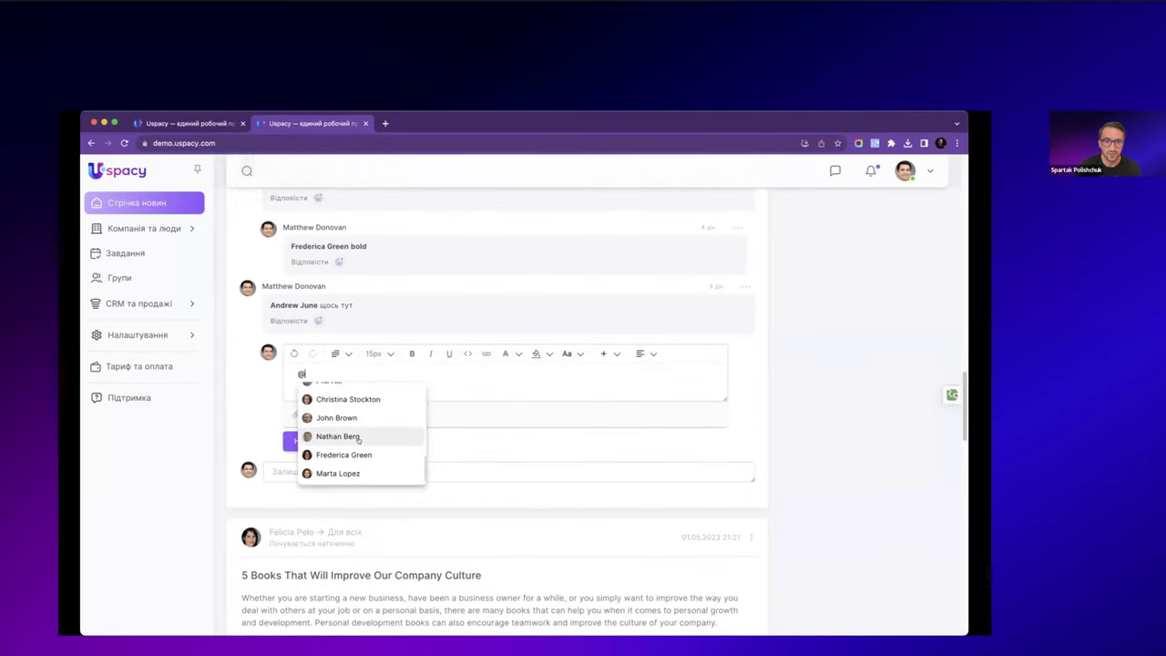
scroll(360, 438, down, 1)
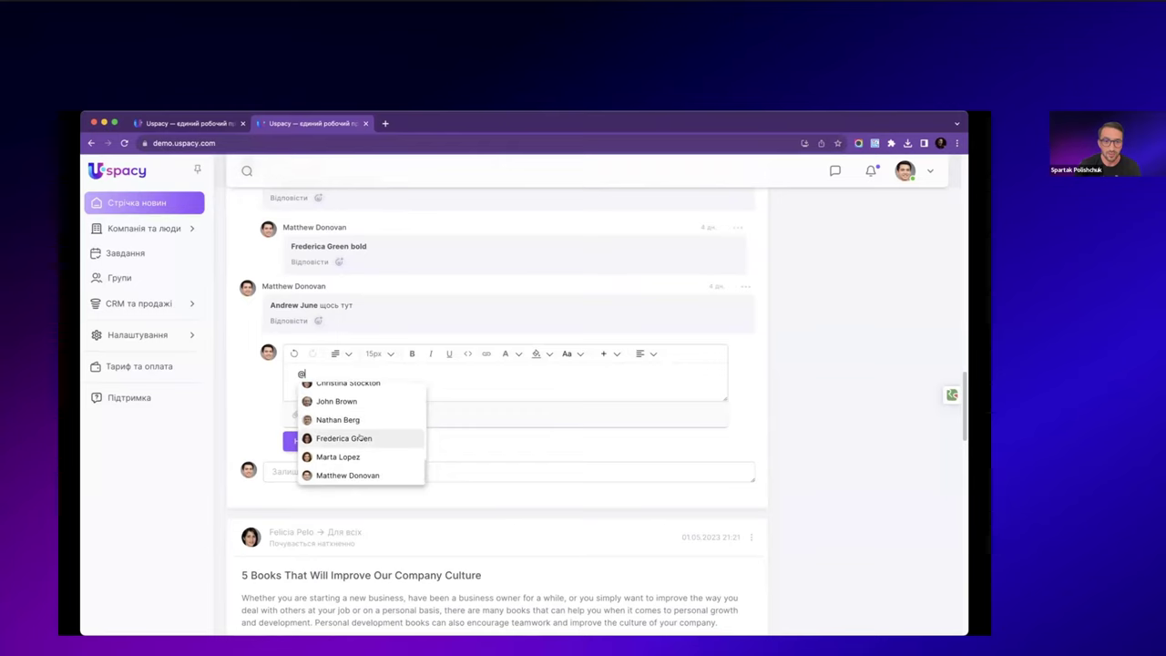
scroll(360, 439, up, 5)
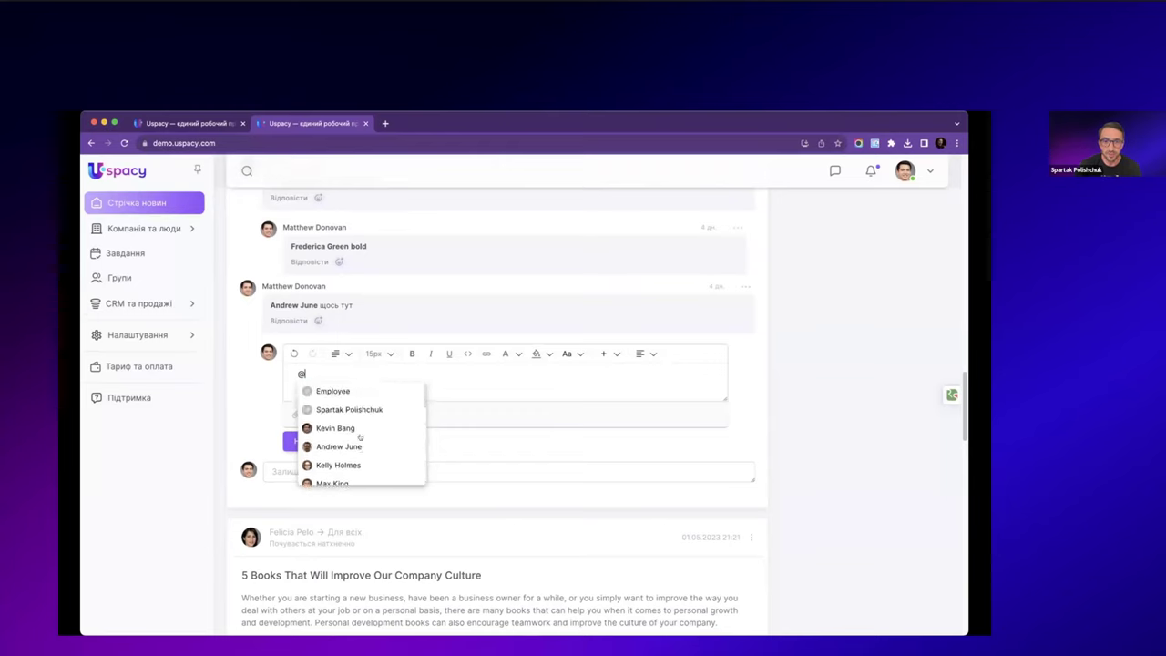
text(marta)
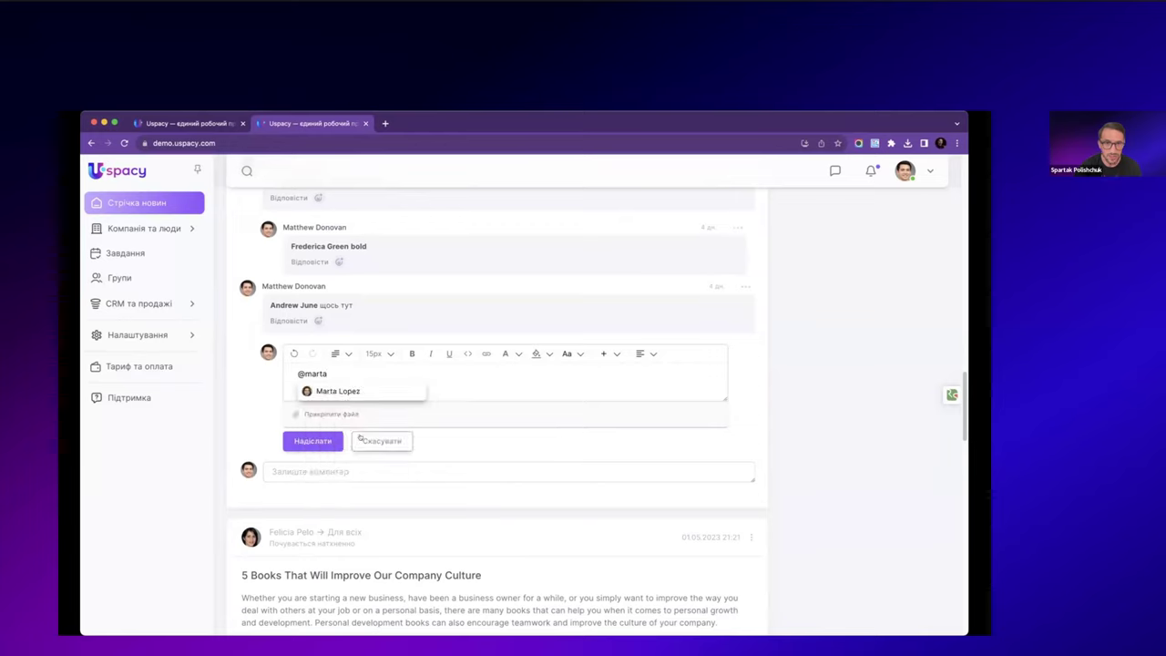
click(364, 391)
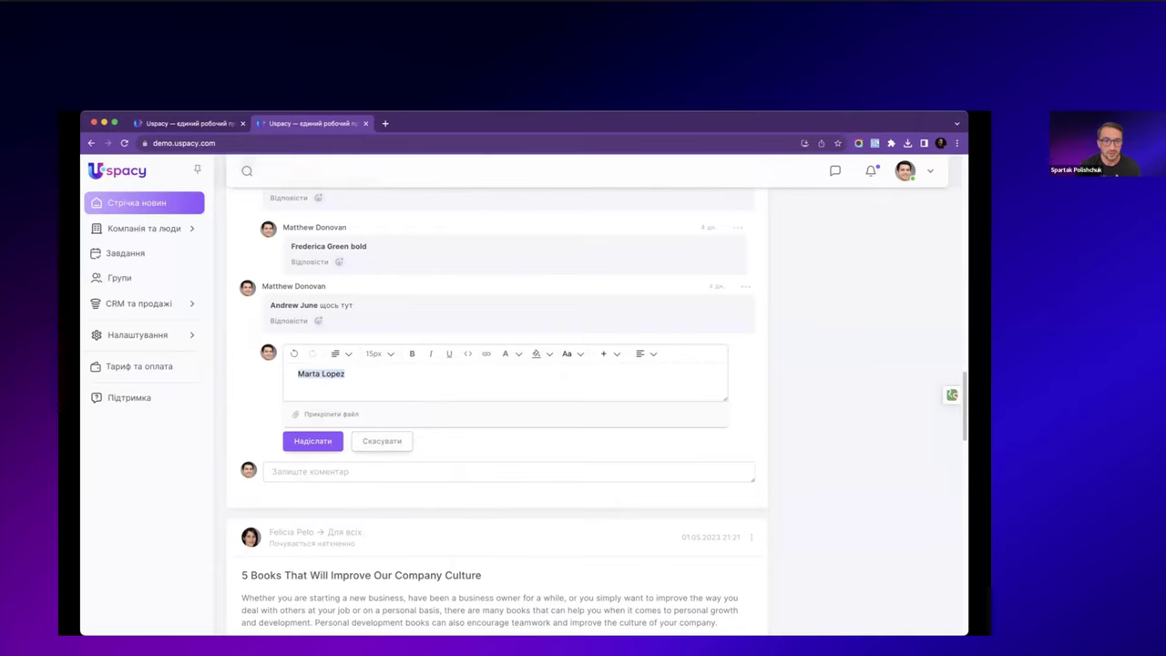
- Write "якийсь коментар" after the mention in the reply, and look over the available paragraph styles
text(який)
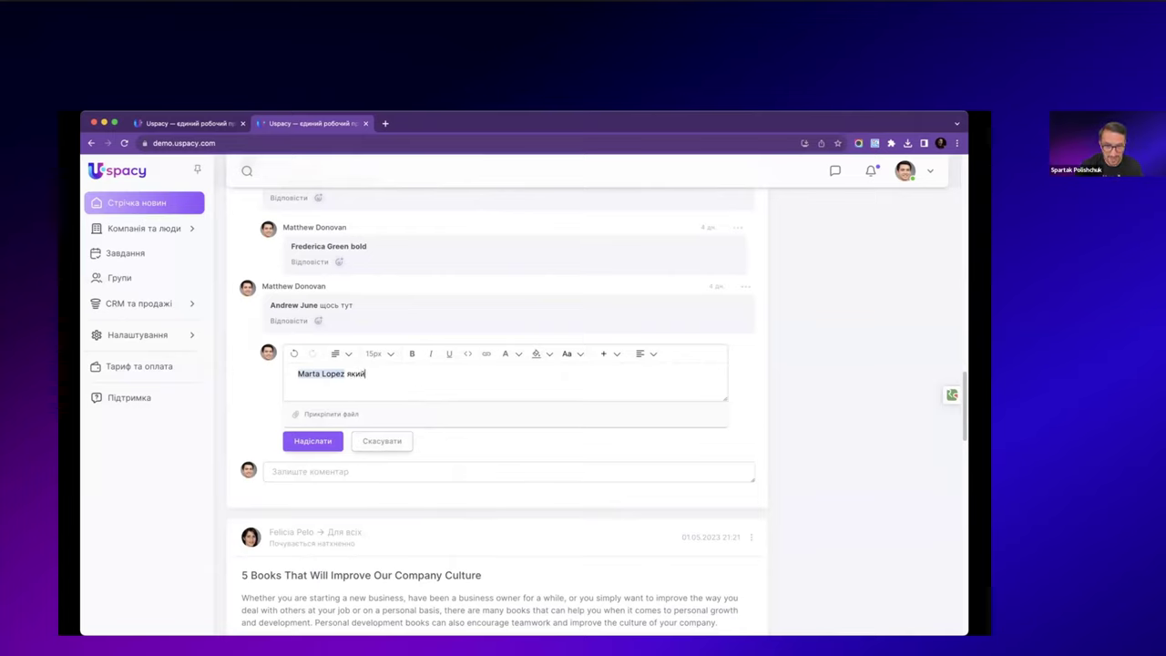
text(сь коментар)
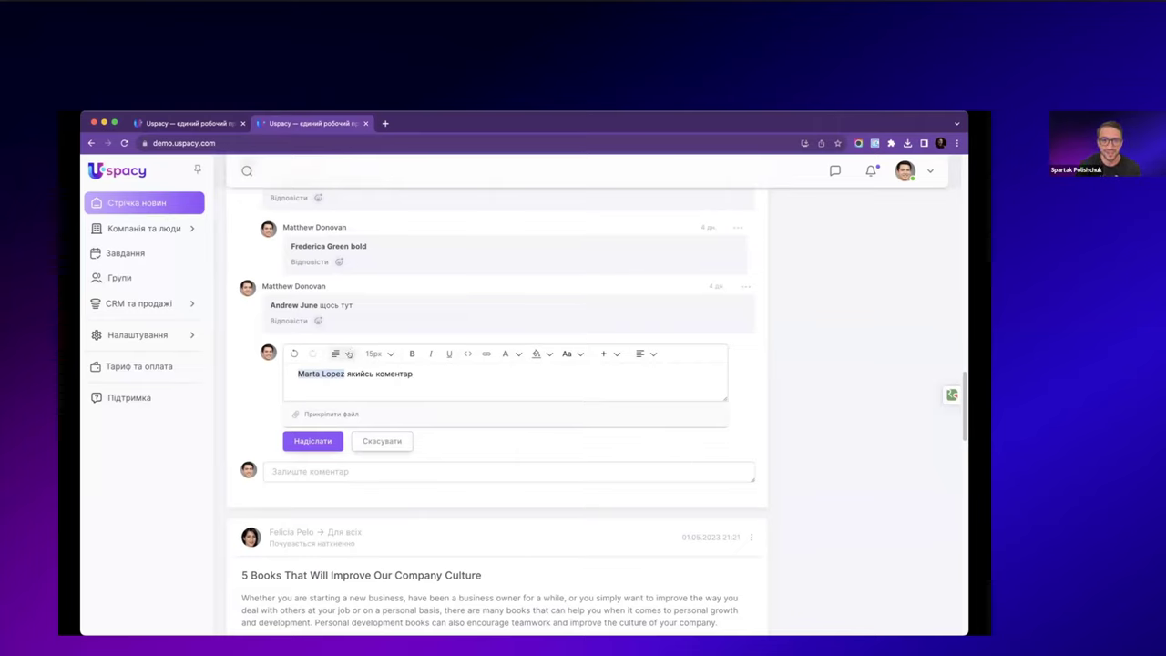
click(349, 355)
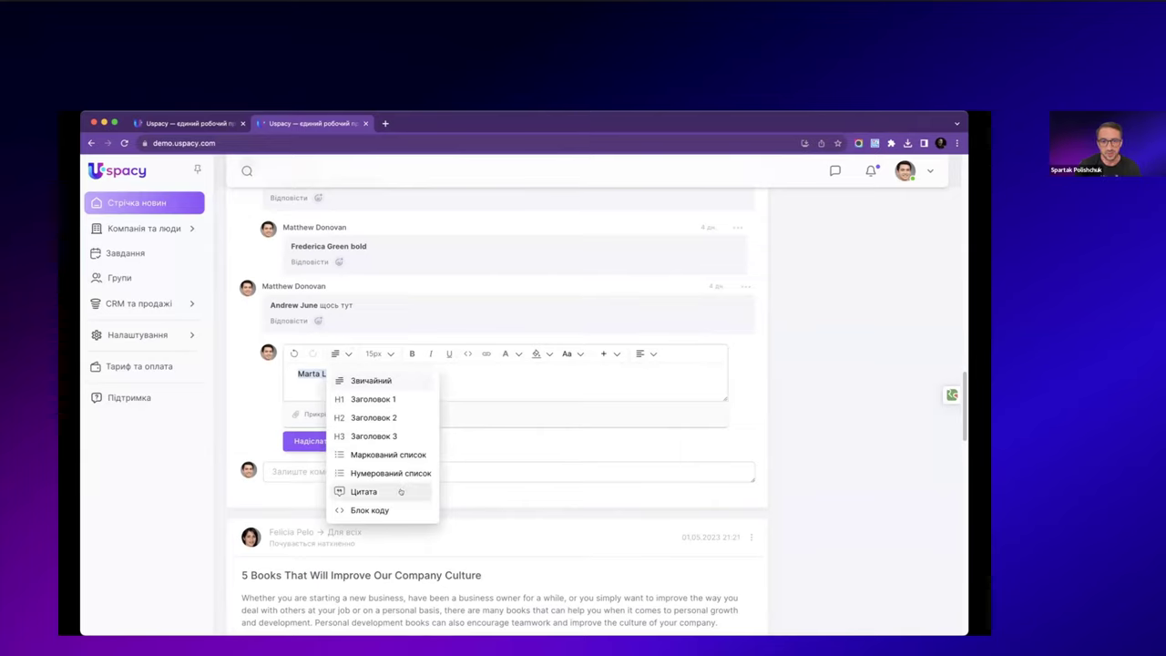
click(493, 387)
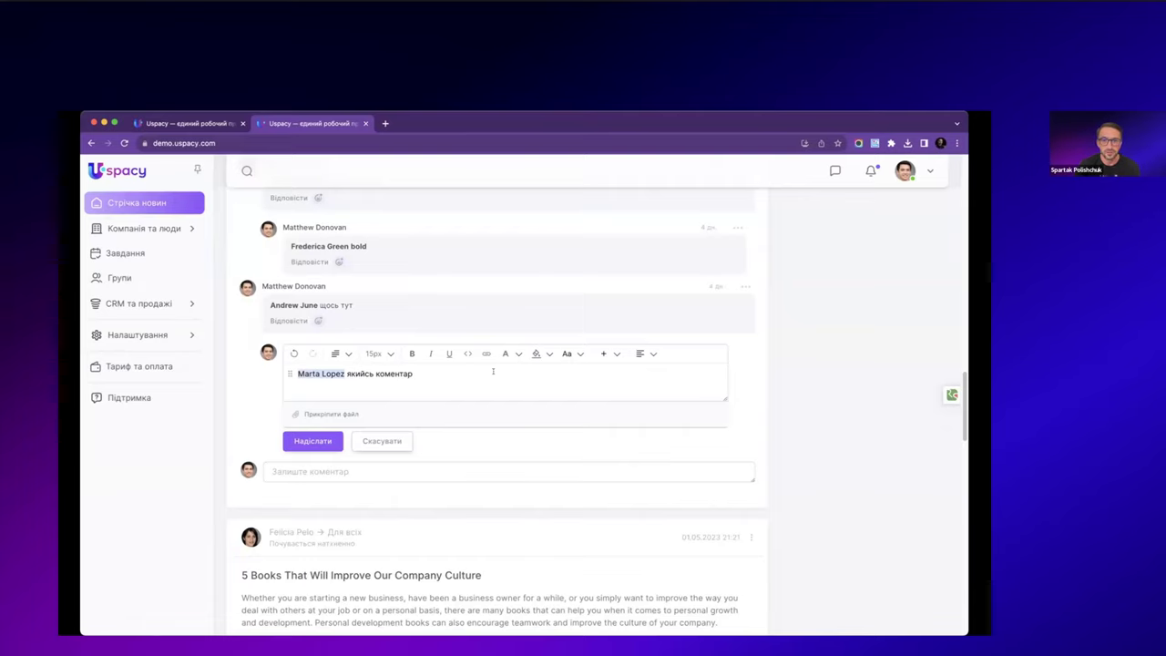
click(283, 144)
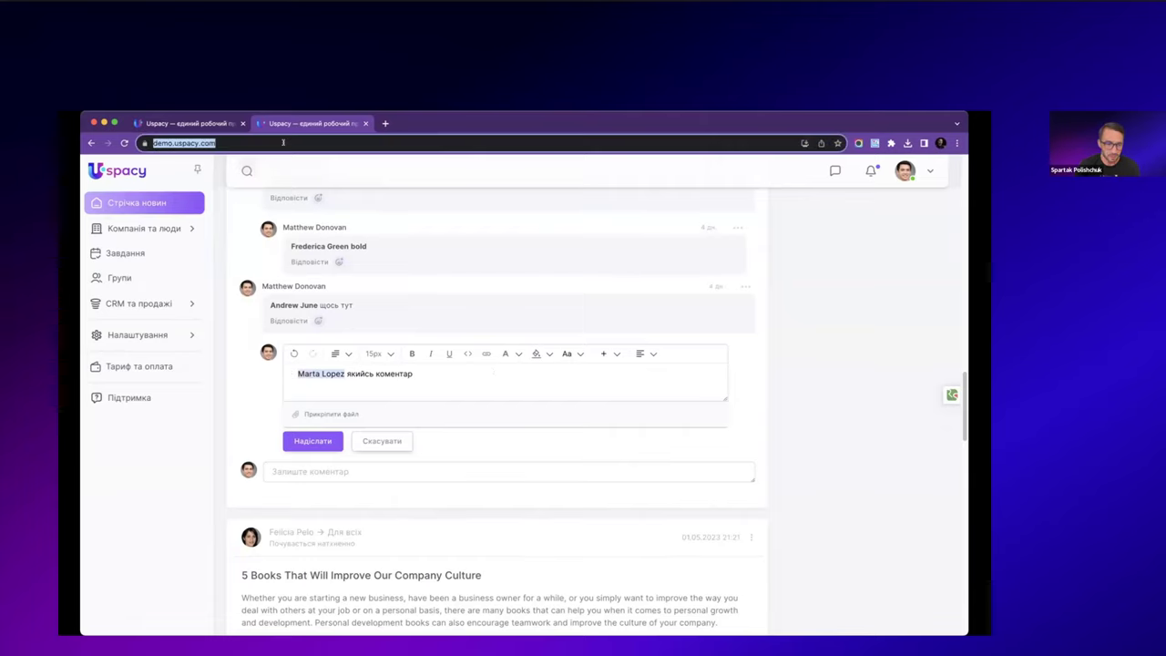
click(426, 373)
text(для посилання)
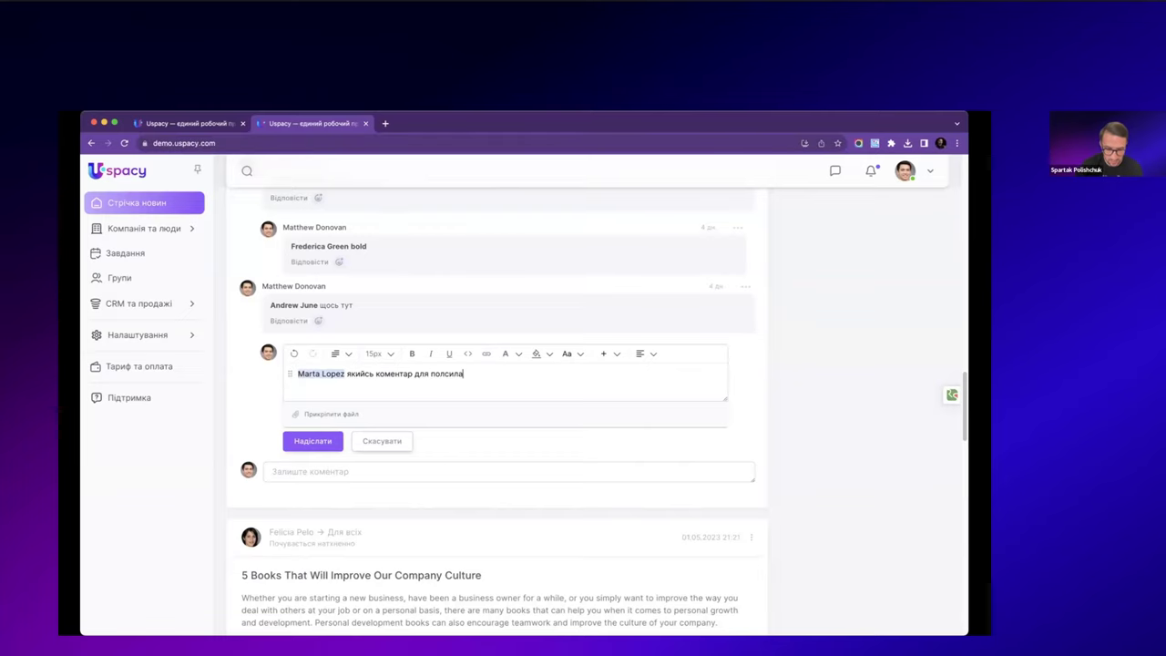
click(432, 373)
double_click(451, 372)
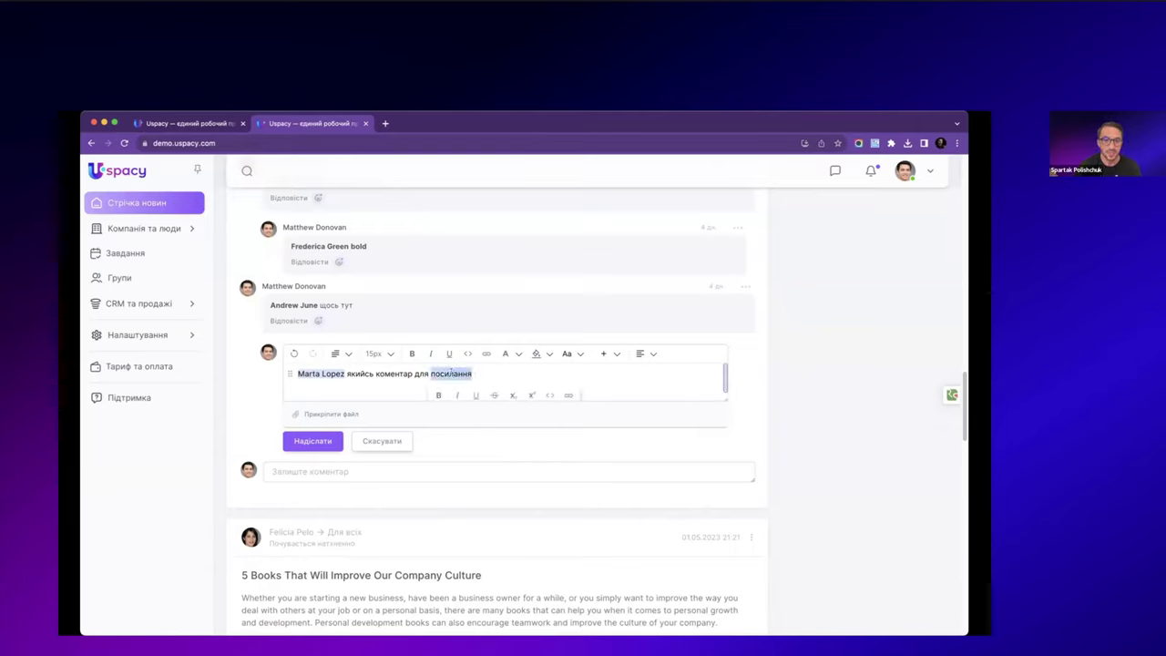
key(ctrl+v)
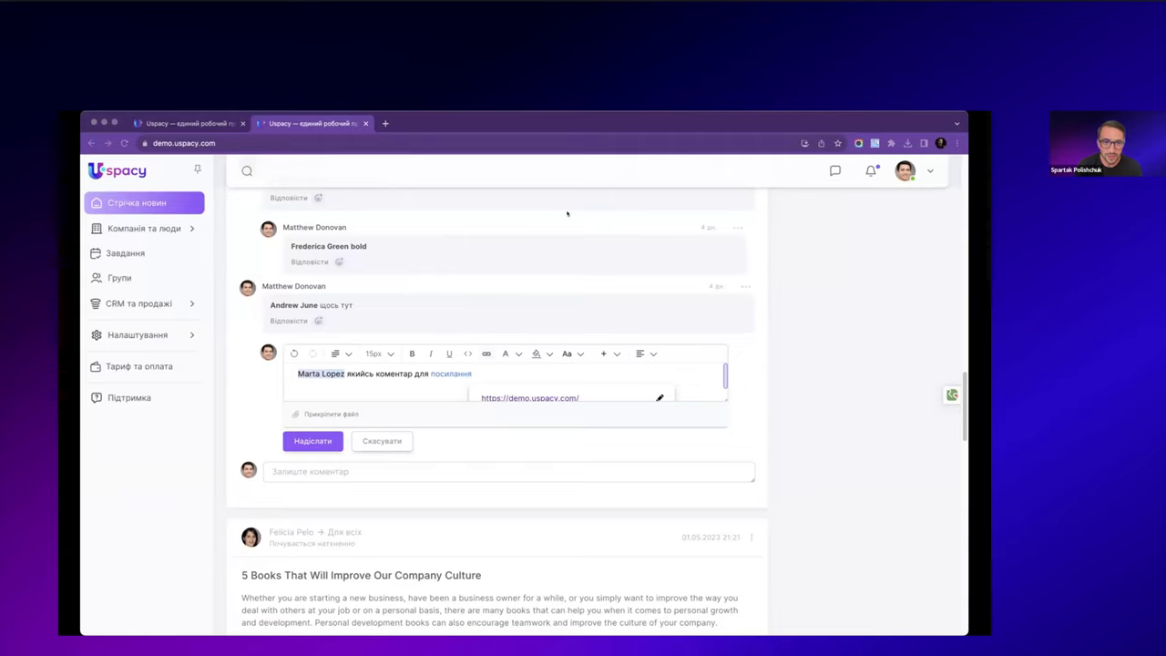
- Paste the satellite dish picture below the reply text and send the reply
click(462, 393)
key(super+v)
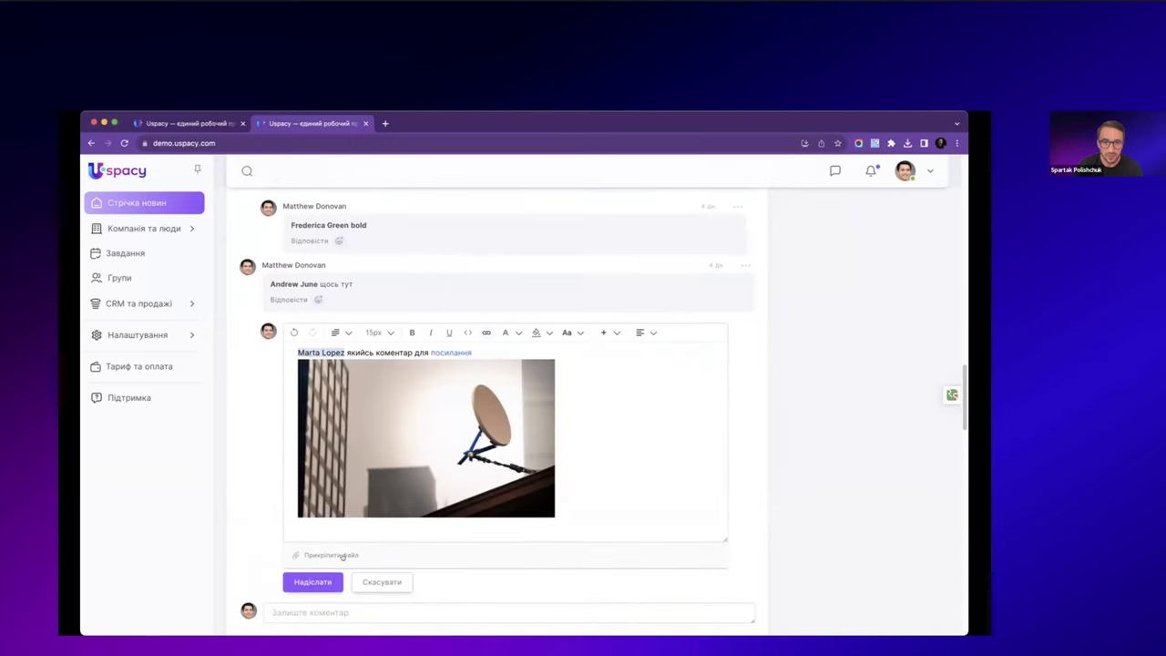
key(Return)
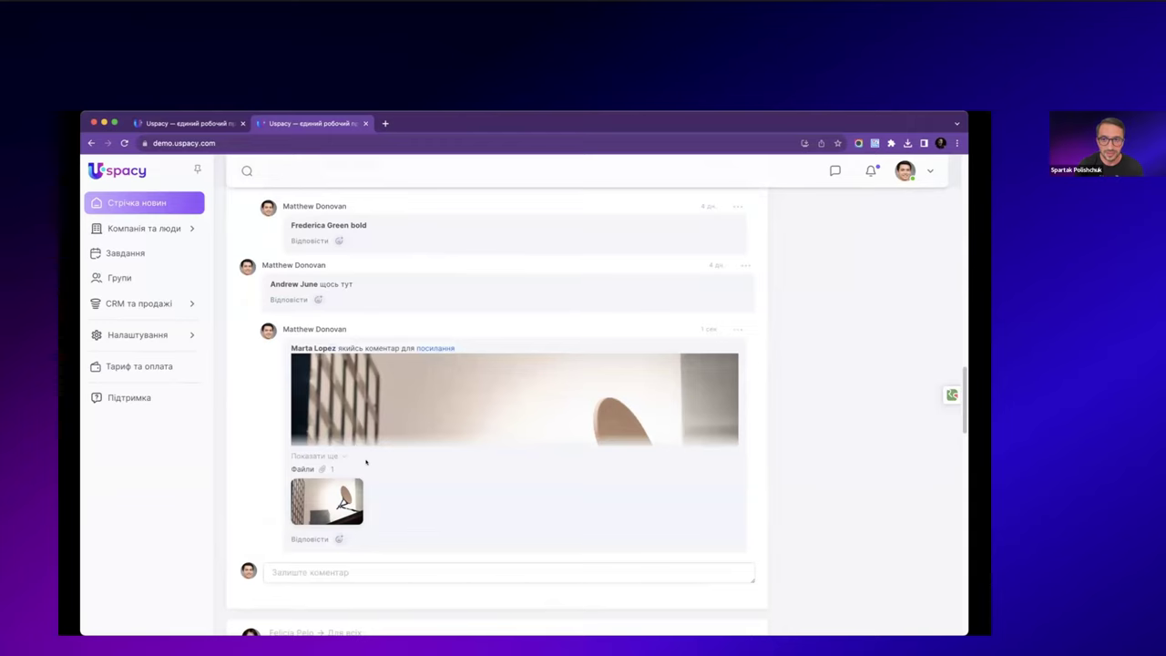
- Withdraw the own sweat-smile reaction from the Discovery Phase post and join the last remaining reaction beside it
scroll(367, 462, up, 5)
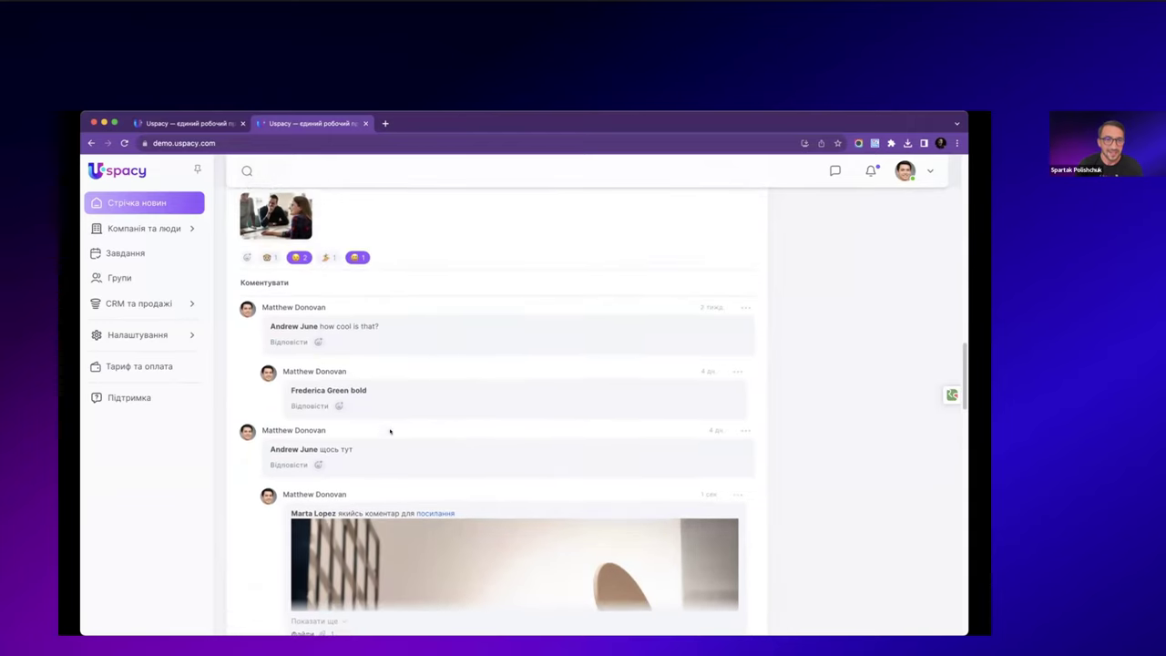
scroll(390, 430, up, 1)
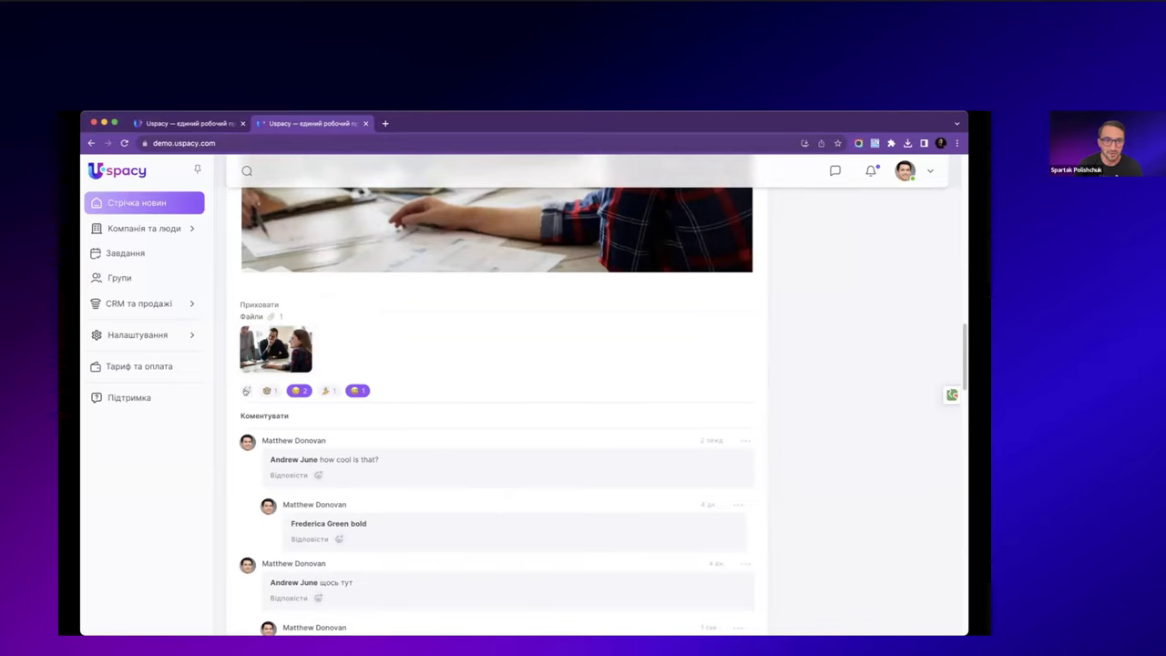
click(246, 391)
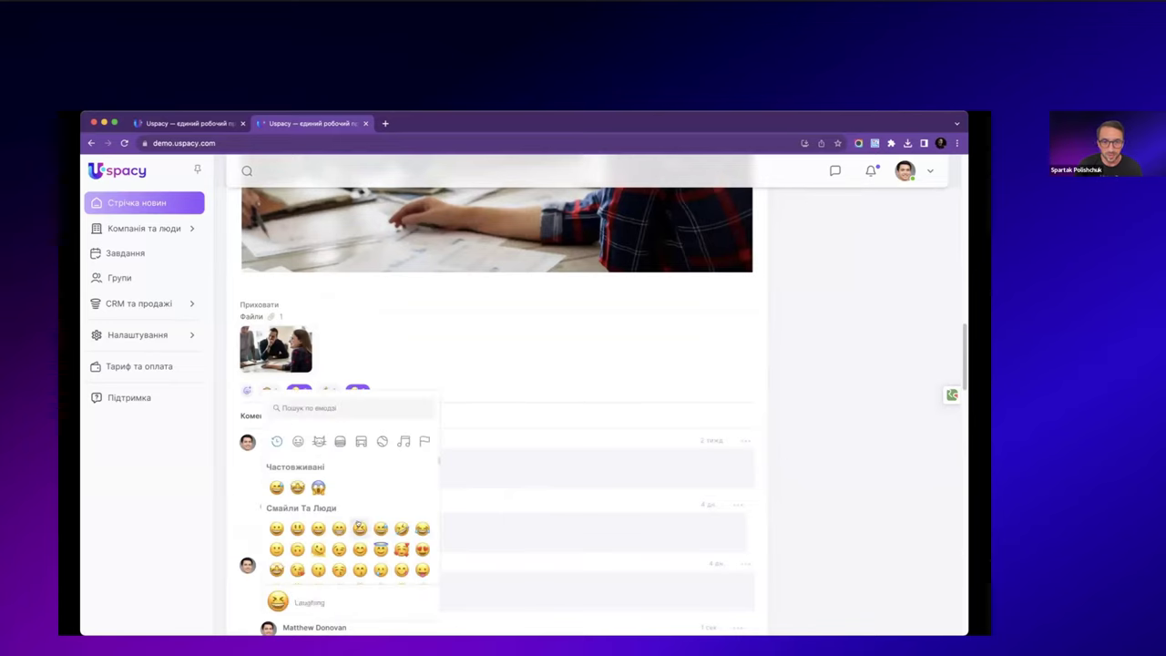
click(377, 527)
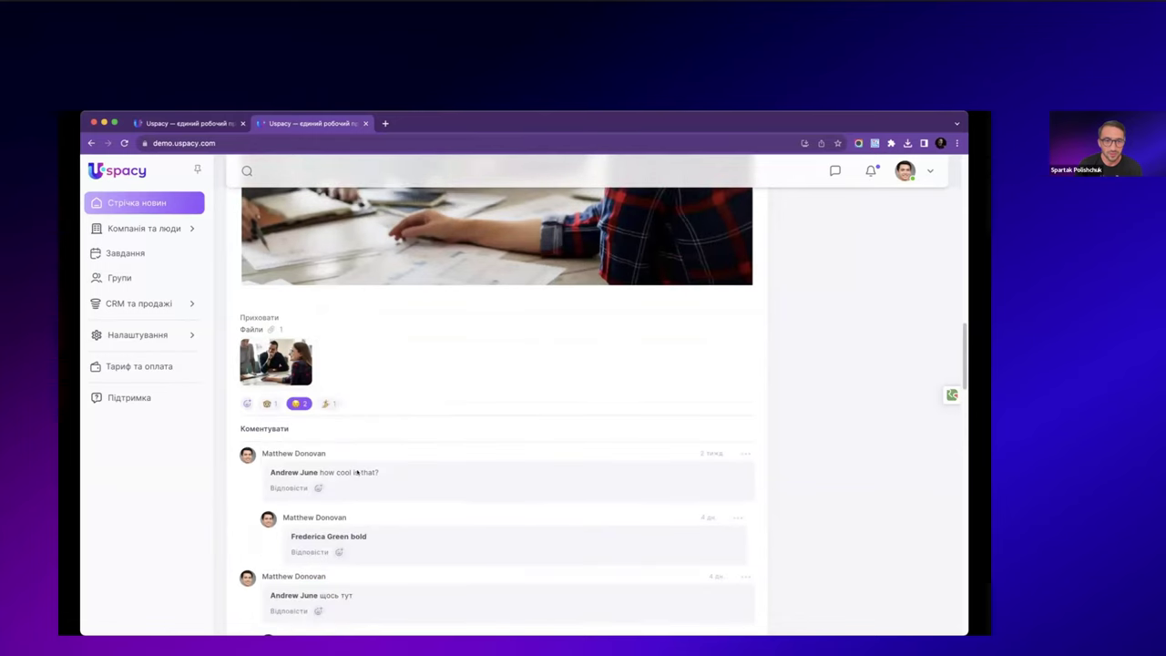
click(328, 404)
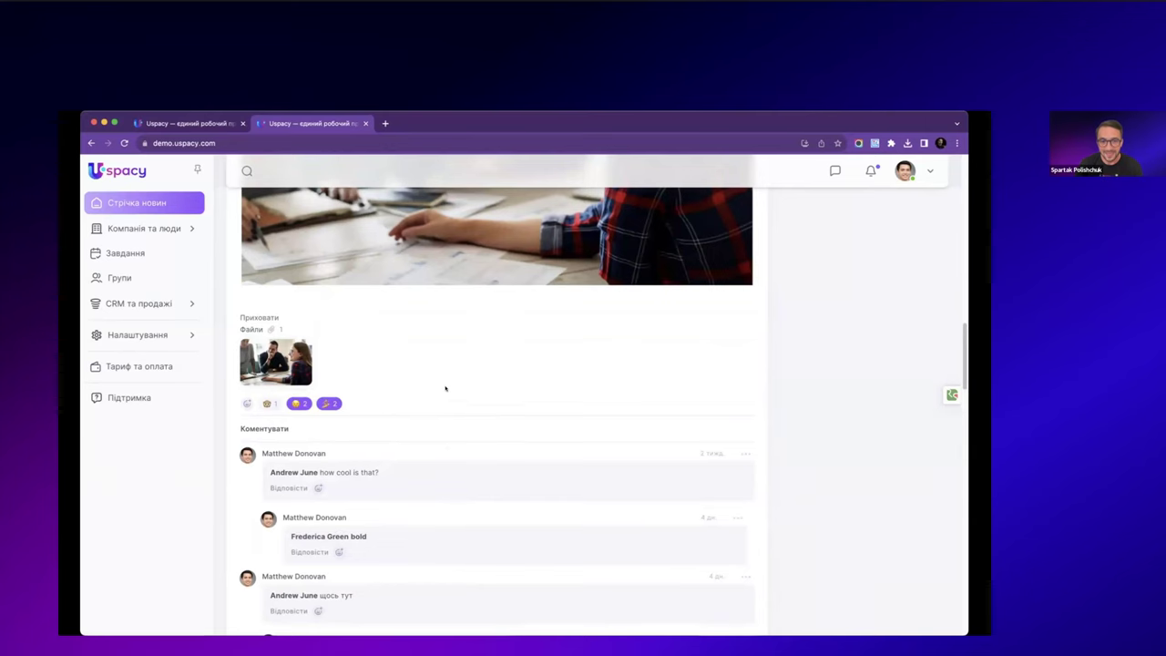
- Copy the link to the "5 Books That Will Improve Our Company Culture" post in the feed
scroll(446, 388, down, 10)
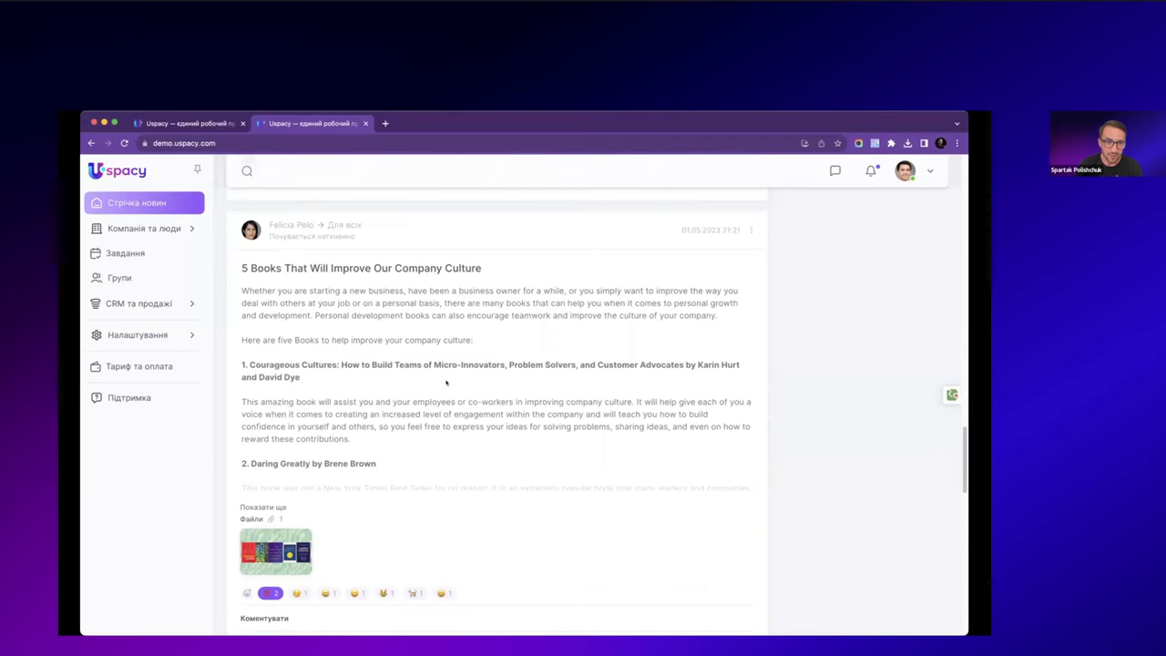
scroll(446, 381, down, 2)
scroll(451, 377, up, 3)
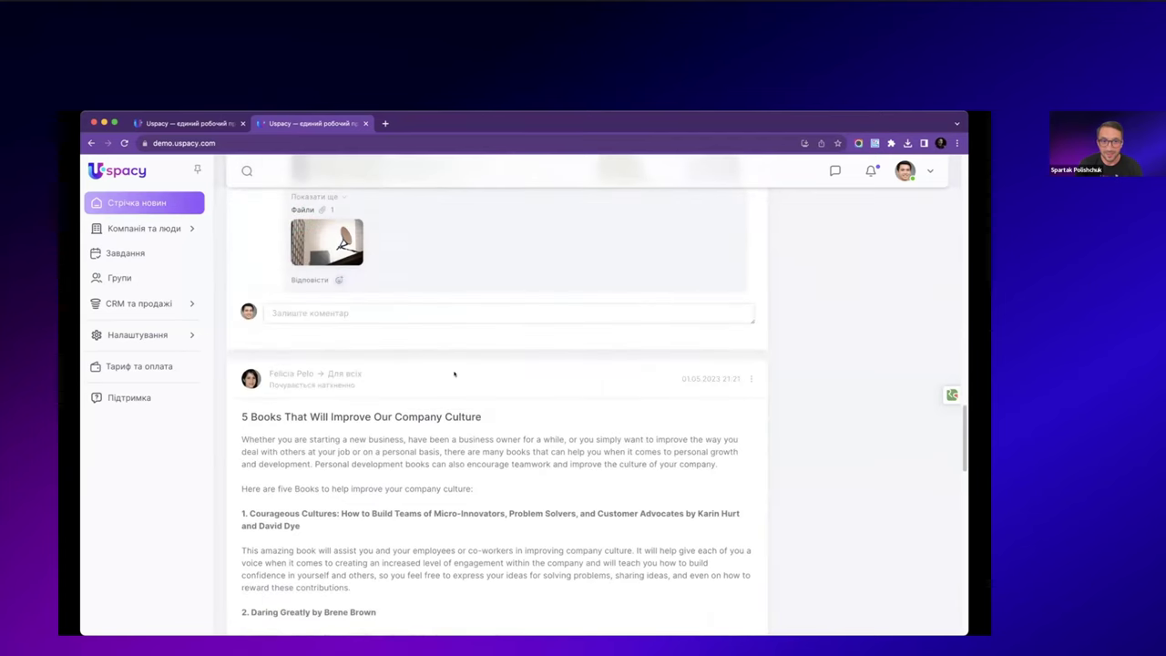
click(750, 378)
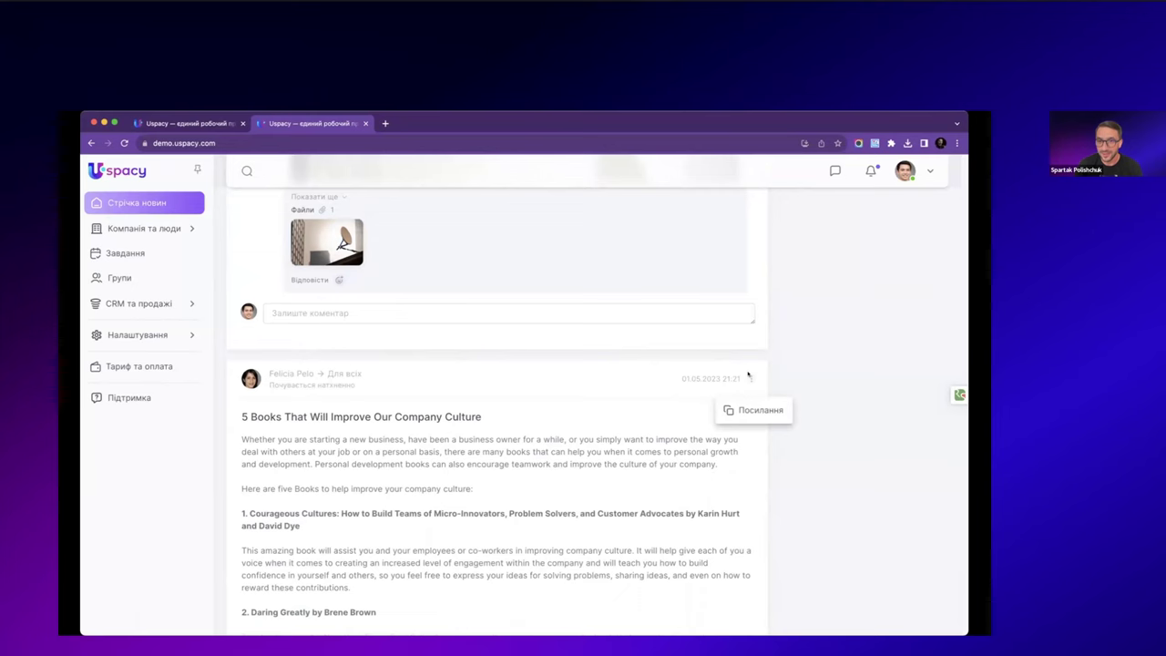
click(754, 410)
- Return to the start of the news feed and open the Management group conversation in the internal chat
scroll(623, 448, up, 5)
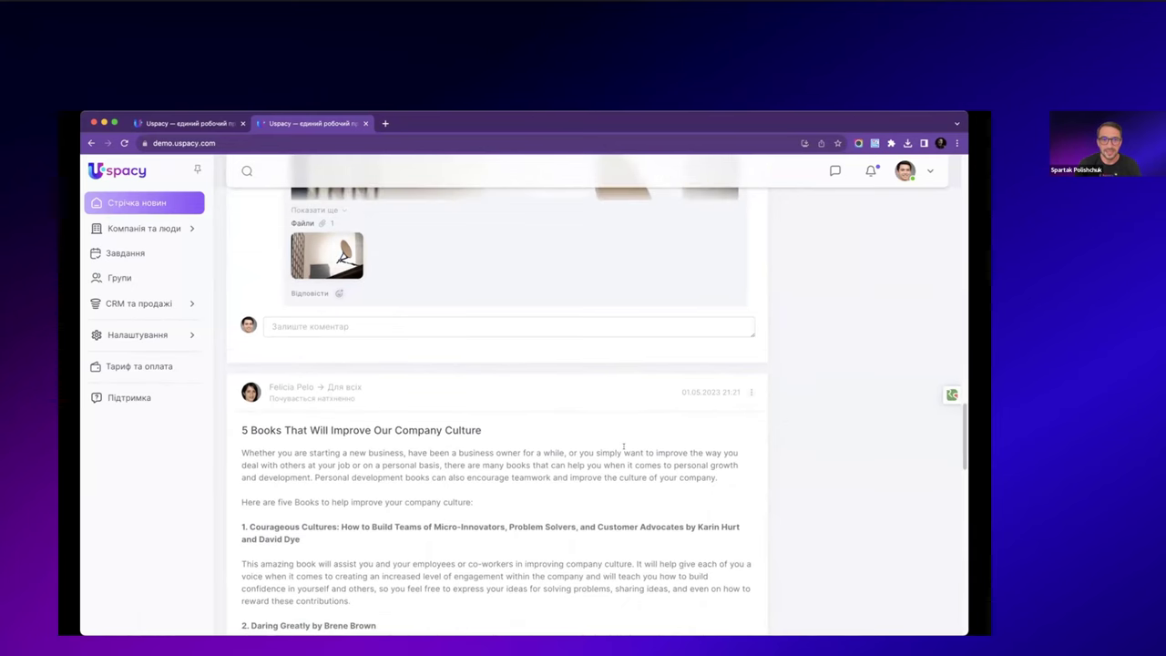
scroll(625, 447, up, 15)
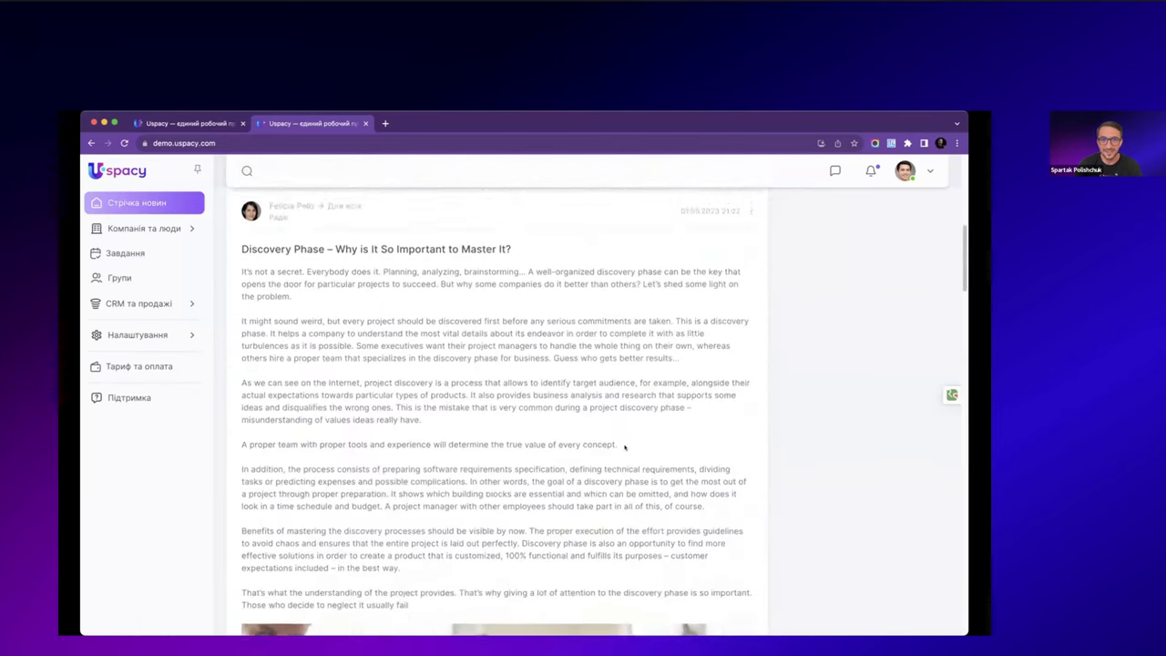
scroll(624, 444, up, 3)
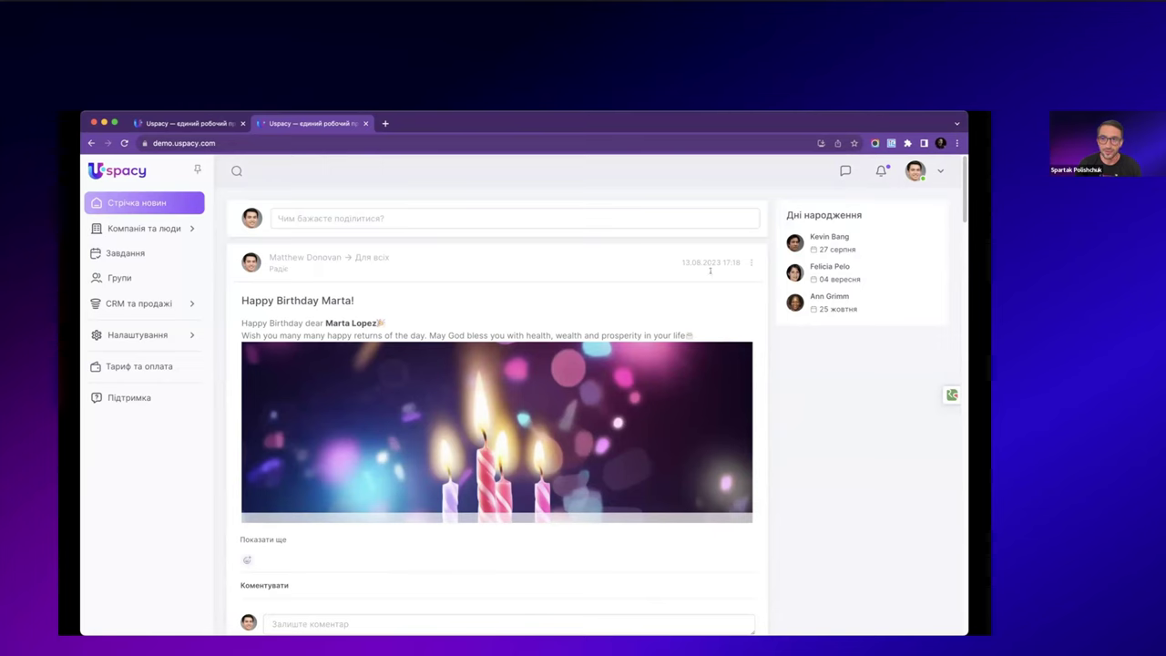
click(844, 170)
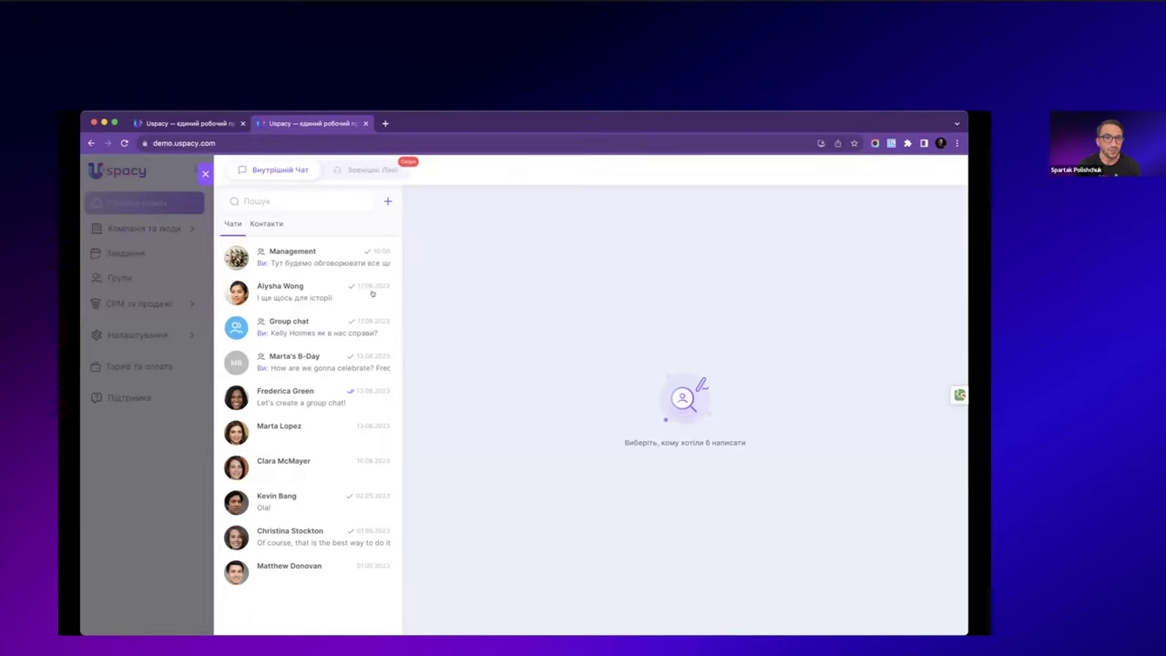
click(336, 264)
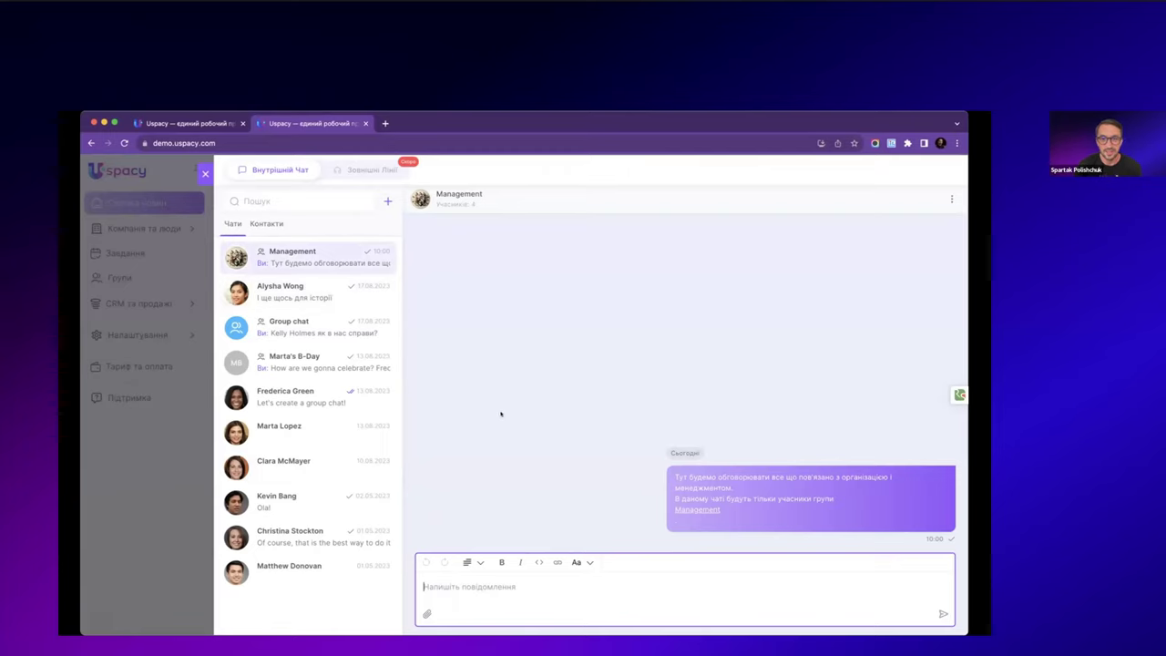
- Send "Ознайомтесь будь ласка з дописом" to the Management chat, with the word "дописом" linked to the copied post address
click(530, 583)
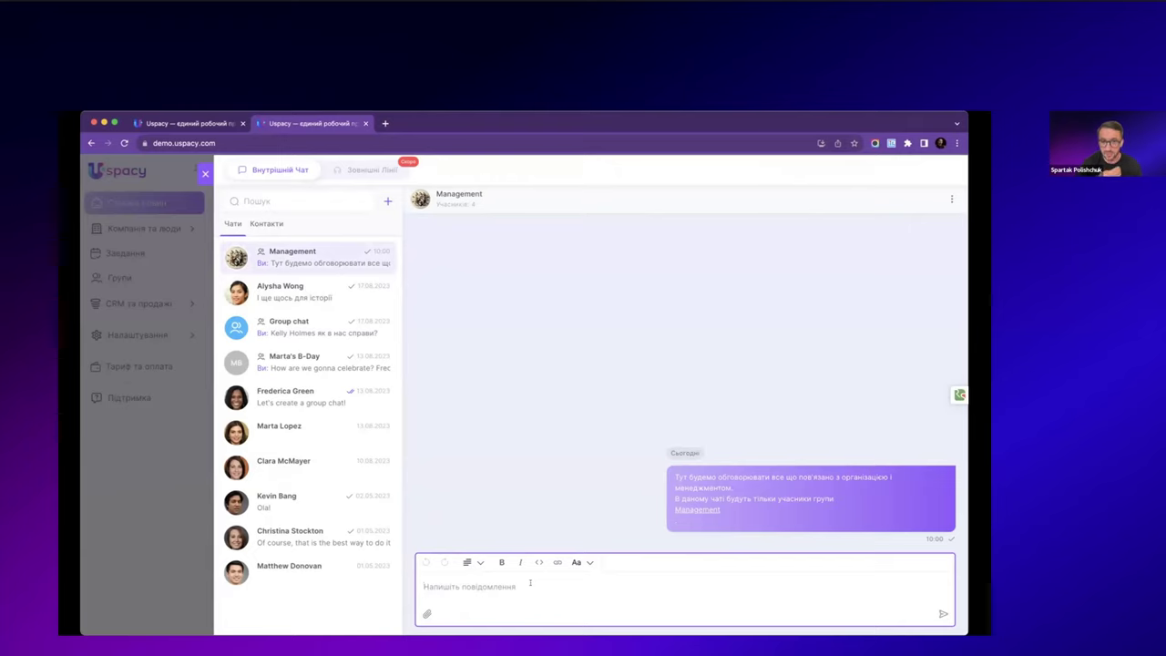
text(Озн)
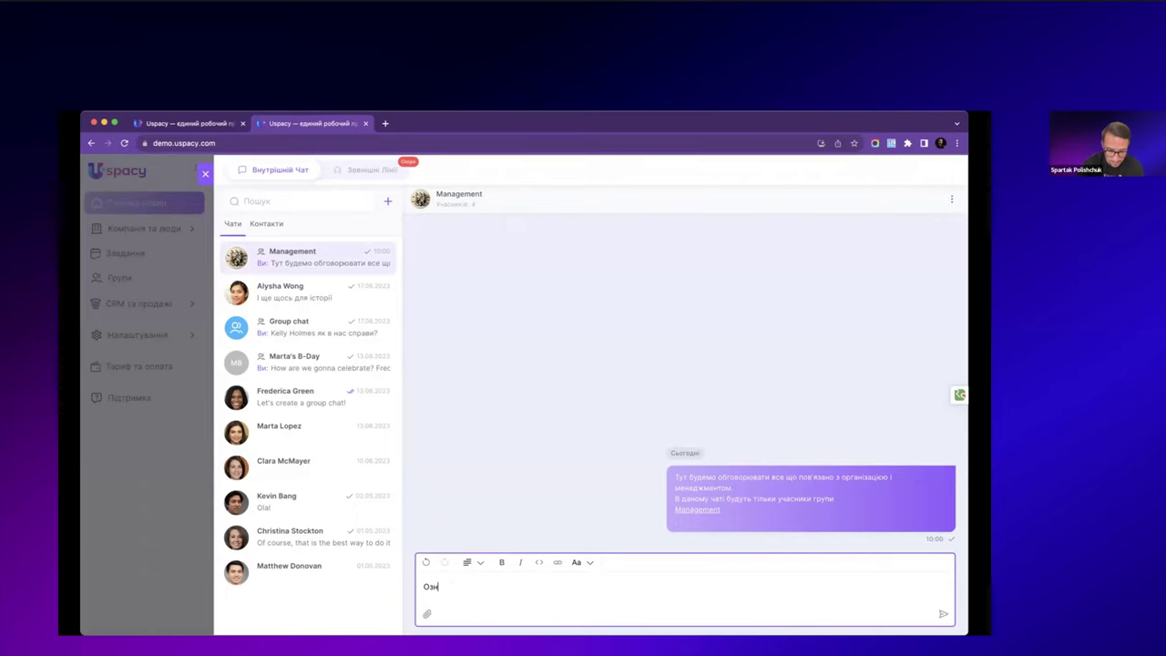
text(айомтесь буд)
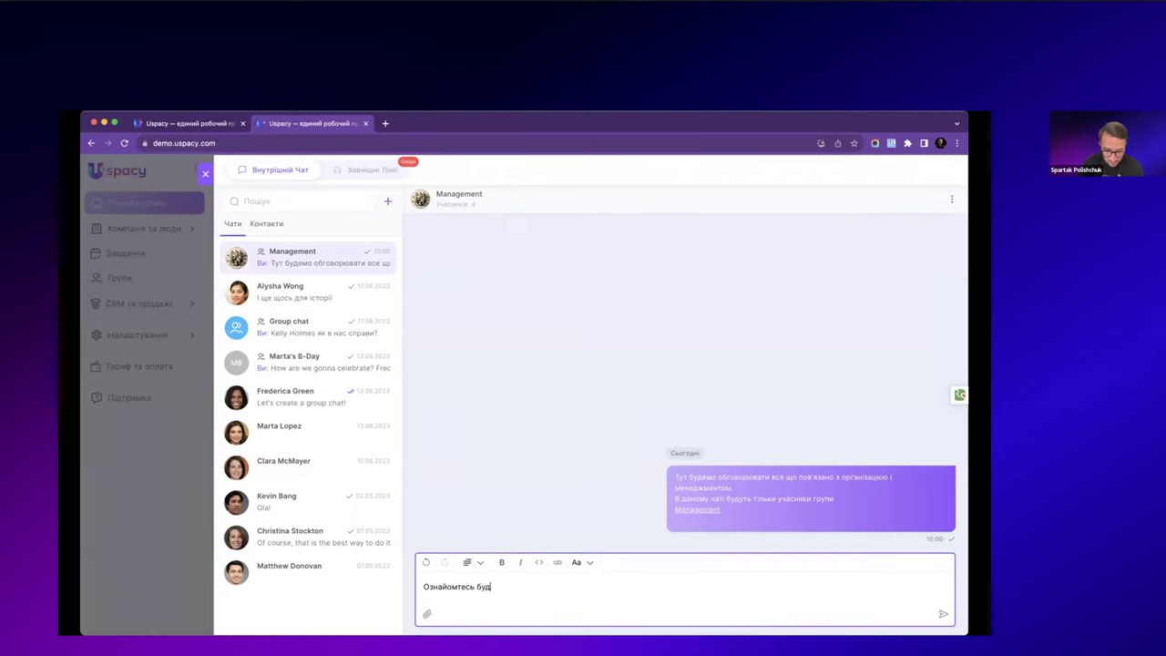
text(ь ласка з дописом)
drag(526, 586, 562, 586)
click(556, 562)
click(578, 586)
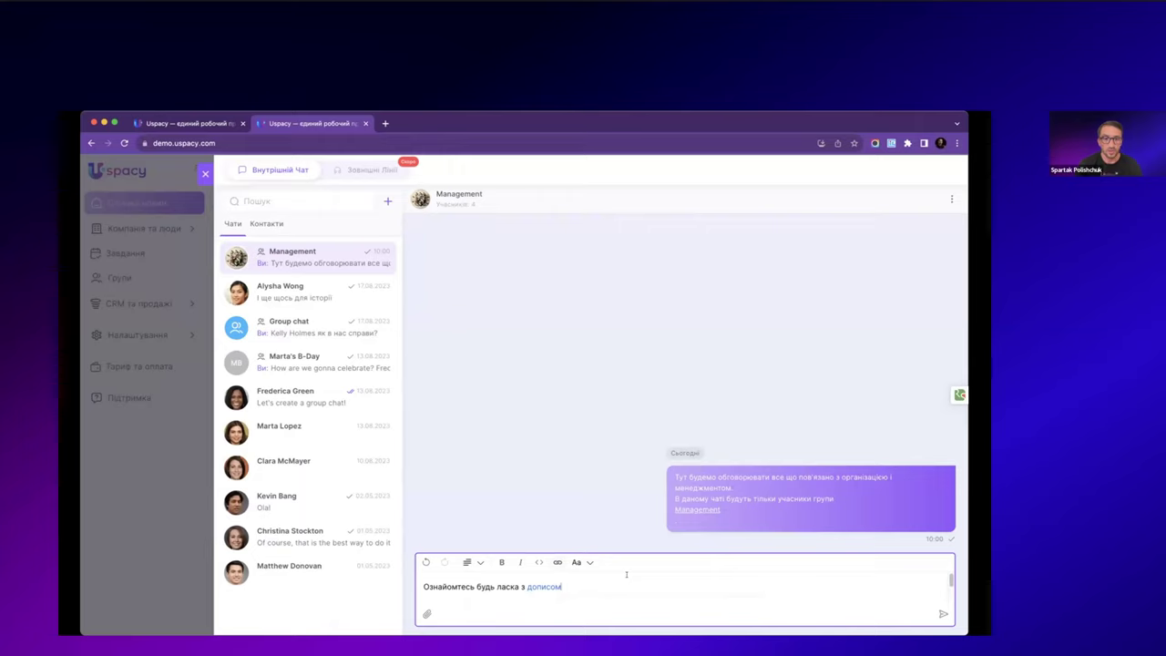
key(Return)
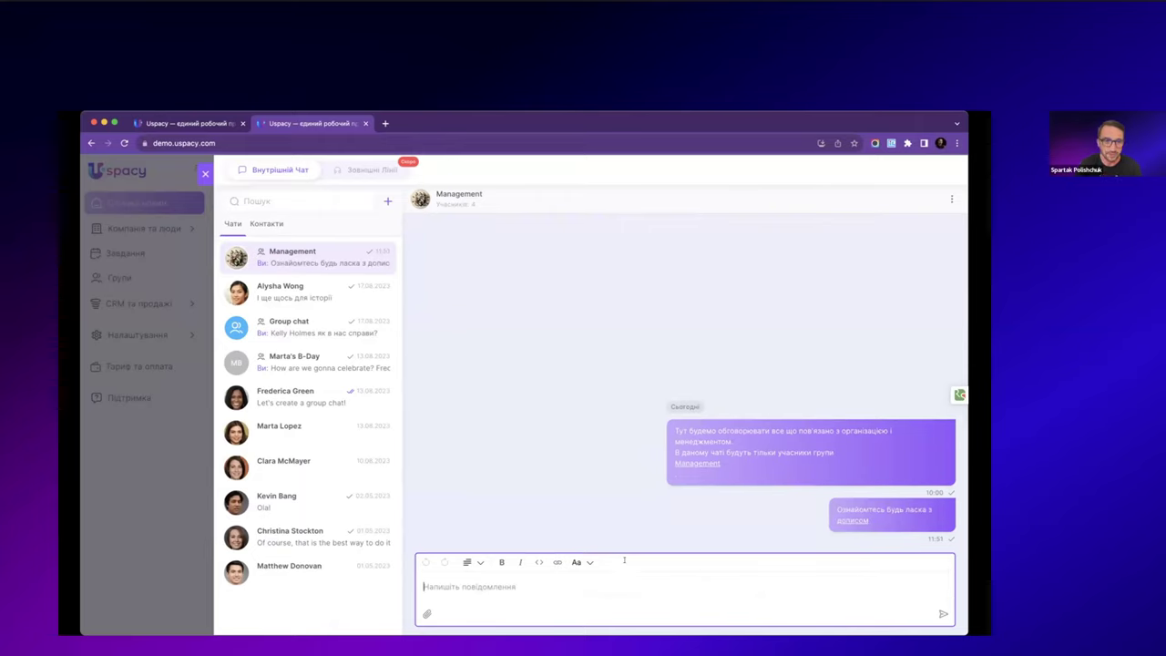
- Open the Group chat conversation and add a star-struck reaction to the message "Nathan has bought the book, let's go congratulate Marta!"
click(315, 322)
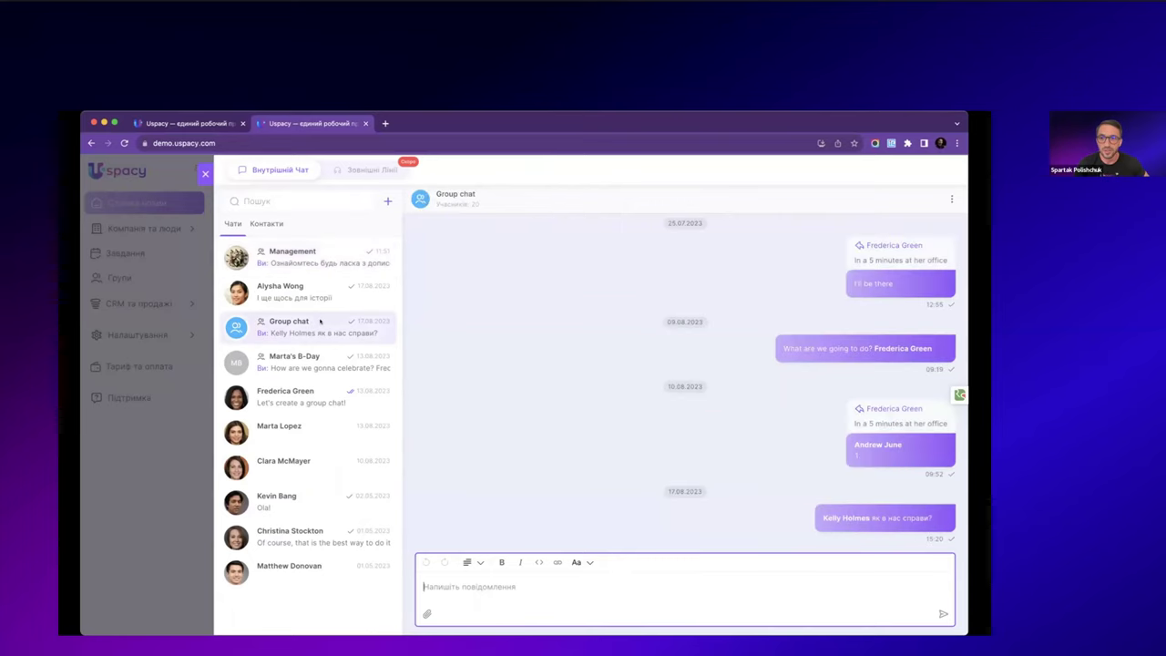
scroll(695, 444, up, 3)
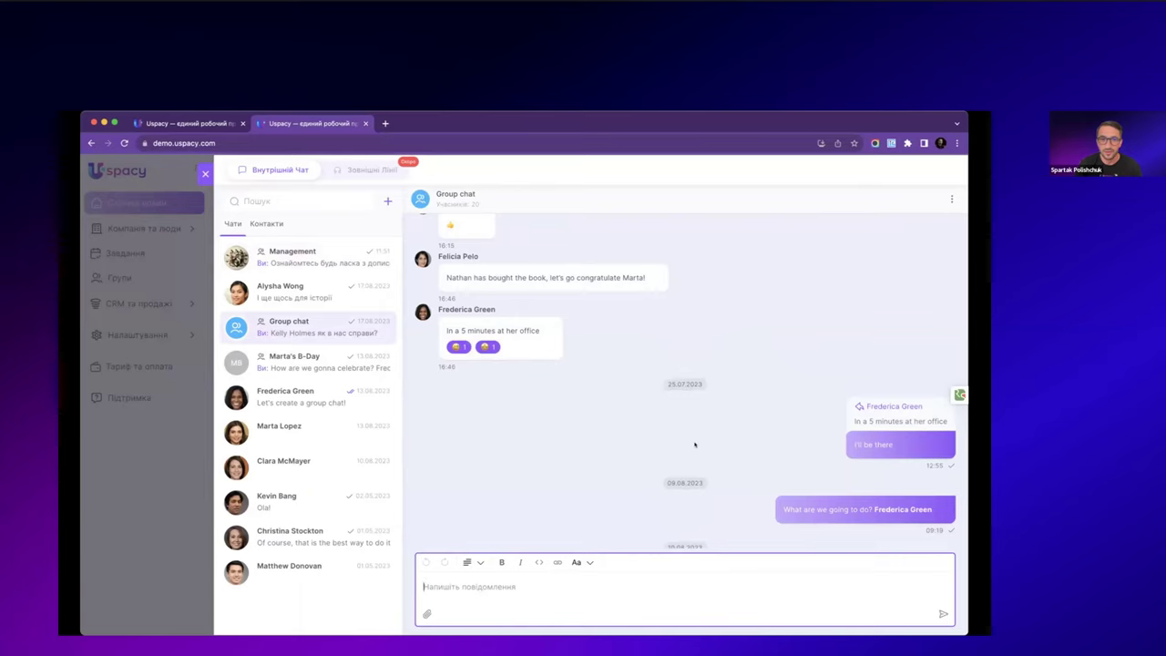
scroll(568, 341, up, 1)
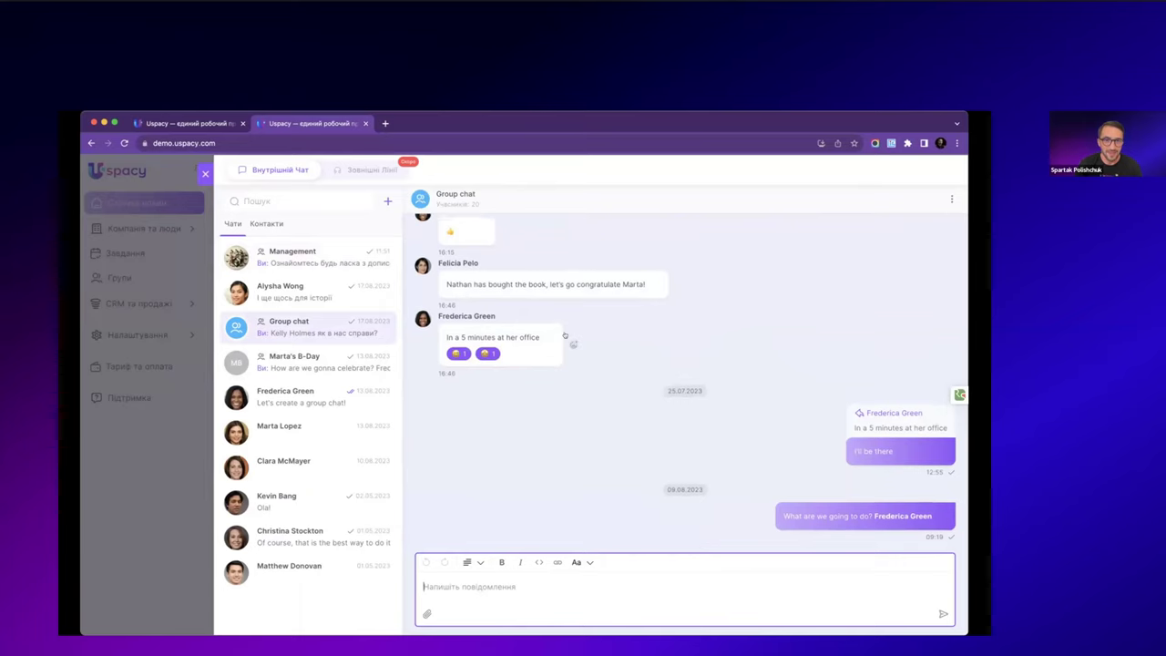
click(672, 301)
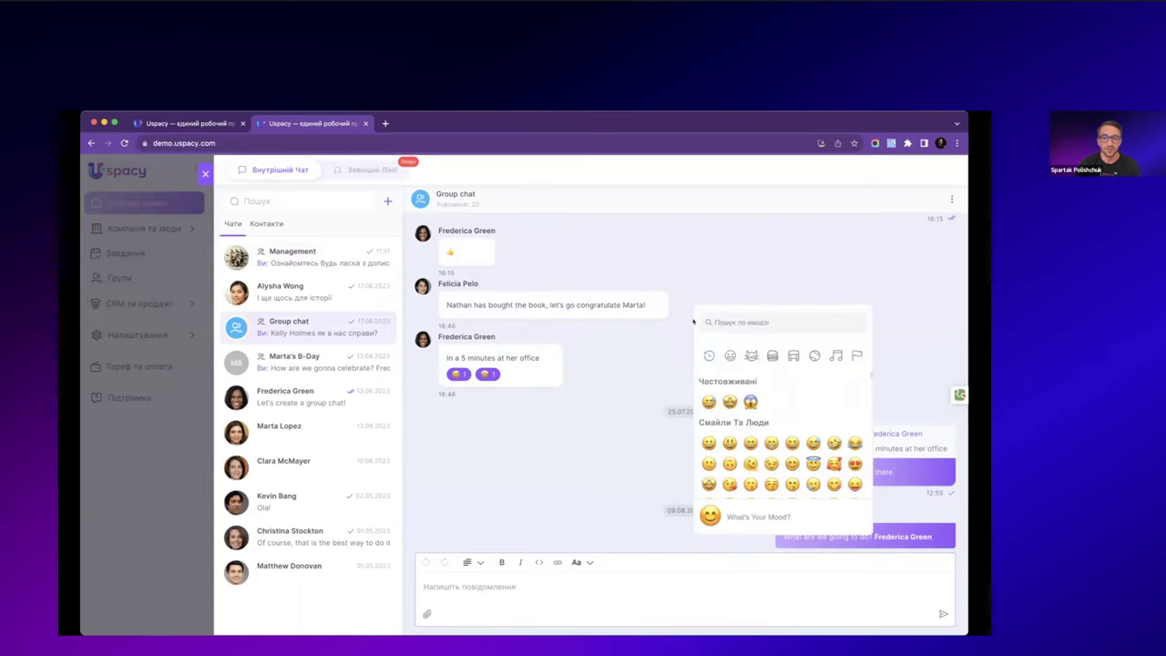
click(730, 401)
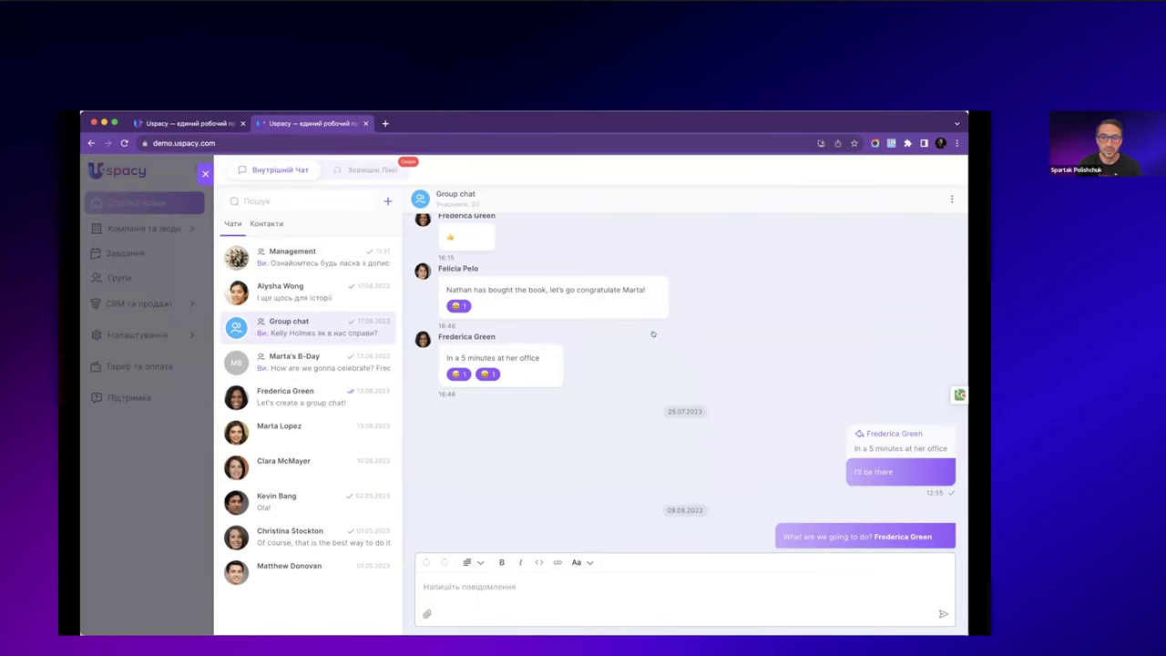
- Reply "Окей, буде добре" to the message about the bought book in Group chat
click(656, 296)
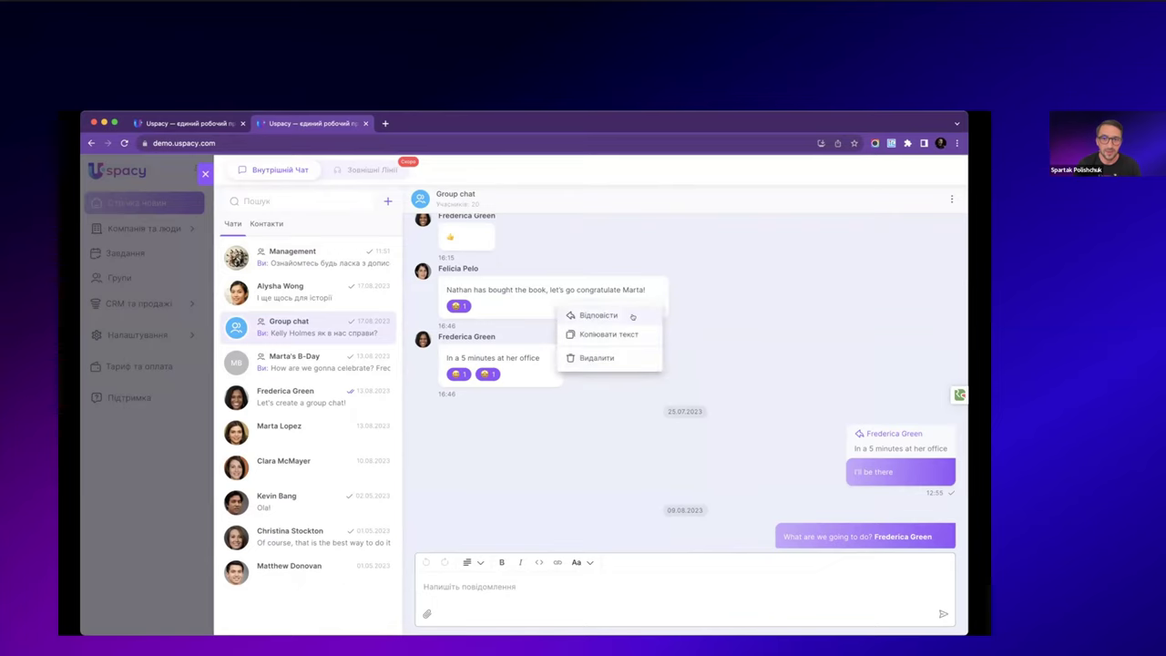
click(632, 316)
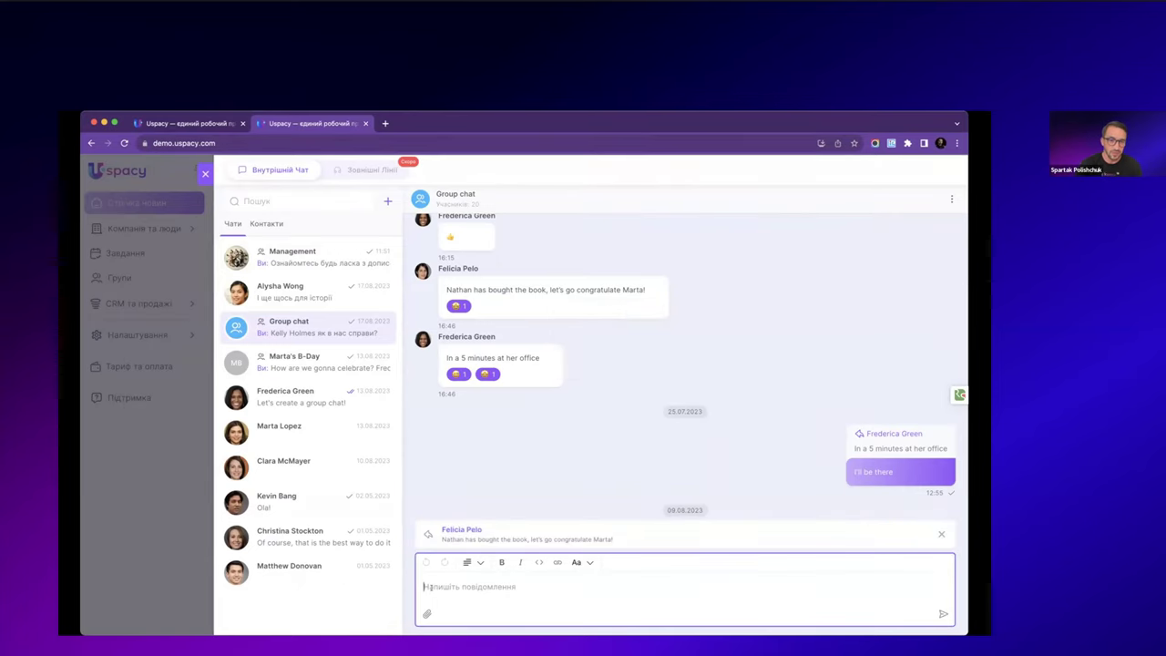
text(Окей, буде добре)
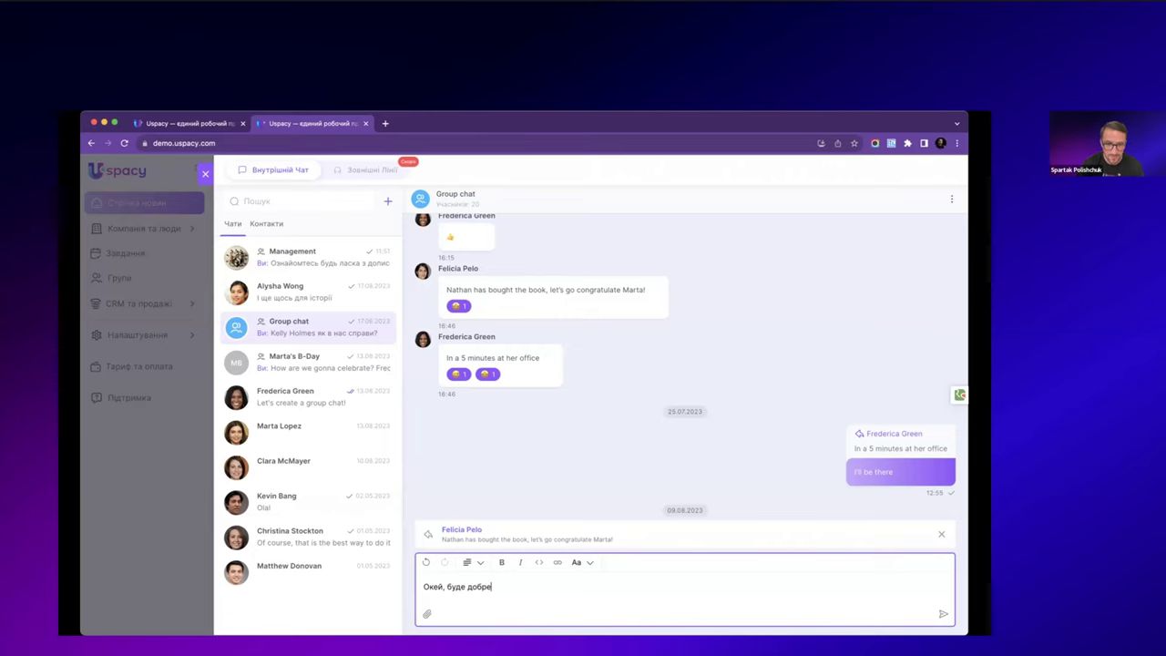
key(Return)
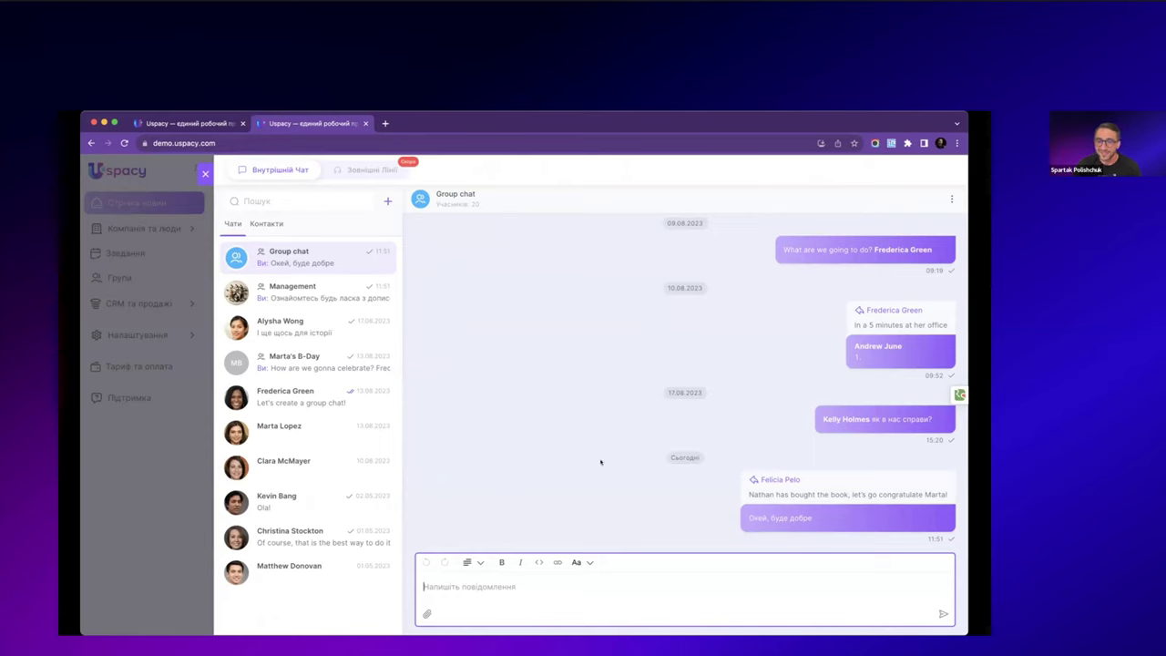
mouse_move(901, 505)
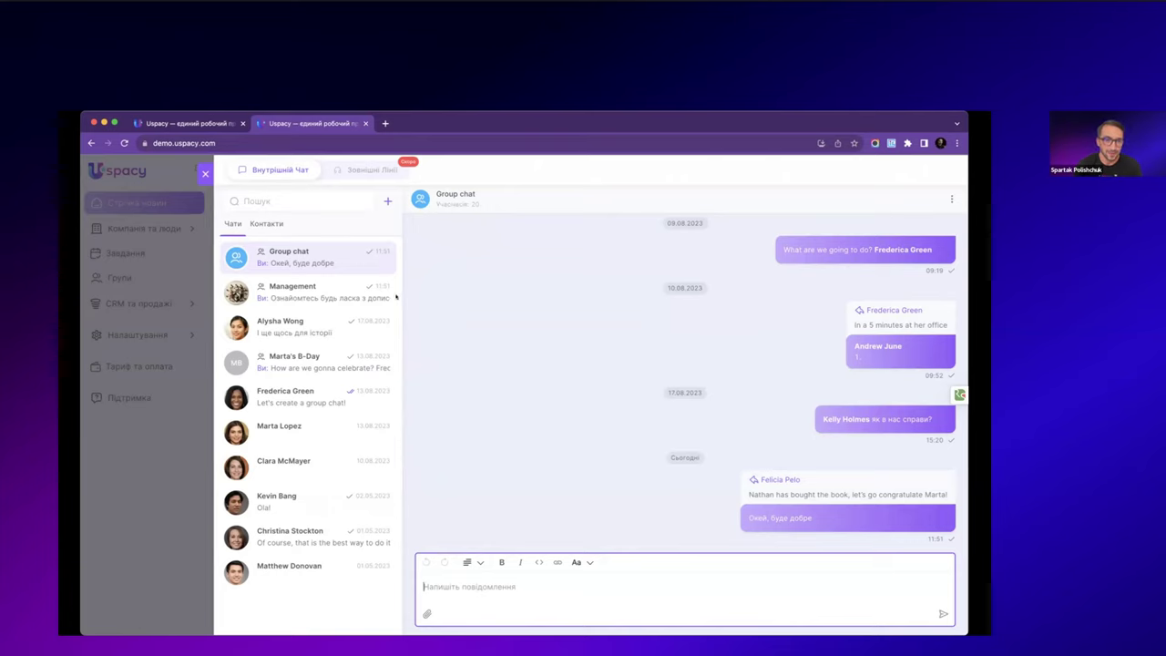
- Open the birthday group chat and view its participant details, closing them again
click(374, 363)
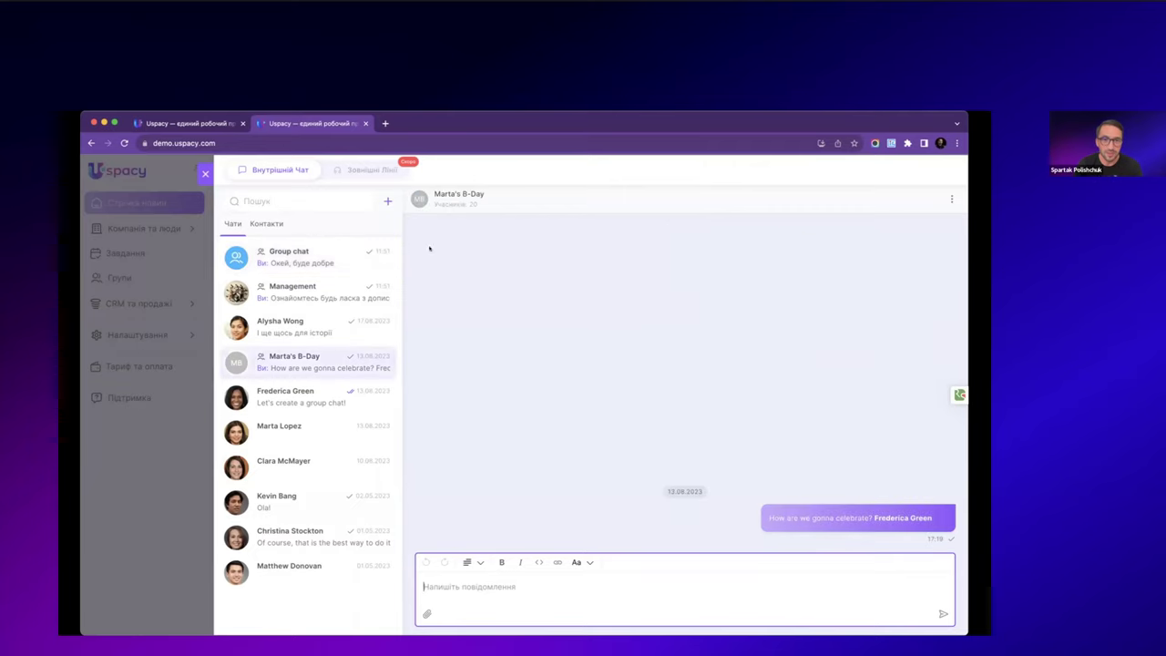
click(463, 195)
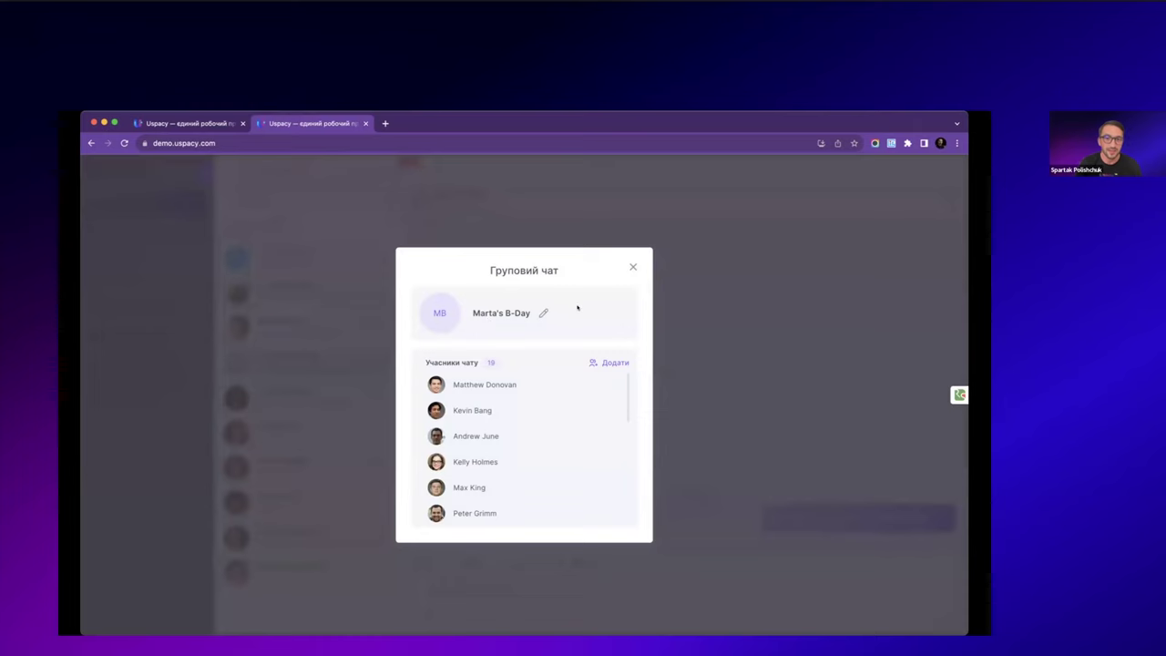
click(632, 267)
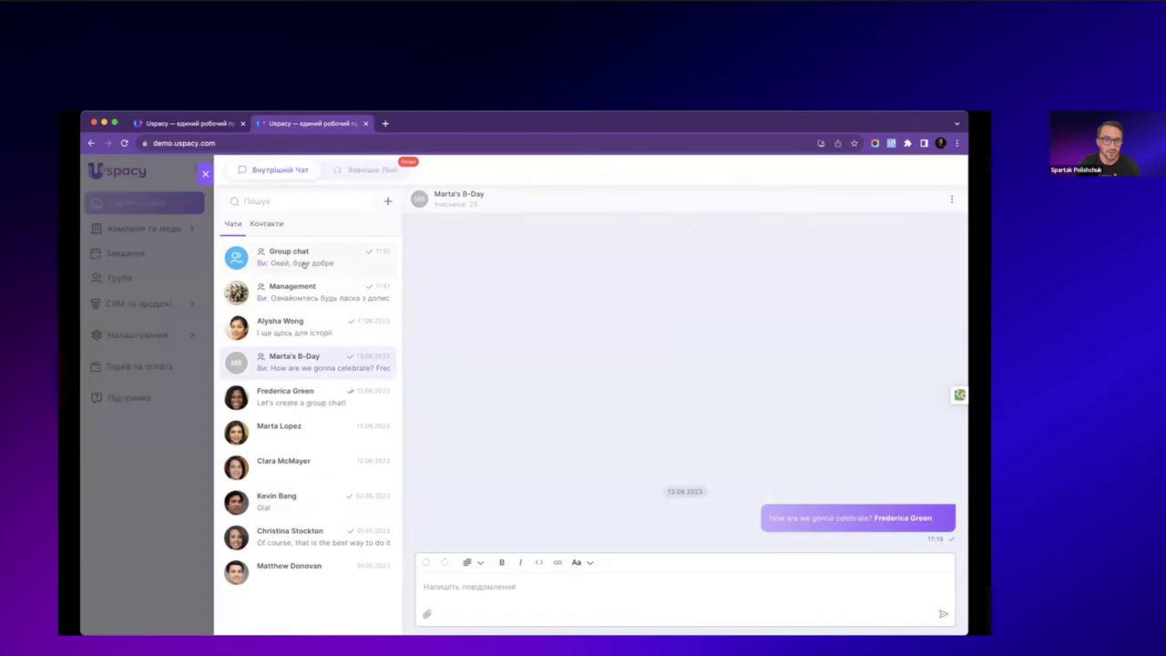
- Start a new group chat and name it Вебінар "Усе ясно"
click(387, 201)
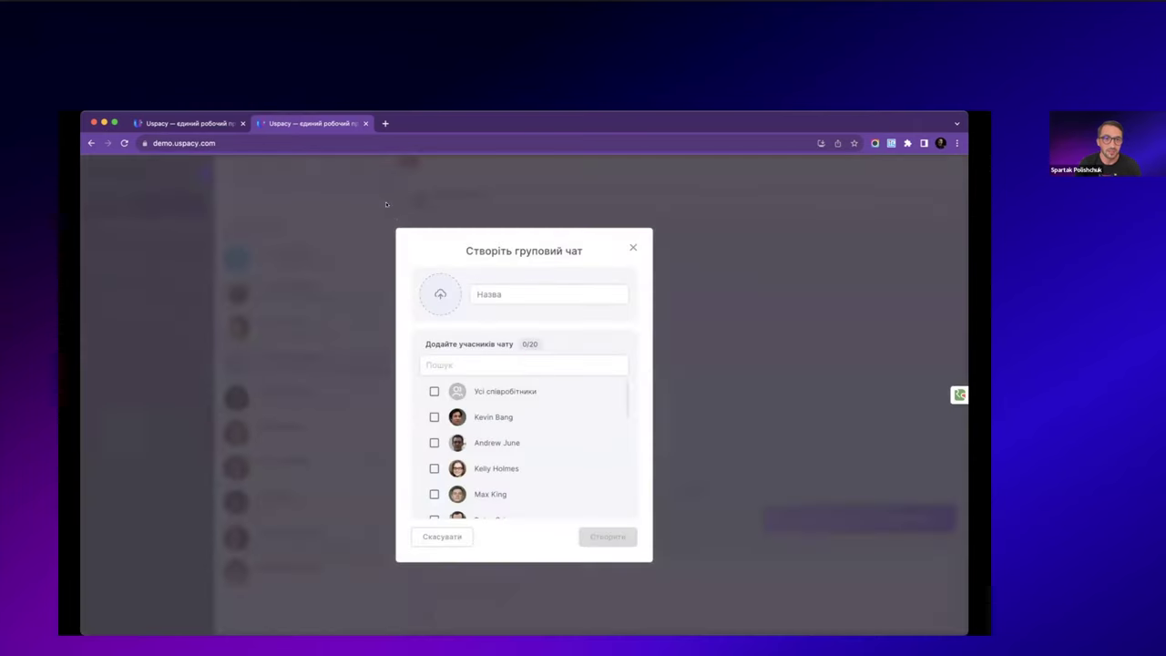
click(488, 291)
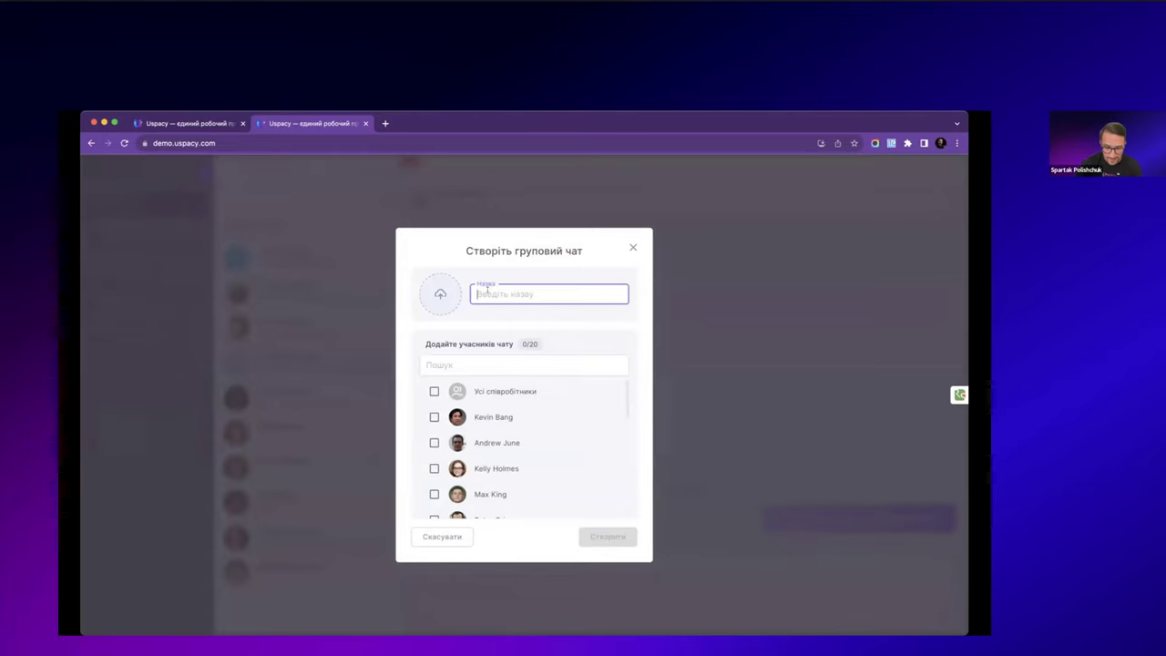
text(Вебін)
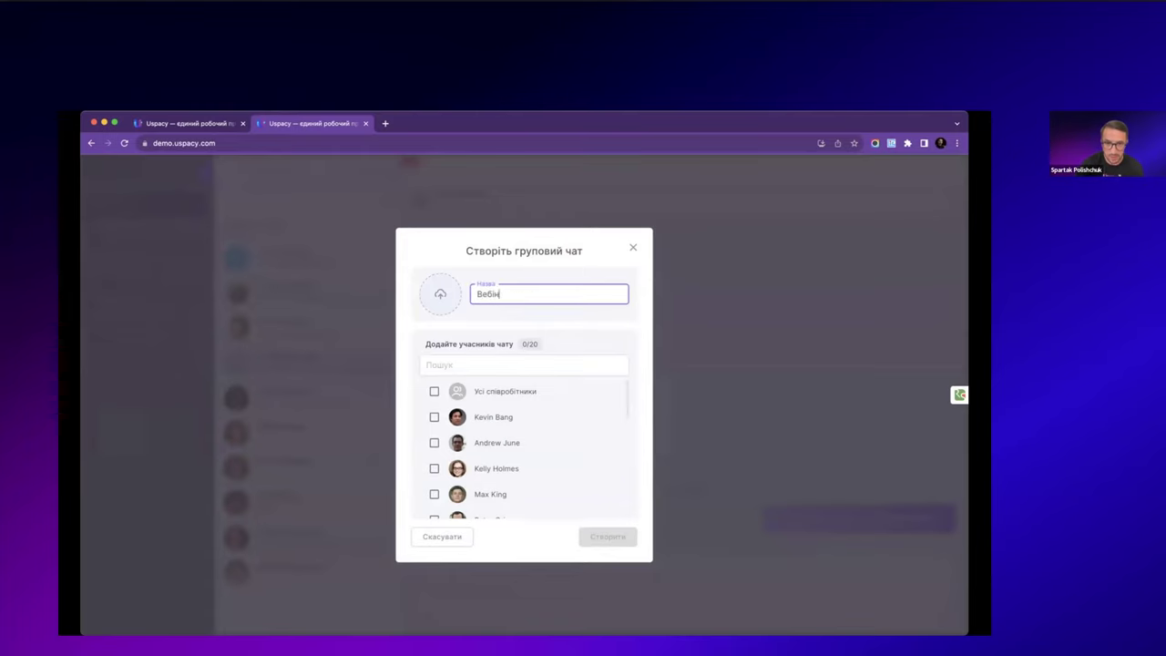
text(ар ")
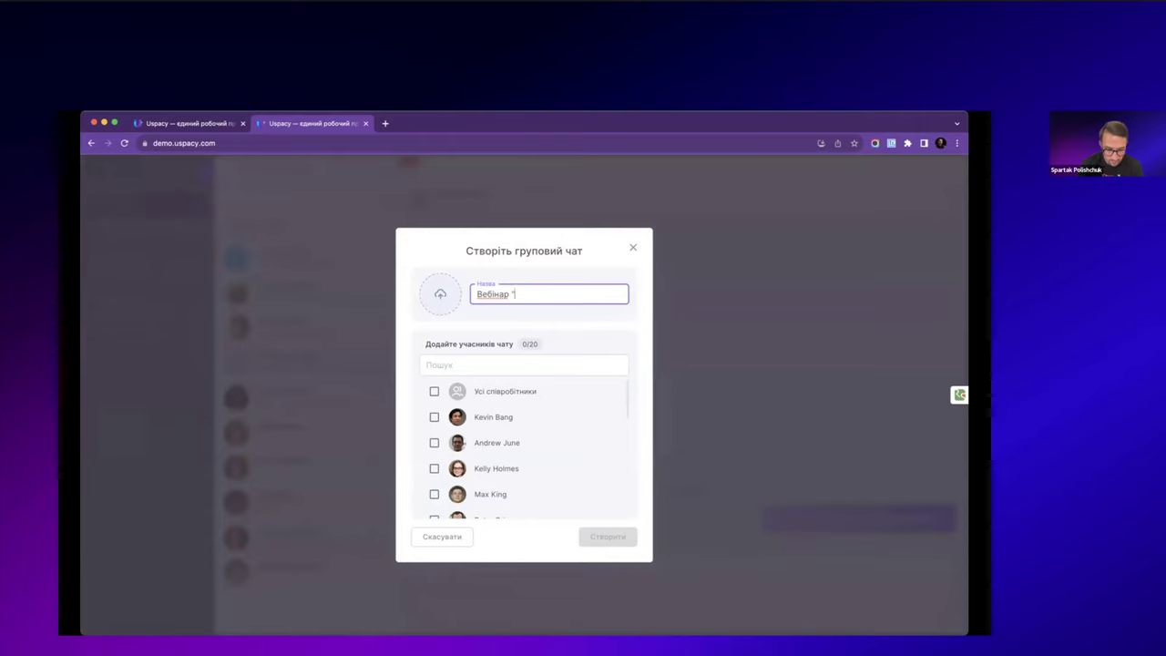
text(Усе ясно")
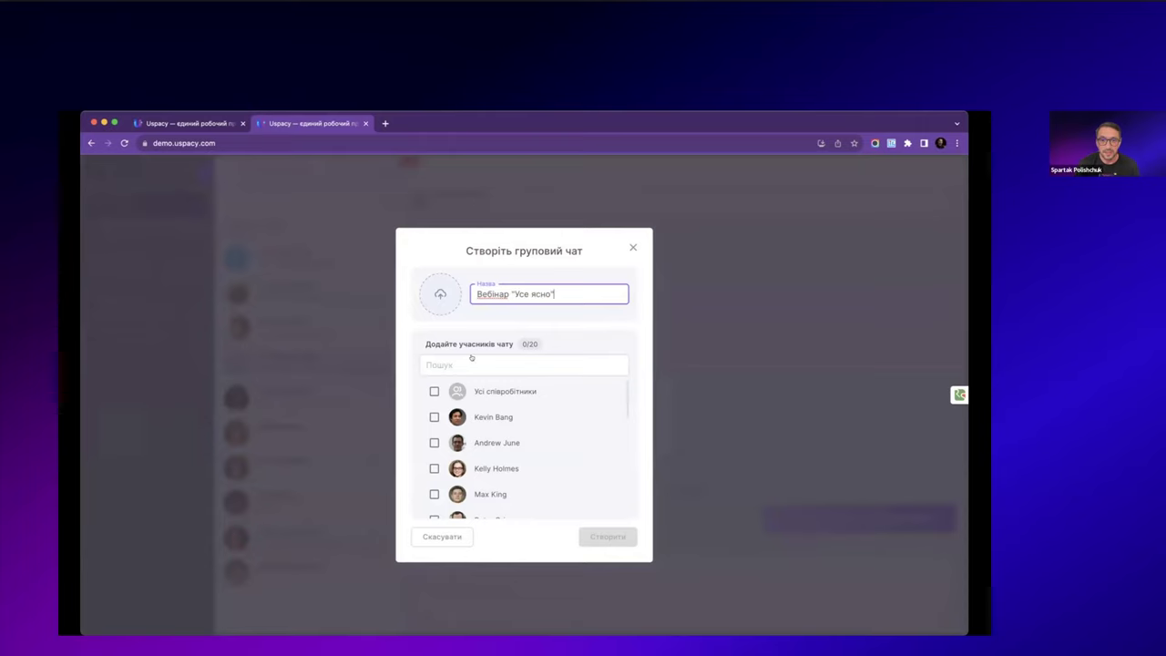
- Try selecting all employees and then only a few individual participants for the new group chat
click(433, 391)
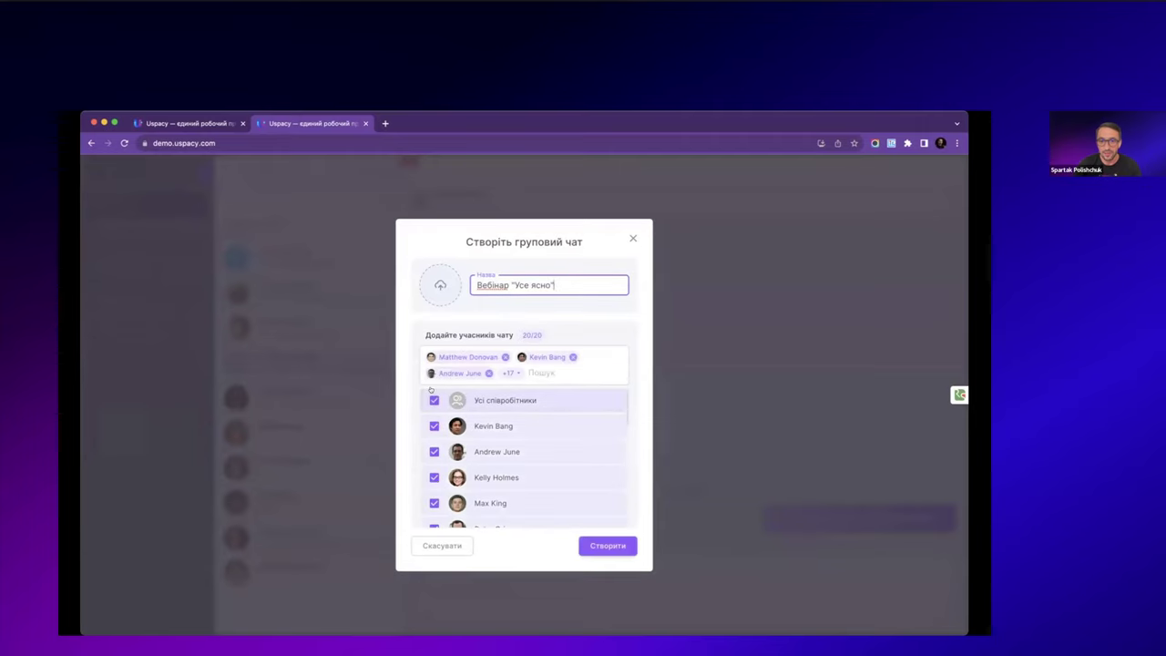
click(433, 398)
scroll(452, 401, down, 1)
click(433, 405)
click(434, 484)
scroll(456, 474, down, 4)
click(460, 468)
scroll(456, 446, up, 5)
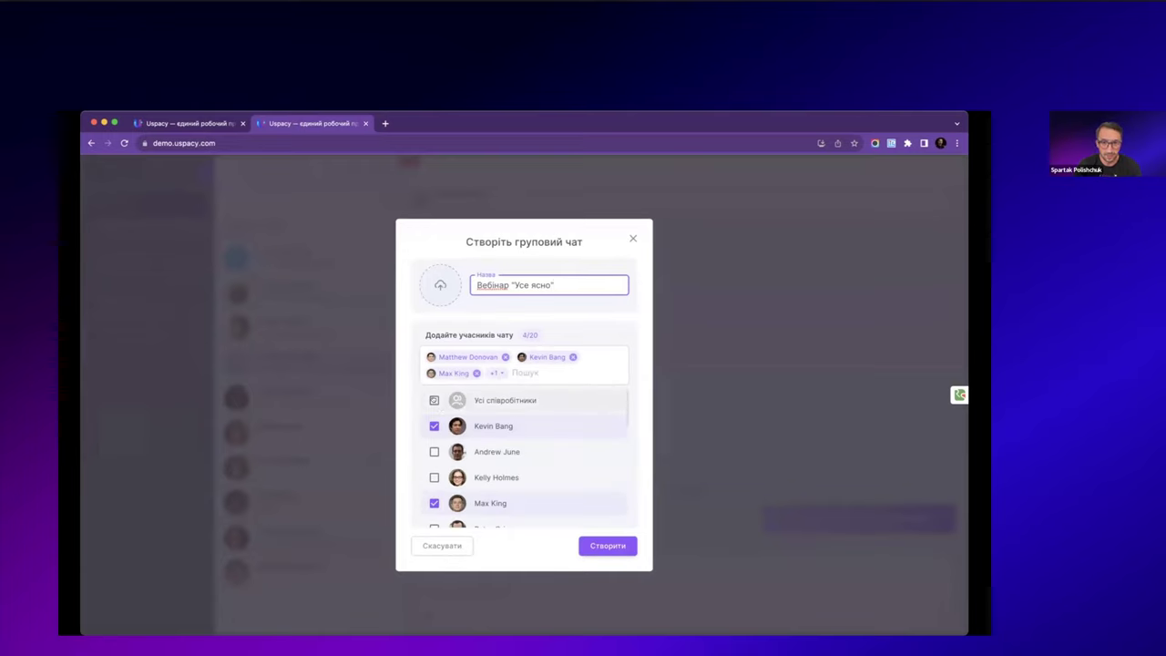
- Select all employees as participants, exclude three people near the end of the list, and create the group chat
click(433, 400)
scroll(443, 453, down, 5)
click(434, 462)
click(434, 437)
click(434, 410)
scroll(460, 441, up, 3)
scroll(466, 441, up, 2)
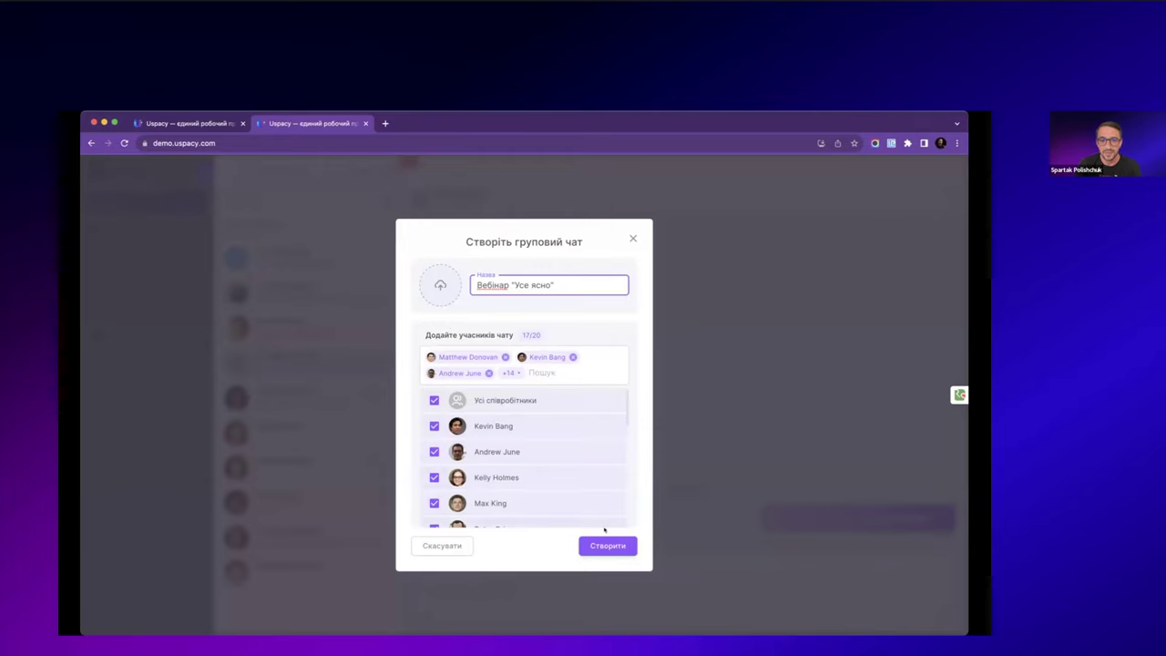
click(597, 545)
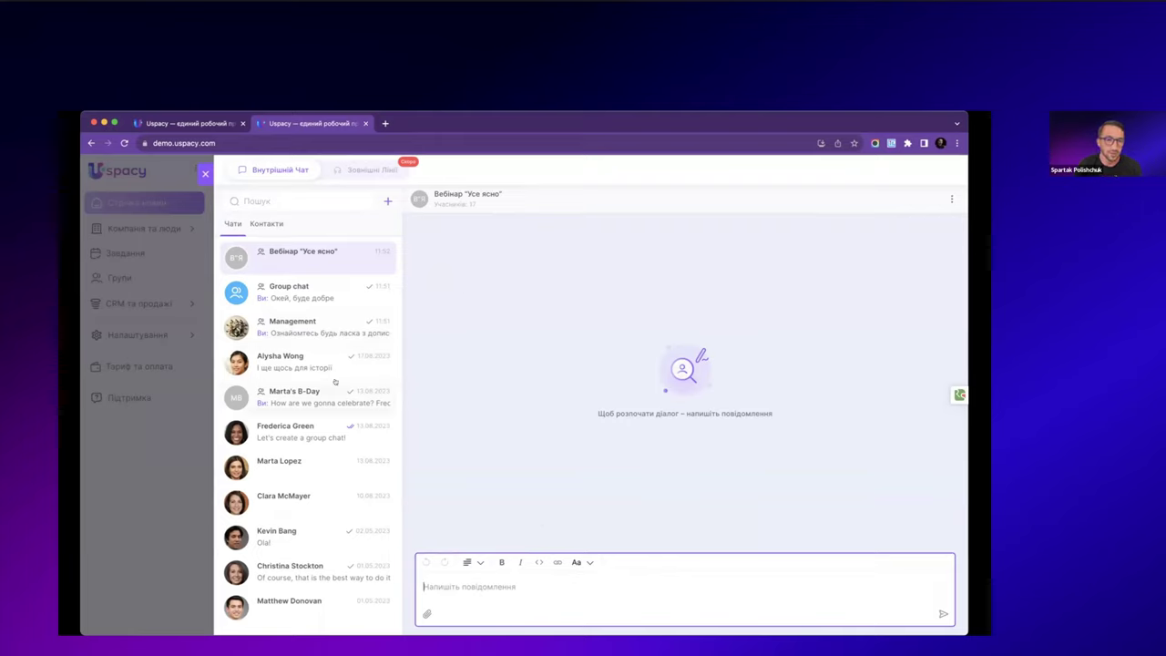
- Open the direct conversation ending in "Let's create a group chat!" and add a star-struck reaction to the "You too!" message
click(301, 430)
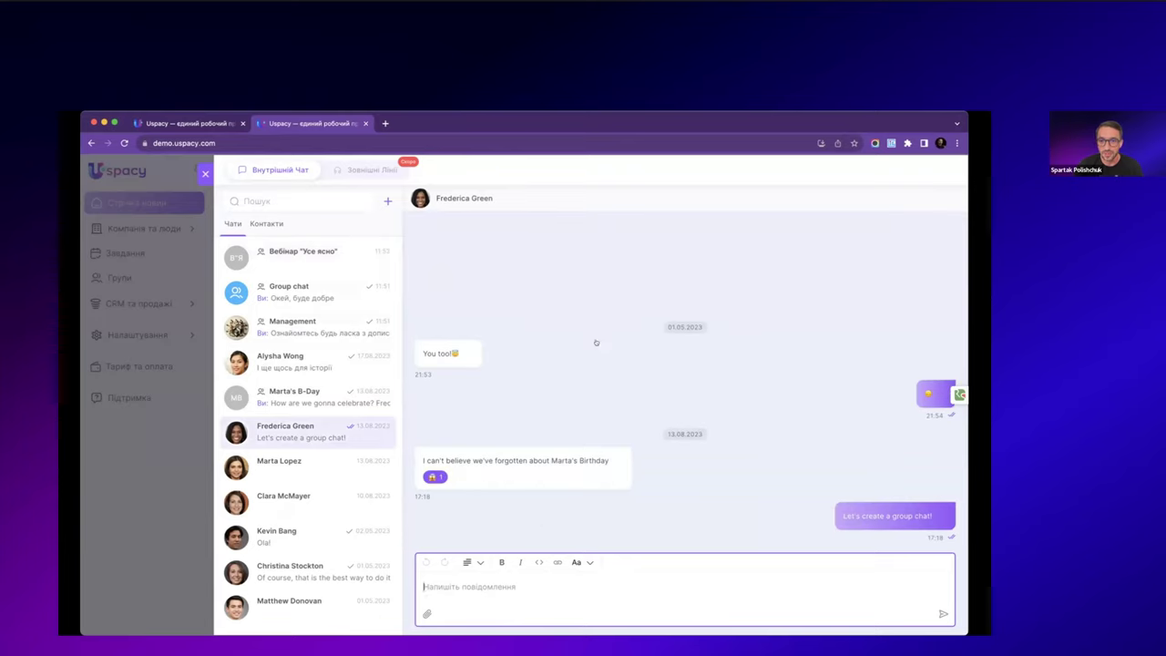
click(493, 353)
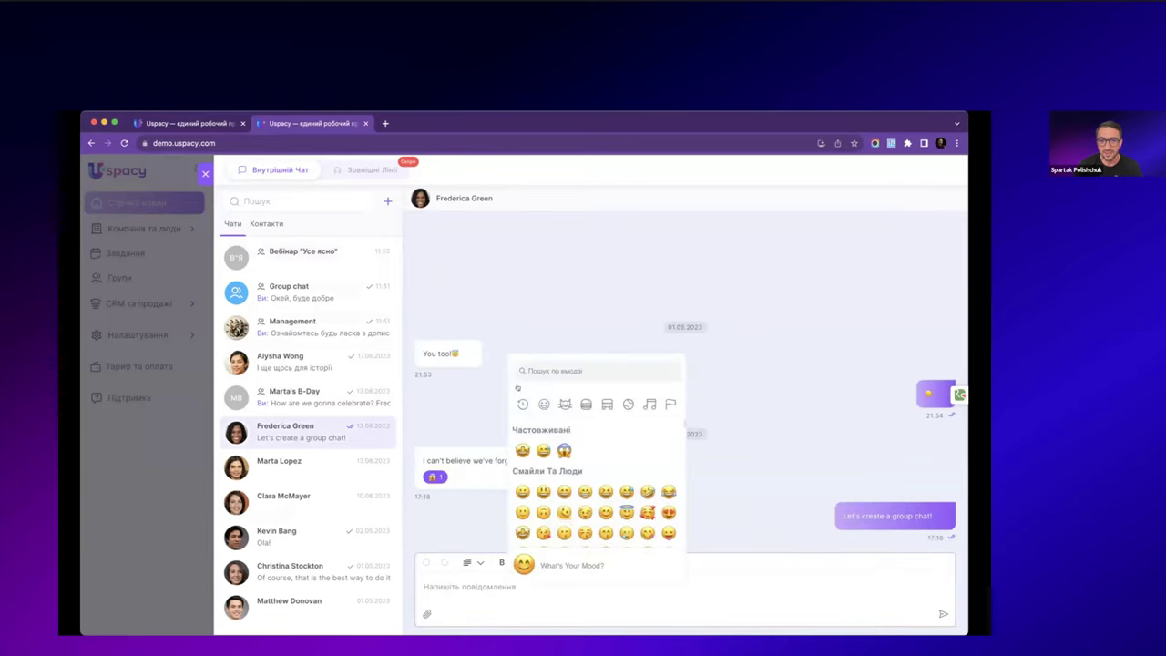
click(519, 448)
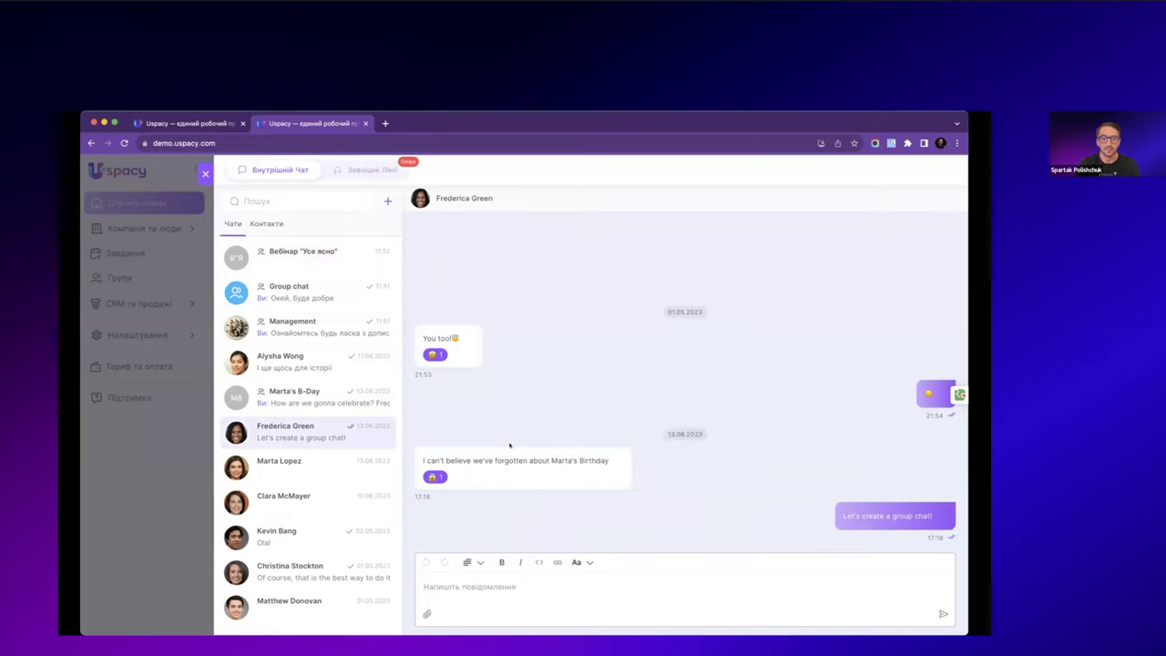
click(619, 462)
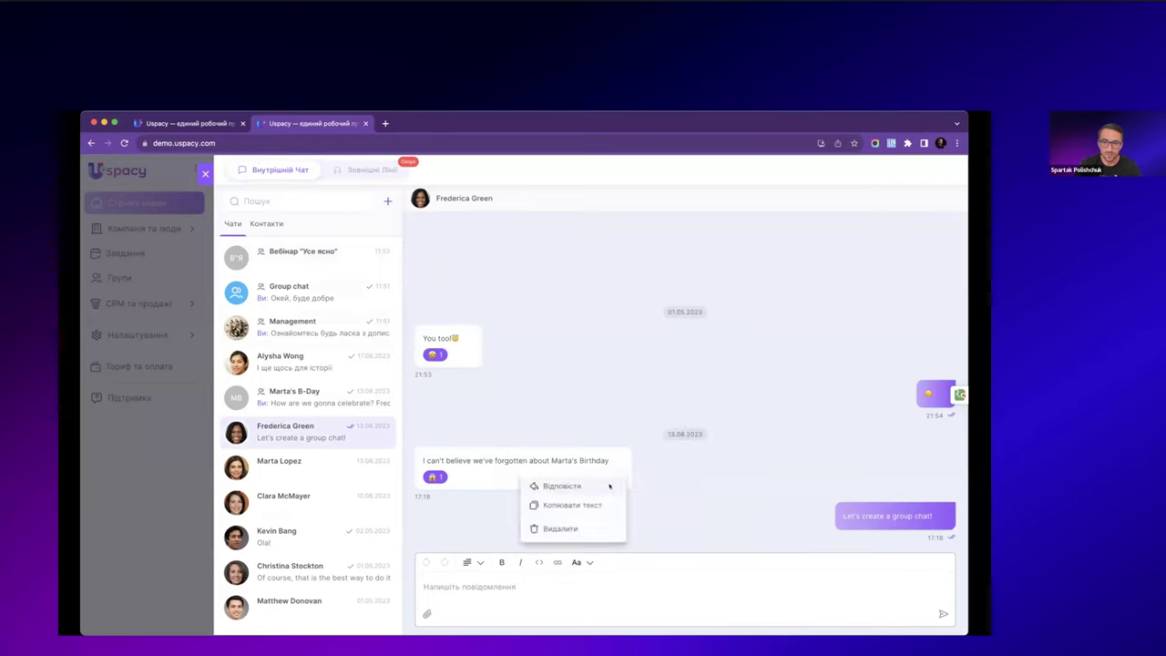
click(594, 504)
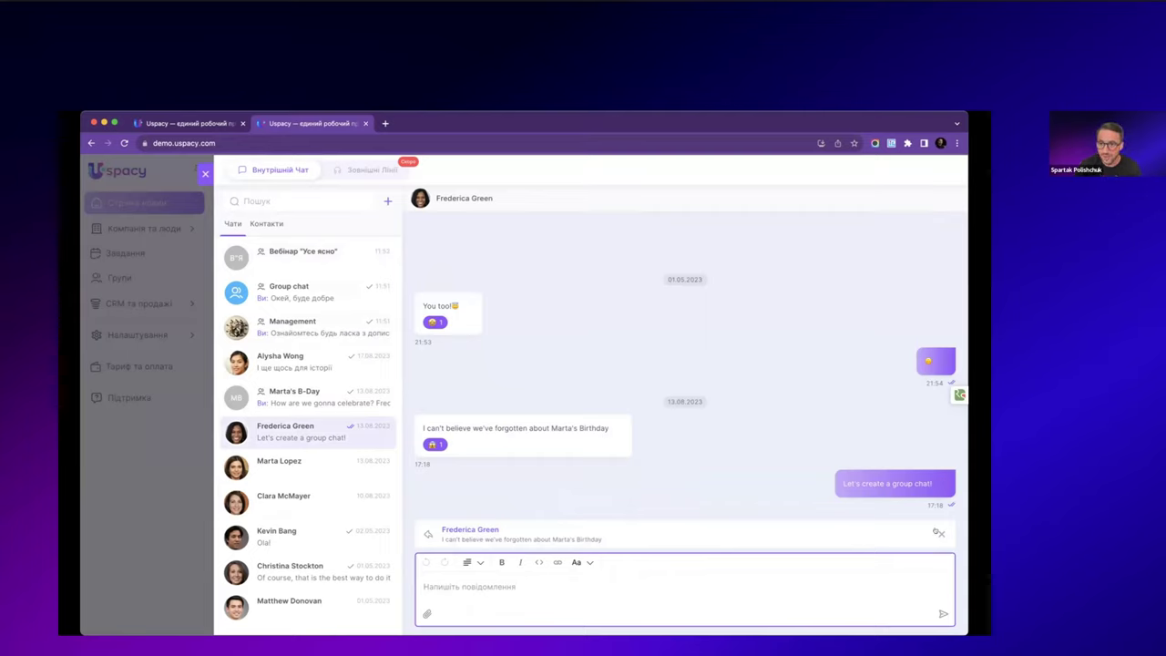
click(938, 532)
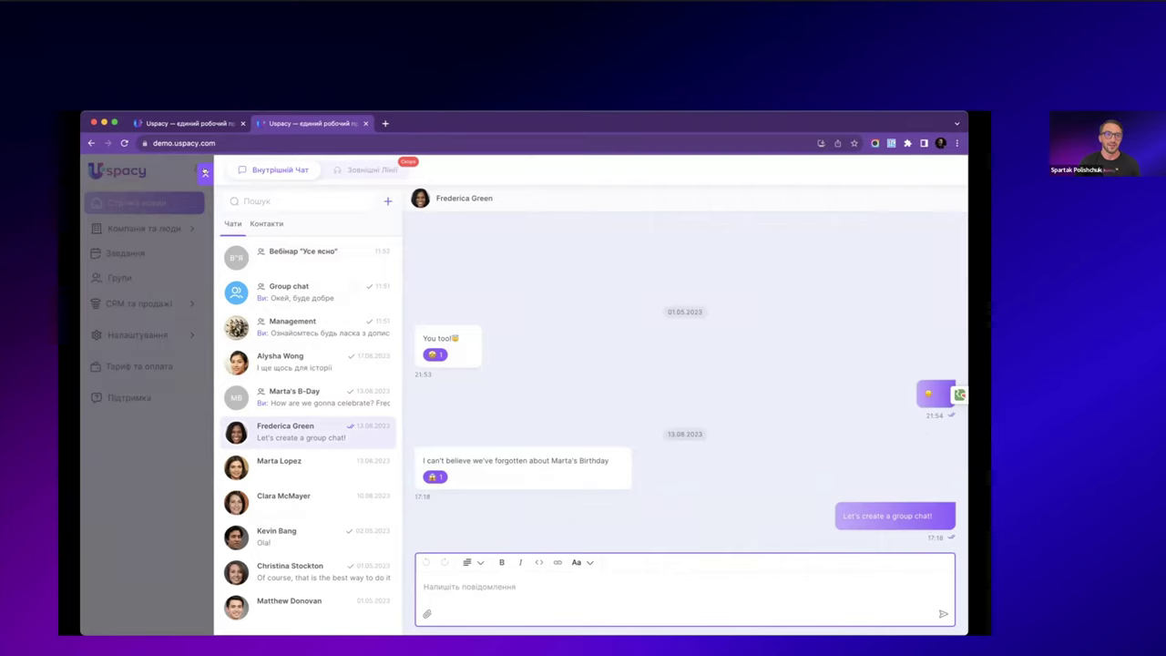
- Close the internal chat and look through the company's employee list
click(205, 172)
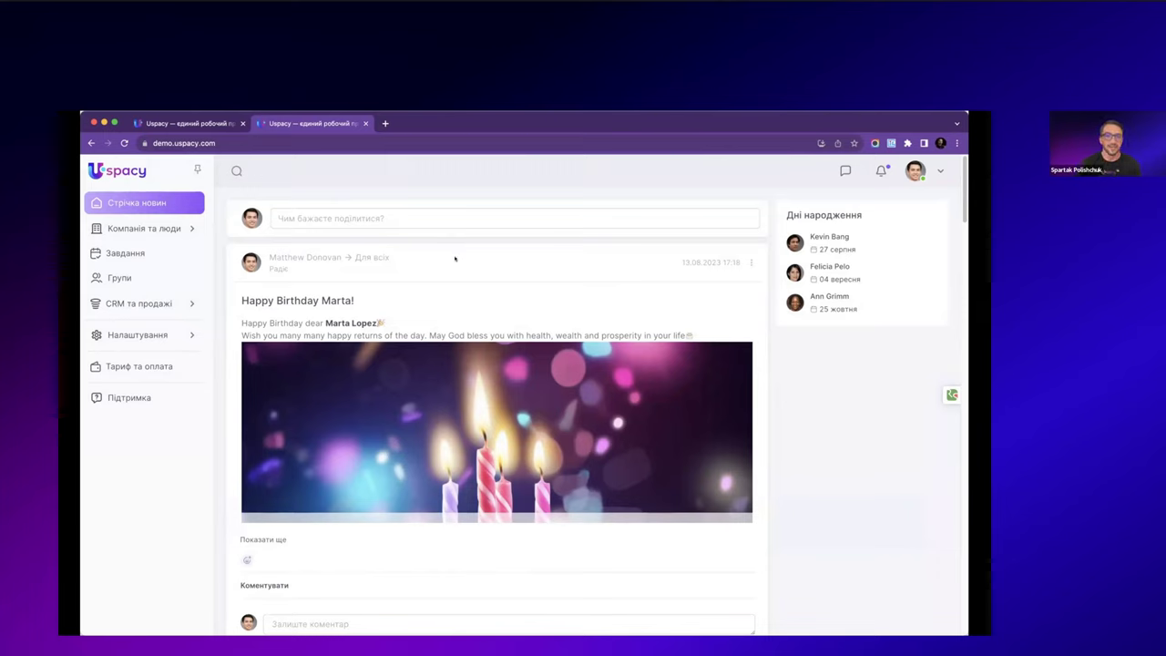
click(164, 229)
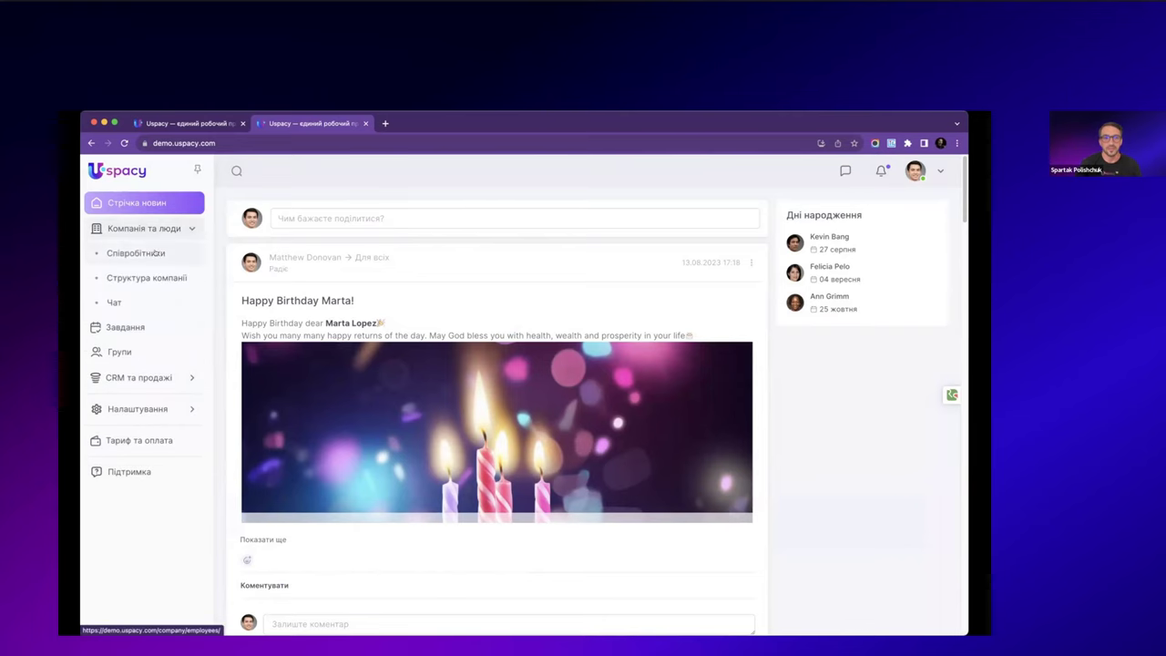
click(156, 253)
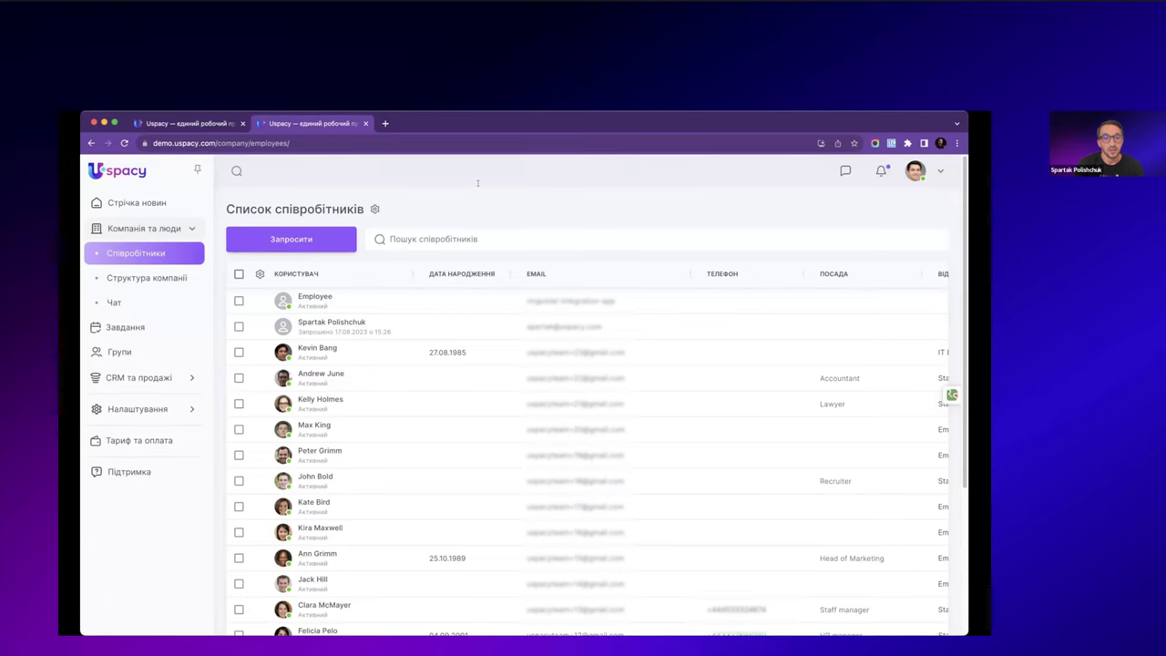
scroll(475, 264, down, 5)
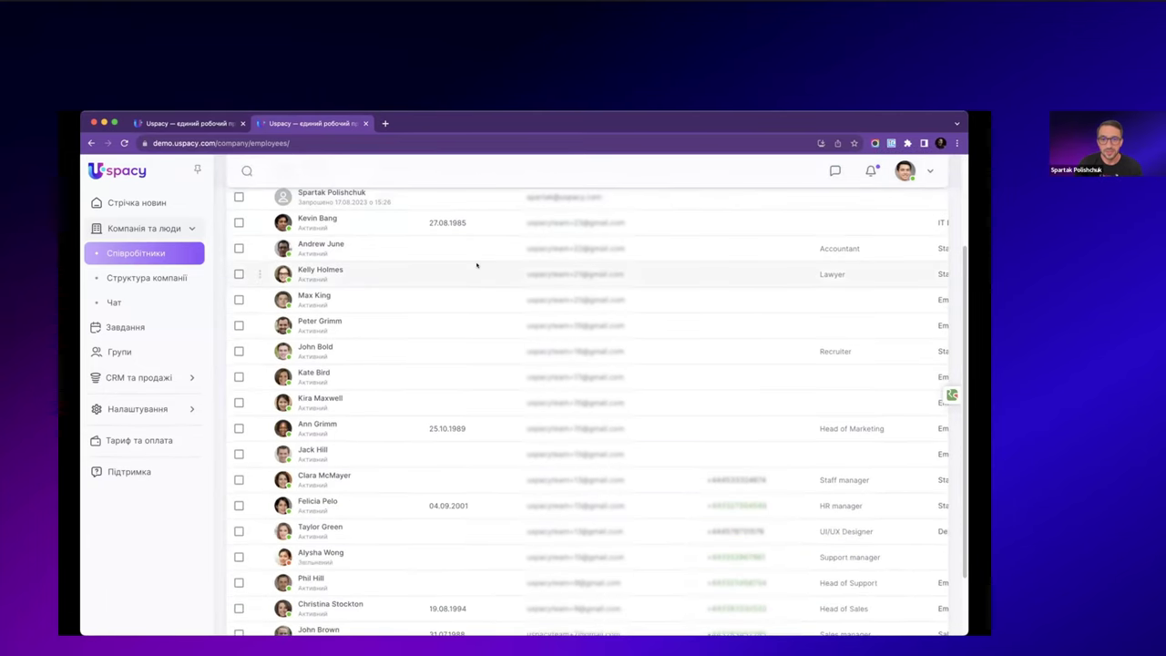
scroll(411, 365, up, 3)
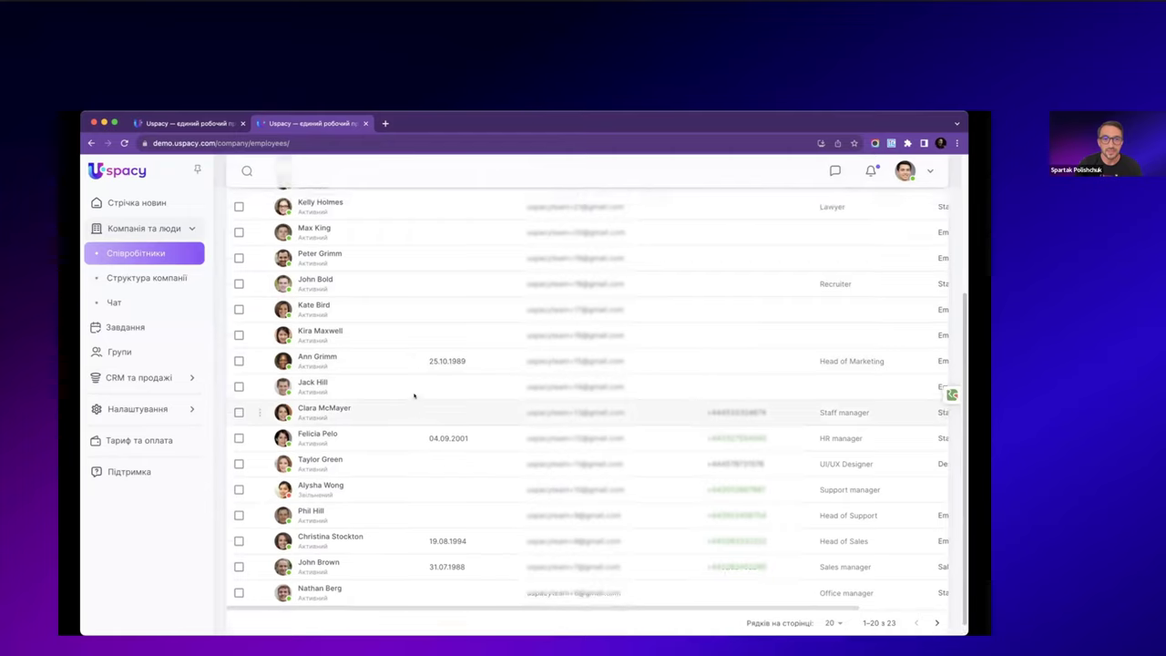
scroll(414, 394, up, 2)
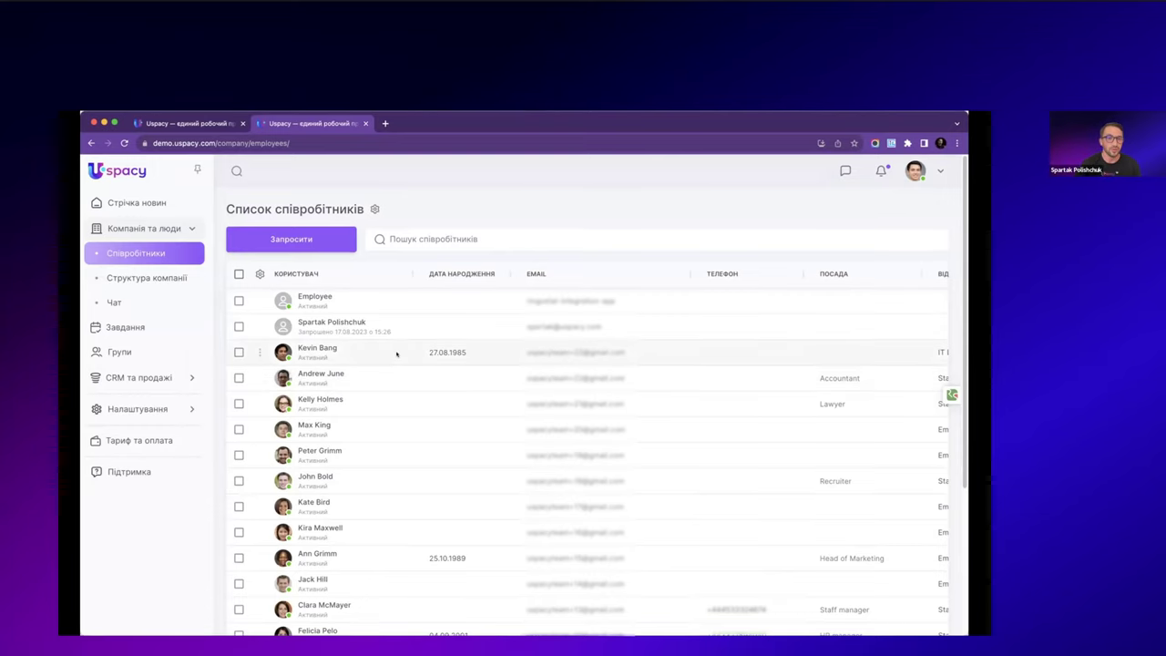
scroll(398, 353, down, 1)
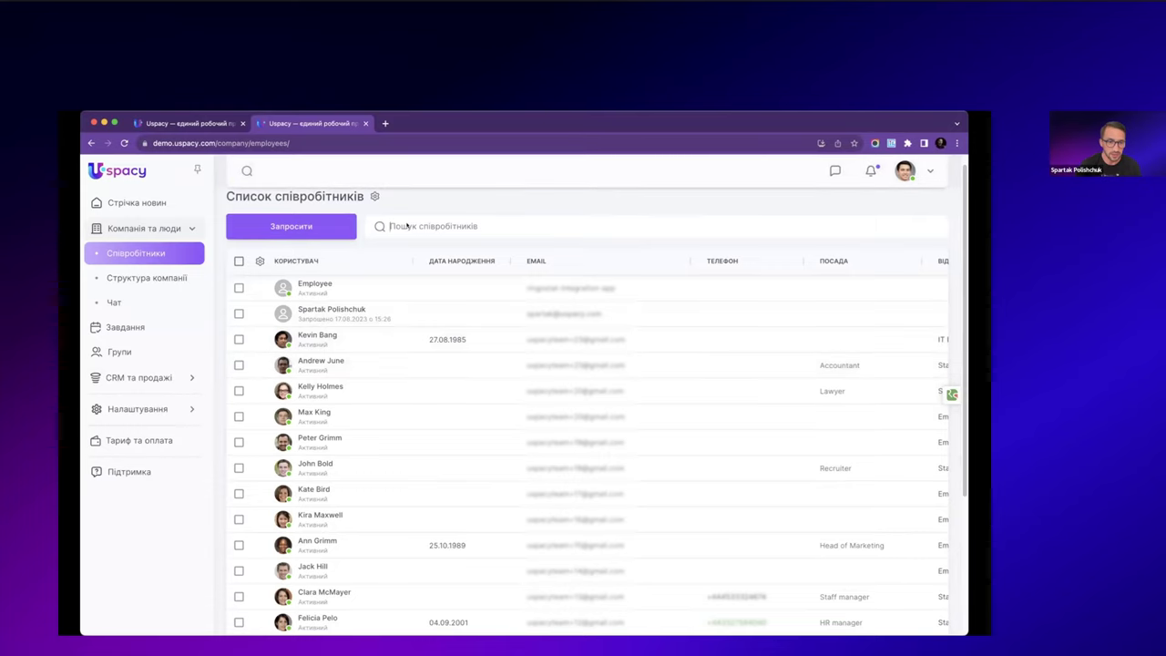
- Find the support manager by name in the employee list and send her the chat message "Привіт"
click(407, 227)
text(Mart)
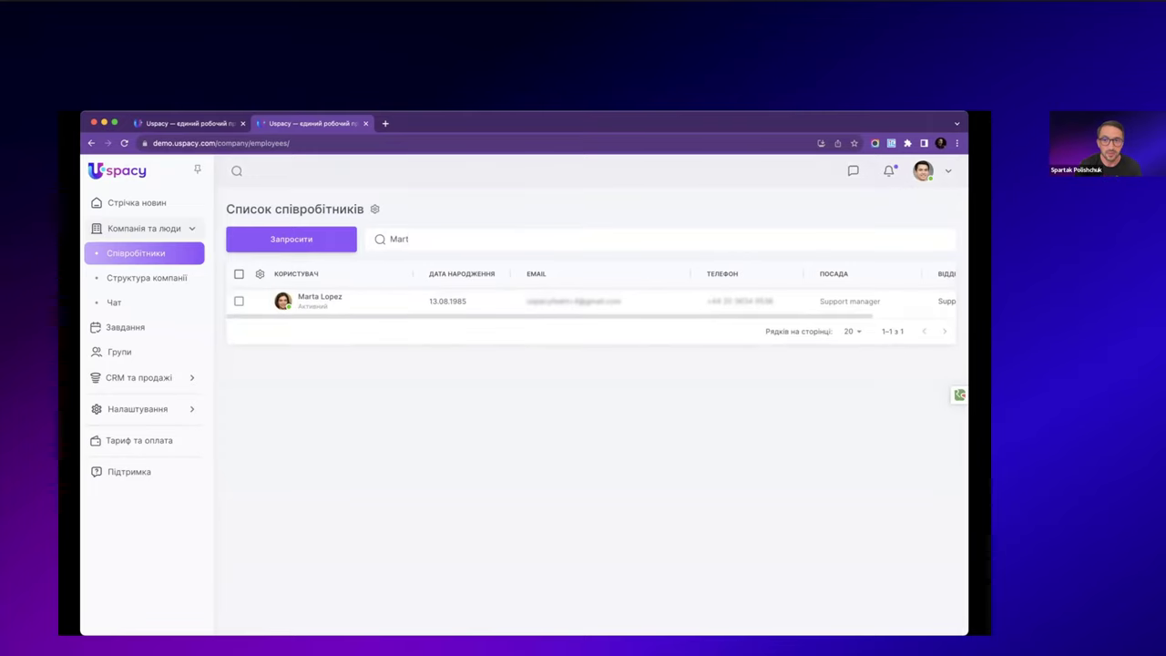
click(330, 297)
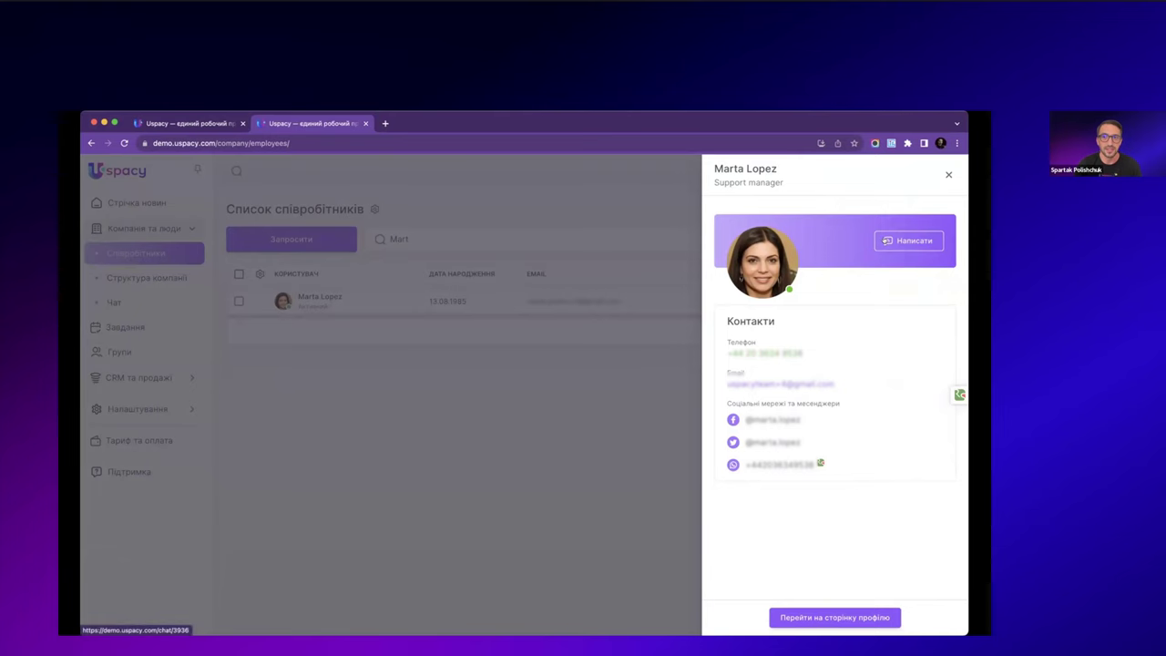
click(910, 241)
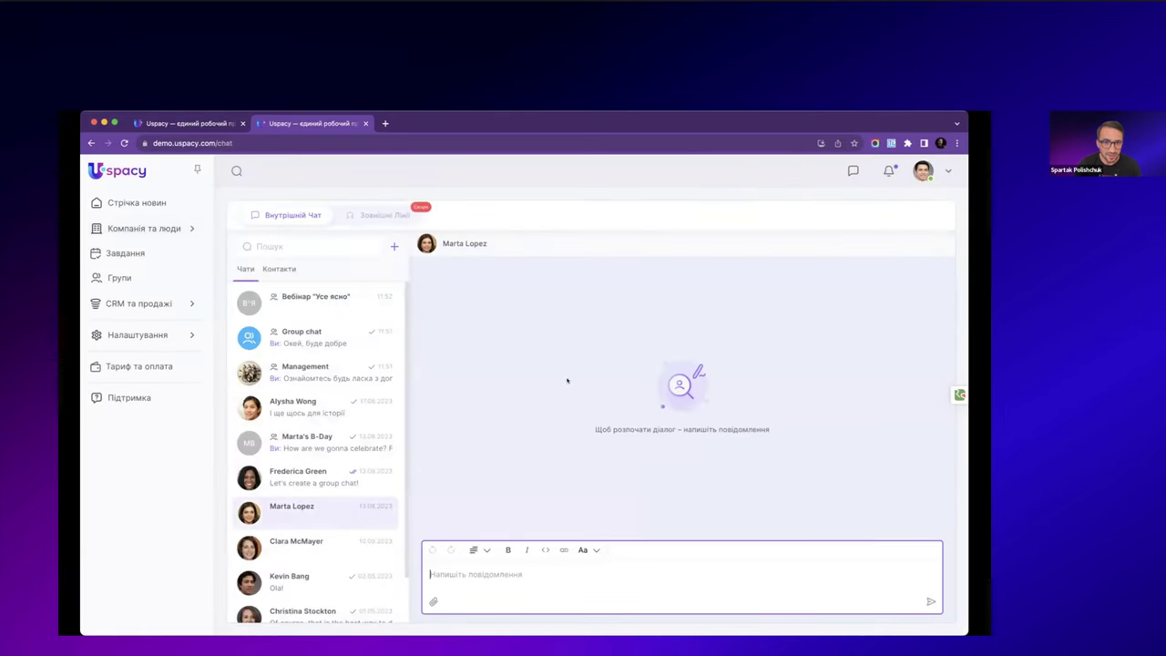
text(Привіт)
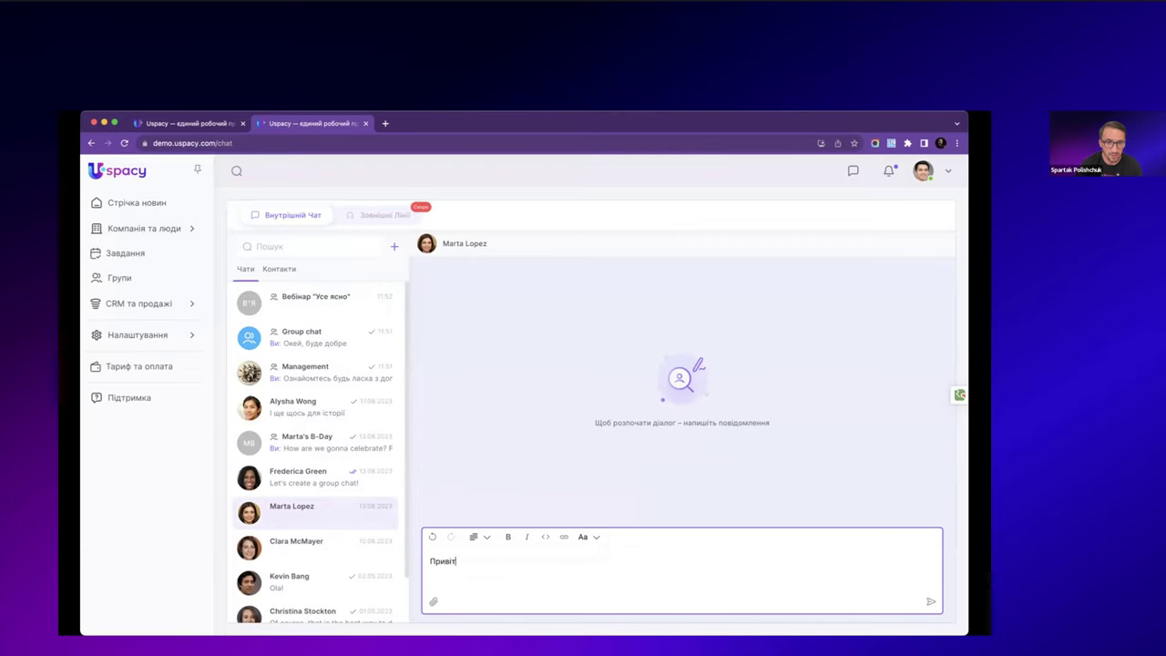
key(Return)
- Return to the employee list, search for the same support manager by name, and open her full profile page
click(160, 226)
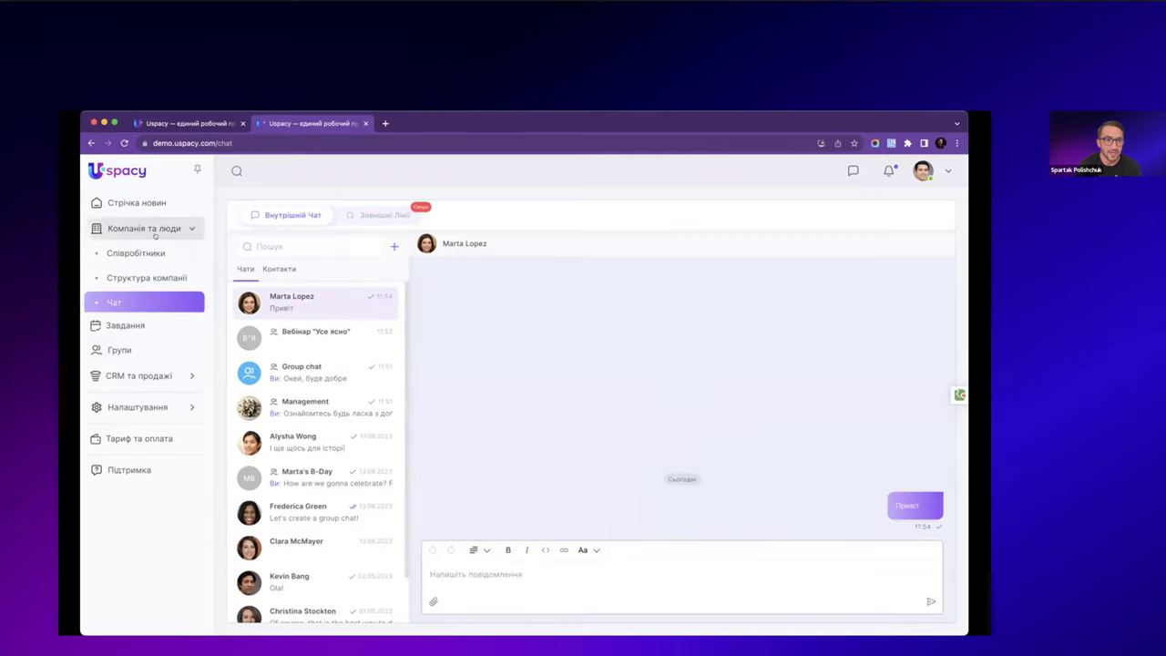
click(146, 253)
scroll(372, 554, down, 5)
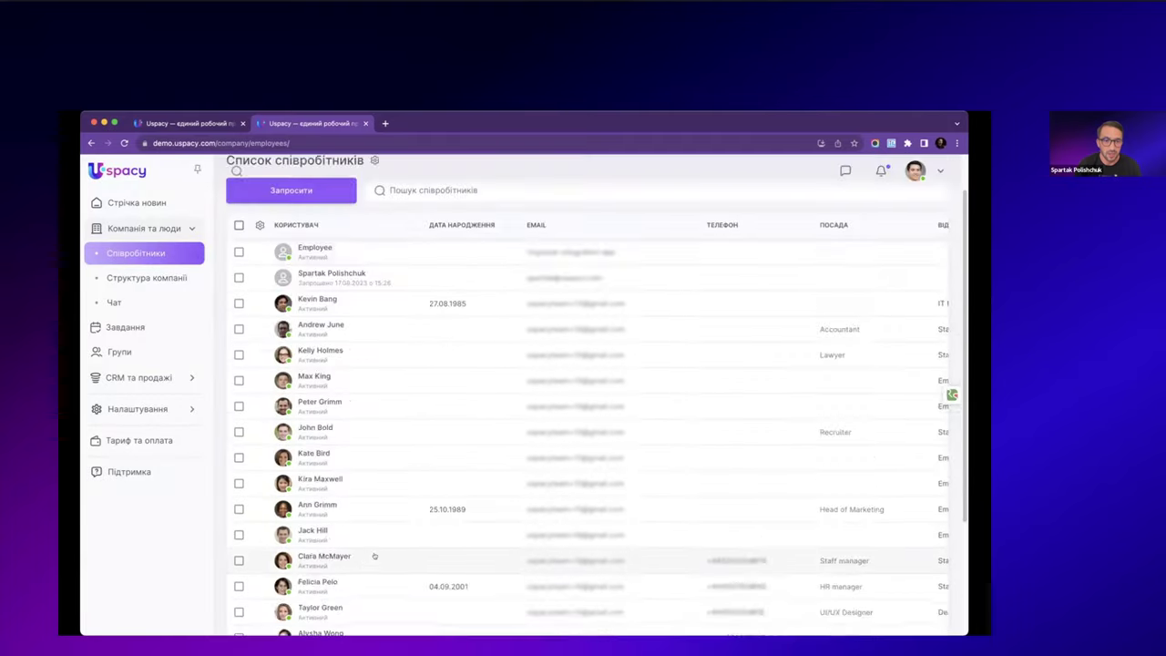
scroll(356, 523, up, 5)
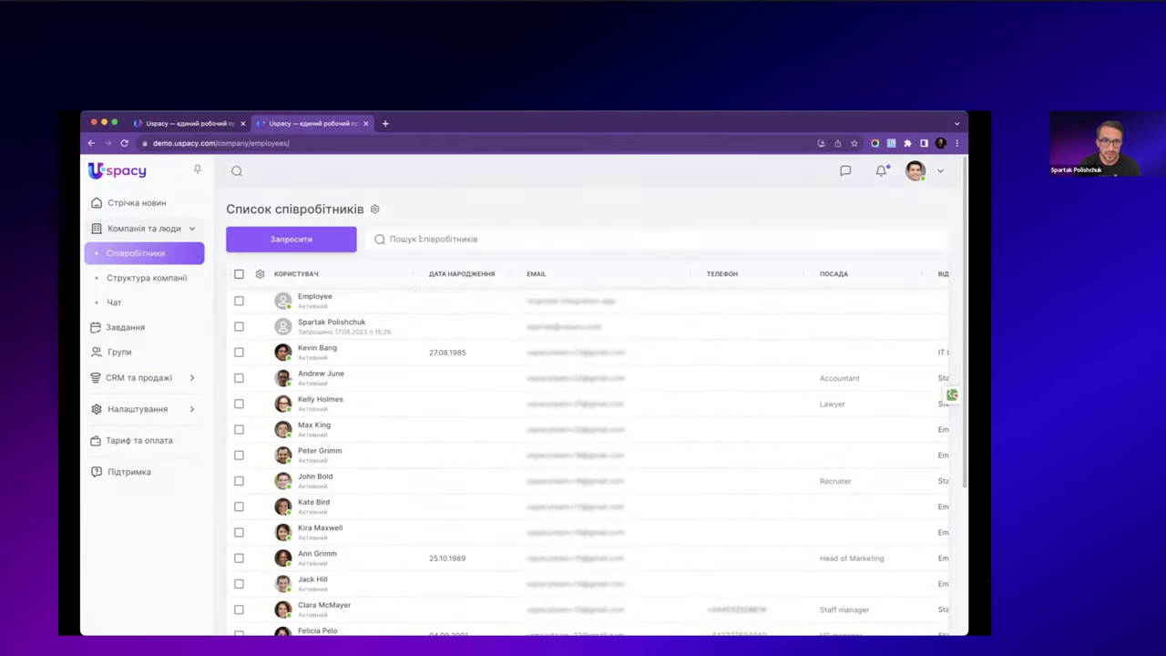
click(419, 238)
text(ь)
key(BackSpace)
text(ьфк)
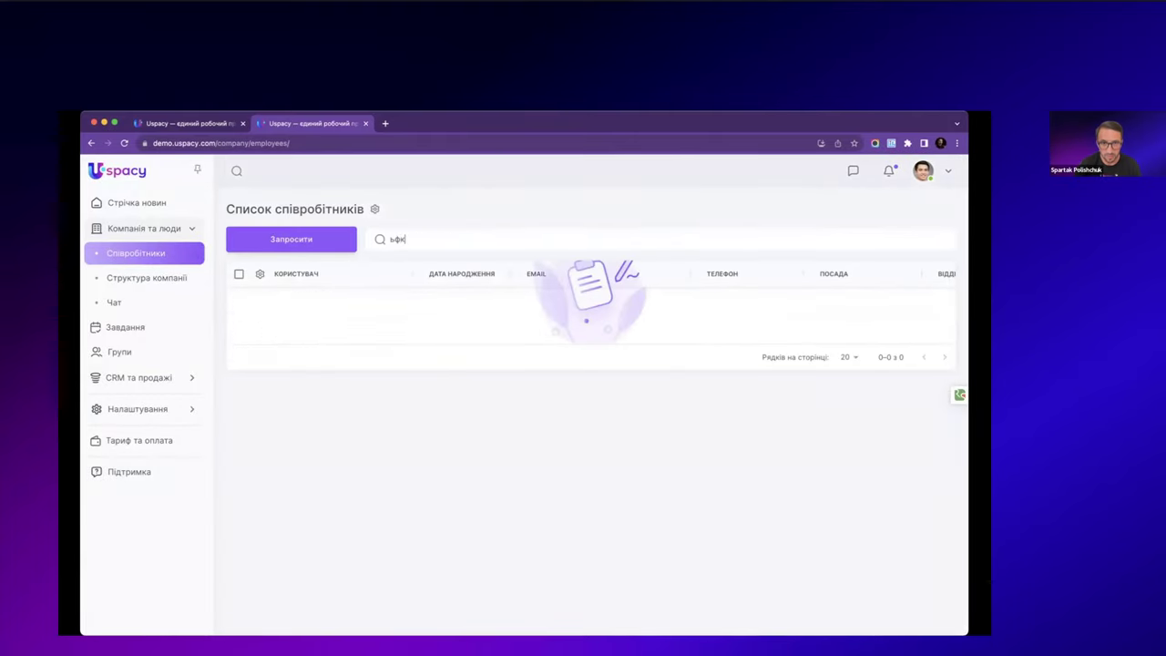
key(BackSpace)
text(mar)
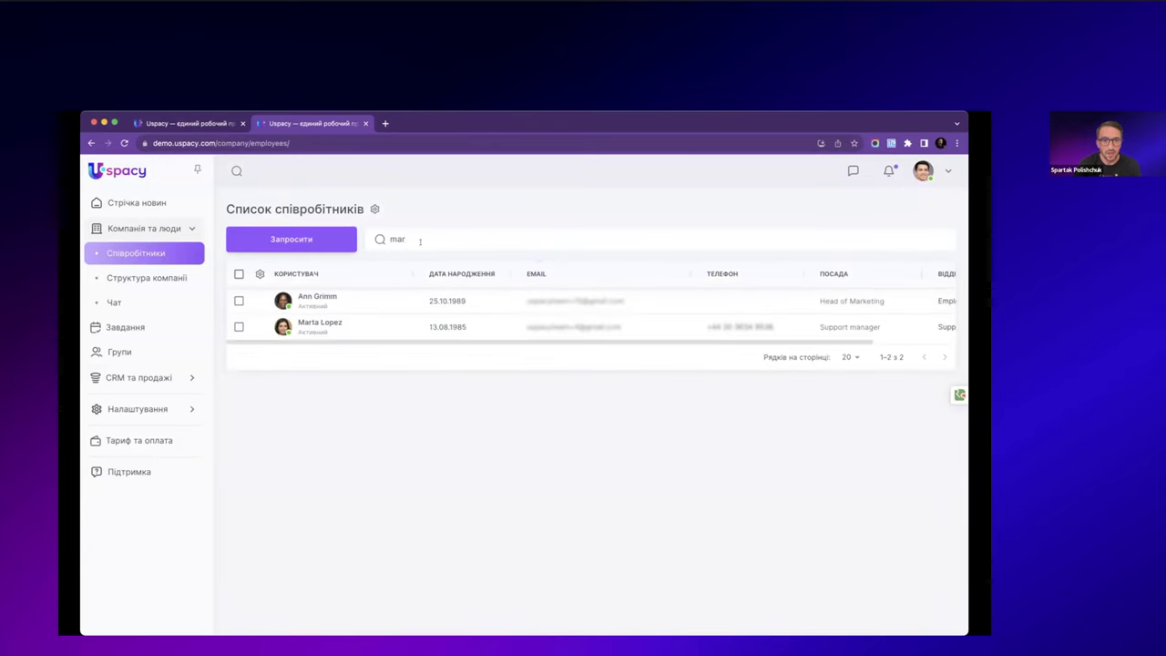
click(330, 321)
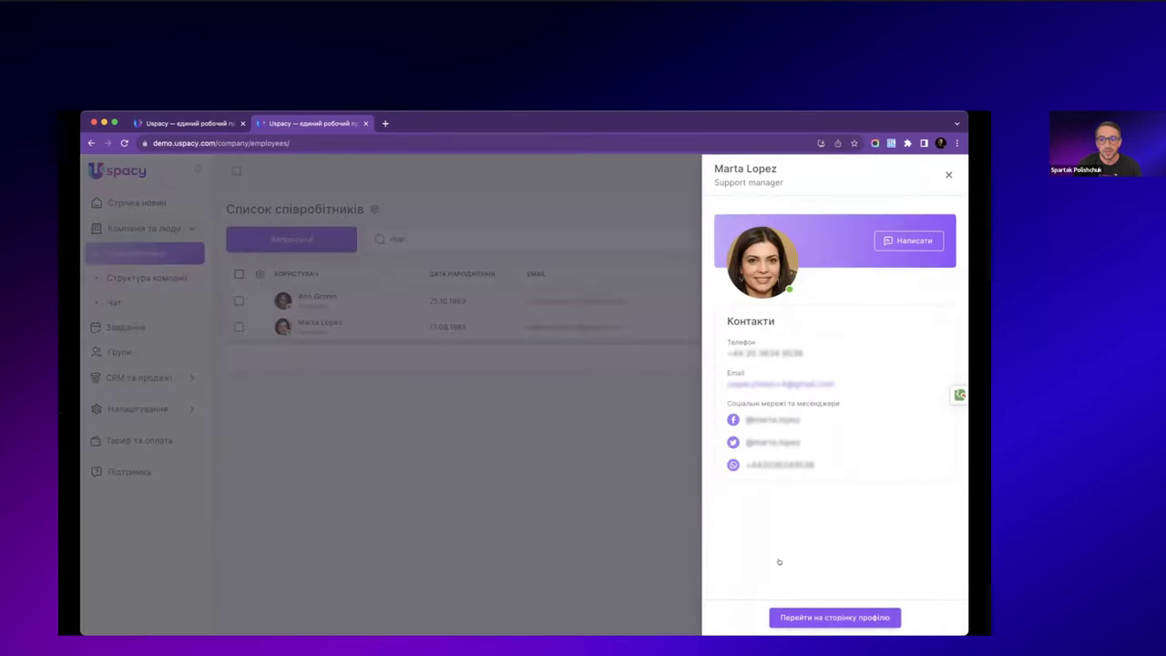
click(844, 616)
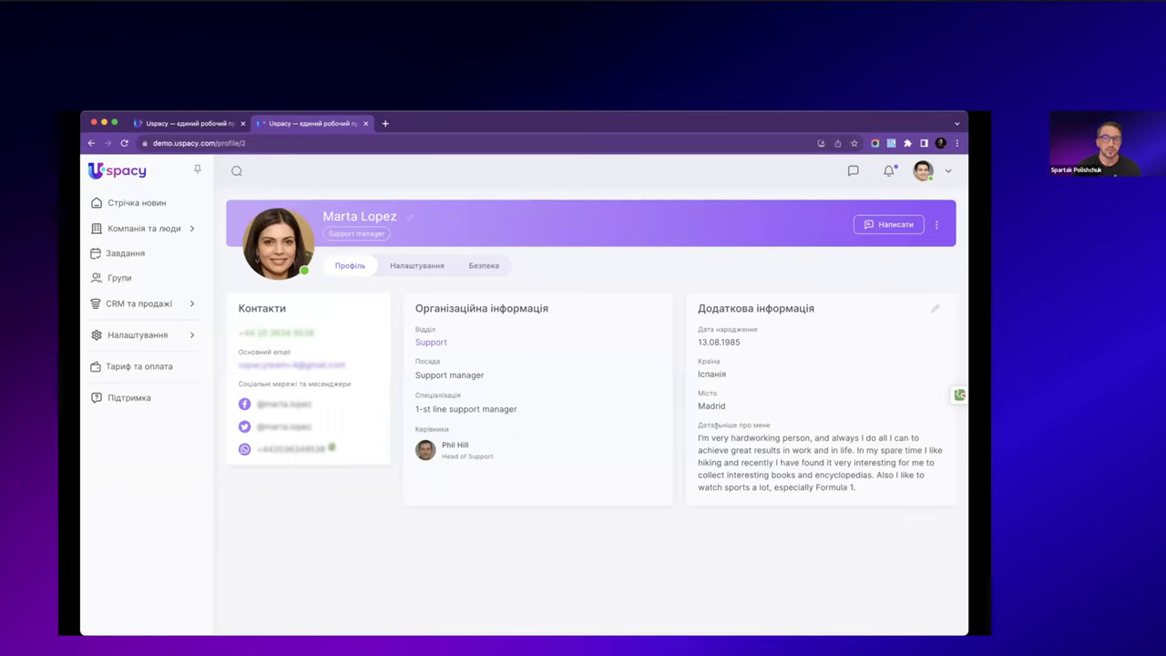
- Review the additional actions on the support manager's profile, and those for the third employee in the employee list
click(934, 224)
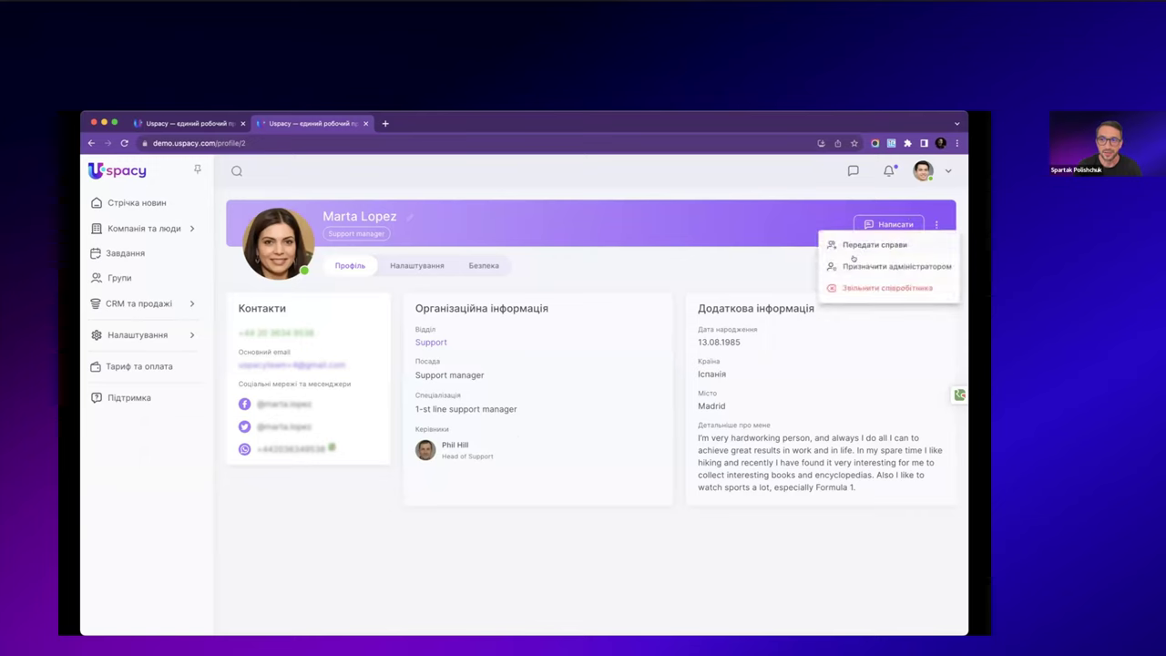
click(755, 257)
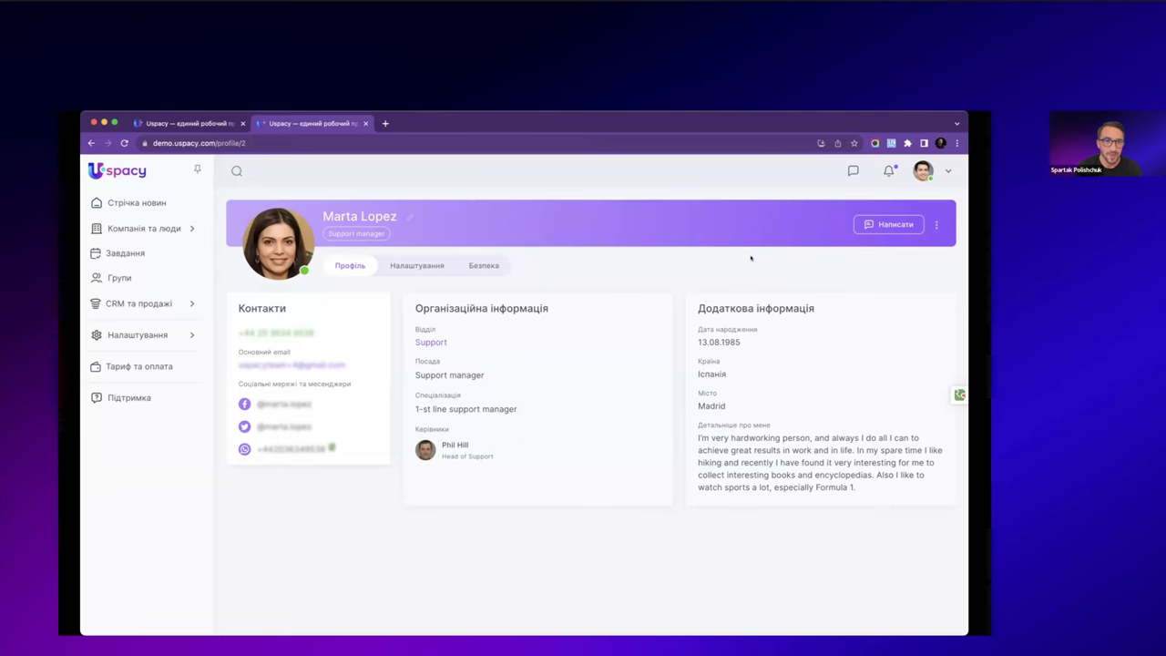
click(144, 228)
click(135, 252)
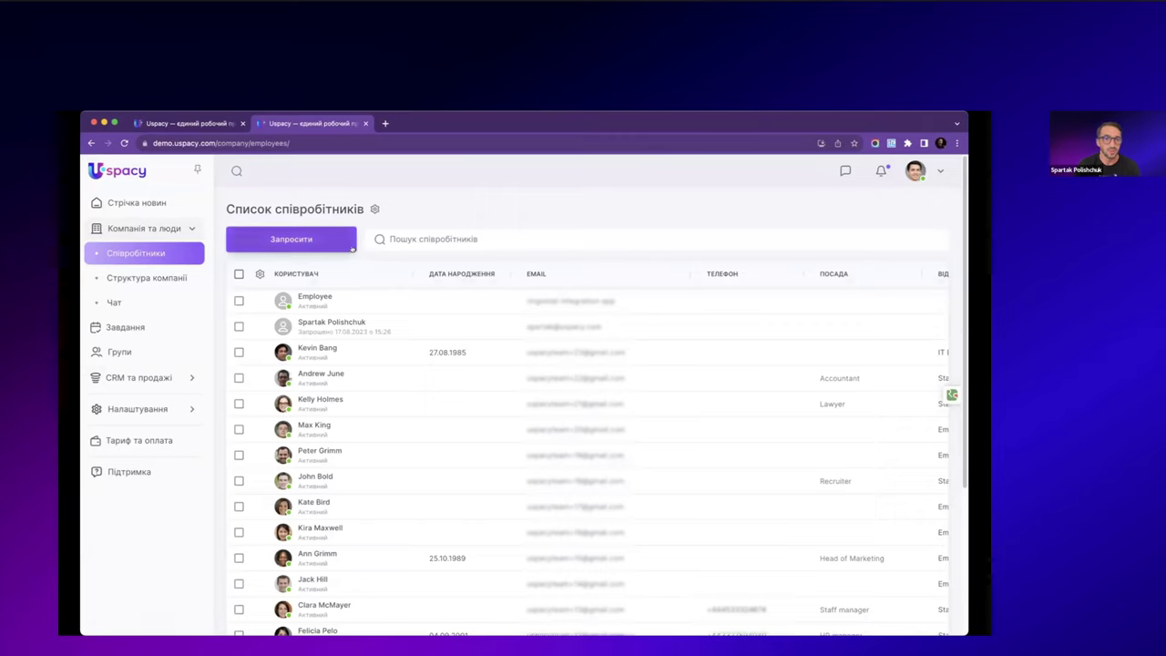
click(259, 352)
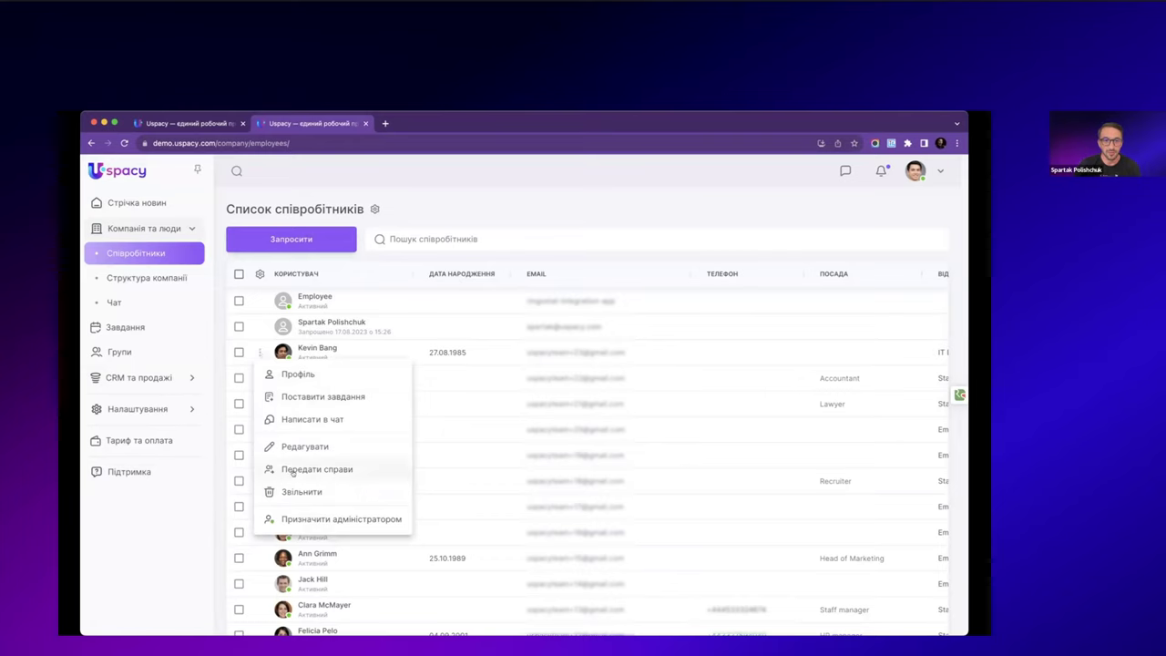
click(312, 258)
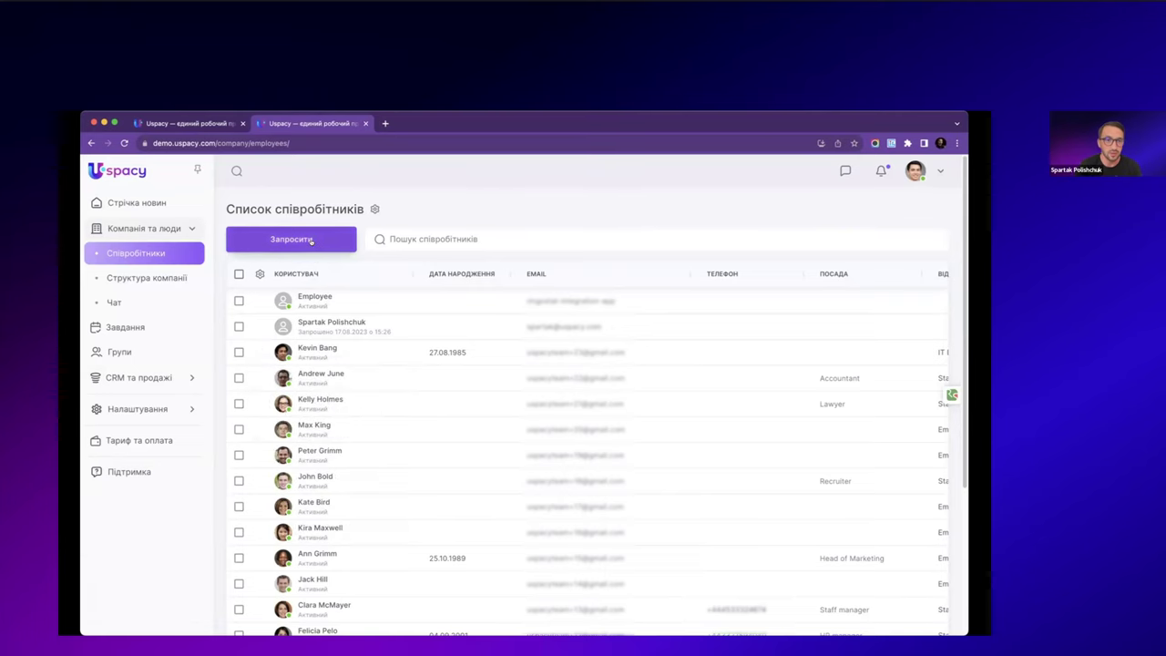
- Examine the employee invitation form's individual email and mass invitation options, and close it without sending invitations
click(311, 241)
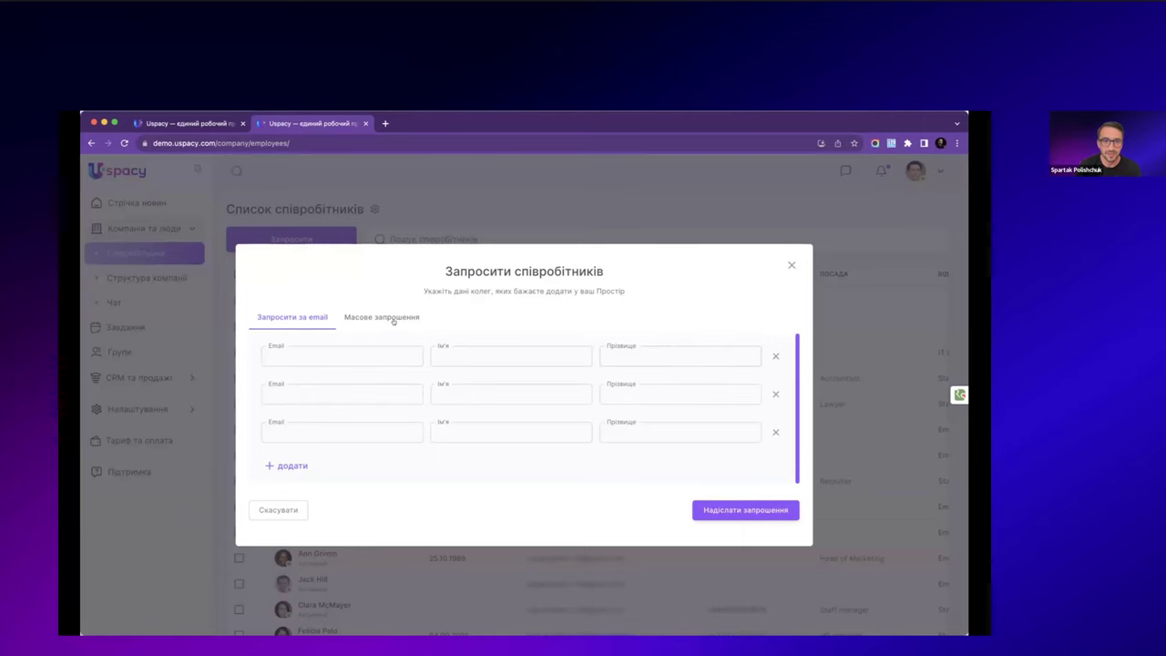
click(393, 318)
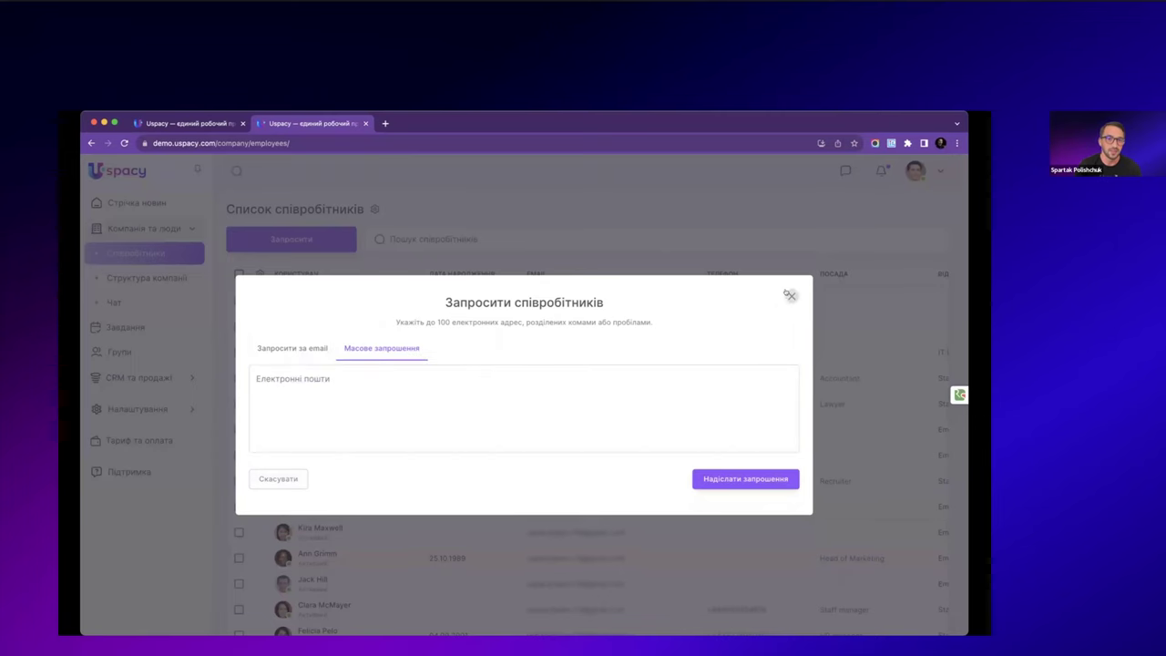
click(789, 295)
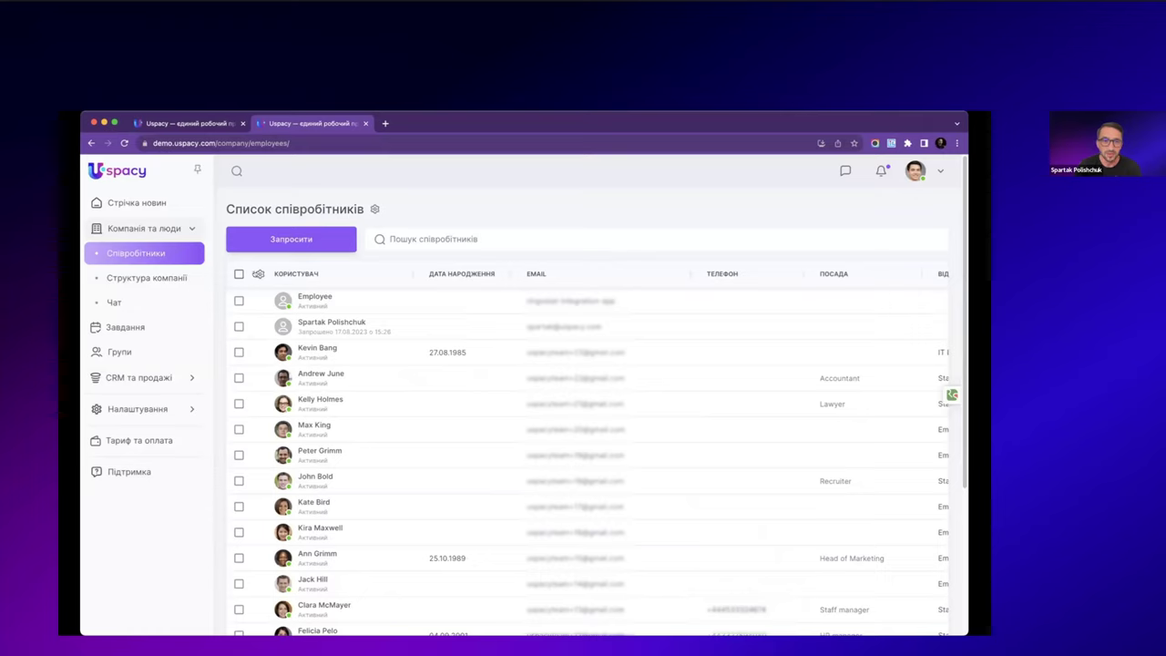
- Open the employee table's column settings and look through the available columns
click(259, 273)
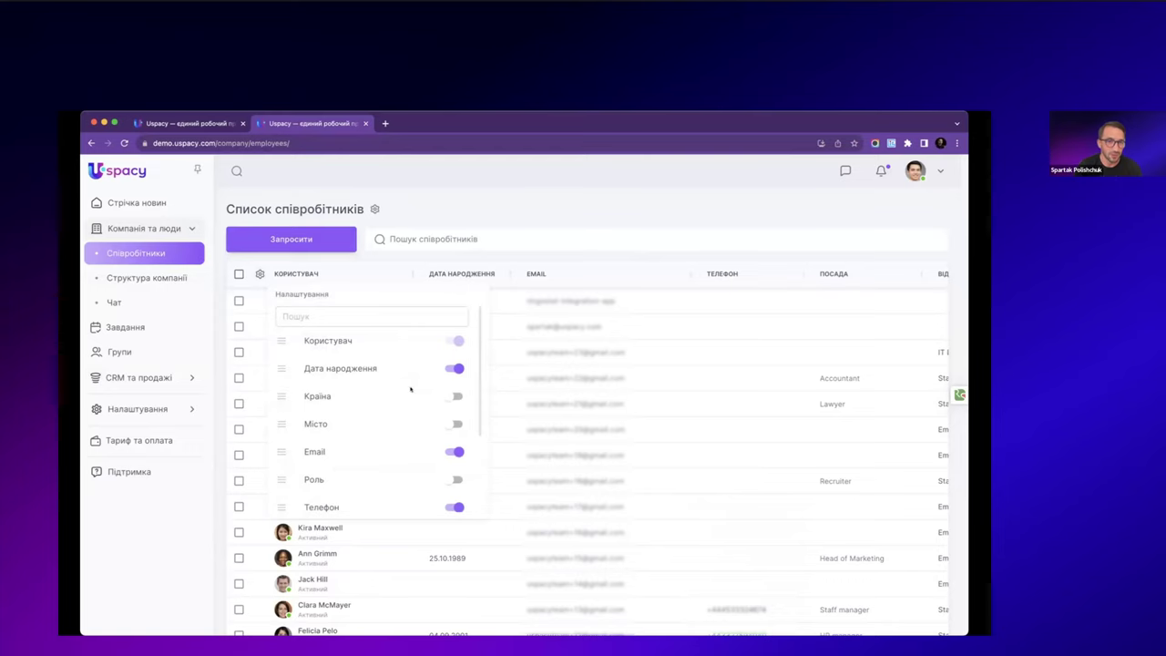
scroll(412, 393, down, 2)
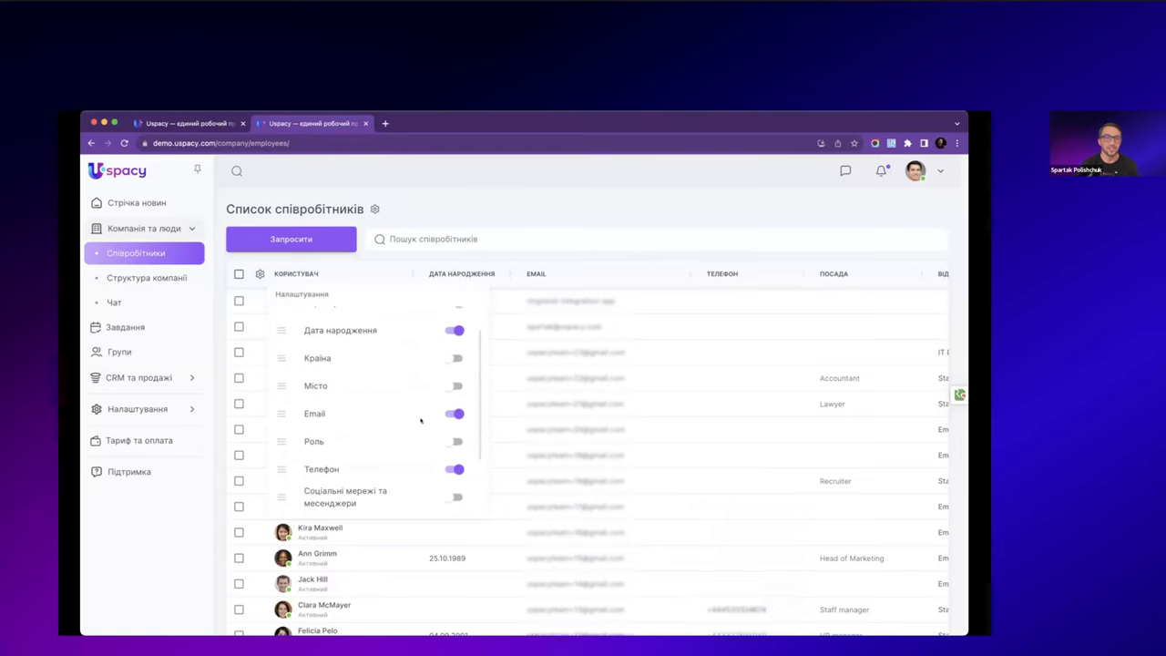